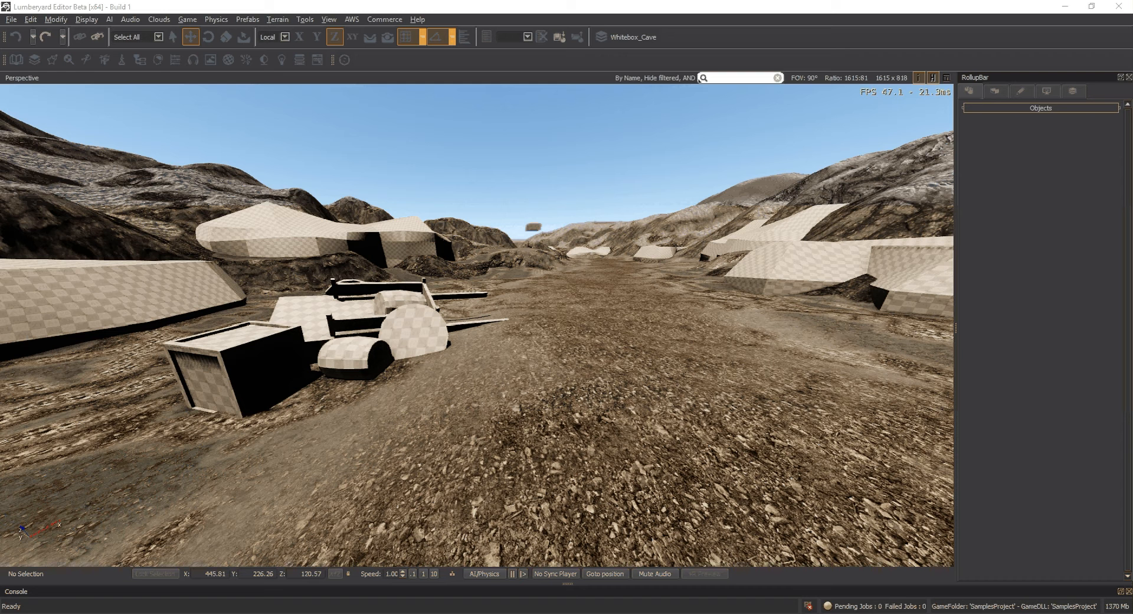
# - Examine the whitebox level, from the cart, crates and barrels beside the road to the village buildings and rock shapes
pyautogui.click(544, 245)
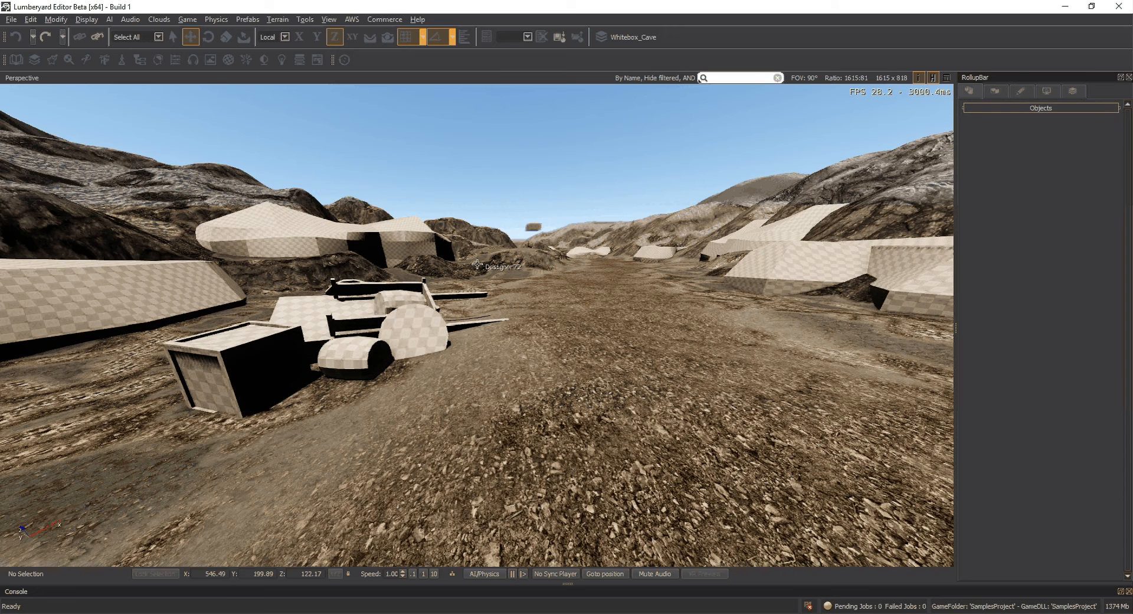
pyautogui.moveTo(500, 281); pyautogui.dragTo(479, 275, button='right')
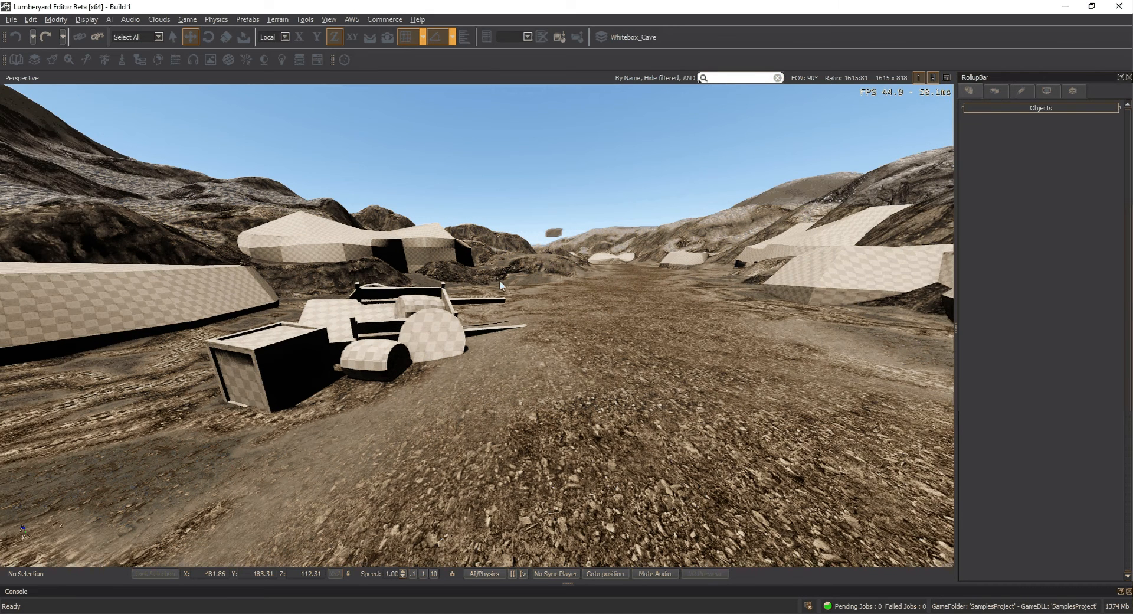
pyautogui.moveTo(500, 281); pyautogui.dragTo(503, 282, button='right')
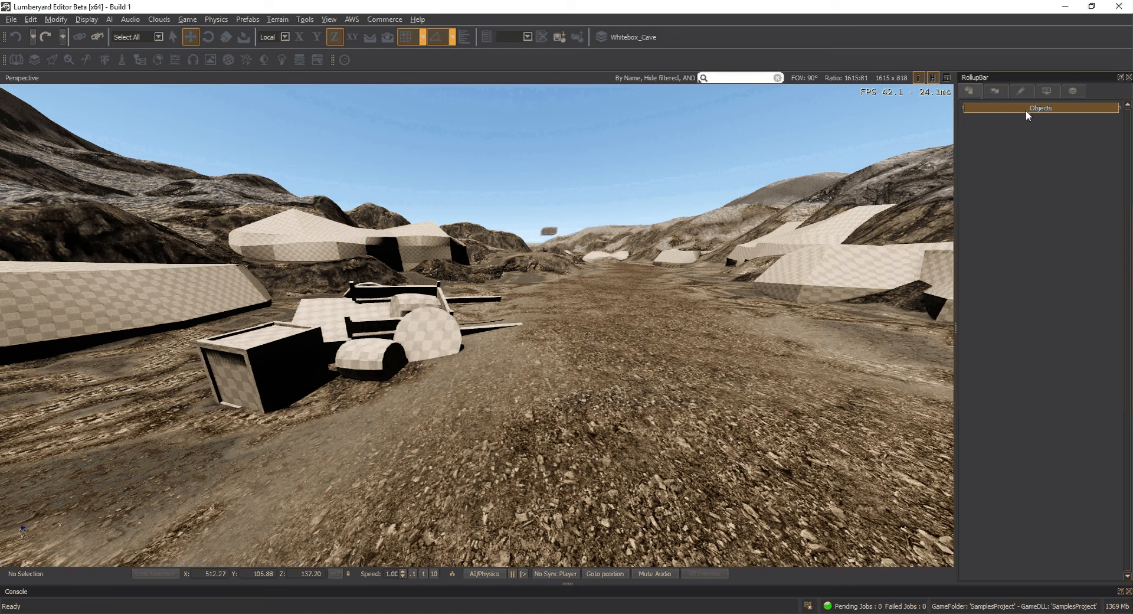
pyautogui.click(996, 92)
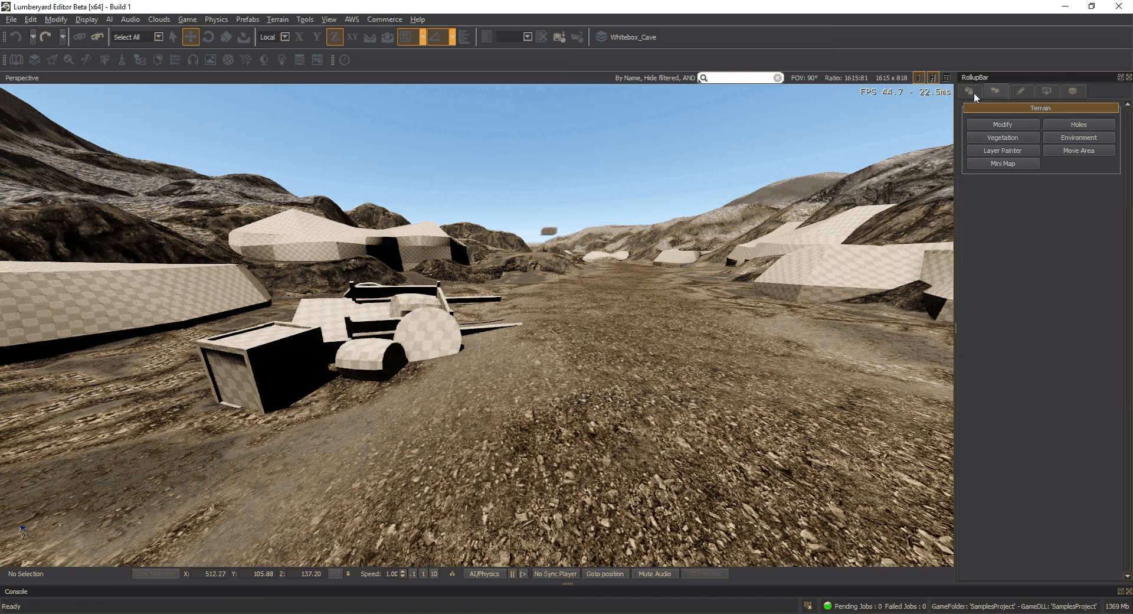
pyautogui.click(973, 93)
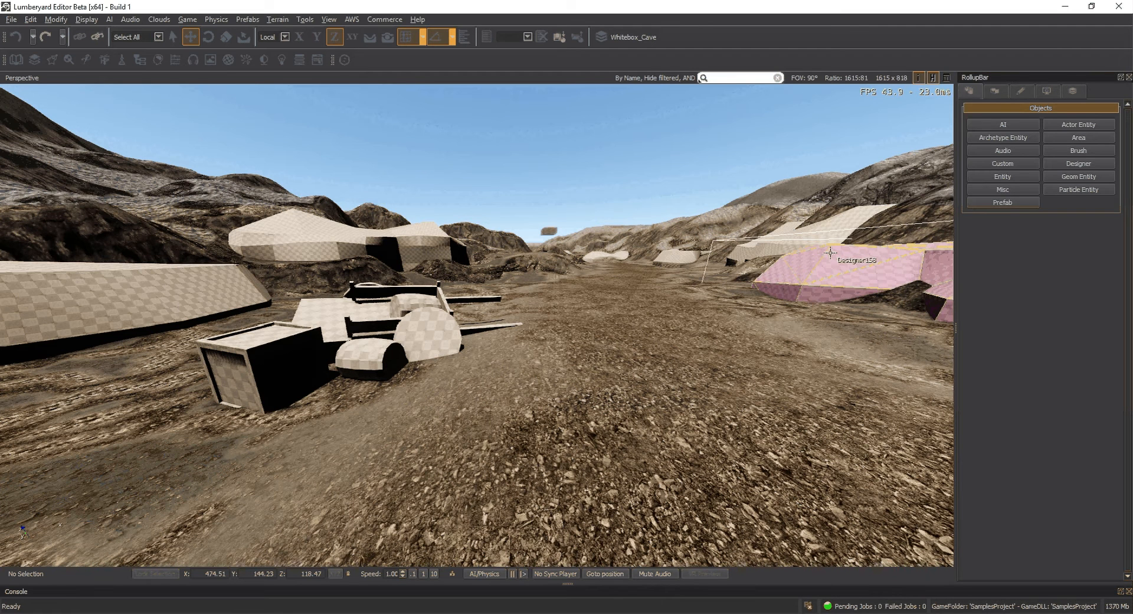
pyautogui.click(431, 332)
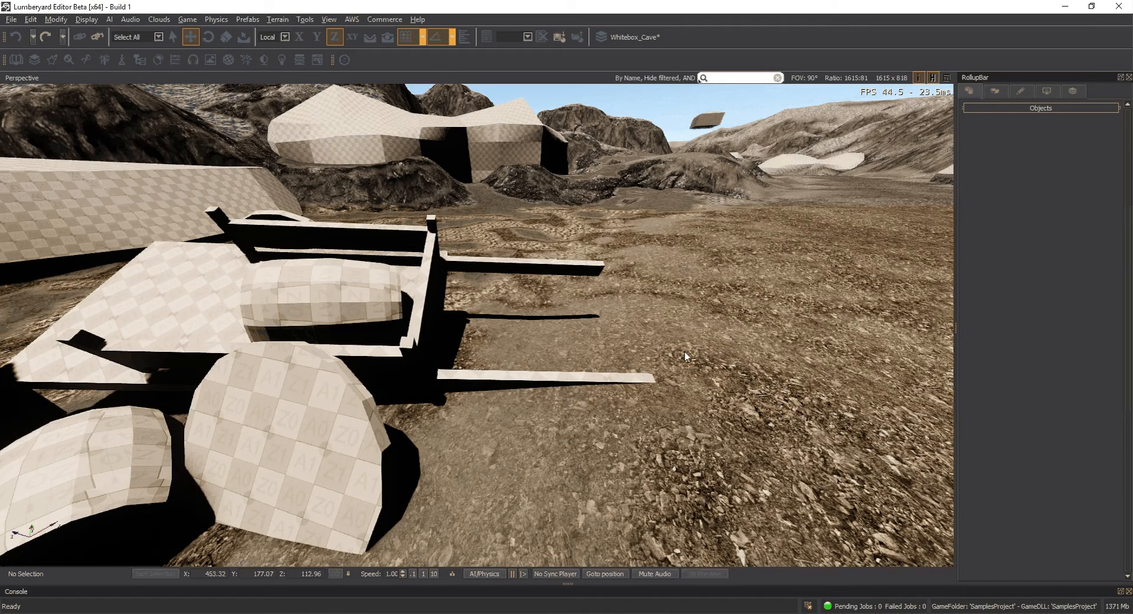
pyautogui.moveTo(685, 356); pyautogui.dragTo(489, 330, button='right')
pyautogui.press('s')
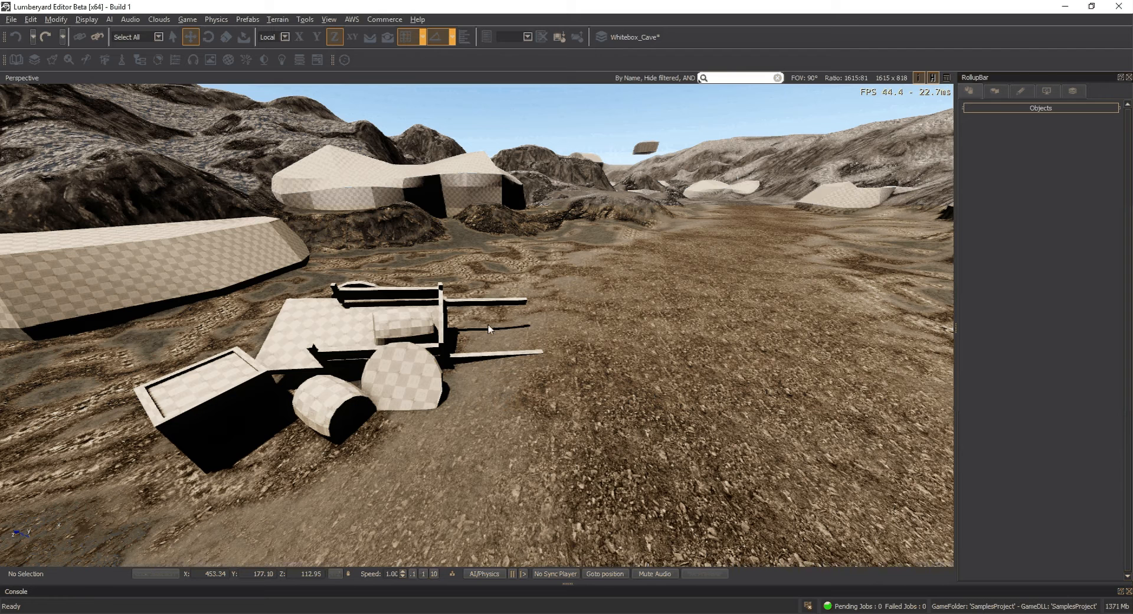
pyautogui.moveTo(488, 325); pyautogui.dragTo(490, 331, button='right')
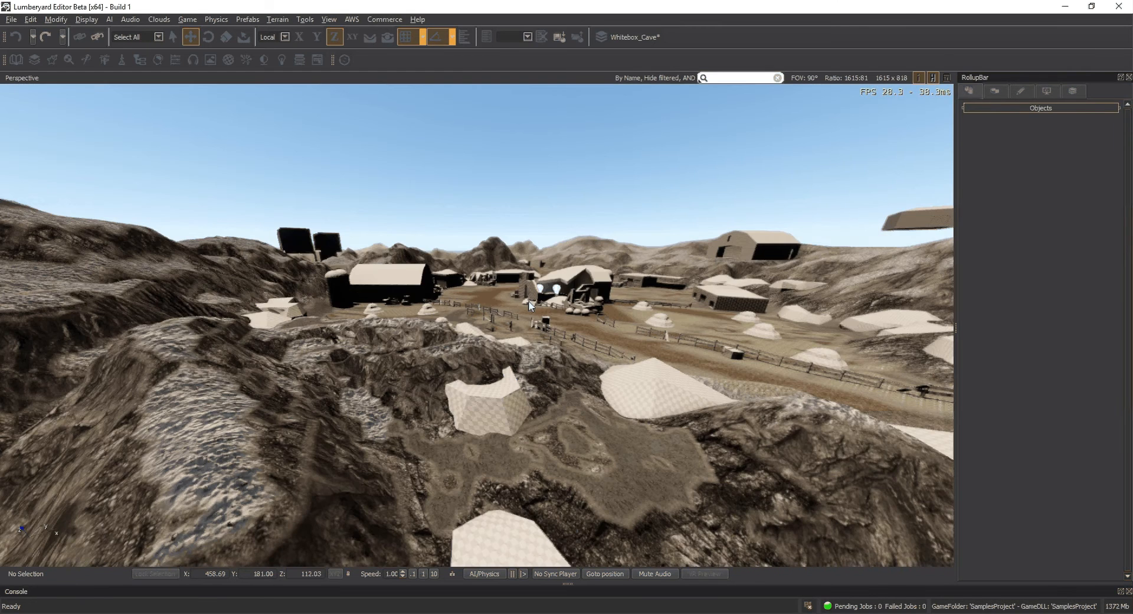
pyautogui.press('w')
pyautogui.moveTo(528, 301)
pyautogui.mouseDown(button='right')
pyautogui.moveTo(557, 305)
pyautogui.moveTo(530, 304)
pyautogui.mouseUp(button='right')
pyautogui.press('w')
pyautogui.press('w')
pyautogui.press('w')
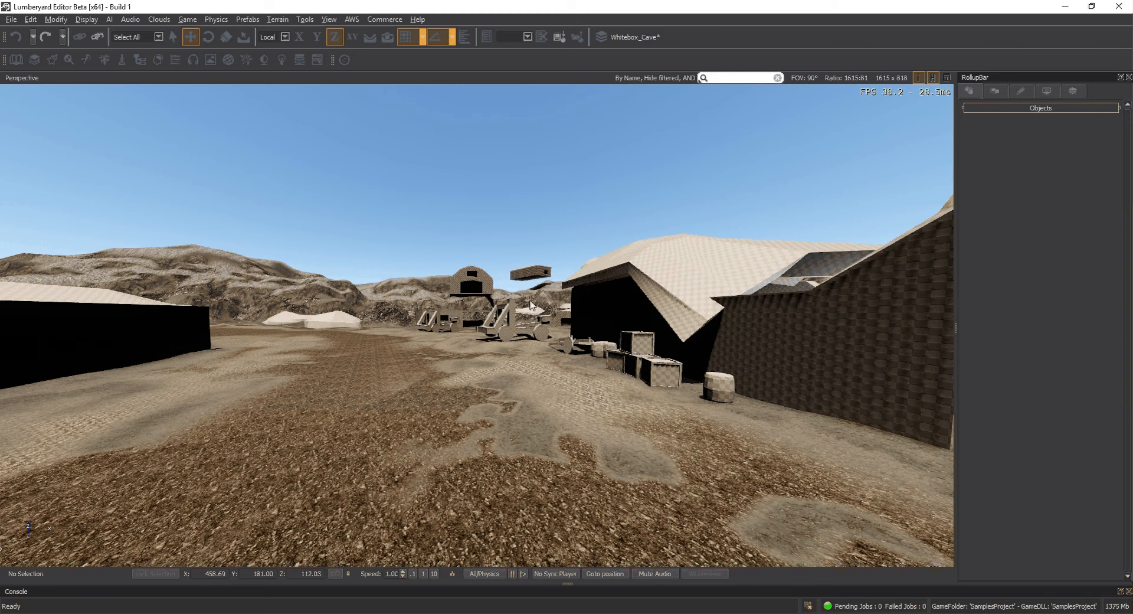
pyautogui.moveTo(531, 304); pyautogui.dragTo(522, 305, button='right')
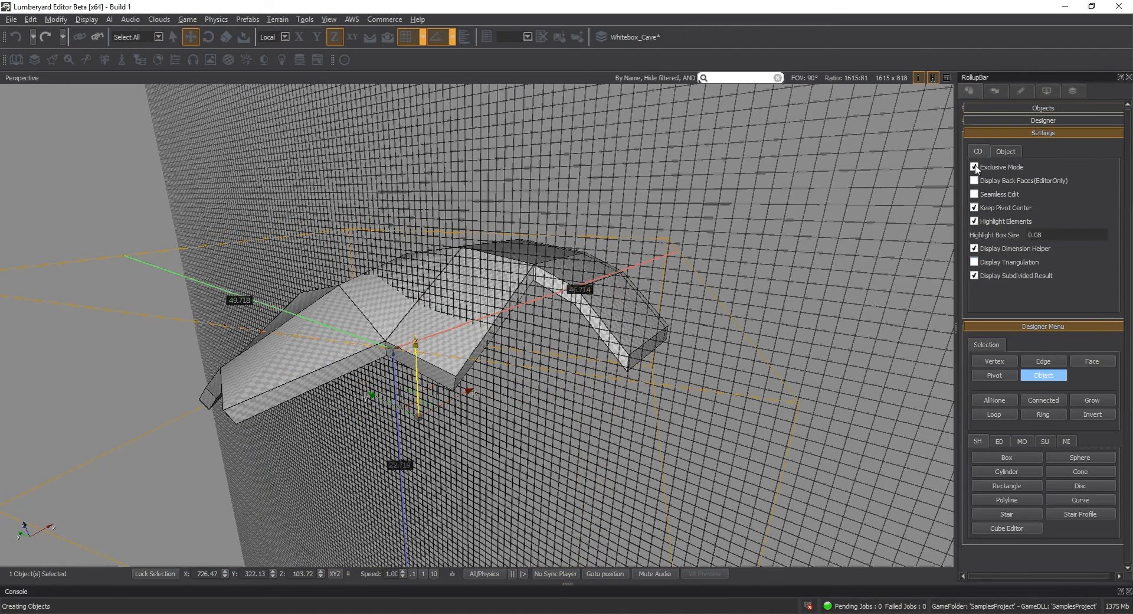
# - Turn off Exclusive Mode for the selected whitebox object, and hide and show the WhiteBox_Village layer to compare the scene
pyautogui.click(974, 167)
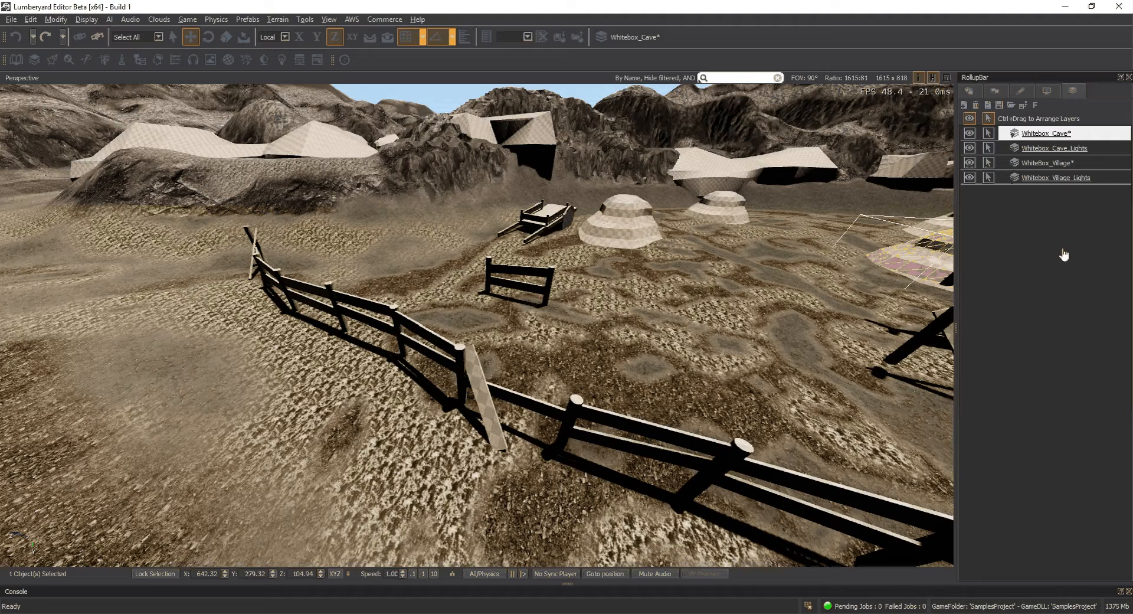
pyautogui.click(969, 162)
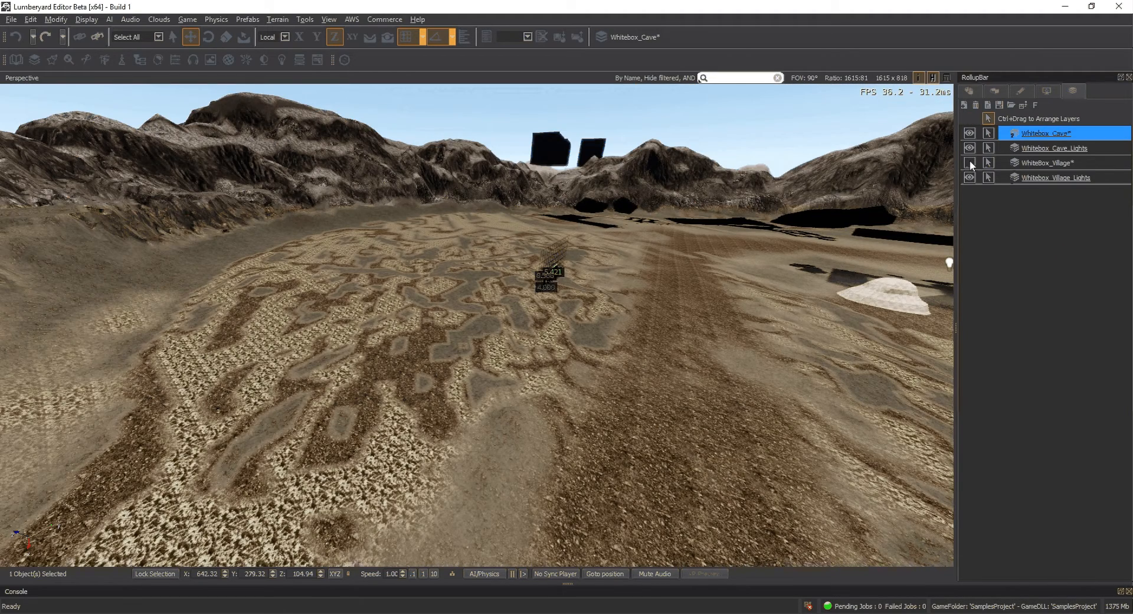
pyautogui.click(969, 162)
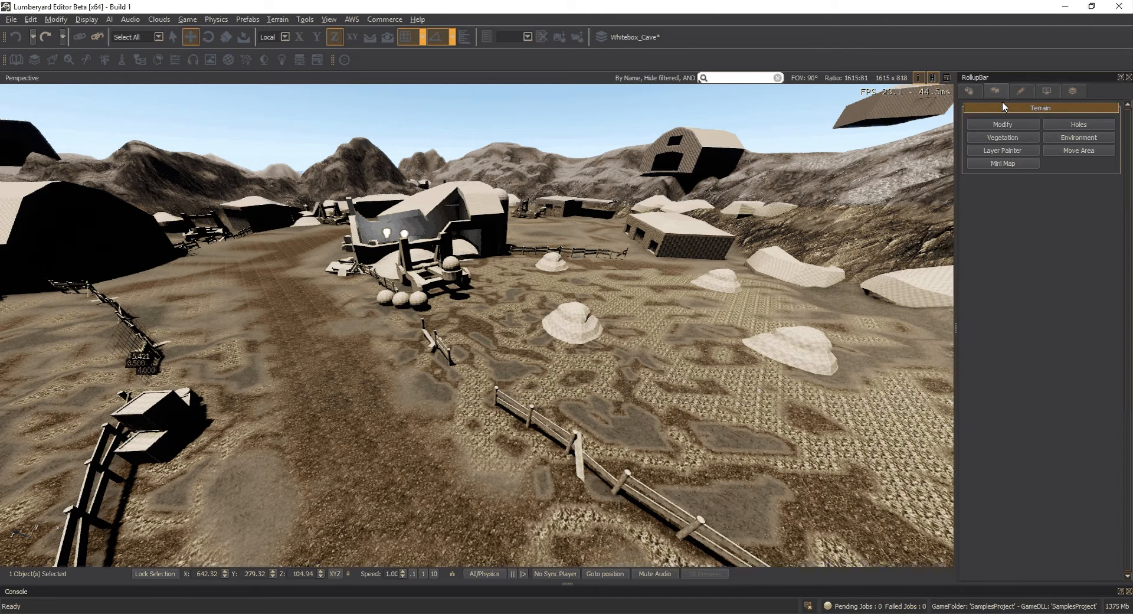
# - Save the changed level and create a new 1024x1024 terrain level named Designer_Test with a high-quality 512 x 512 terrain texture
pyautogui.click(11, 19)
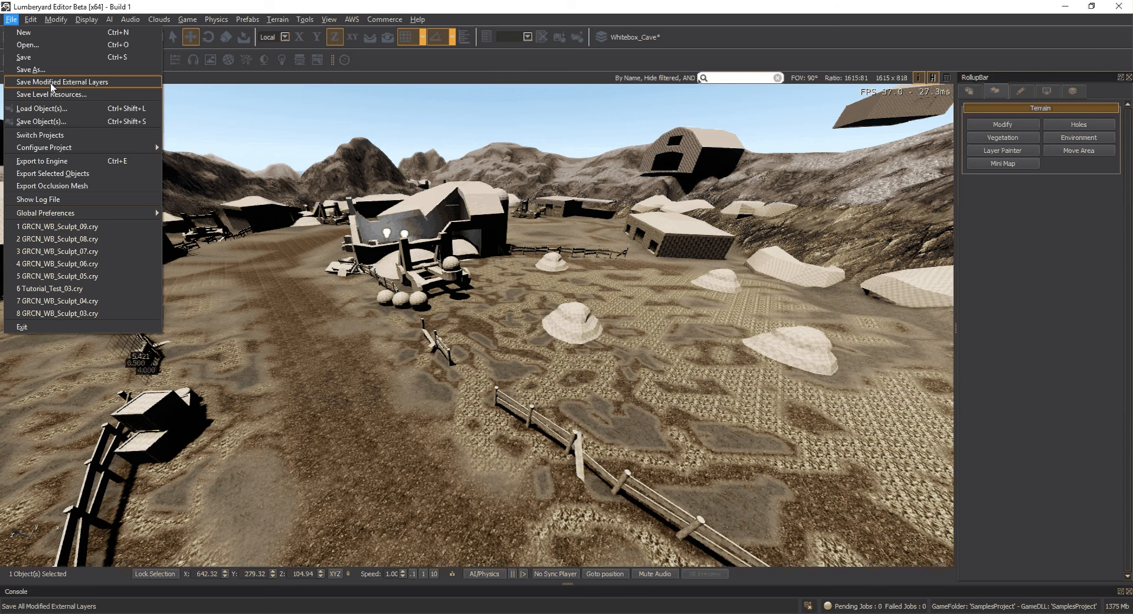
pyautogui.click(51, 87)
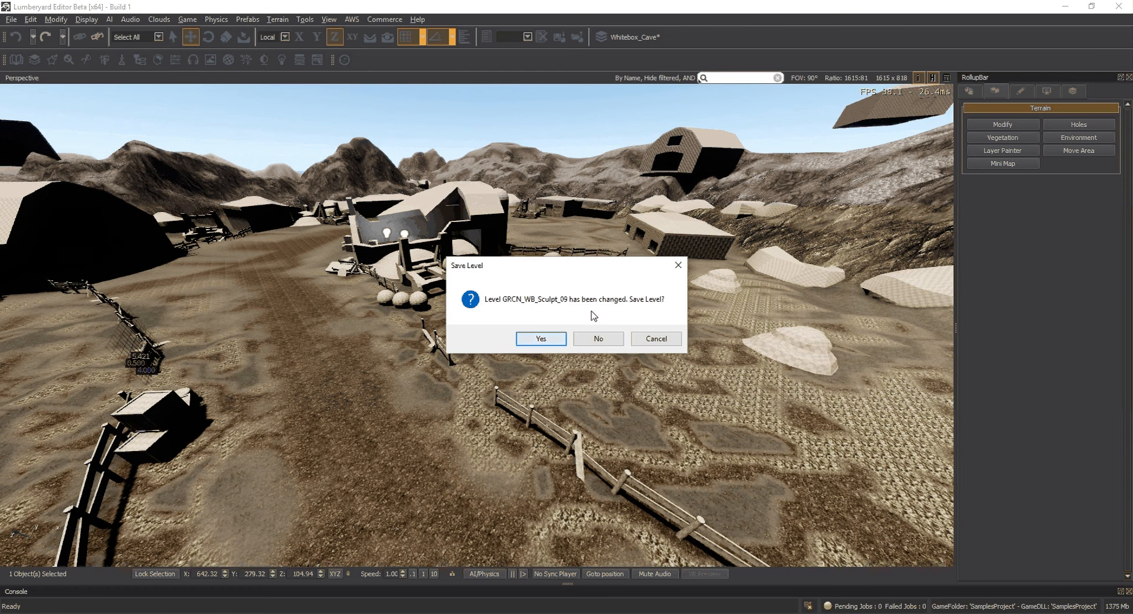
pyautogui.click(541, 338)
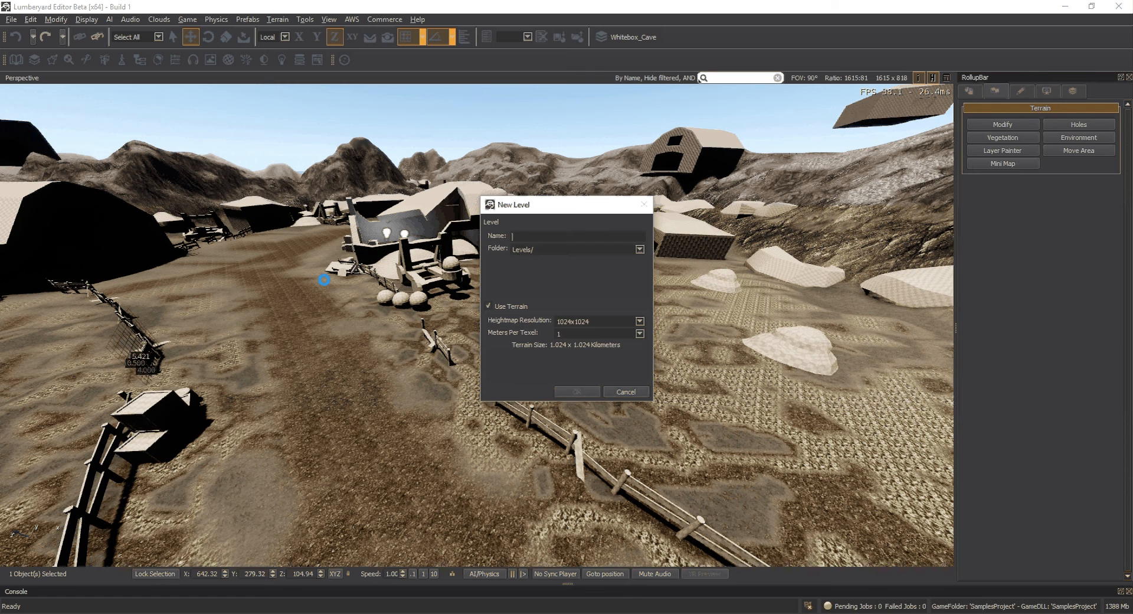
pyautogui.write('Designer_Test')
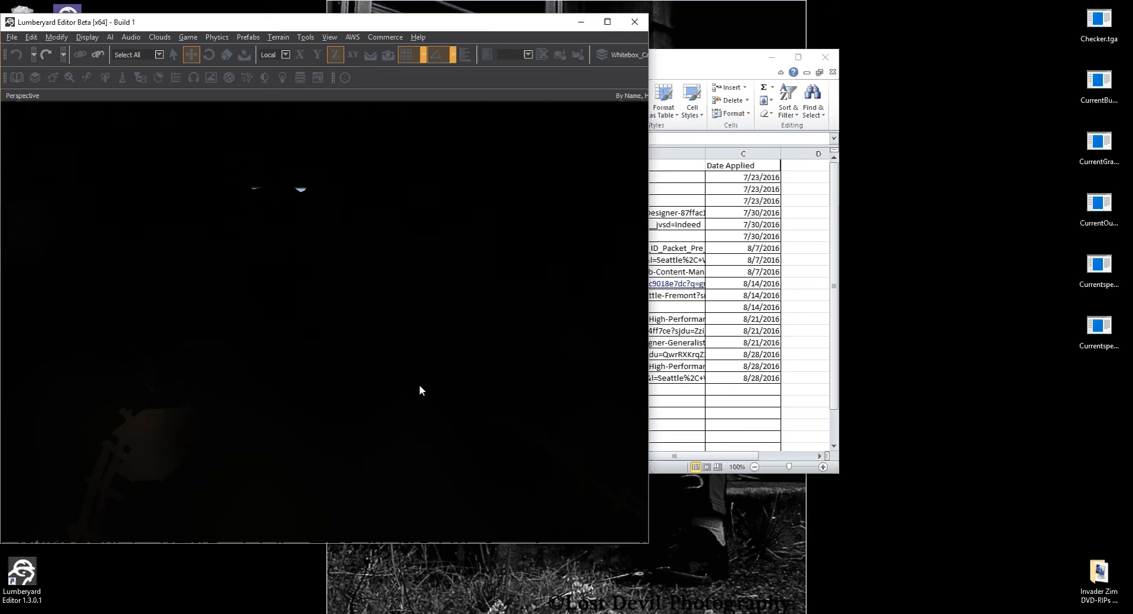
pyautogui.click(607, 21)
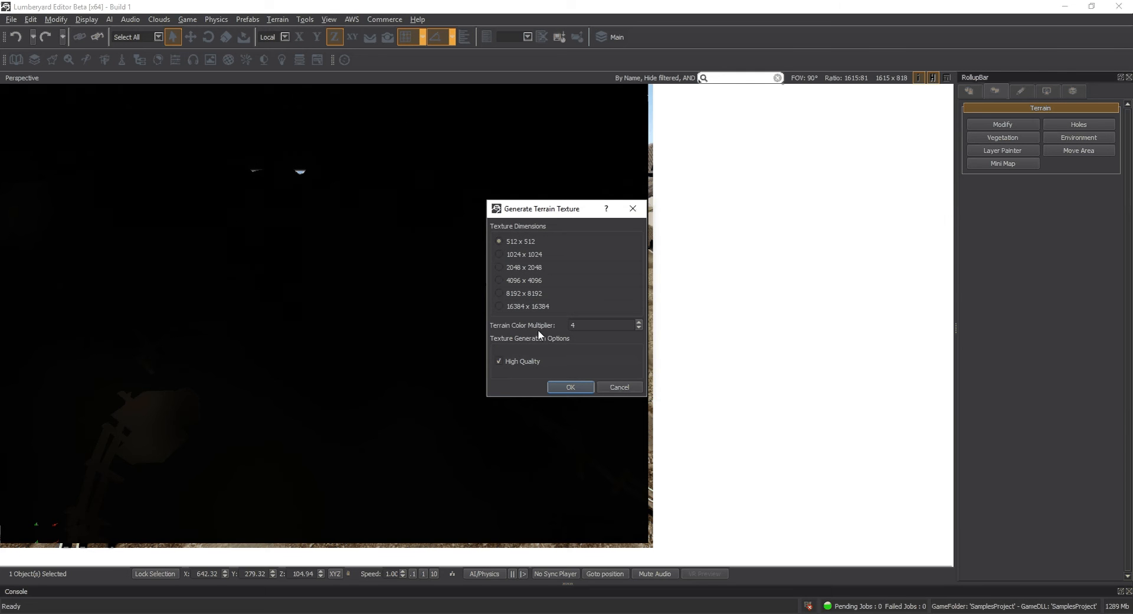
pyautogui.click(564, 390)
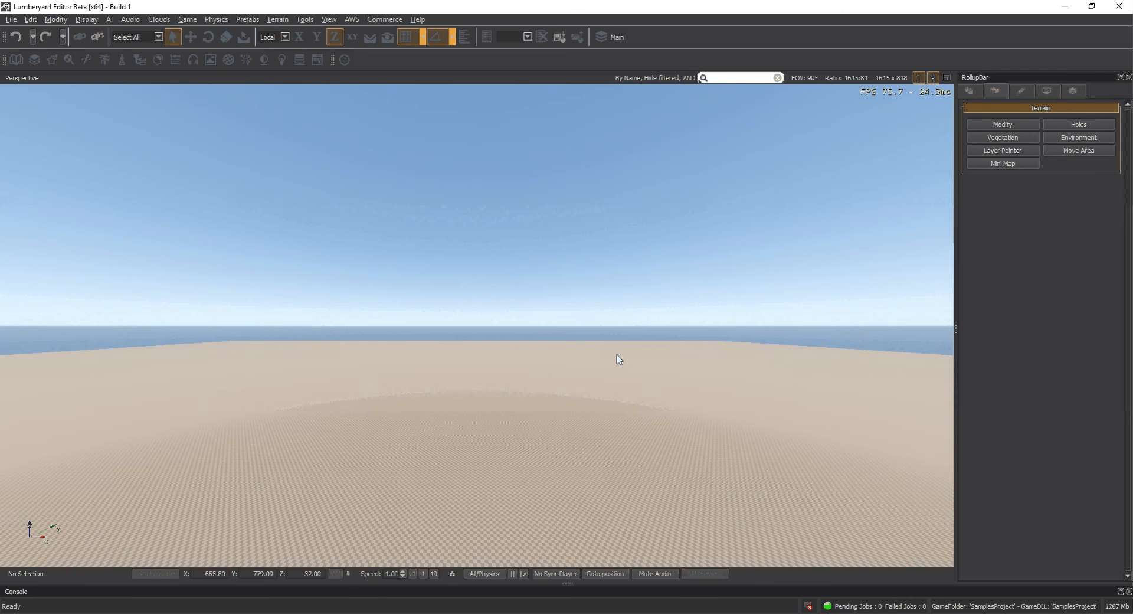
# - Create a Designer object and draw a box on the terrain about 26 wide, 20 deep and 19 high
pyautogui.moveTo(619, 359); pyautogui.dragTo(800, 222, button='right')
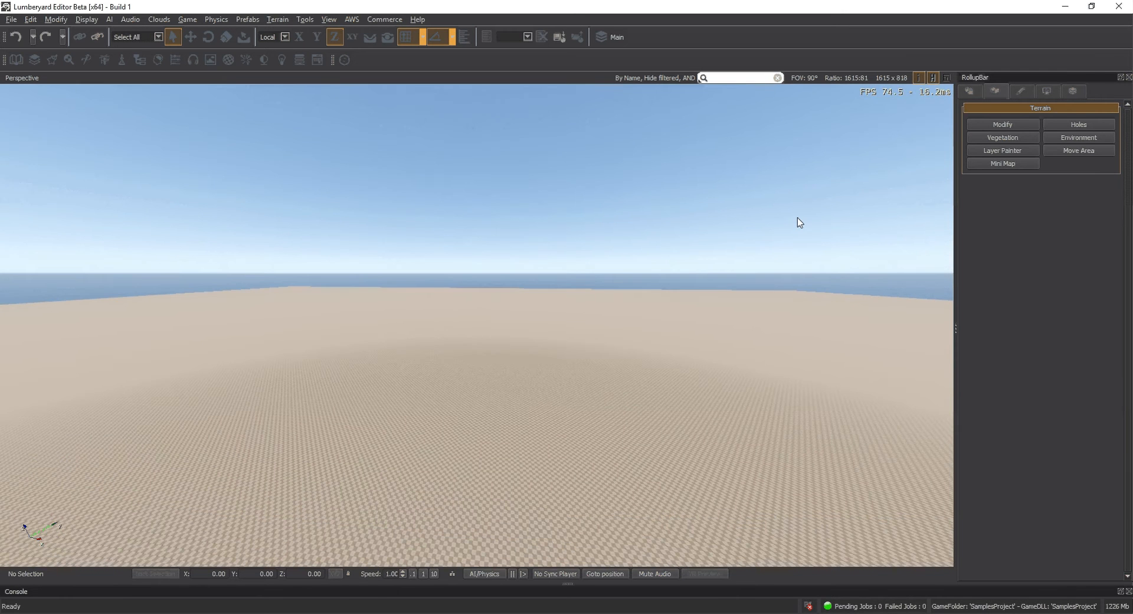
pyautogui.click(970, 92)
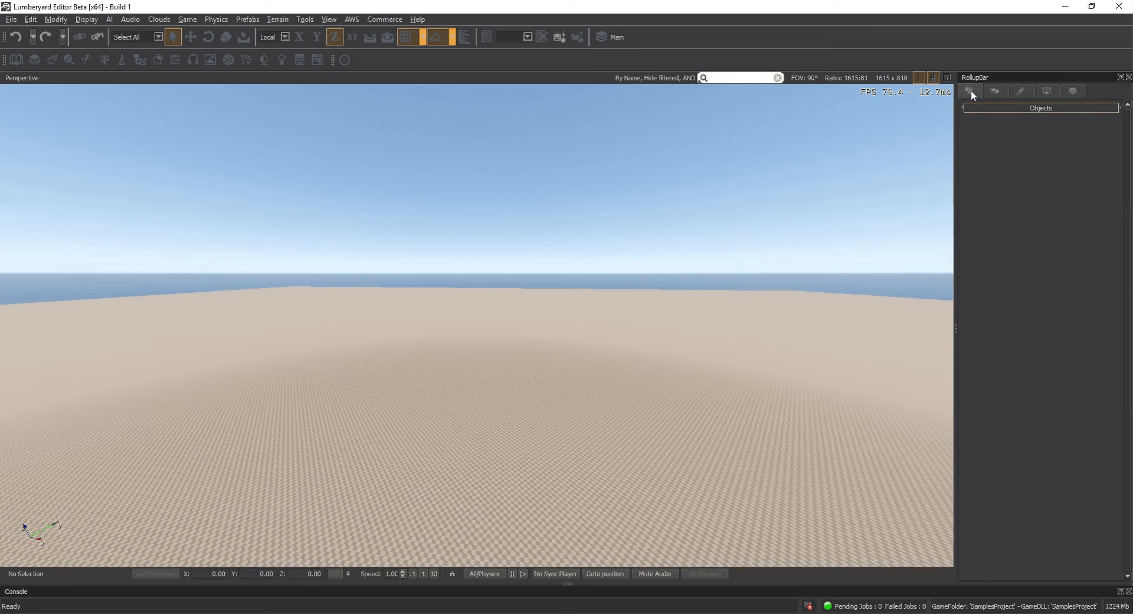
pyautogui.click(1057, 109)
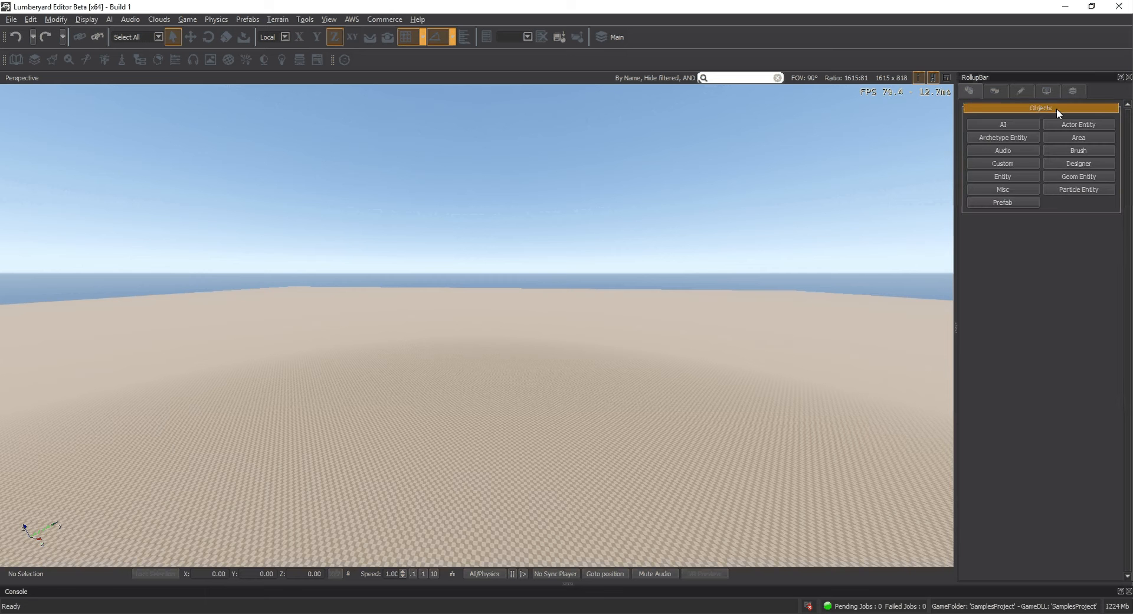
pyautogui.click(1080, 163)
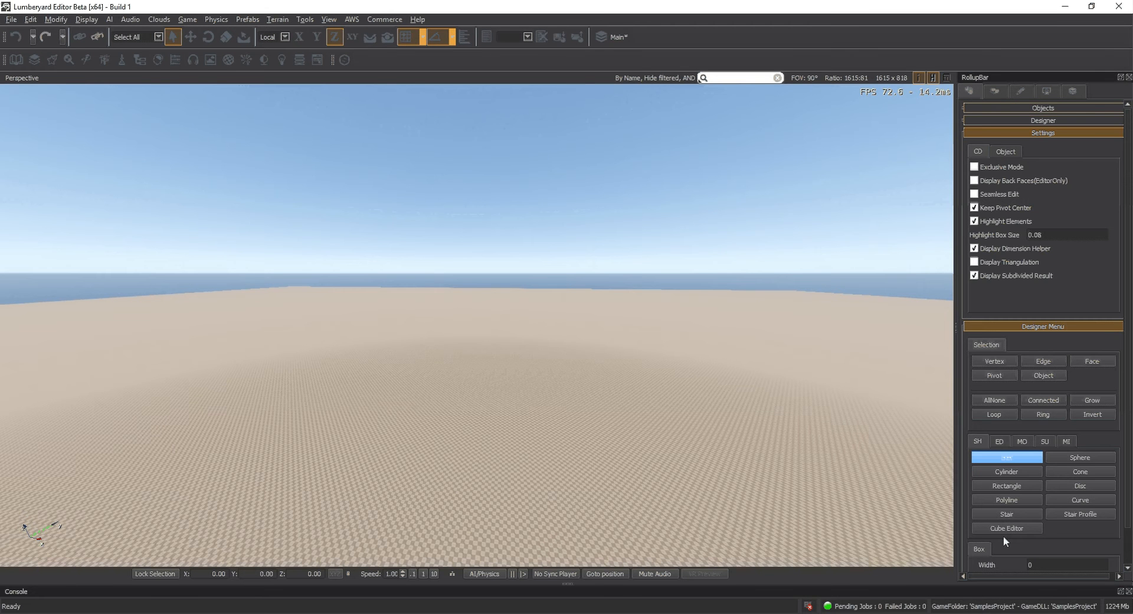
pyautogui.scroll(-1, 1011, 368)
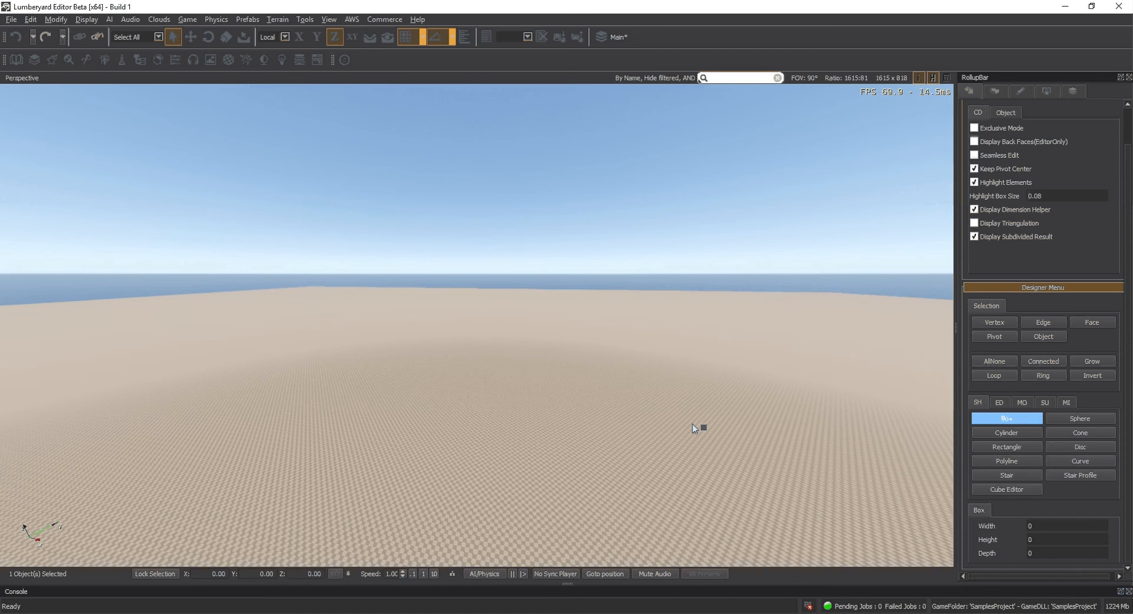
pyautogui.moveTo(693, 424); pyautogui.dragTo(414, 366, button='right')
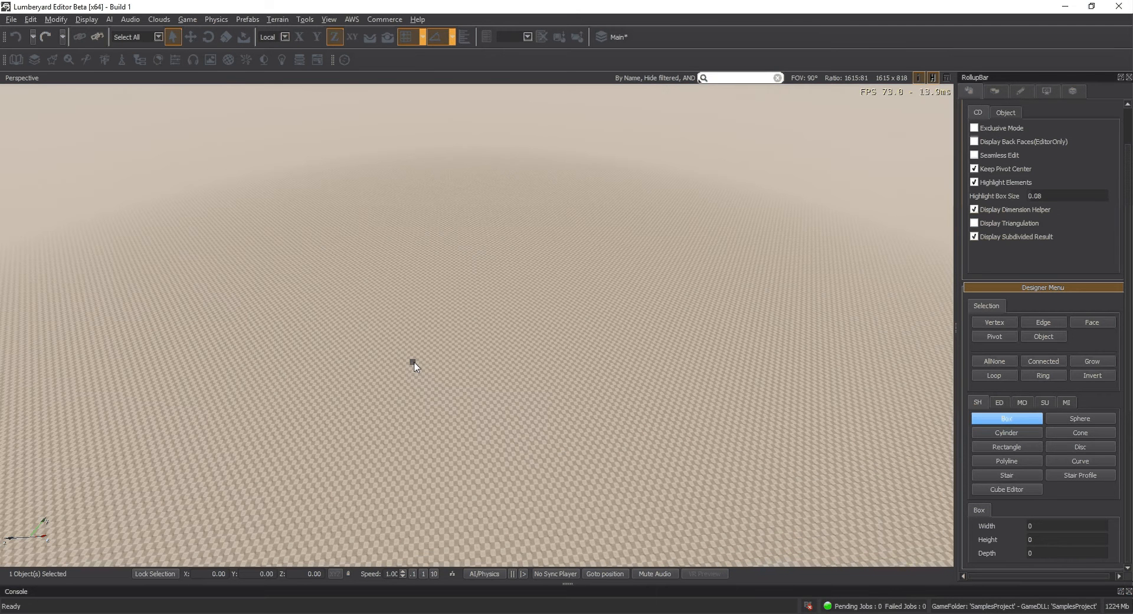
pyautogui.moveTo(383, 311)
pyautogui.mouseDown()
pyautogui.moveTo(456, 390)
pyautogui.moveTo(557, 421)
pyautogui.moveTo(529, 435)
pyautogui.mouseUp()
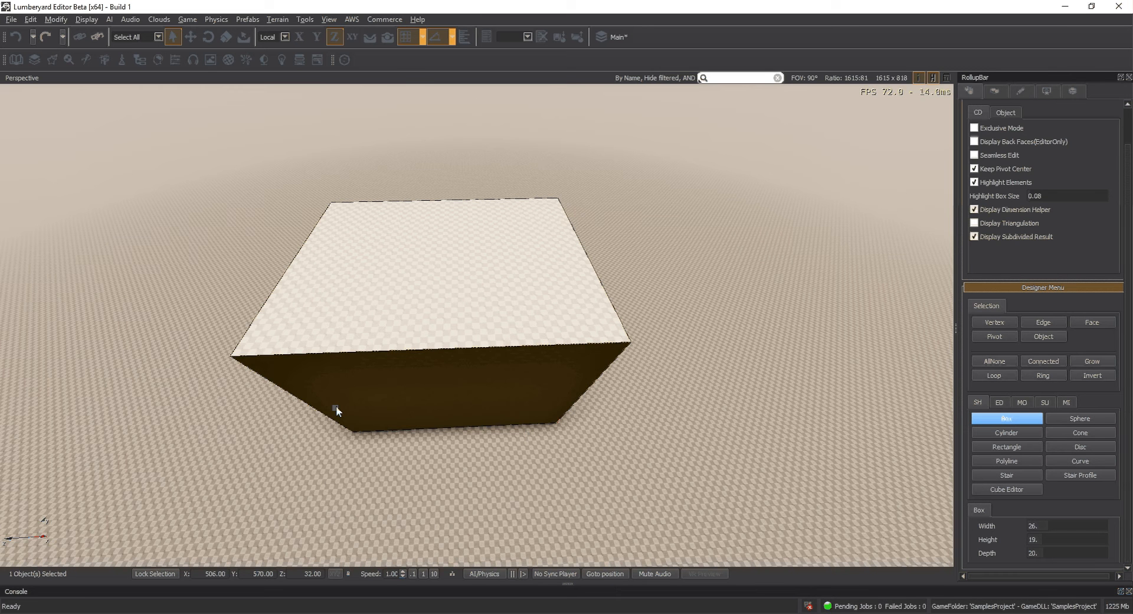
# - Draw a second, separate Designer box on the terrain beside the first, about 22 wide, 15 deep and 21 high
pyautogui.click(422, 38)
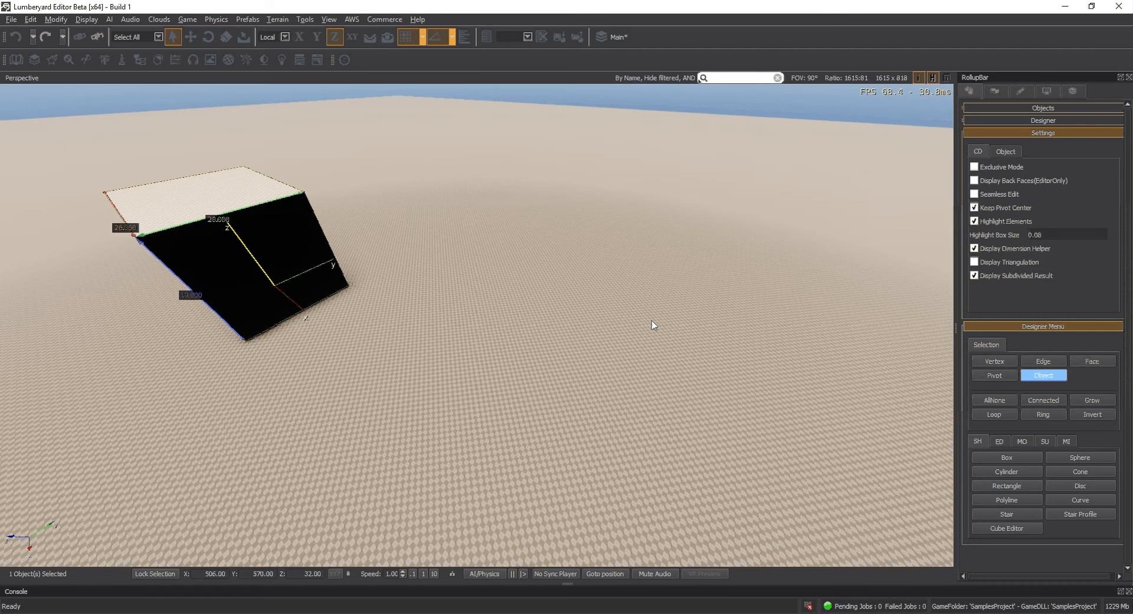
pyautogui.click(1004, 459)
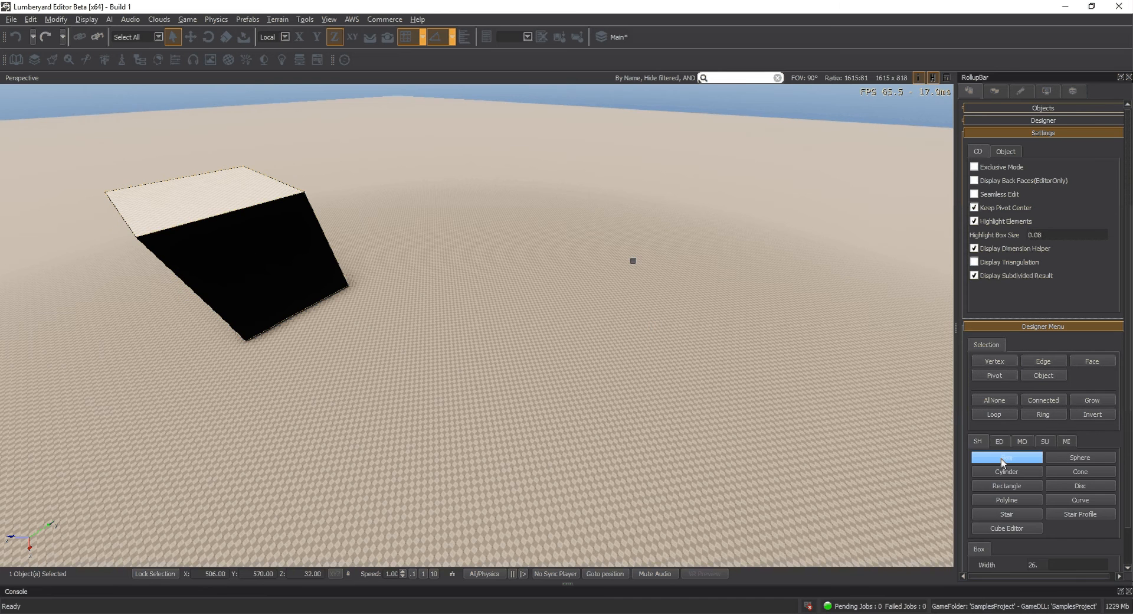
pyautogui.click(1040, 377)
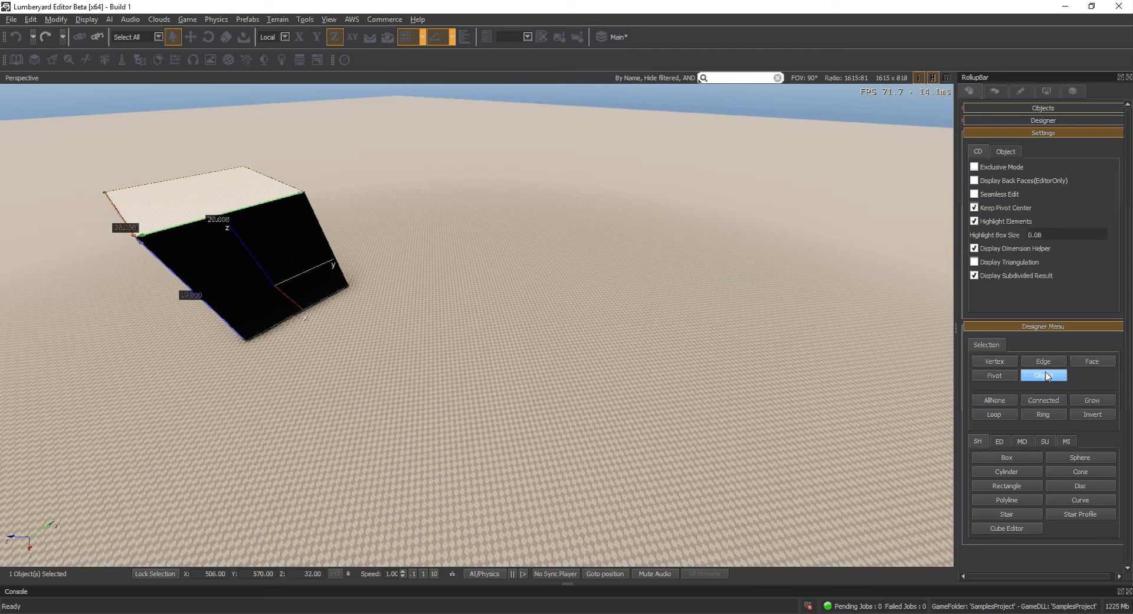
pyautogui.click(1007, 457)
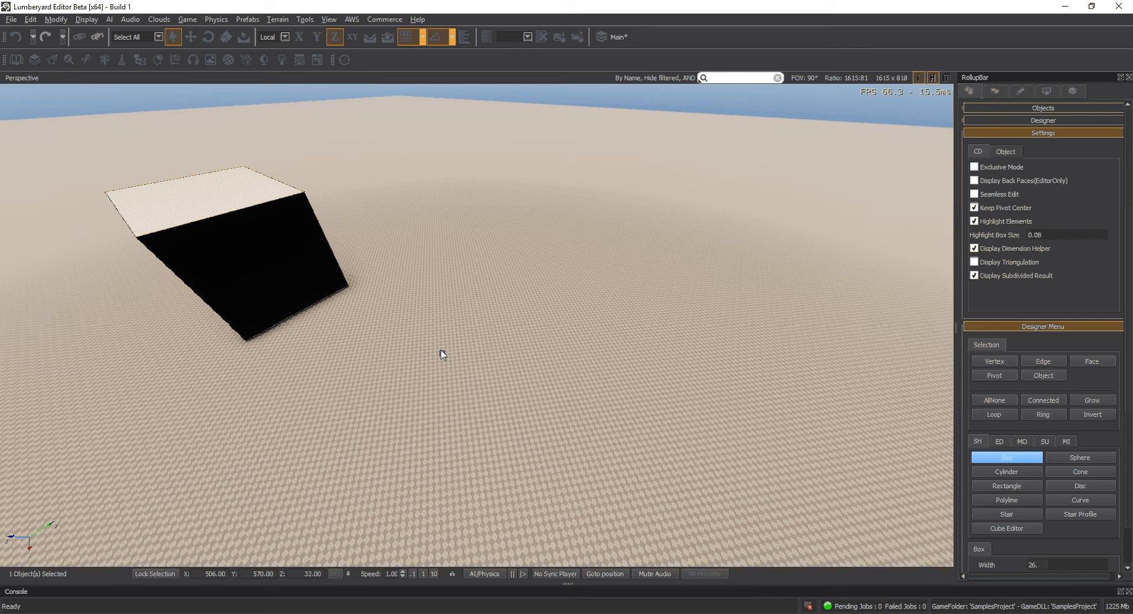
pyautogui.moveTo(443, 348); pyautogui.dragTo(506, 533)
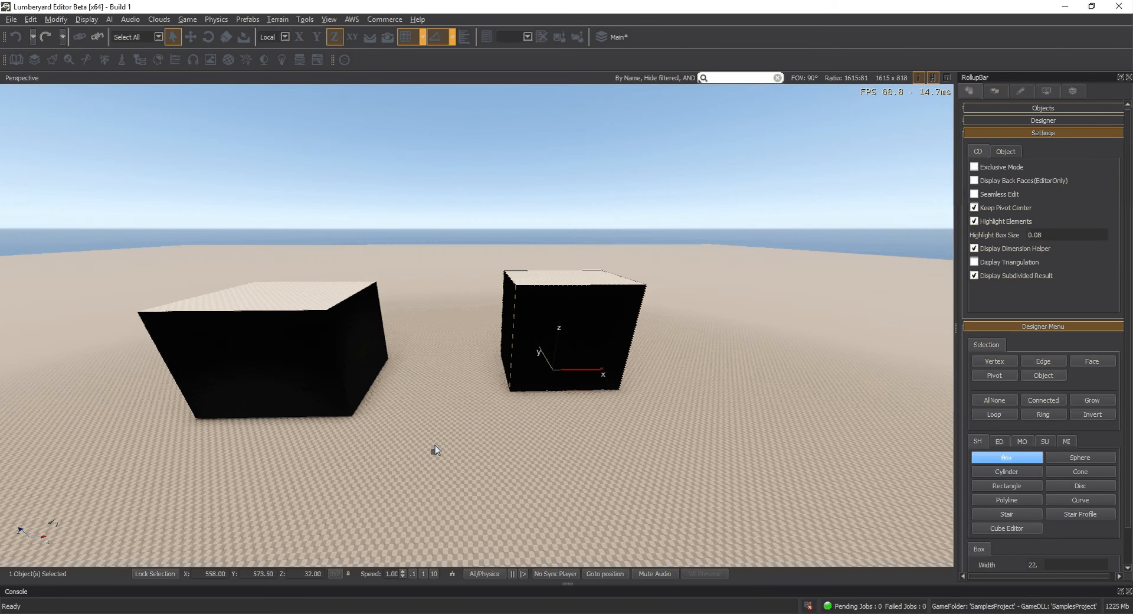
# - Switch the second box to Object selection and isolate it with Exclusive Mode
pyautogui.moveTo(436, 449); pyautogui.dragTo(429, 433, button='right')
pyautogui.press('w')
pyautogui.press('d')
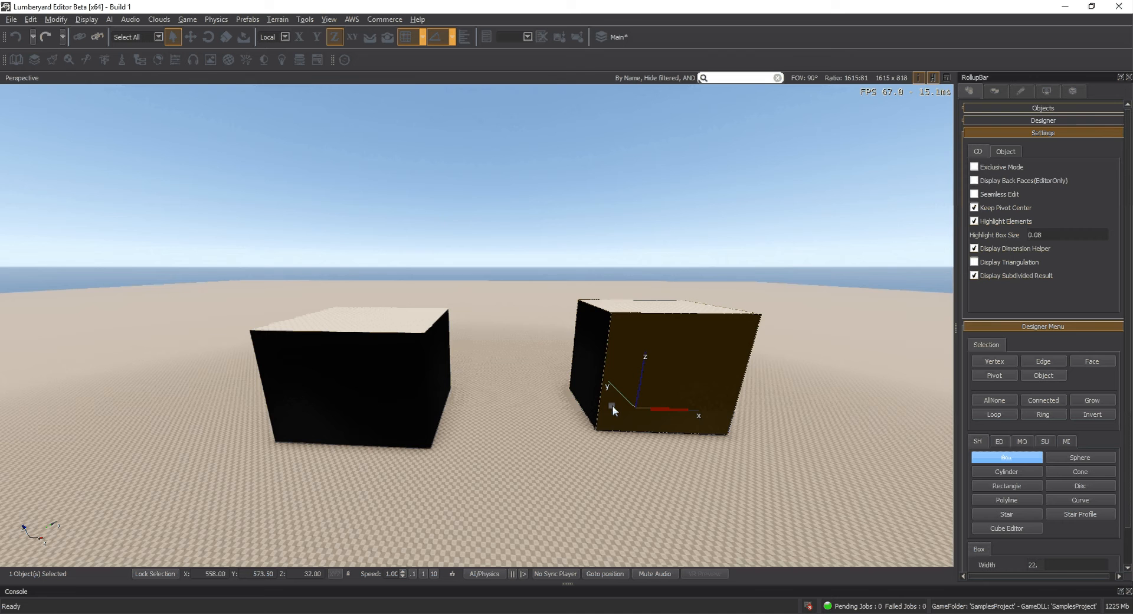
pyautogui.moveTo(523, 438); pyautogui.dragTo(530, 437, button='right')
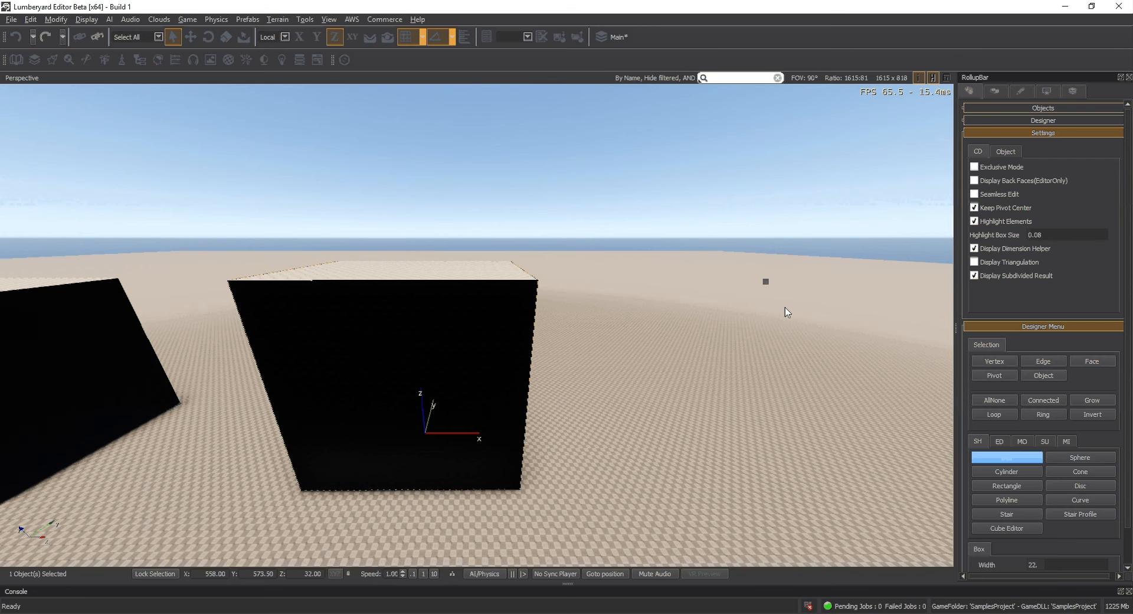
pyautogui.click(1025, 376)
pyautogui.moveTo(387, 315); pyautogui.dragTo(183, 306, button='right')
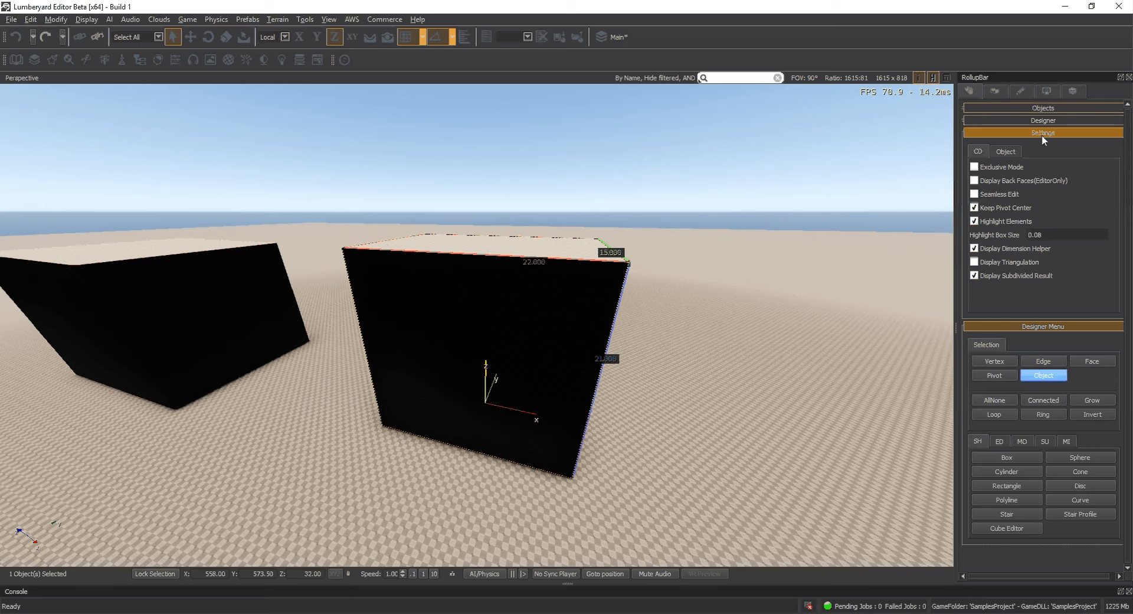
pyautogui.click(974, 167)
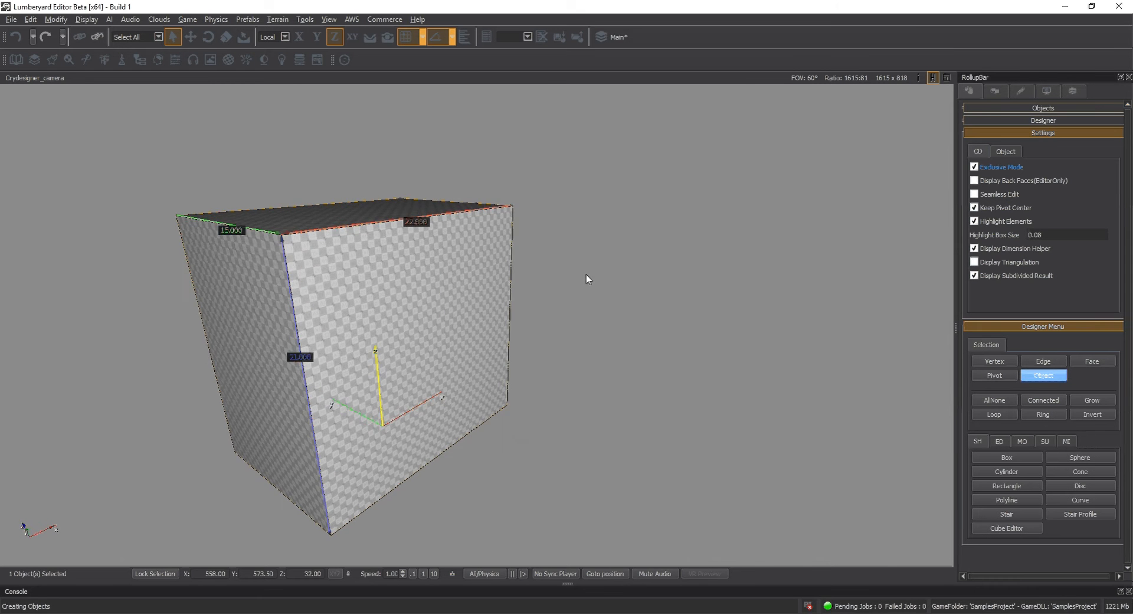
# - Examine the isolated second box from several sides and distances in Exclusive Mode
pyautogui.moveTo(586, 274); pyautogui.dragTo(586, 274, button='right')
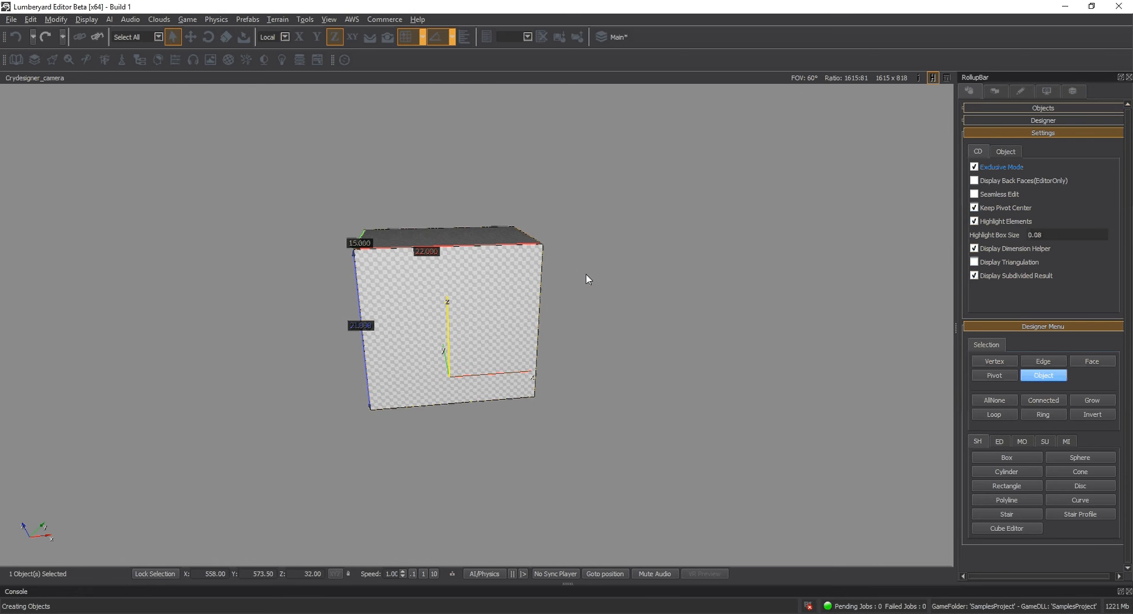
pyautogui.moveTo(586, 274); pyautogui.dragTo(585, 274, button='right')
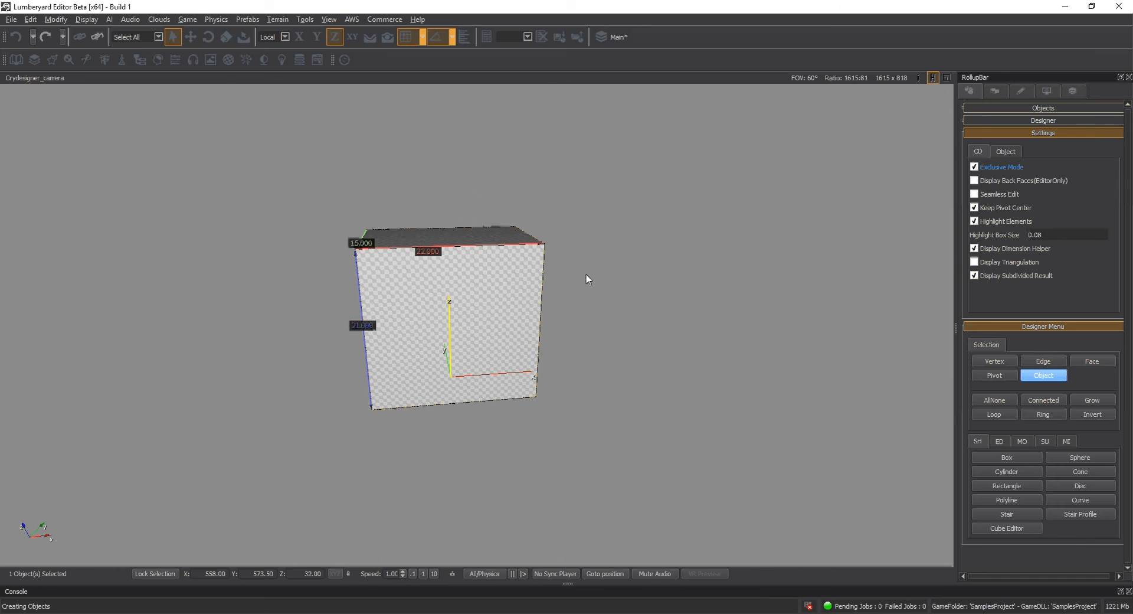
pyautogui.moveTo(585, 274); pyautogui.dragTo(586, 273, button='right')
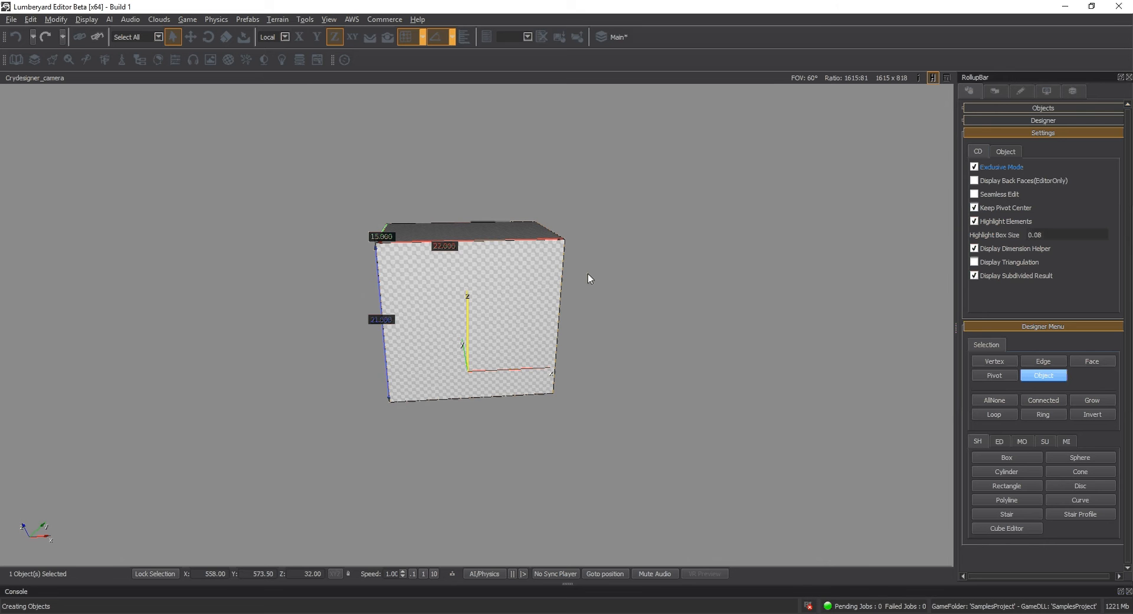
pyautogui.moveTo(588, 273); pyautogui.dragTo(587, 272, button='right')
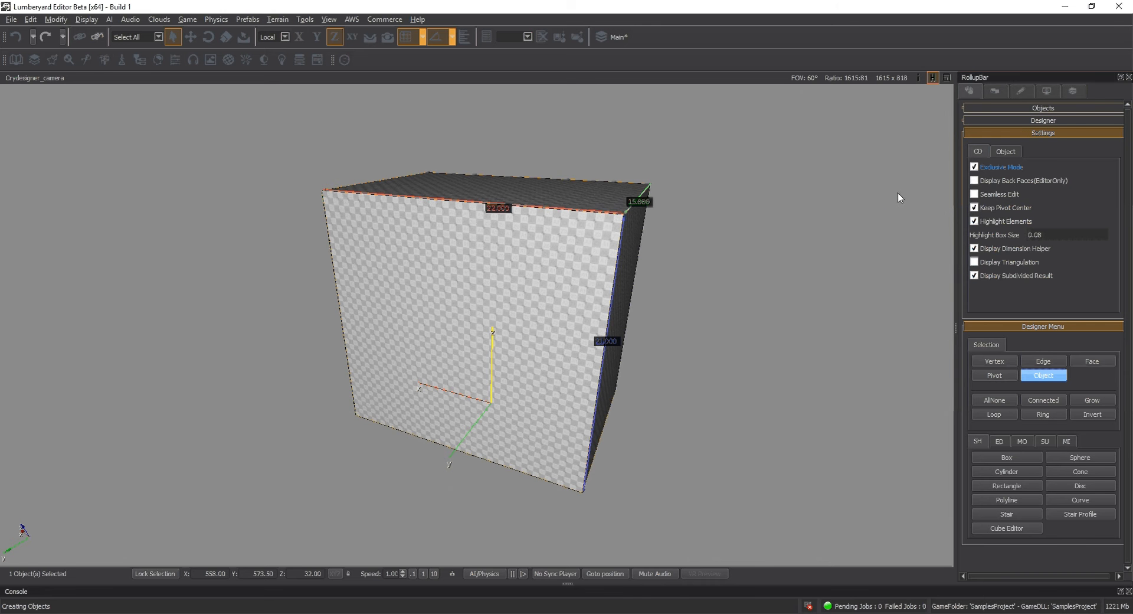
pyautogui.moveTo(736, 388); pyautogui.dragTo(726, 380, button='right')
pyautogui.press('d')
pyautogui.press('w')
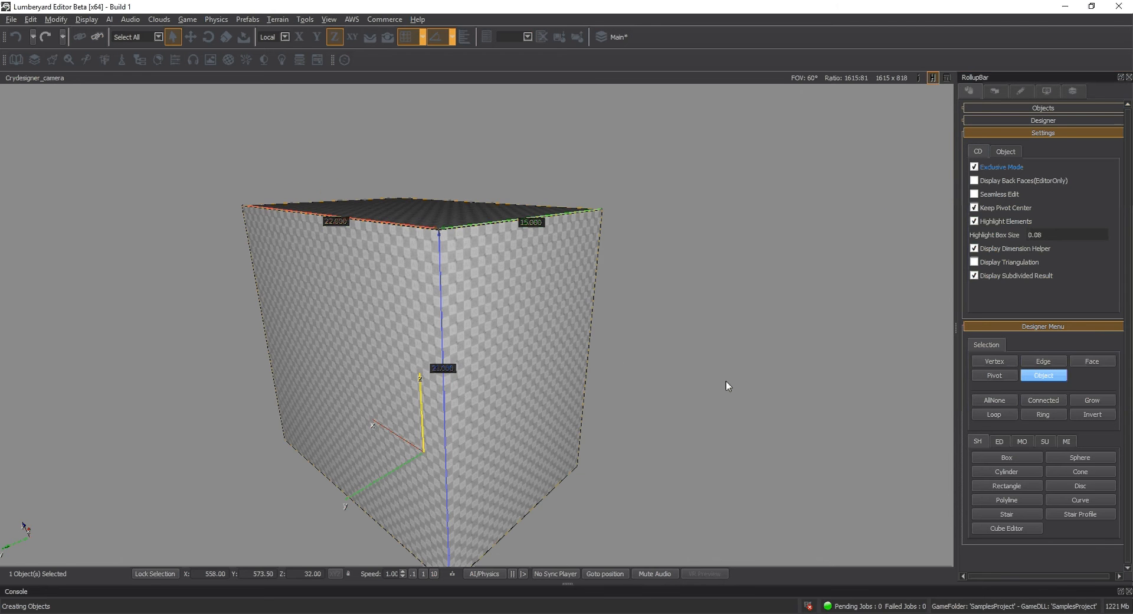
pyautogui.keyDown('alt'); pyautogui.moveTo(726, 381); pyautogui.dragTo(732, 383, button='middle'); pyautogui.keyUp('alt')
pyautogui.press('z')
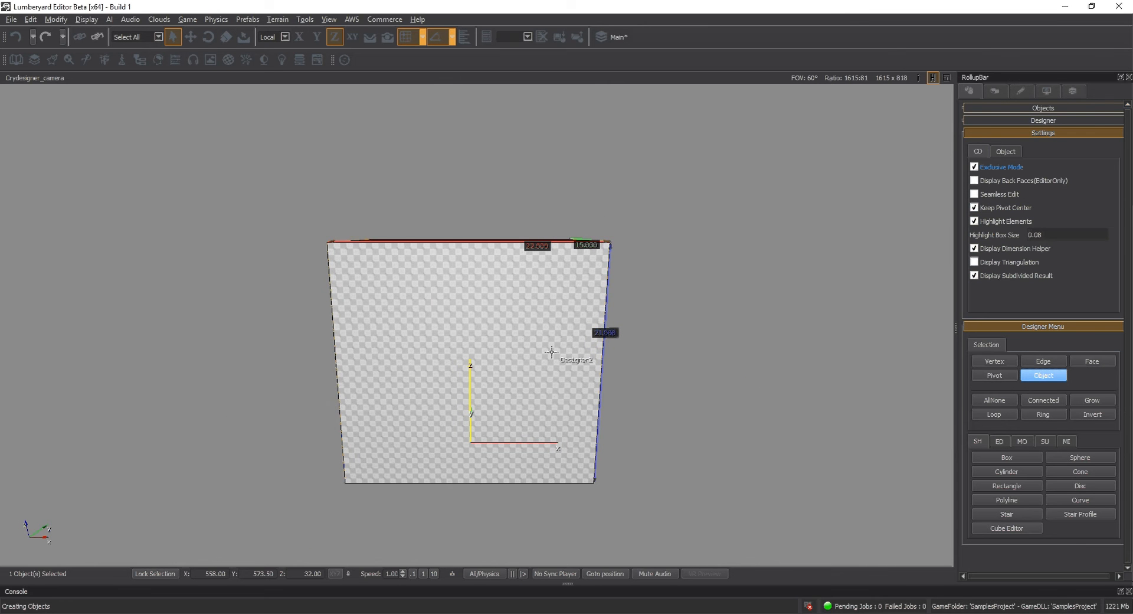
pyautogui.keyDown('alt'); pyautogui.moveTo(448, 342); pyautogui.dragTo(436, 329, button='middle'); pyautogui.keyUp('alt')
pyautogui.moveTo(437, 328); pyautogui.dragTo(436, 332, button='right')
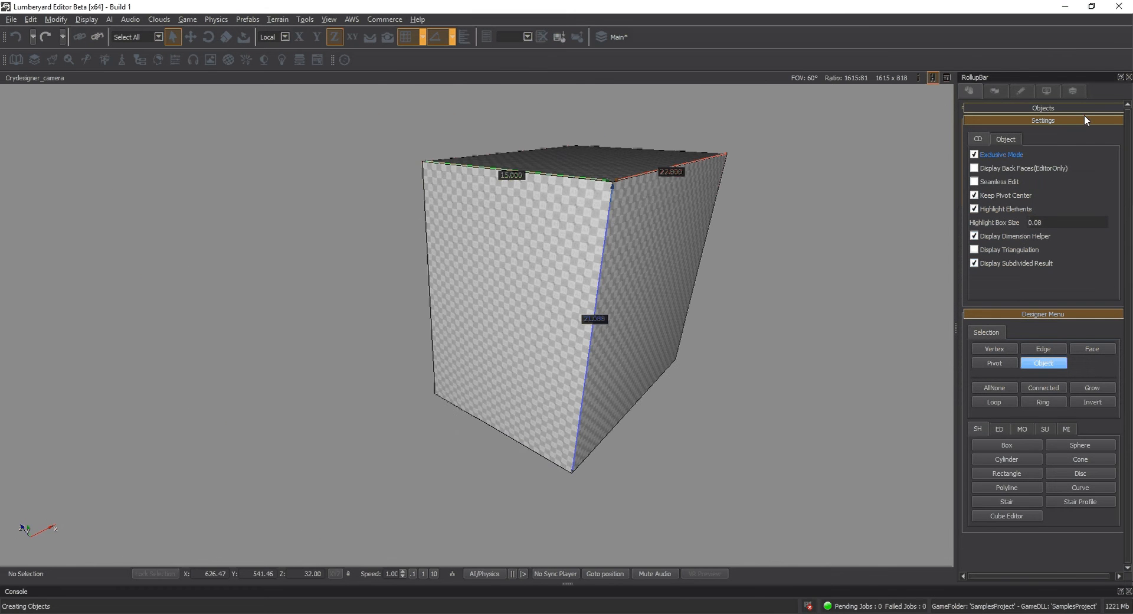
# - Turn off Exclusive Mode and delete both Designer boxes from the terrain
pyautogui.click(974, 155)
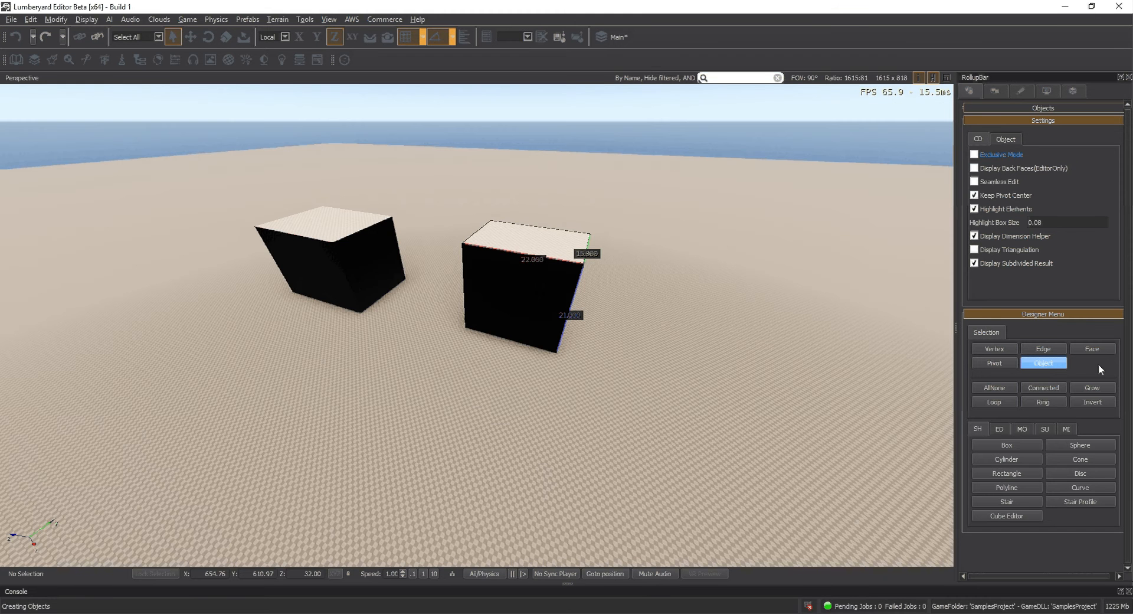
pyautogui.click(538, 297)
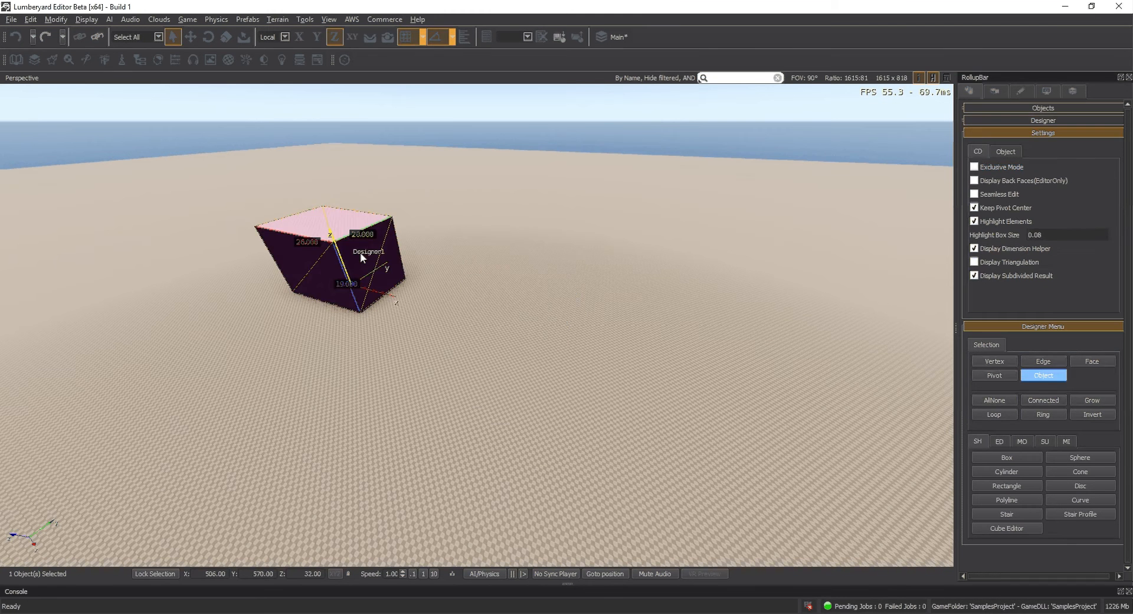
pyautogui.press('Delete')
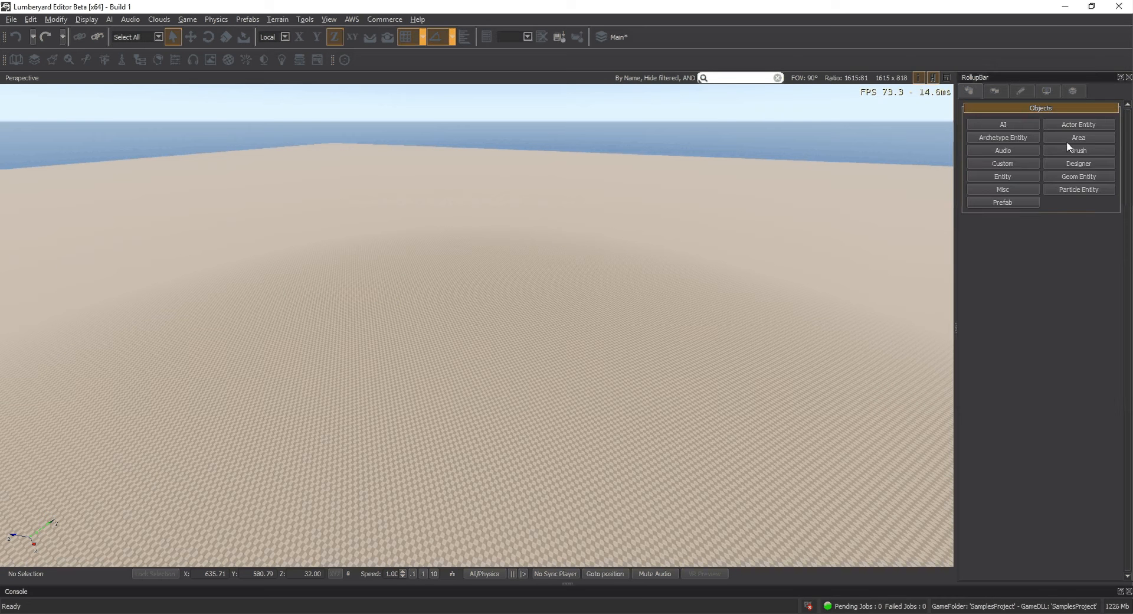
# - Create a new Designer object and draw a wide, low box about 60 wide on the terrain
pyautogui.click(1068, 163)
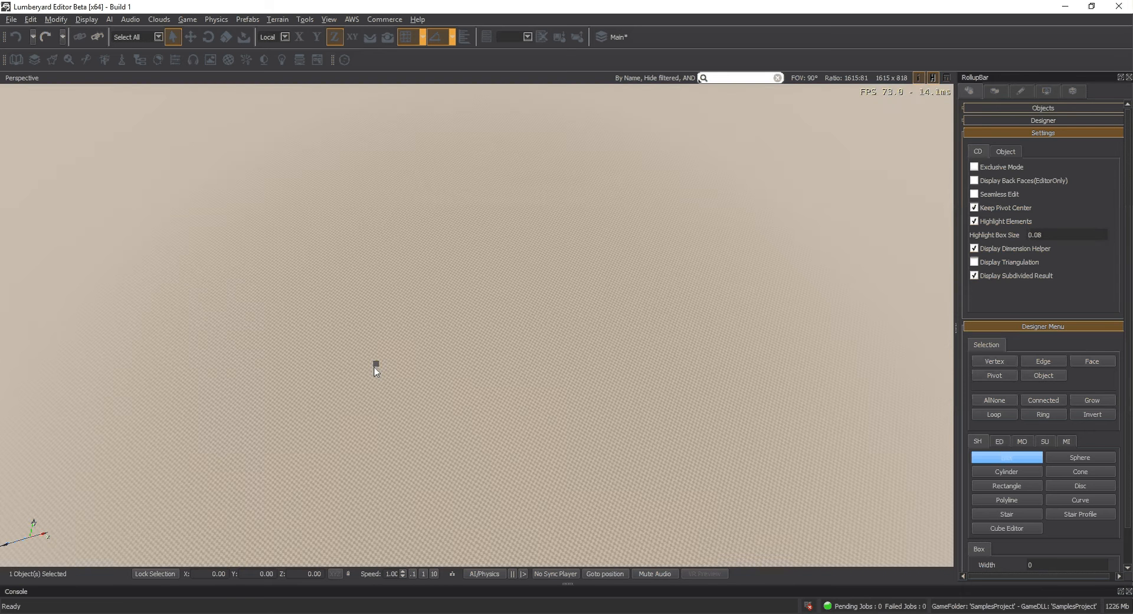
pyautogui.moveTo(329, 416); pyautogui.dragTo(565, 333)
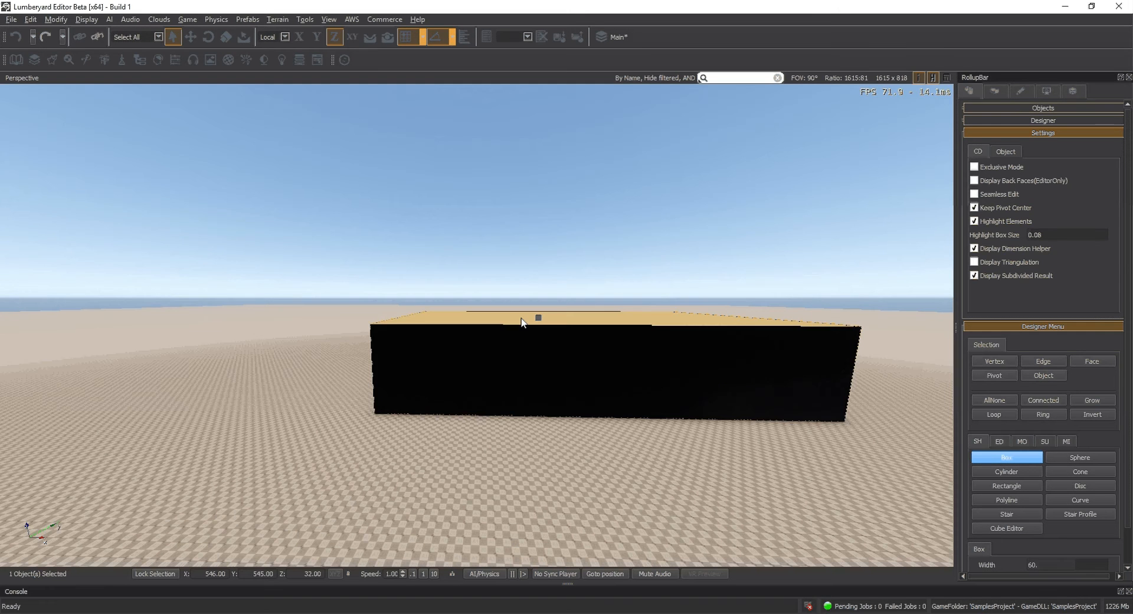
# - Isolate the new box with Exclusive Mode and activate the LoopCut tool
pyautogui.click(973, 167)
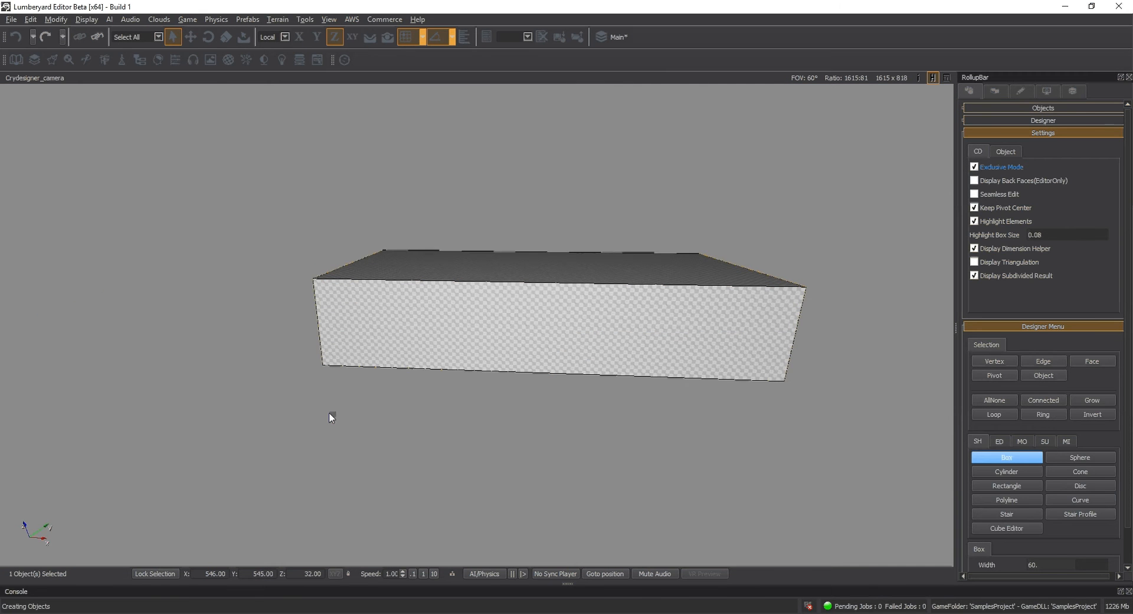
pyautogui.click(999, 442)
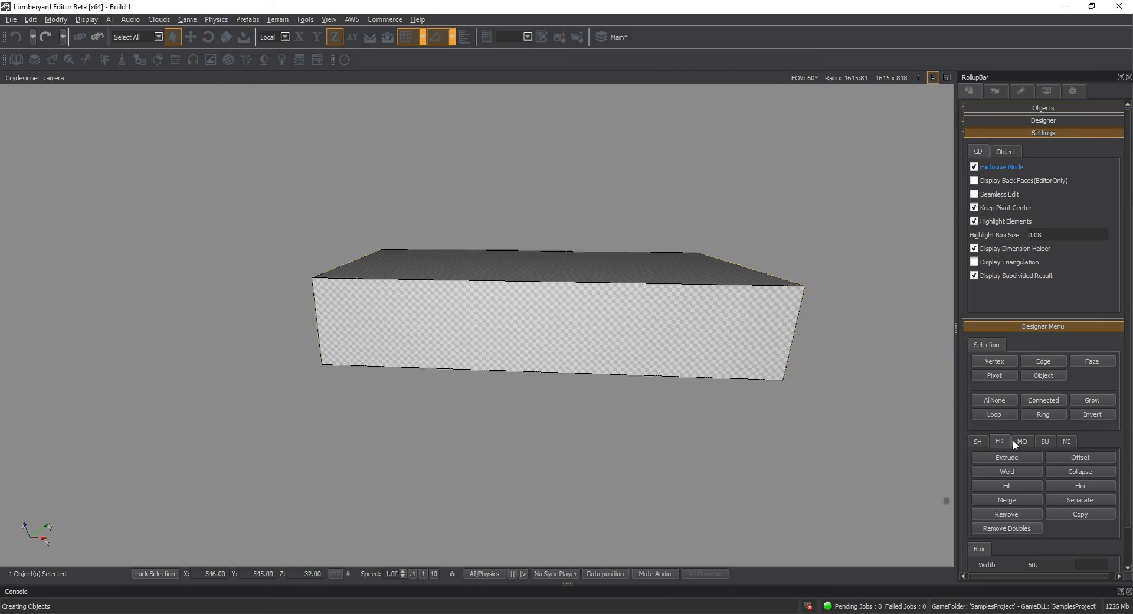
pyautogui.click(1016, 441)
pyautogui.click(1018, 455)
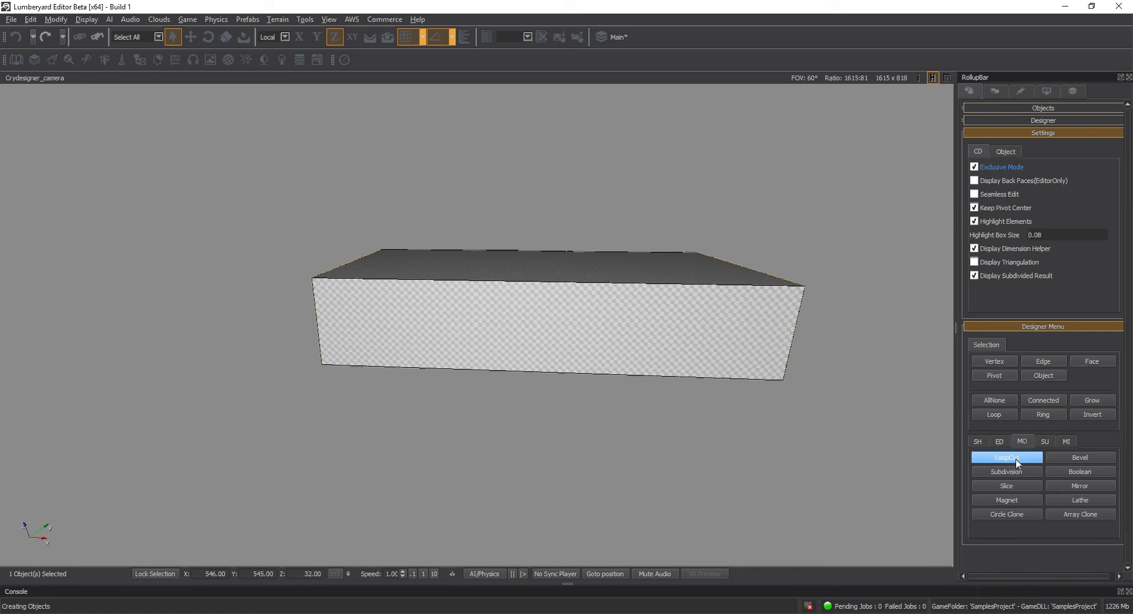
# - Try a vertical loop cut across the middle of the box, preview cuts in other directions, and undo the cut
pyautogui.click(549, 286)
pyautogui.click(546, 330)
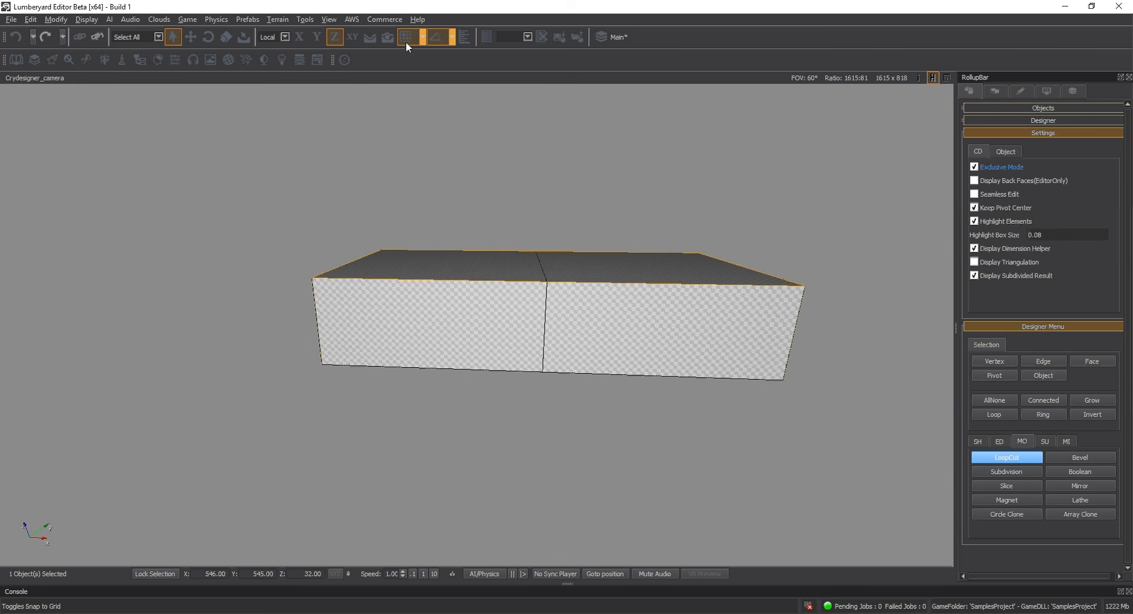
pyautogui.press('a')
pyautogui.press('w')
pyautogui.press('a')
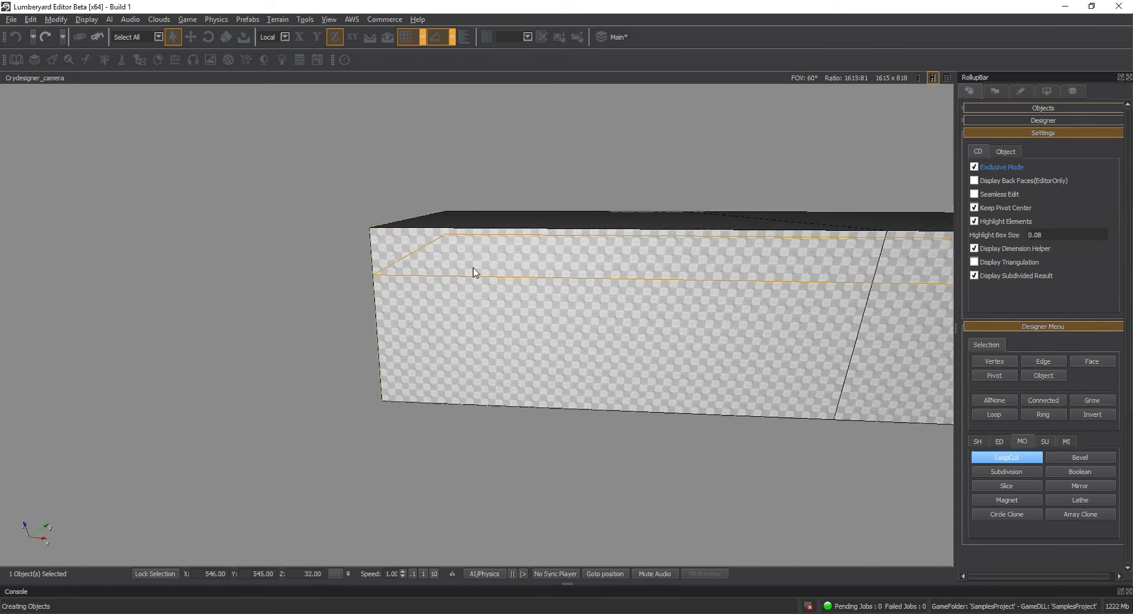
pyautogui.press('w')
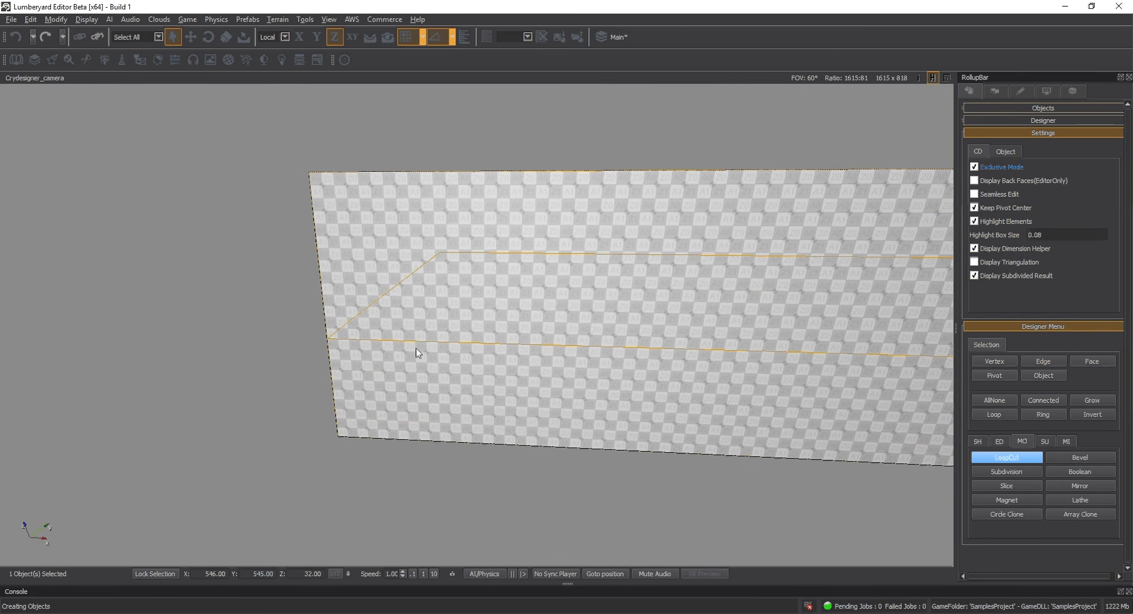
pyautogui.scroll(-3, 497, 306)
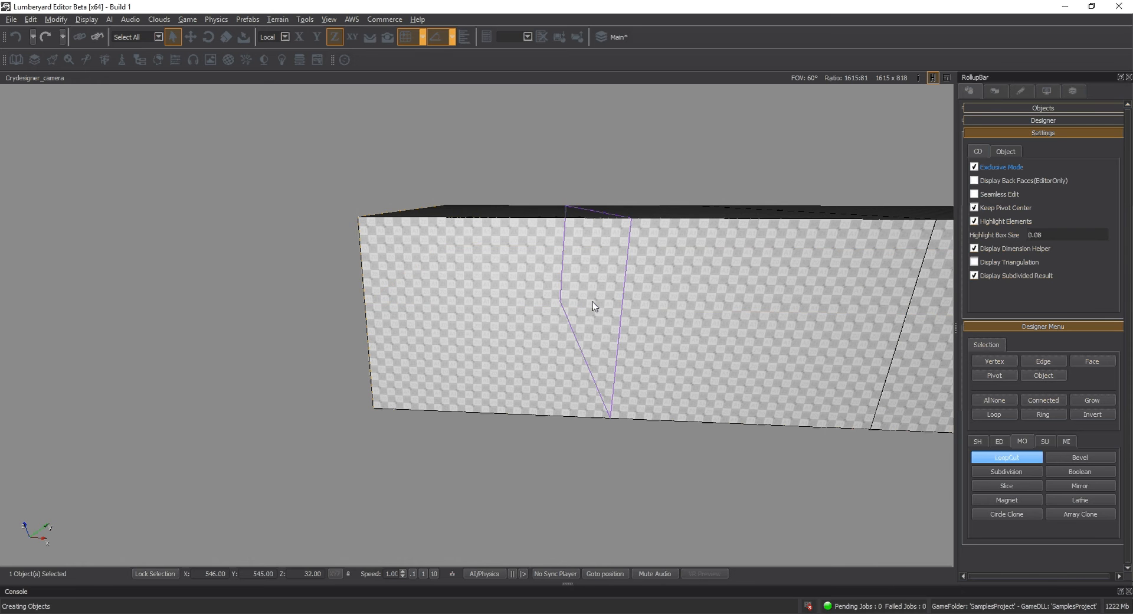
pyautogui.scroll(-3, 677, 312)
pyautogui.press('d')
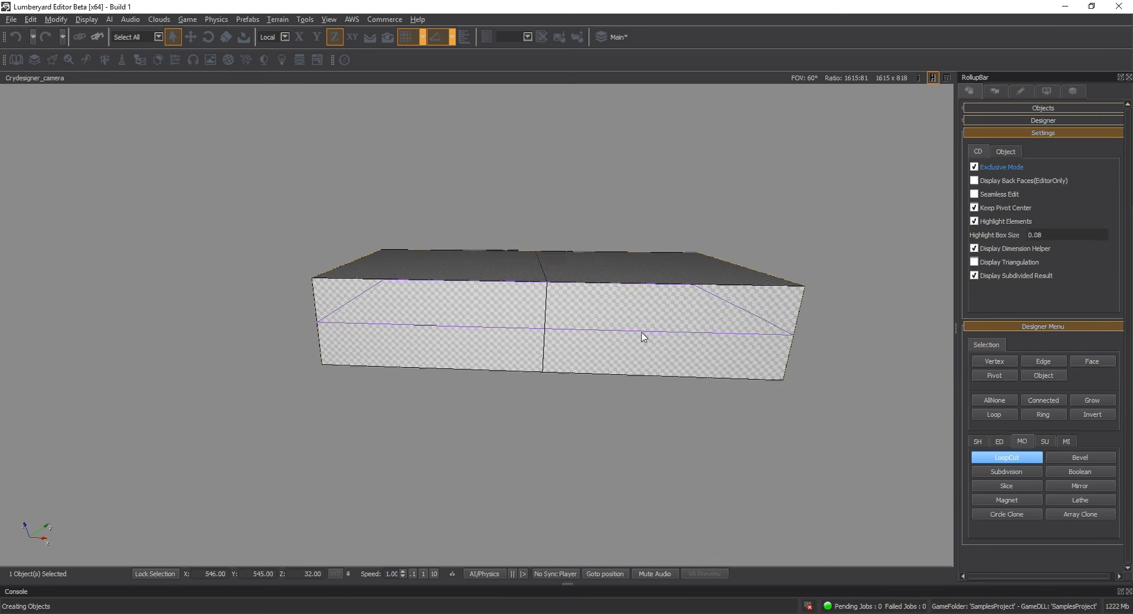
pyautogui.hotkey('ctrl', 'z')
# - Cut a vertical edge loop around the box near the middle of its long side
pyautogui.moveTo(455, 297); pyautogui.dragTo(458, 298, button='right')
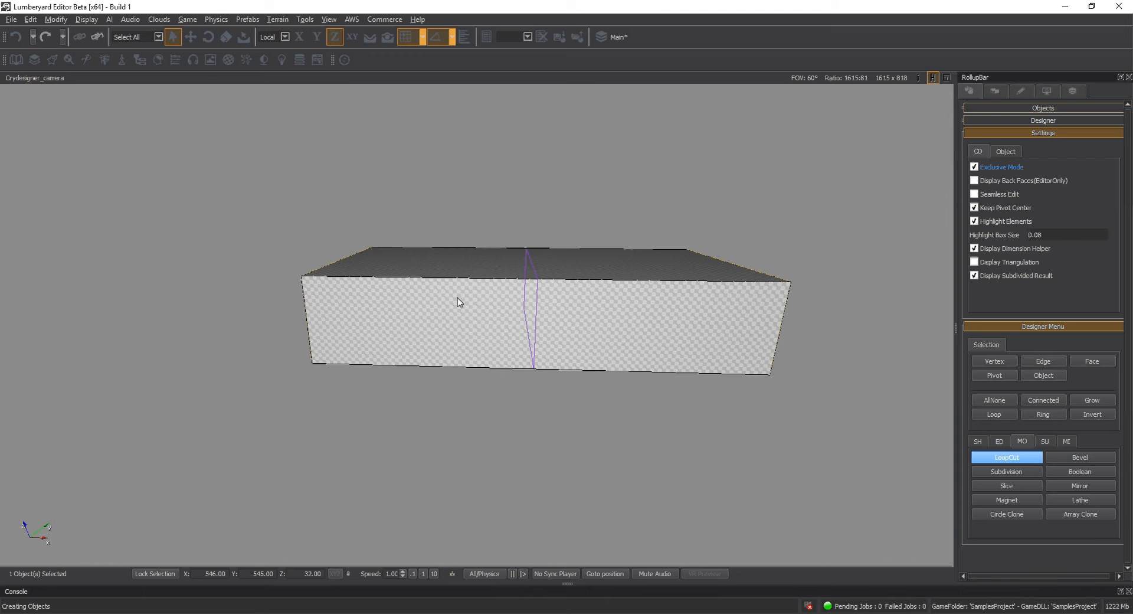
pyautogui.keyDown('alt'); pyautogui.moveTo(458, 298); pyautogui.dragTo(448, 298, button='middle'); pyautogui.keyUp('alt')
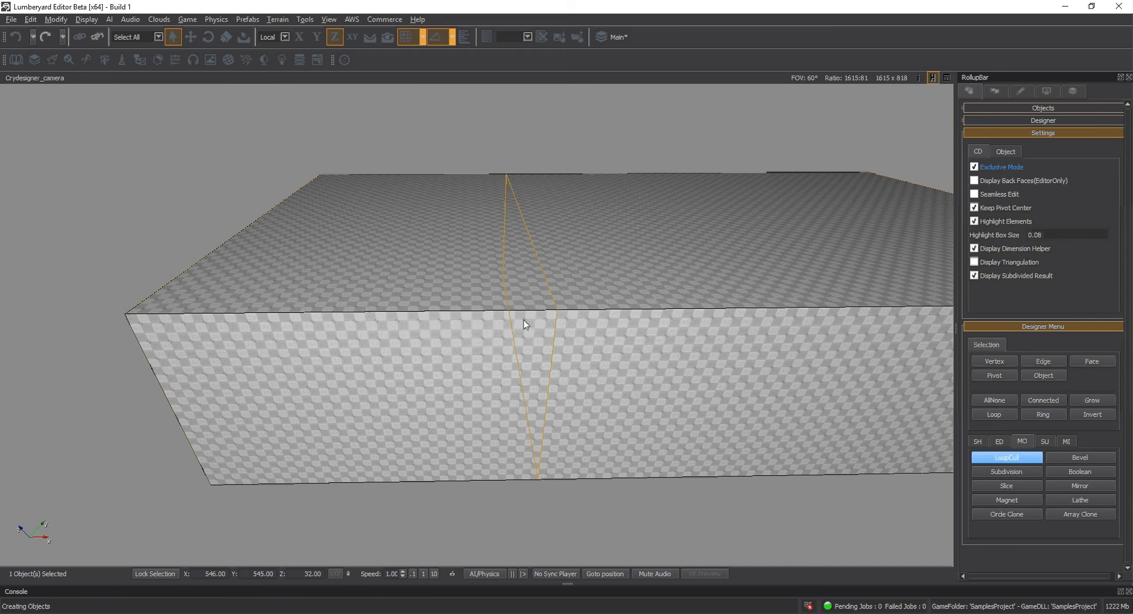
pyautogui.scroll(-3, 522, 320)
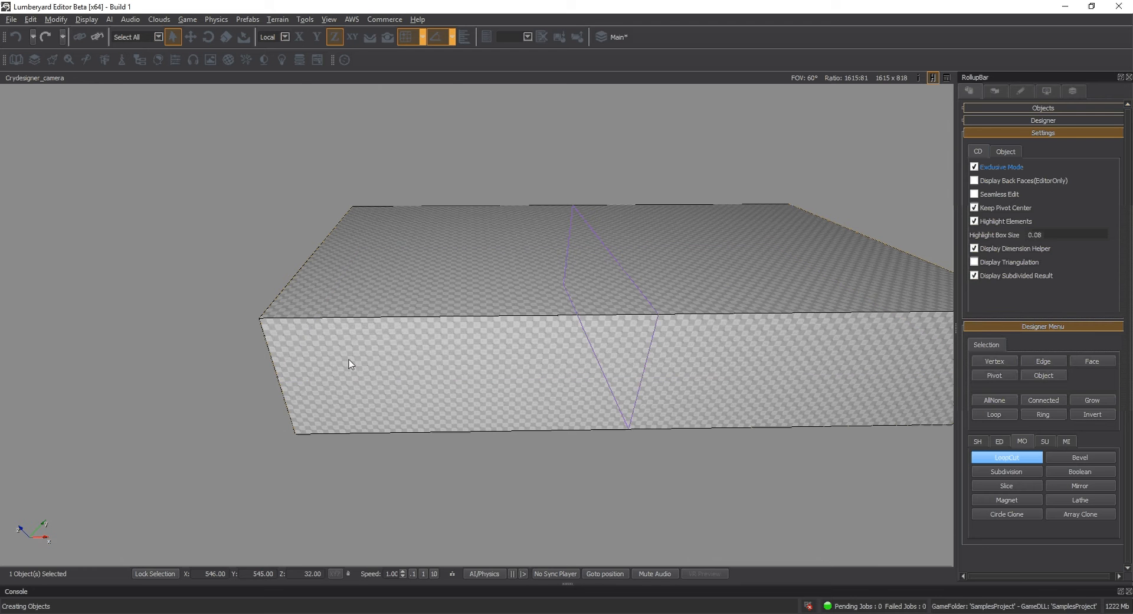
pyautogui.moveTo(349, 359); pyautogui.dragTo(364, 301, button='right')
pyautogui.scroll(3, 346, 332)
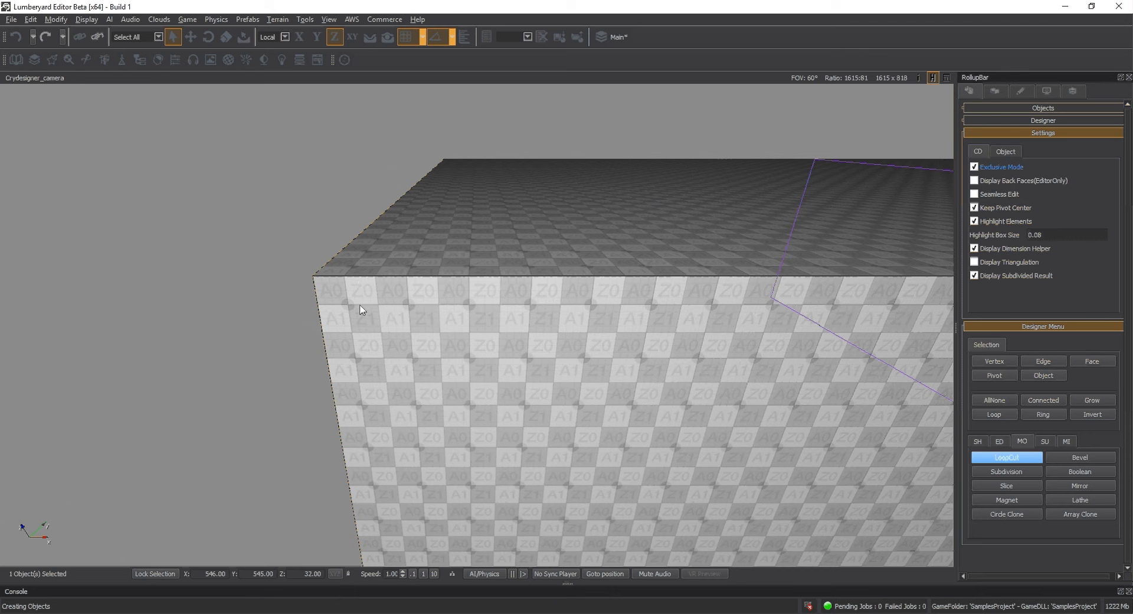
pyautogui.moveTo(361, 309); pyautogui.dragTo(464, 295, button='right')
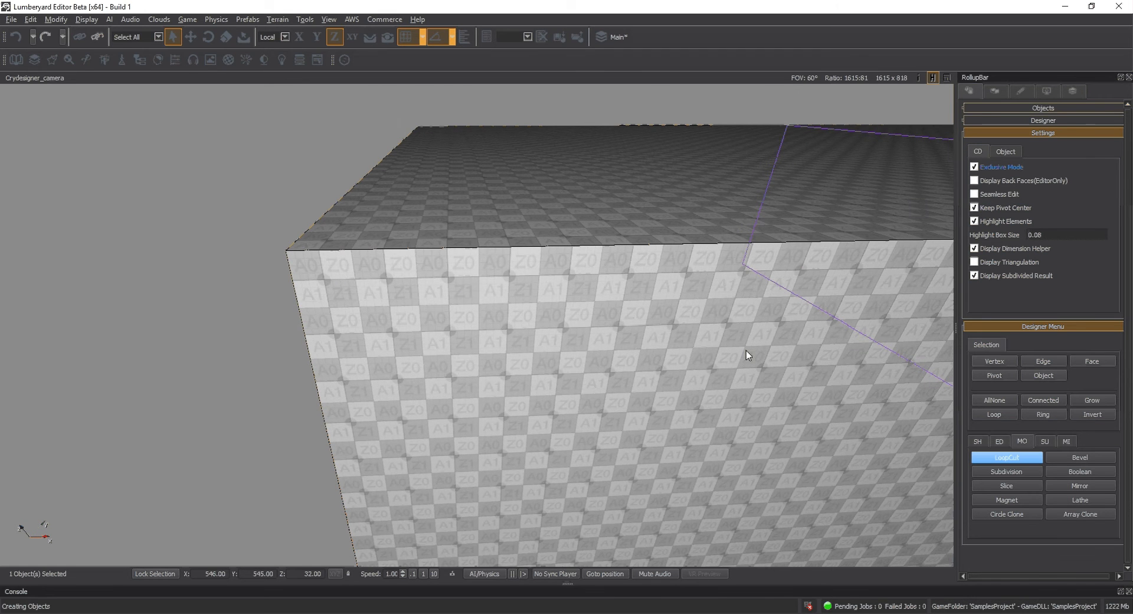
pyautogui.scroll(-5, 746, 349)
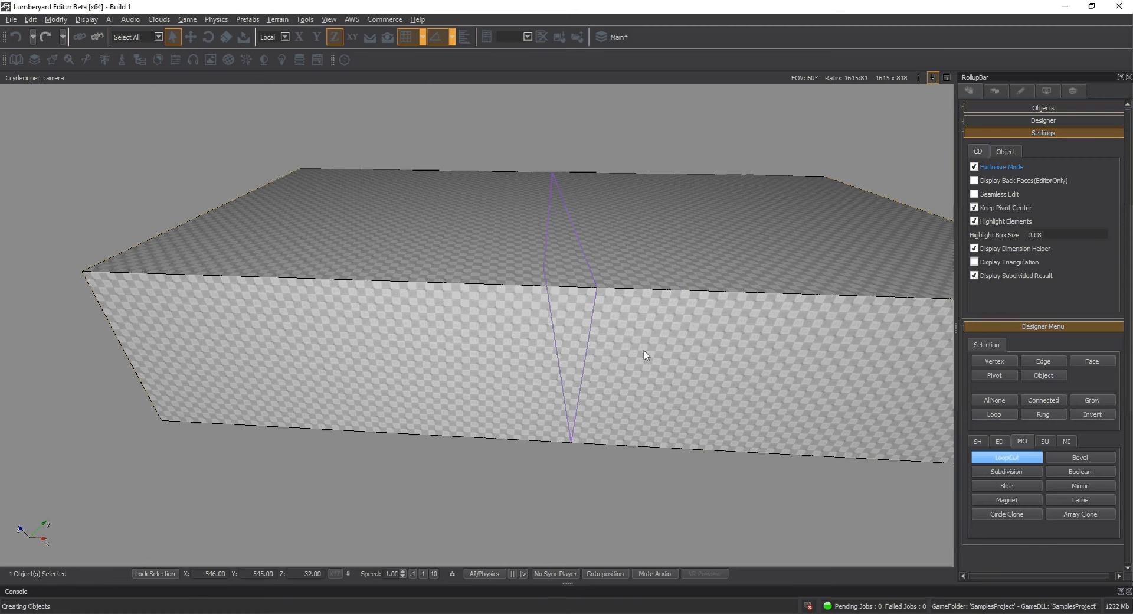
pyautogui.click(643, 351)
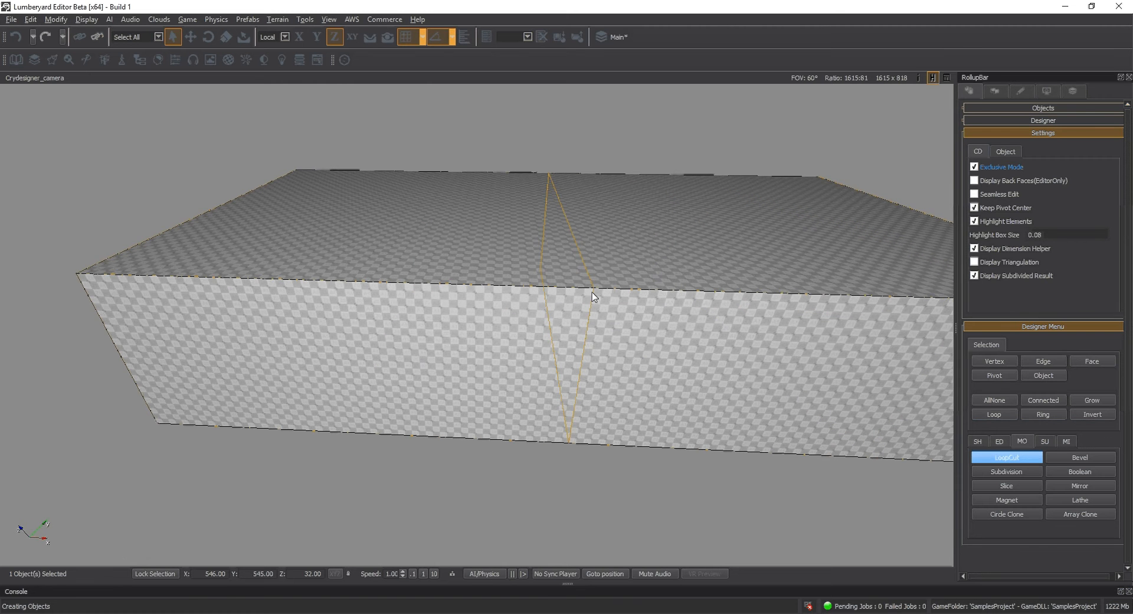
pyautogui.click(592, 292)
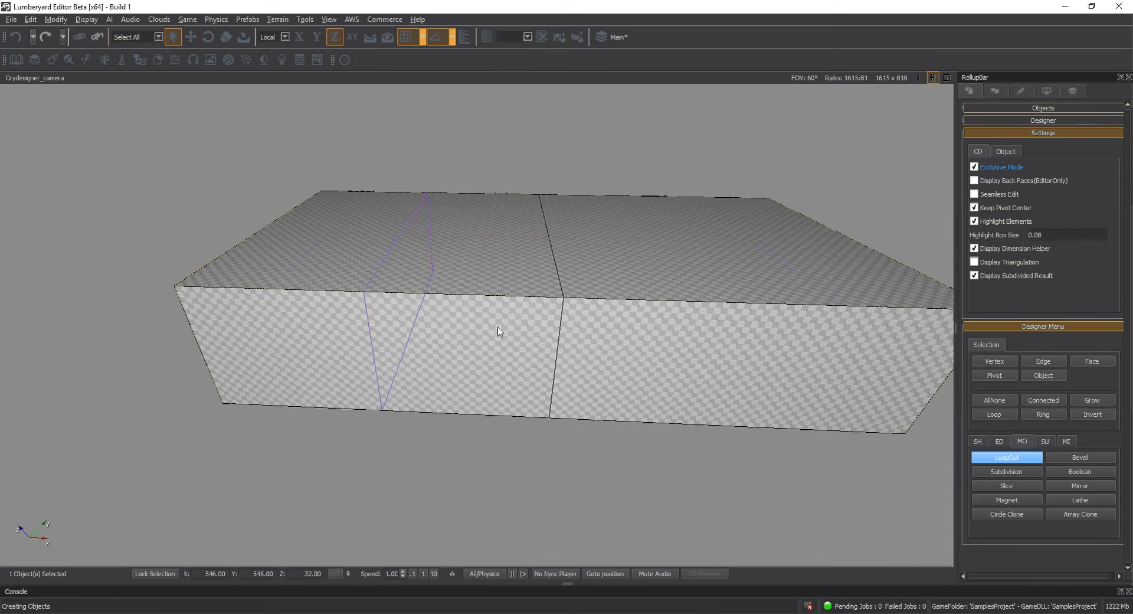
# - Cut a horizontal edge loop around the box just below its top edge
pyautogui.click(216, 316)
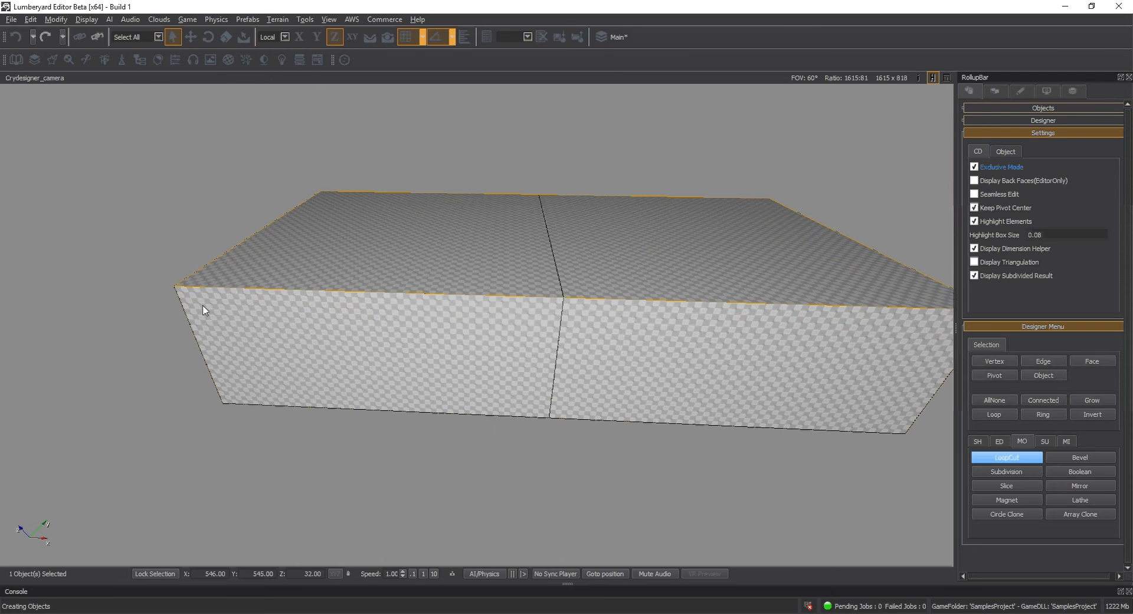
pyautogui.click(203, 310)
pyautogui.keyDown('alt'); pyautogui.moveTo(235, 323); pyautogui.dragTo(553, 343, button='middle'); pyautogui.keyUp('alt')
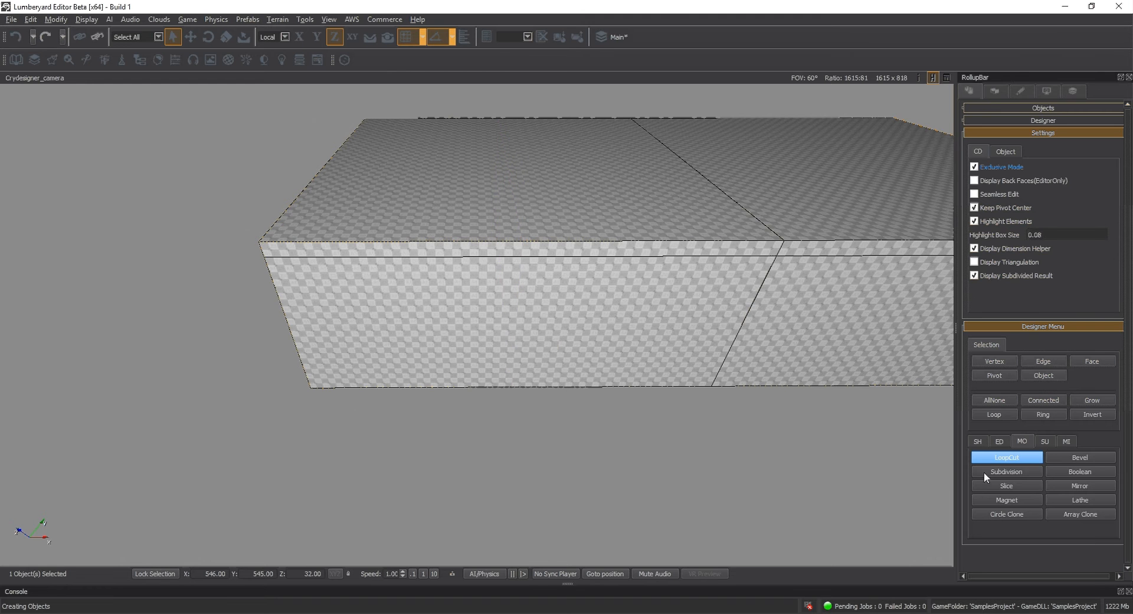
# - Add two more vertical loop cuts to the box, between its left end and the middle cut
pyautogui.click(999, 443)
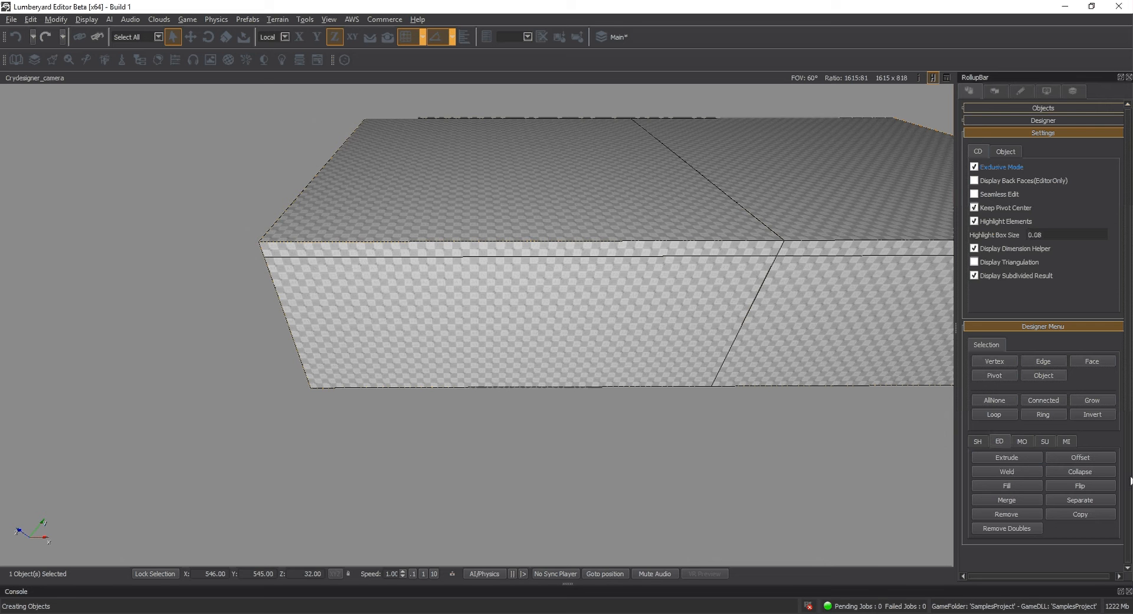
pyautogui.click(1023, 442)
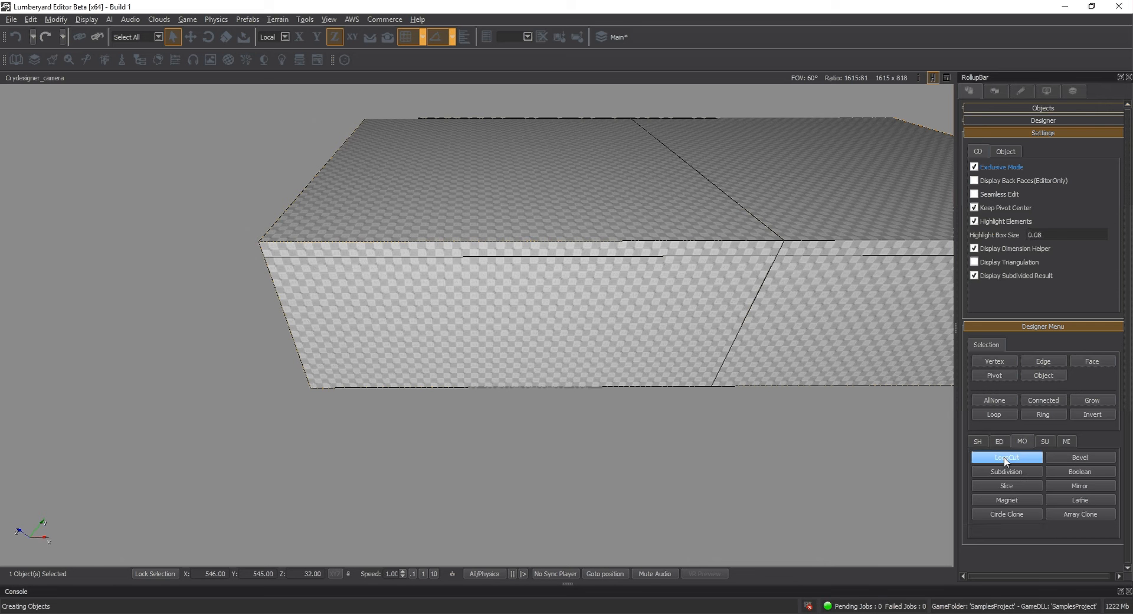
pyautogui.click(1006, 458)
pyautogui.click(473, 264)
pyautogui.click(440, 259)
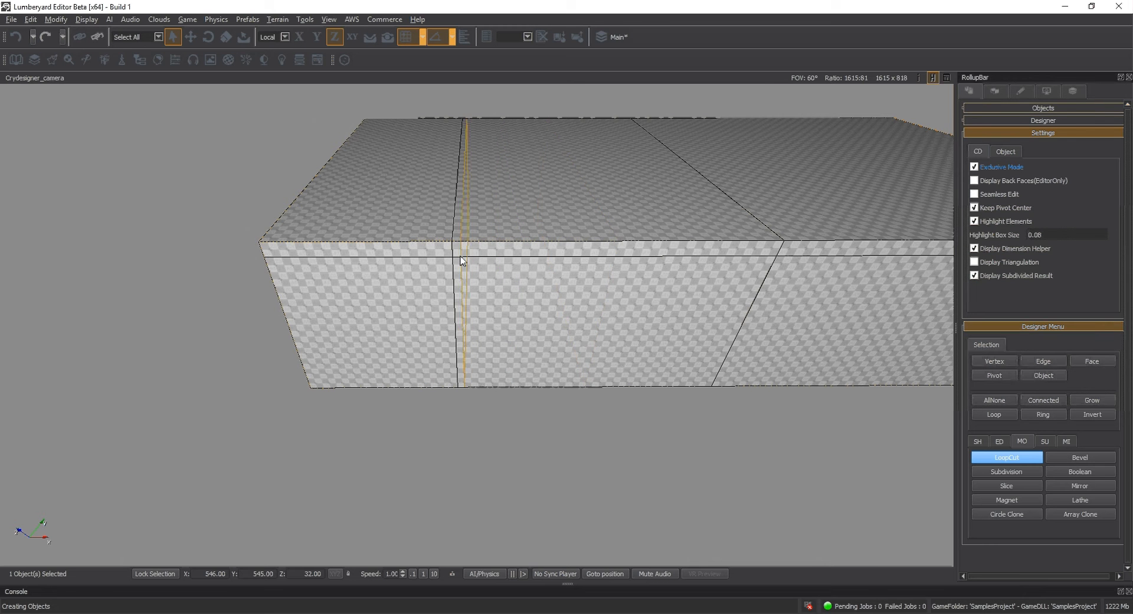
pyautogui.click(462, 260)
pyautogui.click(571, 278)
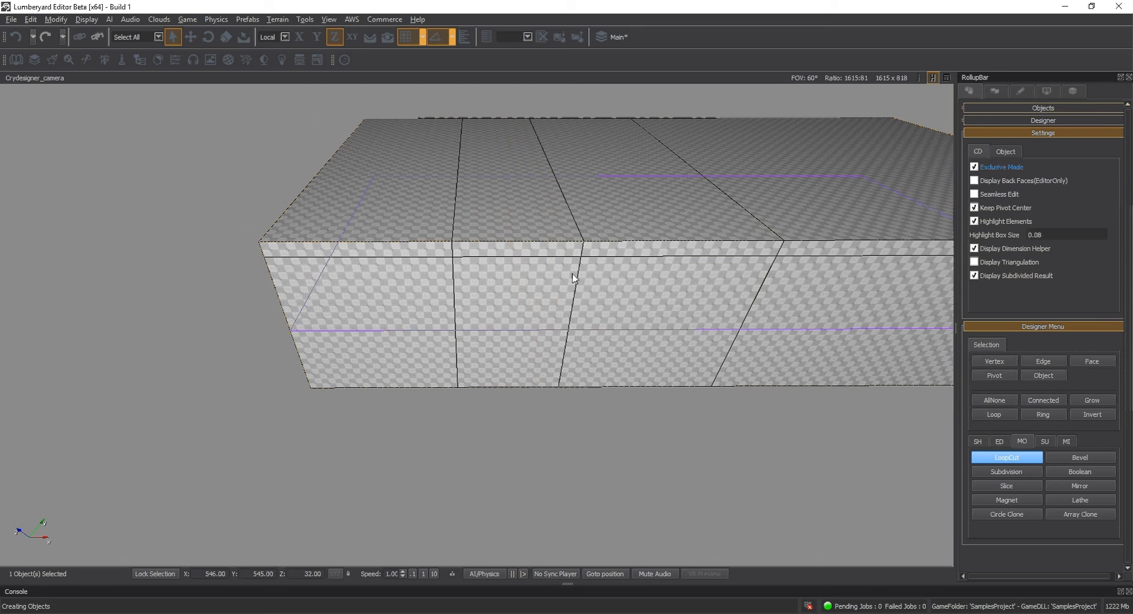
pyautogui.moveTo(572, 278); pyautogui.dragTo(568, 336, button='right')
pyautogui.press('d')
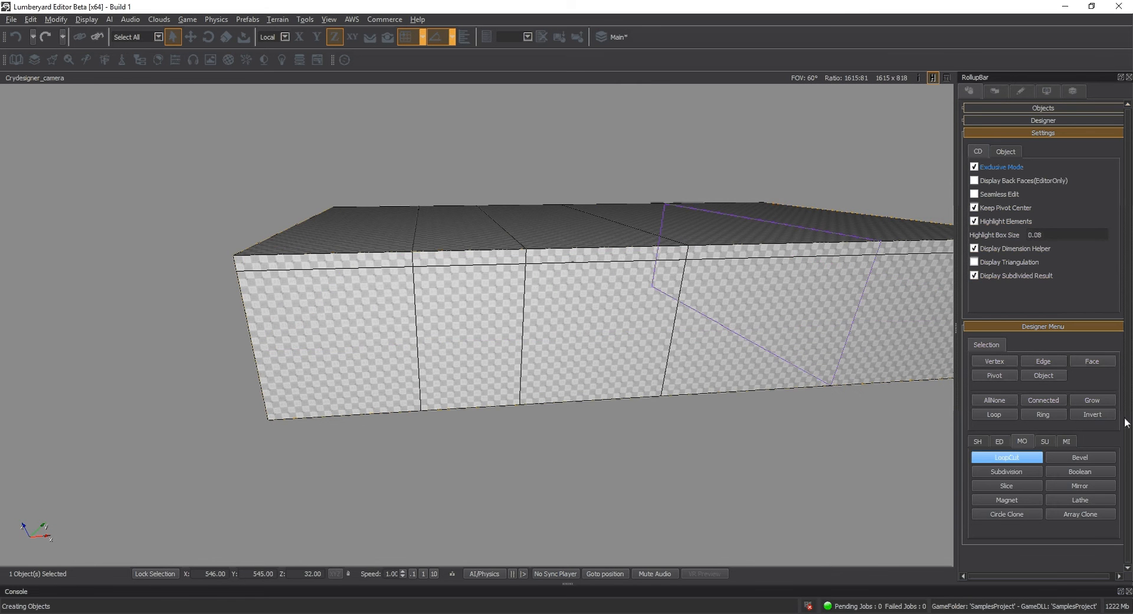
# - Try to inset the front wall face between the two vertical cuts with the Offset tool, and undo the inset
pyautogui.click(999, 441)
pyautogui.click(1081, 457)
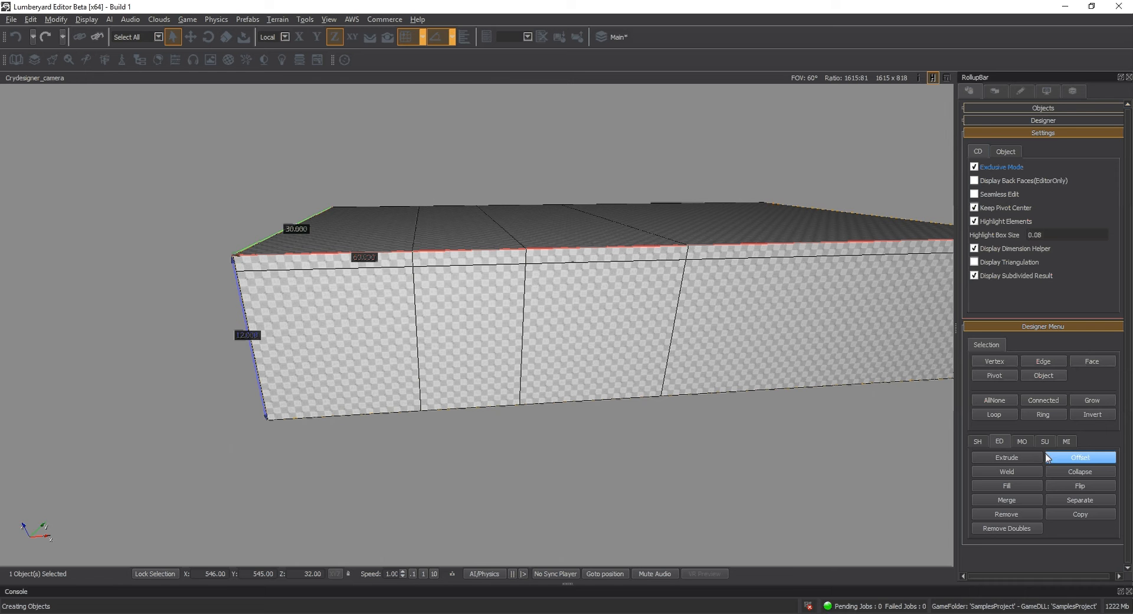
pyautogui.click(481, 363)
pyautogui.click(511, 339)
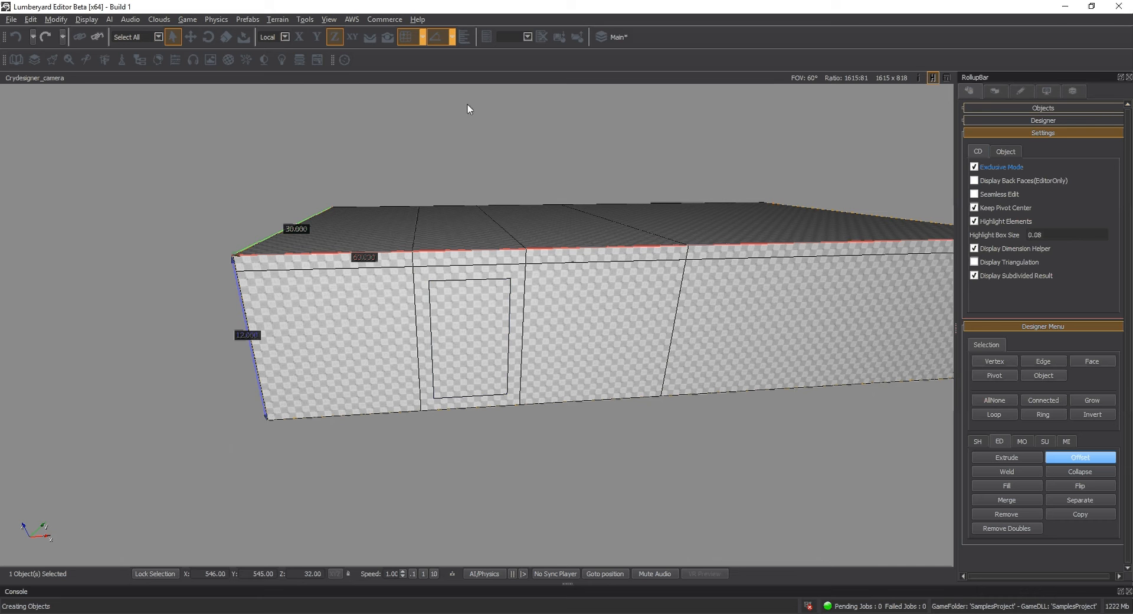
pyautogui.hotkey('ctrl', 'z')
# - Set the grid snap size to 0.125 and offset the same front wall face inward to form a narrow door frame
pyautogui.click(423, 38)
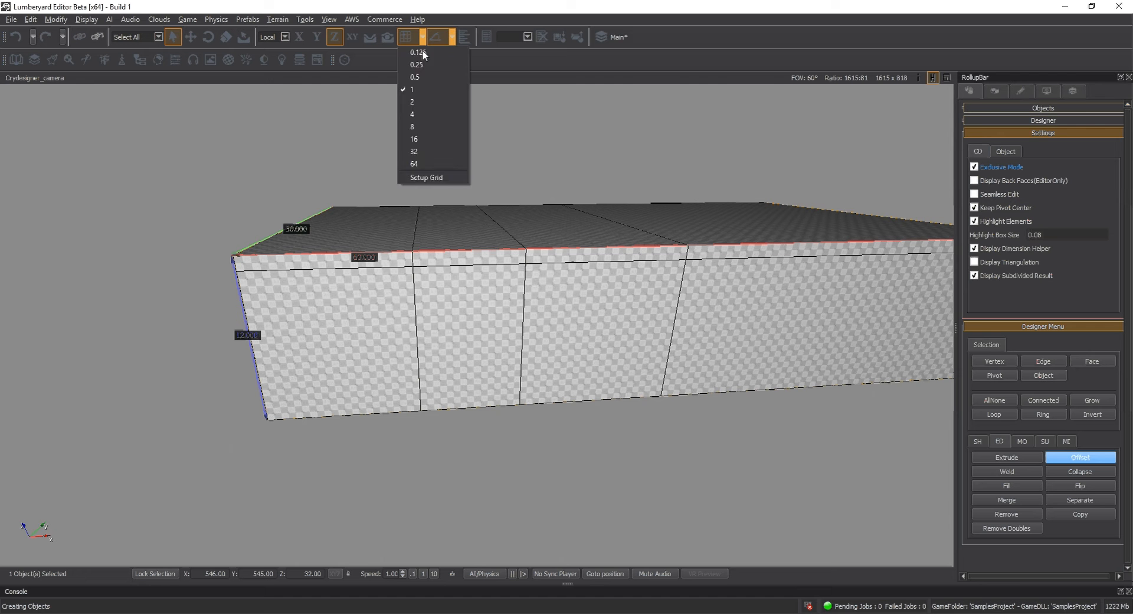
pyautogui.click(422, 53)
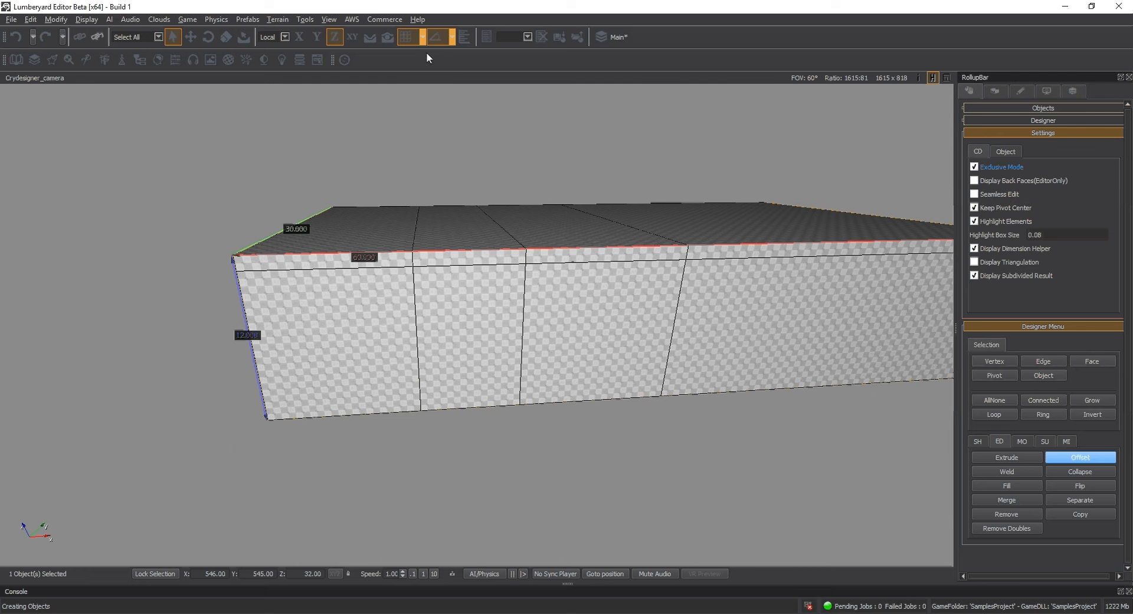
pyautogui.click(465, 350)
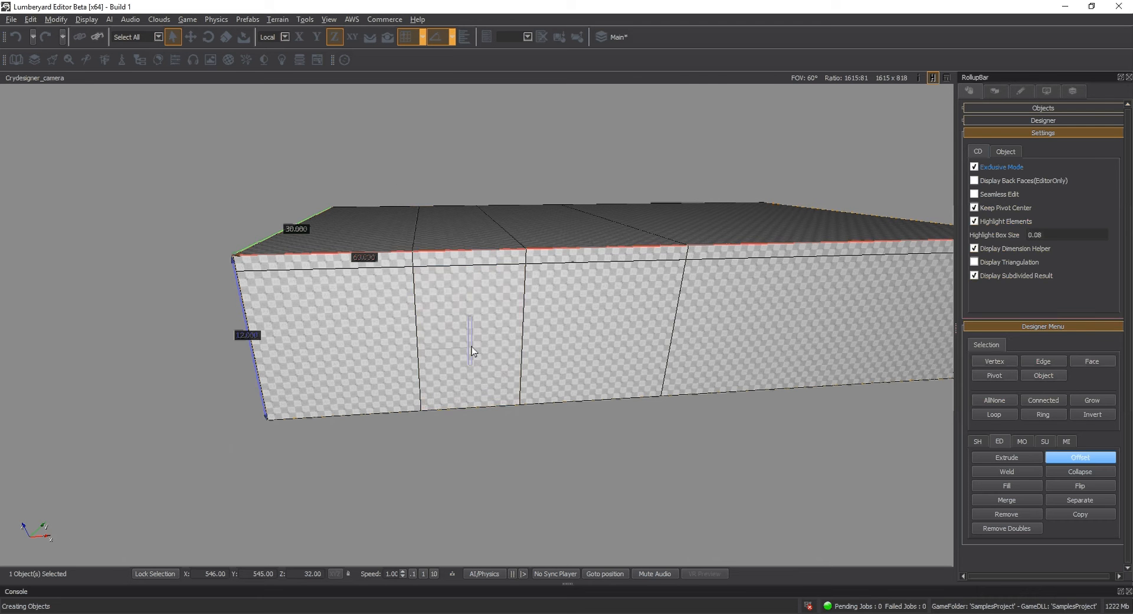
pyautogui.click(428, 369)
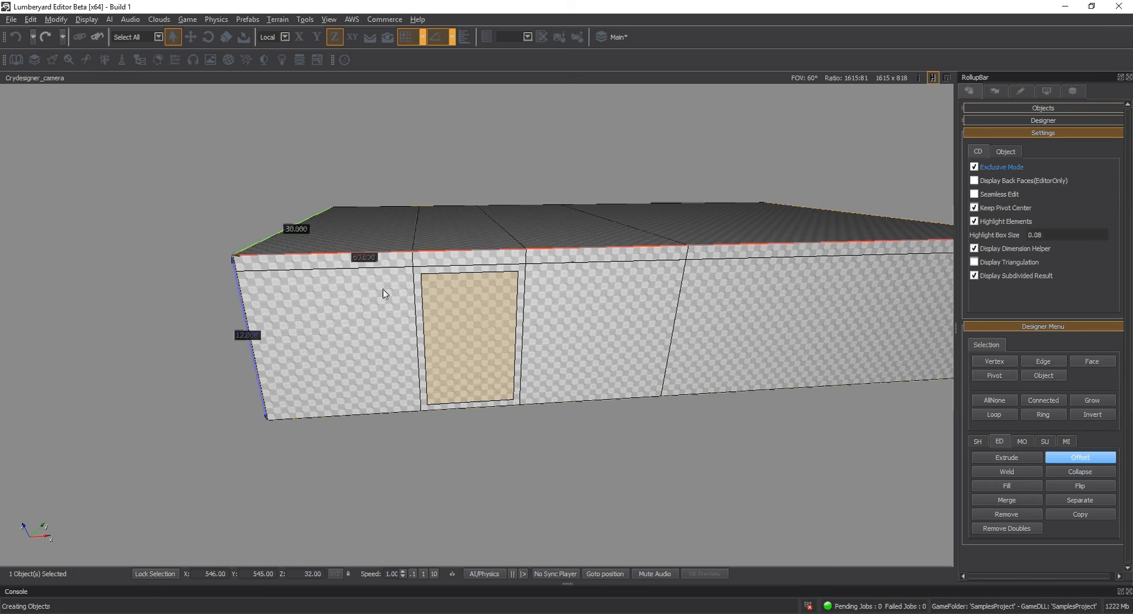
# - Extrude the inset face on the front wall inward to carve a deep doorway recess into the box
pyautogui.moveTo(586, 377); pyautogui.dragTo(539, 441, button='right')
pyautogui.press('w')
pyautogui.click(1009, 458)
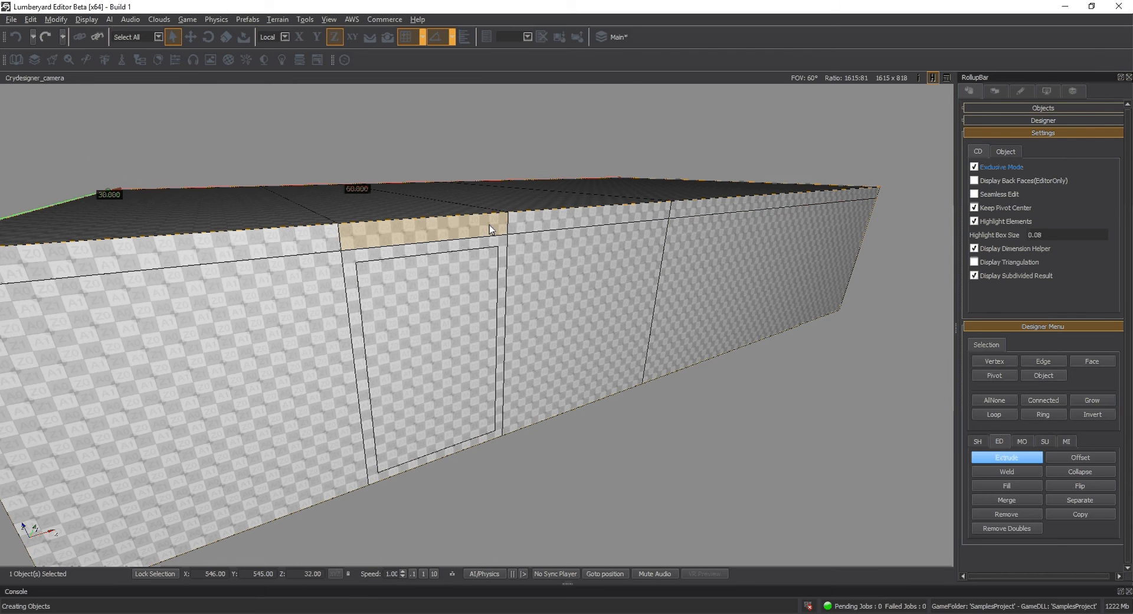
pyautogui.moveTo(449, 378); pyautogui.dragTo(312, 354)
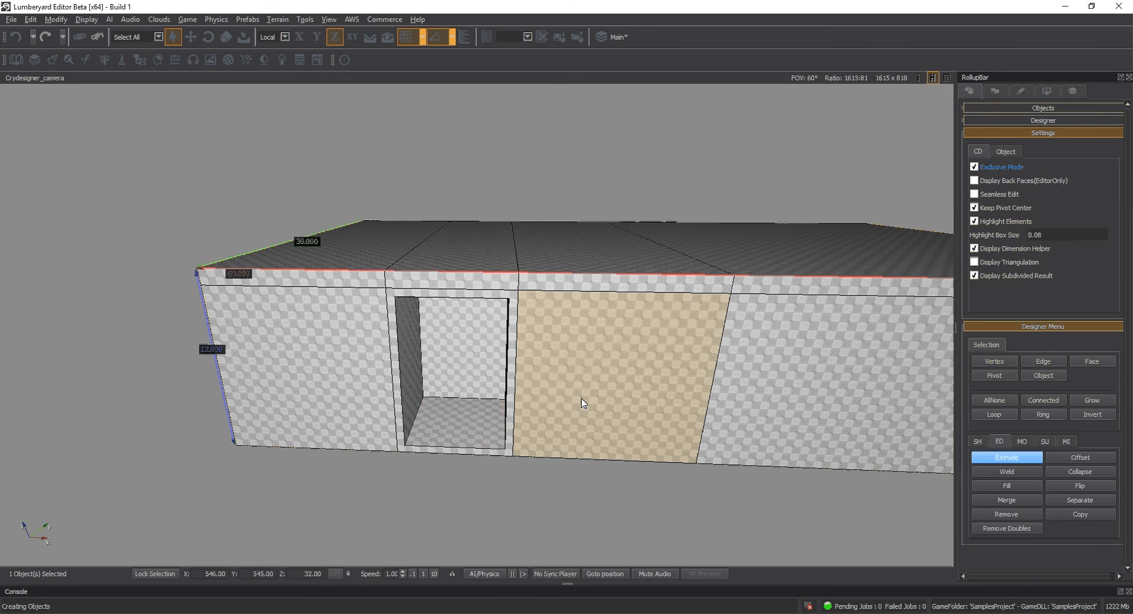
# - Try deleting the thin frame face around the doorway, inspect the resulting gap, and restore the face
pyautogui.scroll(3, 512, 335)
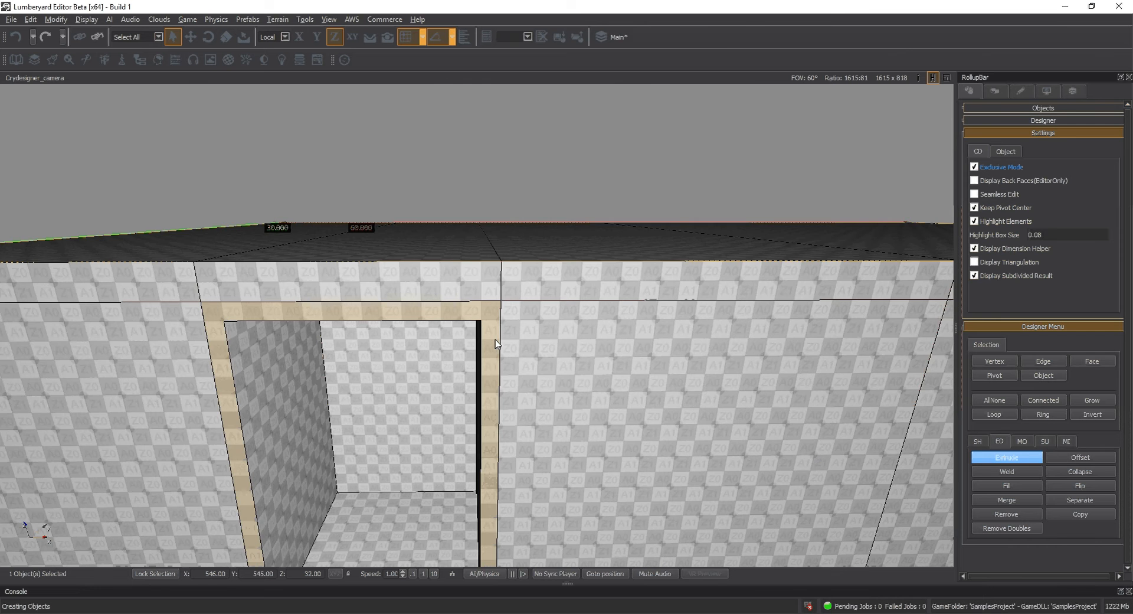
pyautogui.scroll(-3, 495, 338)
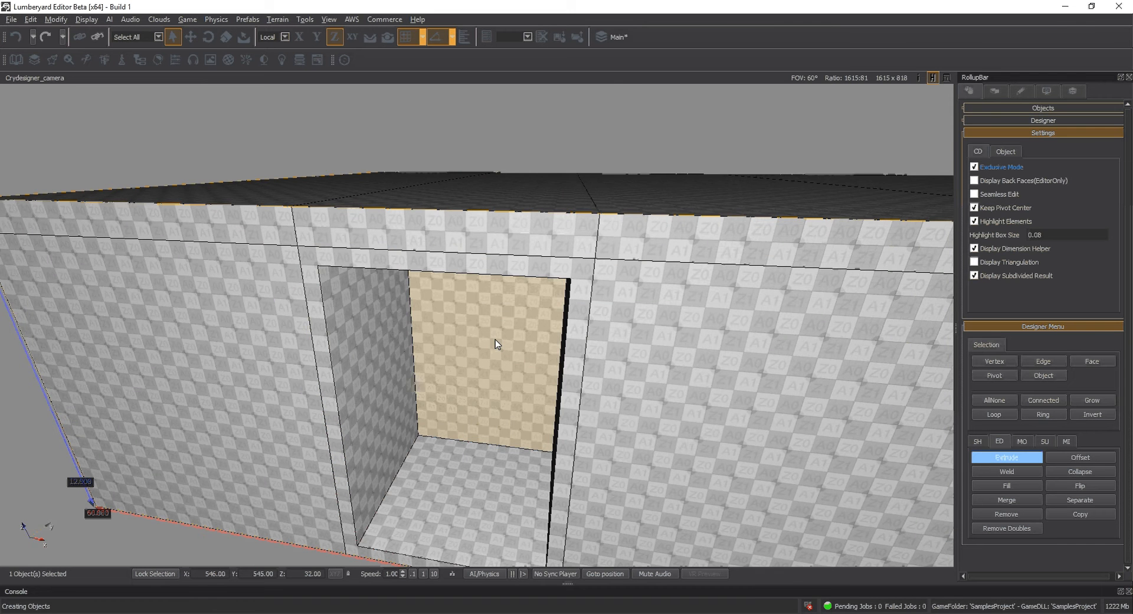
pyautogui.press('a')
pyautogui.moveTo(494, 338); pyautogui.dragTo(494, 339, button='right')
pyautogui.press('s')
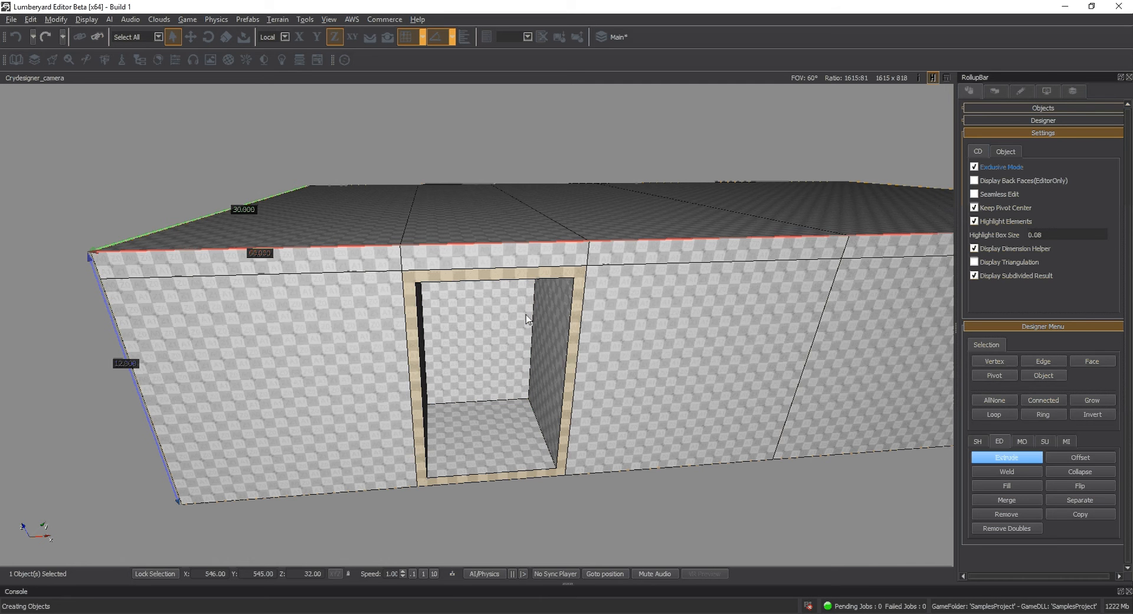
pyautogui.click(1092, 361)
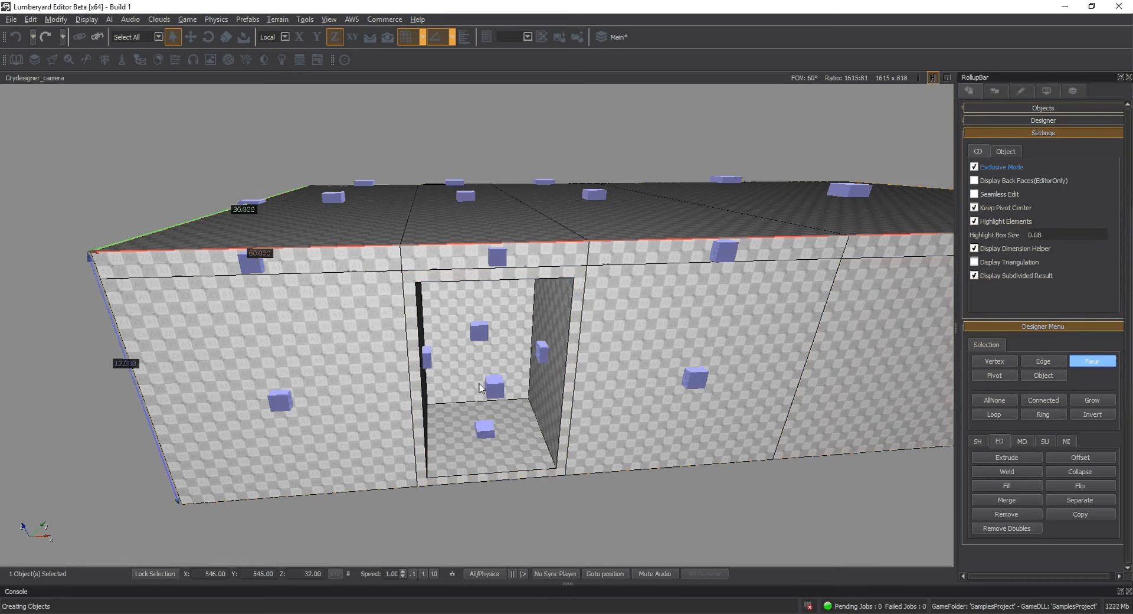
pyautogui.click(481, 387)
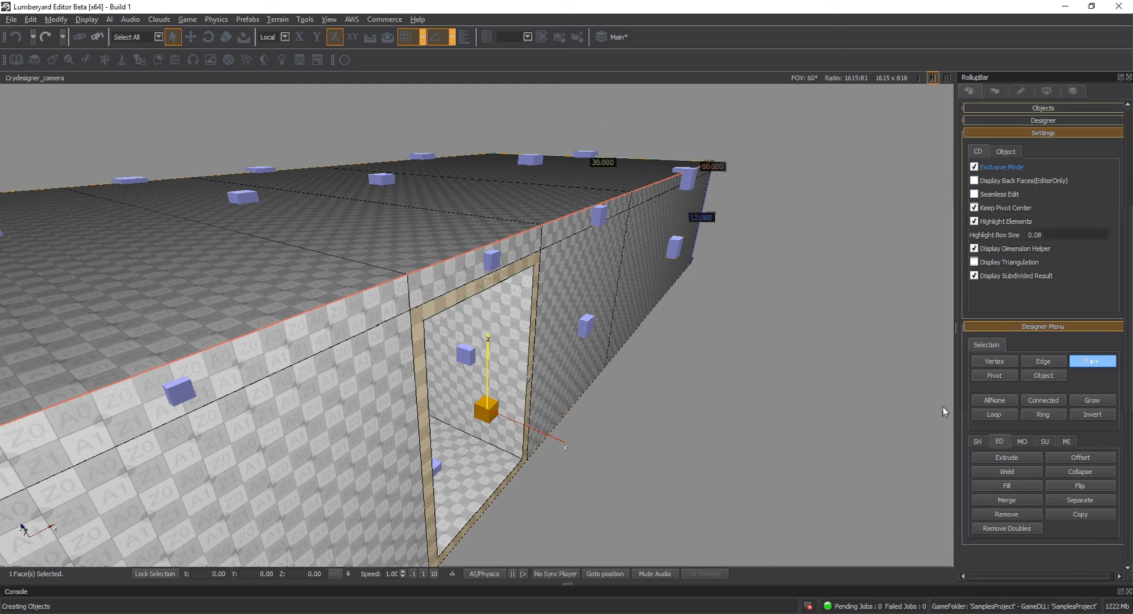
pyautogui.press('Delete')
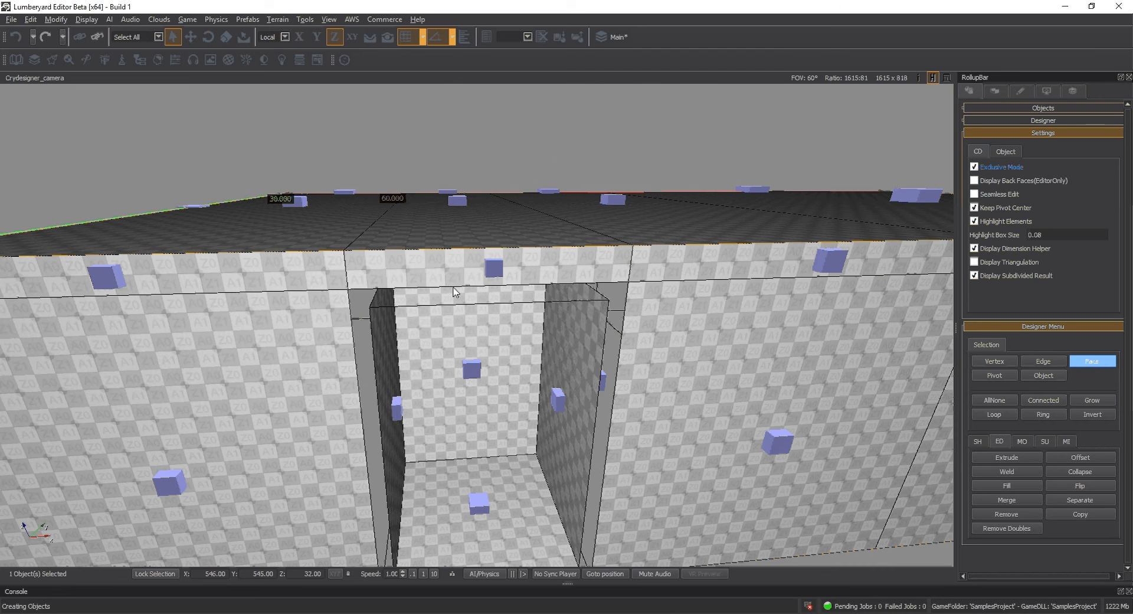
pyautogui.moveTo(454, 288); pyautogui.dragTo(451, 305, button='right')
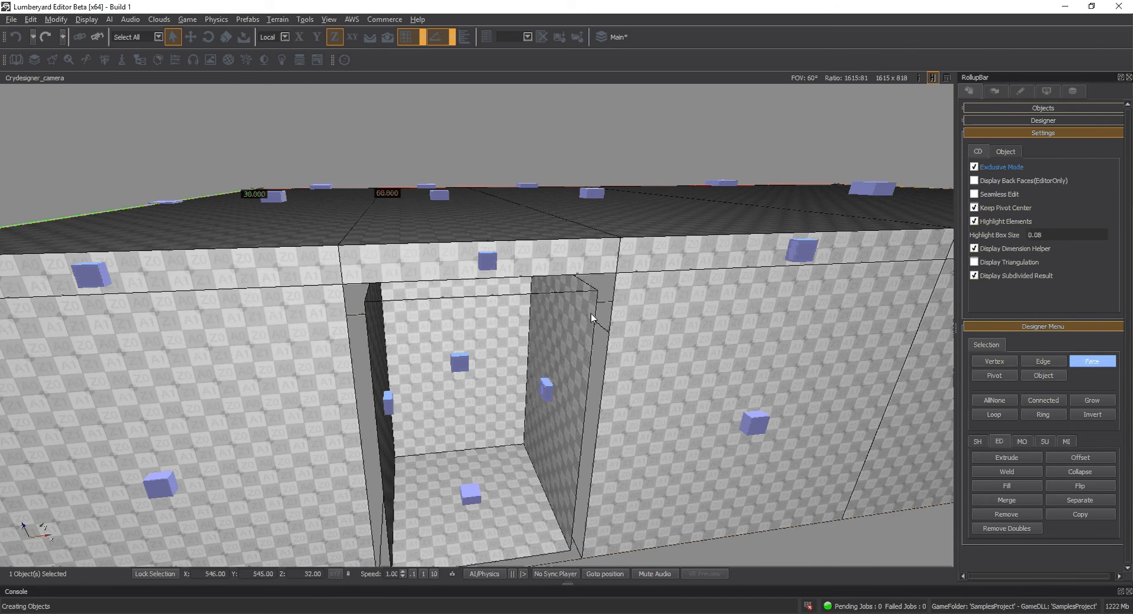
pyautogui.moveTo(592, 318); pyautogui.dragTo(596, 304, button='right')
pyautogui.scroll(-3, 594, 304)
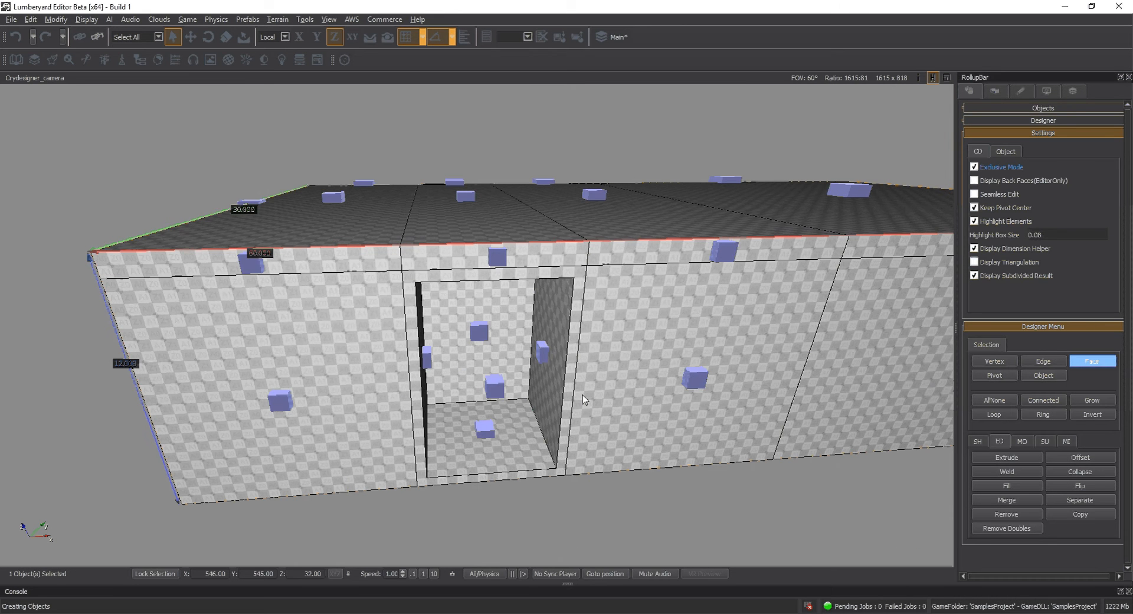
# - Select the two upper corner vertices on the box's short end nearest the doorway and weld them together
pyautogui.moveTo(583, 394); pyautogui.dragTo(557, 421, button='middle')
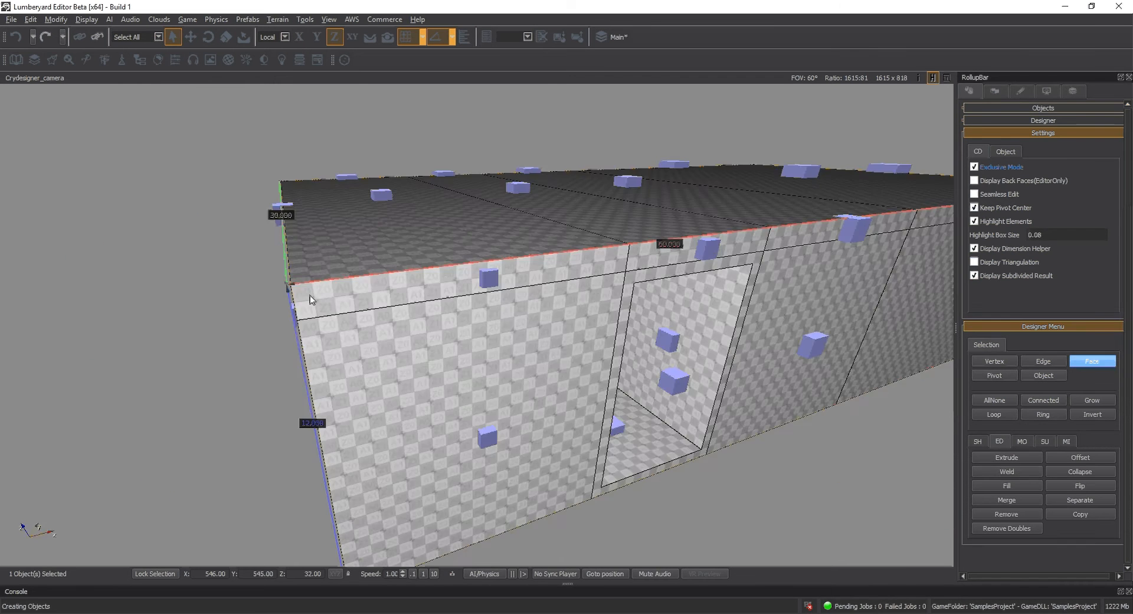
pyautogui.moveTo(845, 352); pyautogui.dragTo(820, 352, button='right')
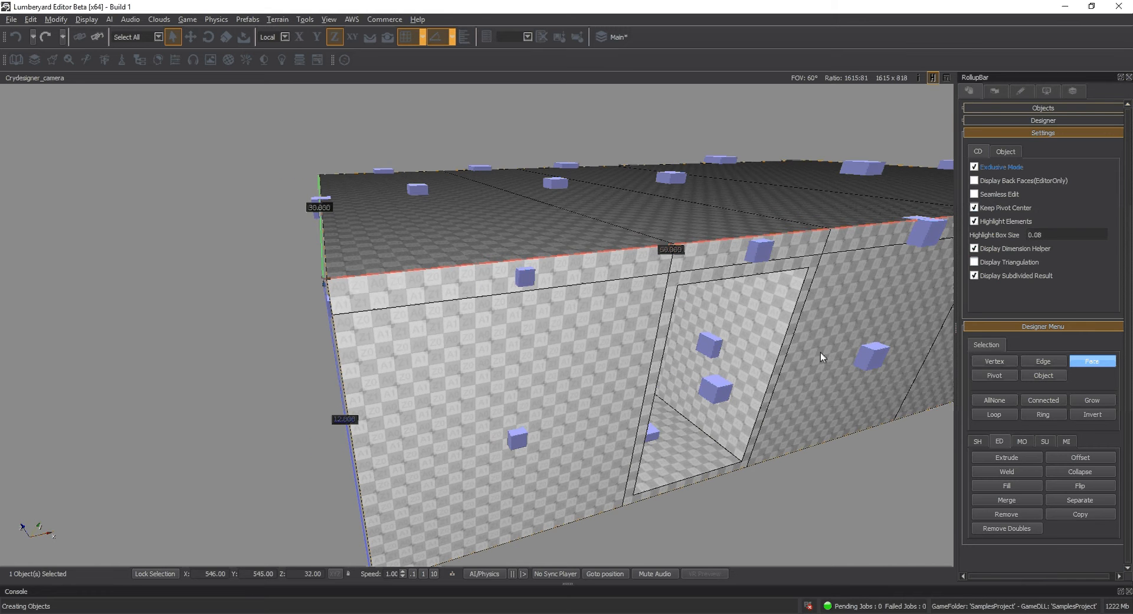
pyautogui.press('1')
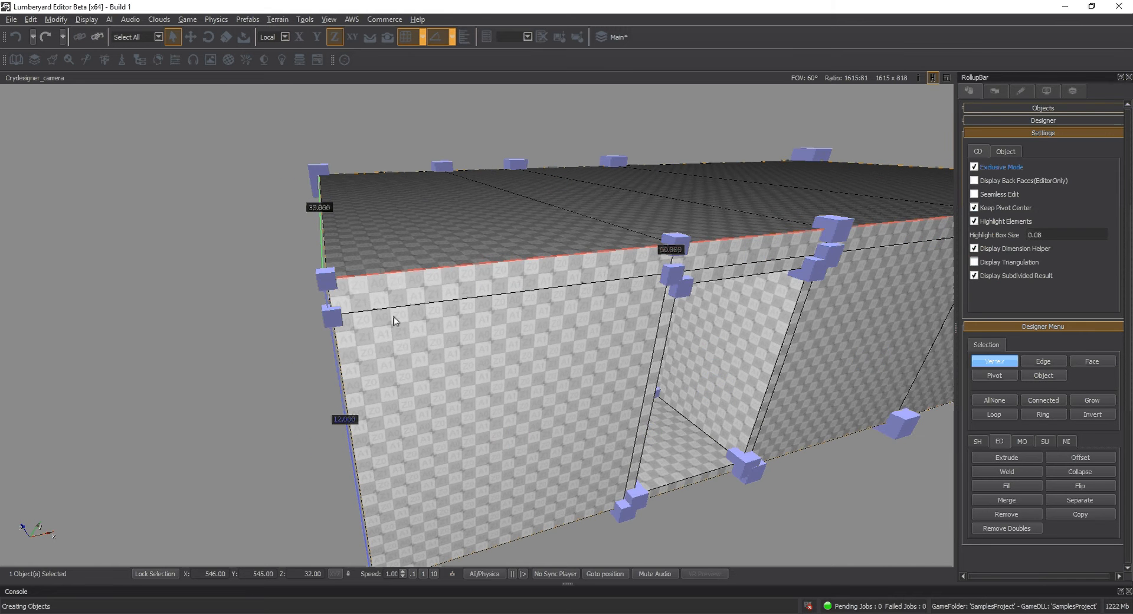
pyautogui.click(318, 171)
pyautogui.keyDown('ctrl'); pyautogui.click(328, 281); pyautogui.keyUp('ctrl')
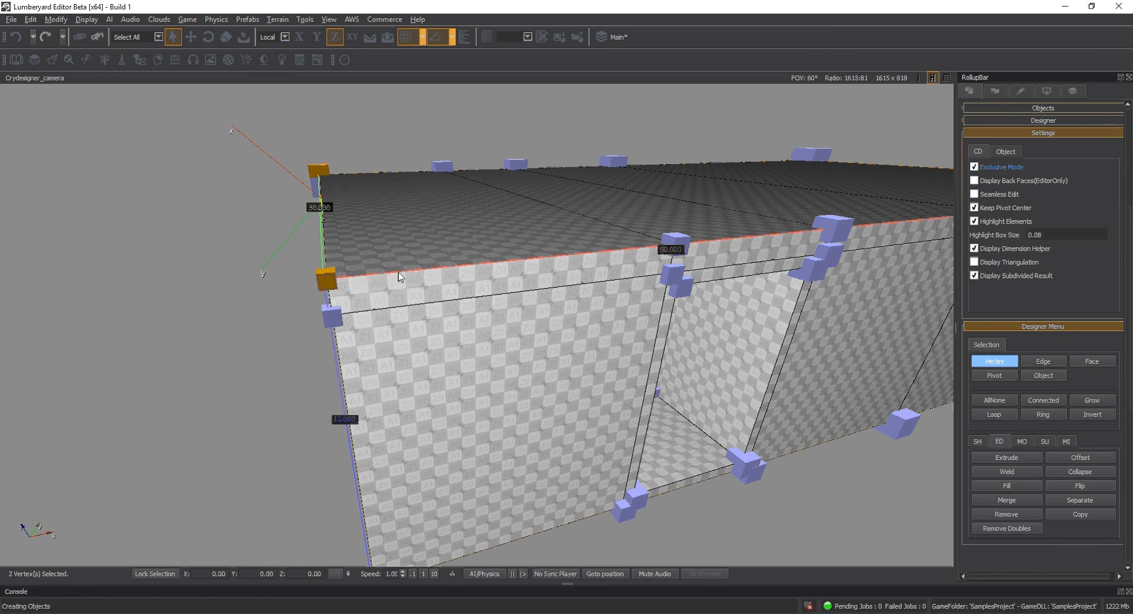
pyautogui.press('a')
pyautogui.moveTo(398, 273); pyautogui.dragTo(367, 254, button='right')
pyautogui.press('a')
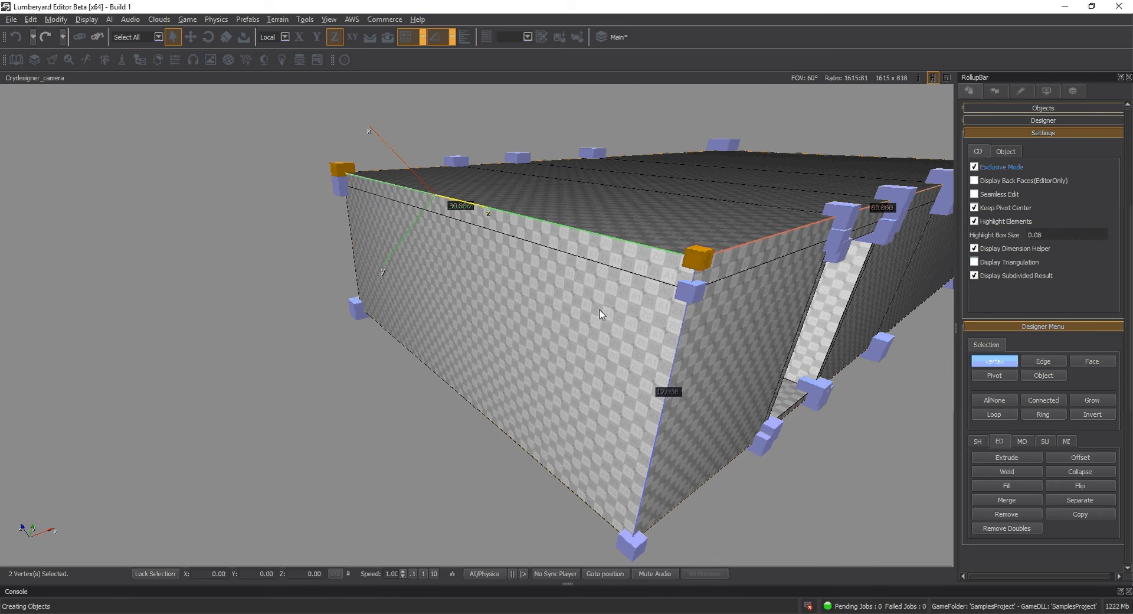
pyautogui.click(1017, 471)
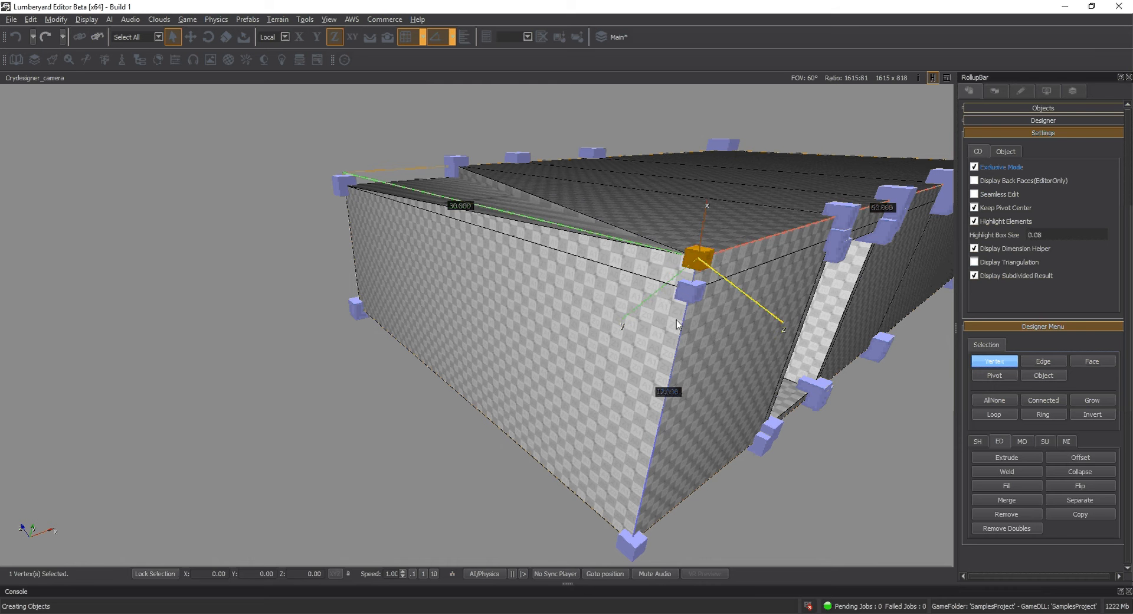
# - Try moving the welded corner vertex along the box's short end toward its middle, and undo the move and the weld
pyautogui.press('1')
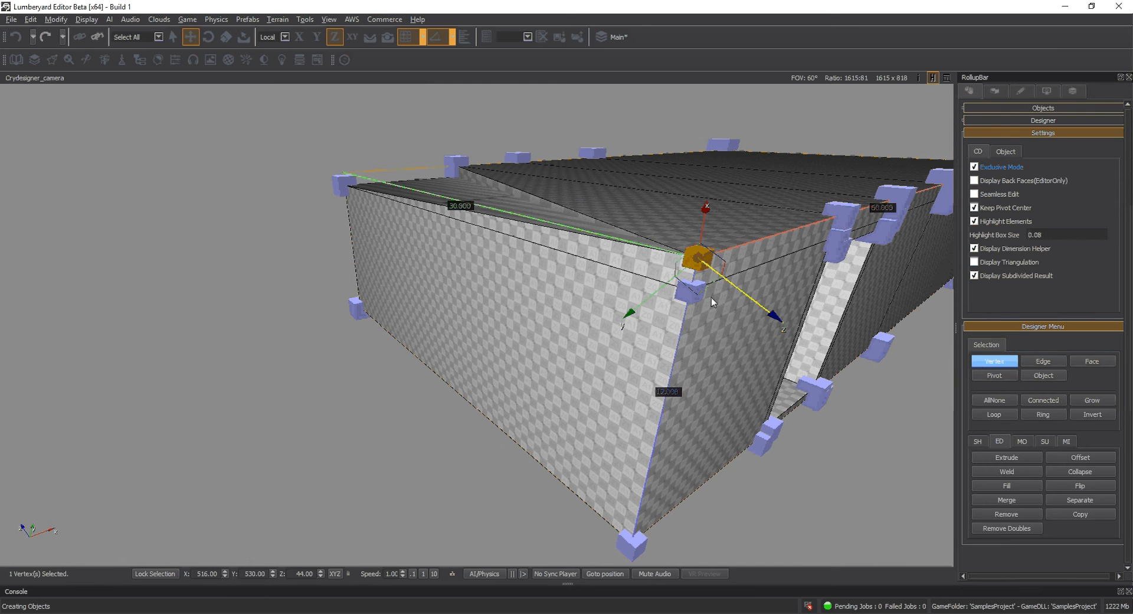
pyautogui.moveTo(711, 298); pyautogui.dragTo(700, 297, button='right')
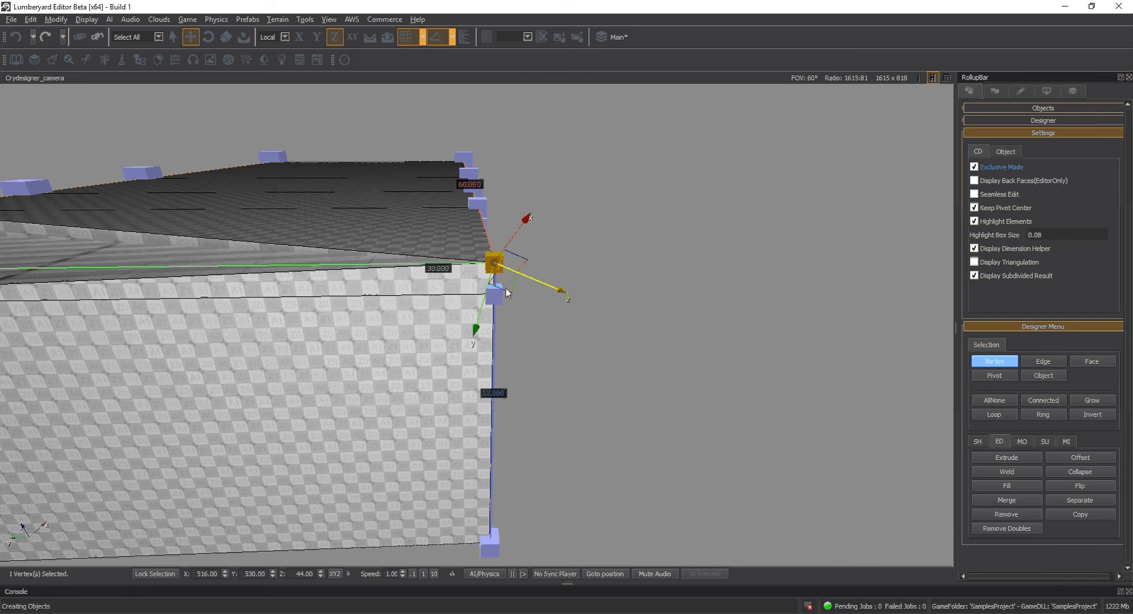
pyautogui.moveTo(506, 292); pyautogui.dragTo(536, 263)
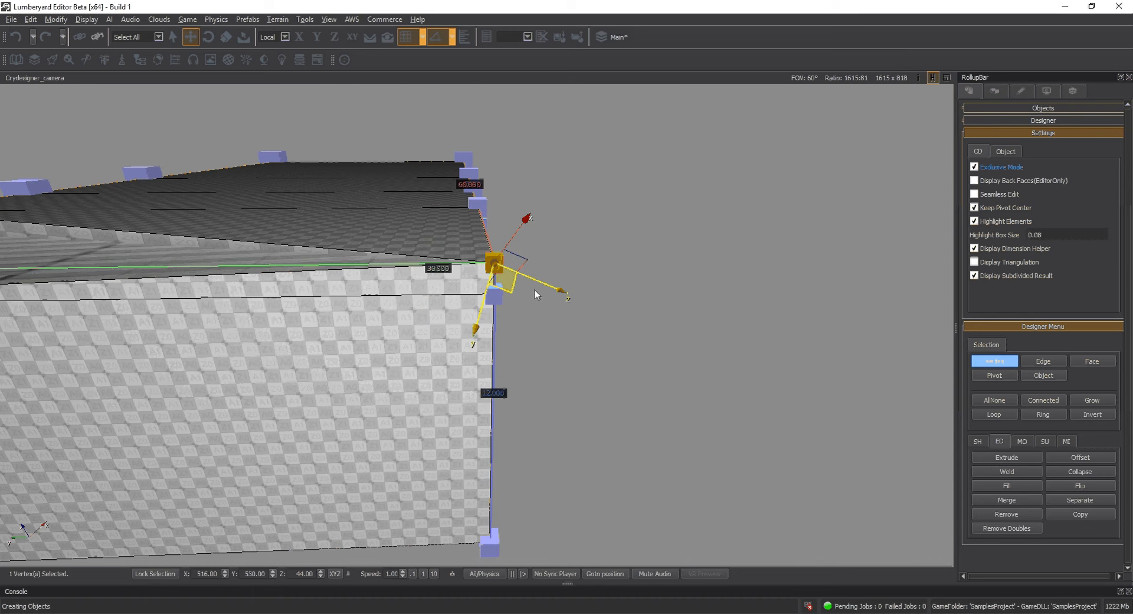
pyautogui.moveTo(535, 289); pyautogui.dragTo(190, 295)
pyautogui.press('a')
pyautogui.press('s')
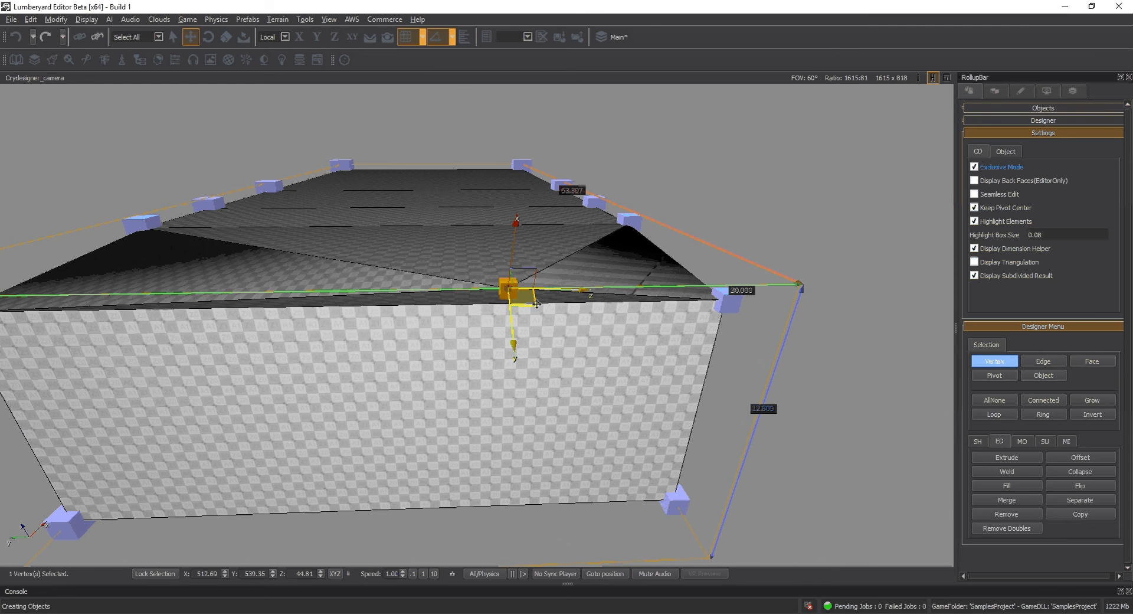
pyautogui.moveTo(536, 304); pyautogui.dragTo(352, 311)
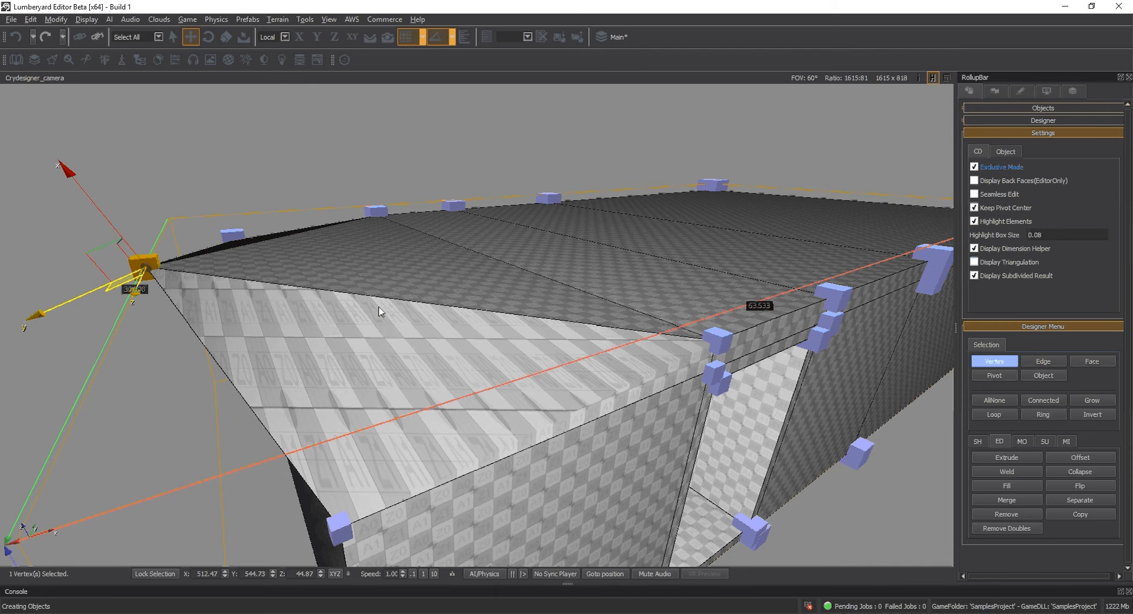
pyautogui.moveTo(379, 306); pyautogui.dragTo(374, 306, button='right')
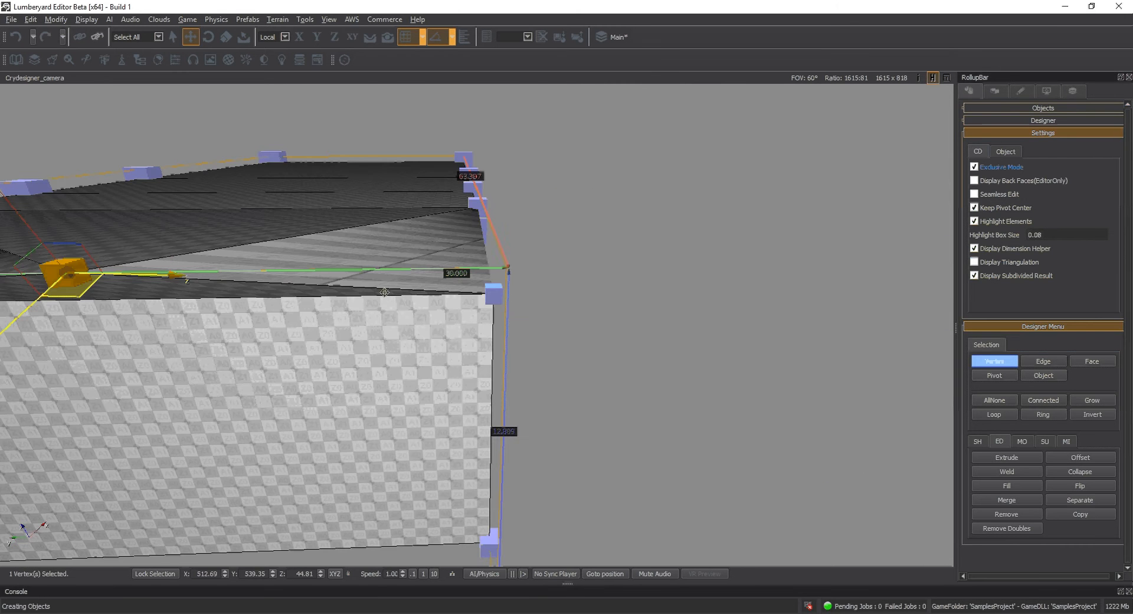
pyautogui.hotkey('ctrl', 'z')
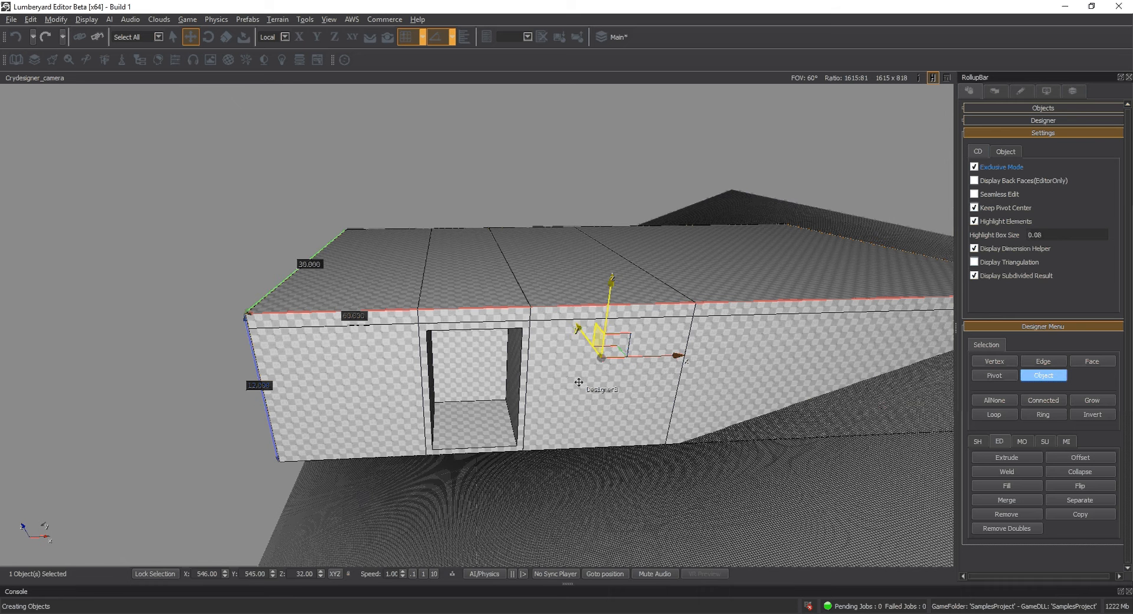
# - Select all faces of the box section between the doorway end and the middle cut, and separate them into their own object
pyautogui.scroll(3, 578, 382)
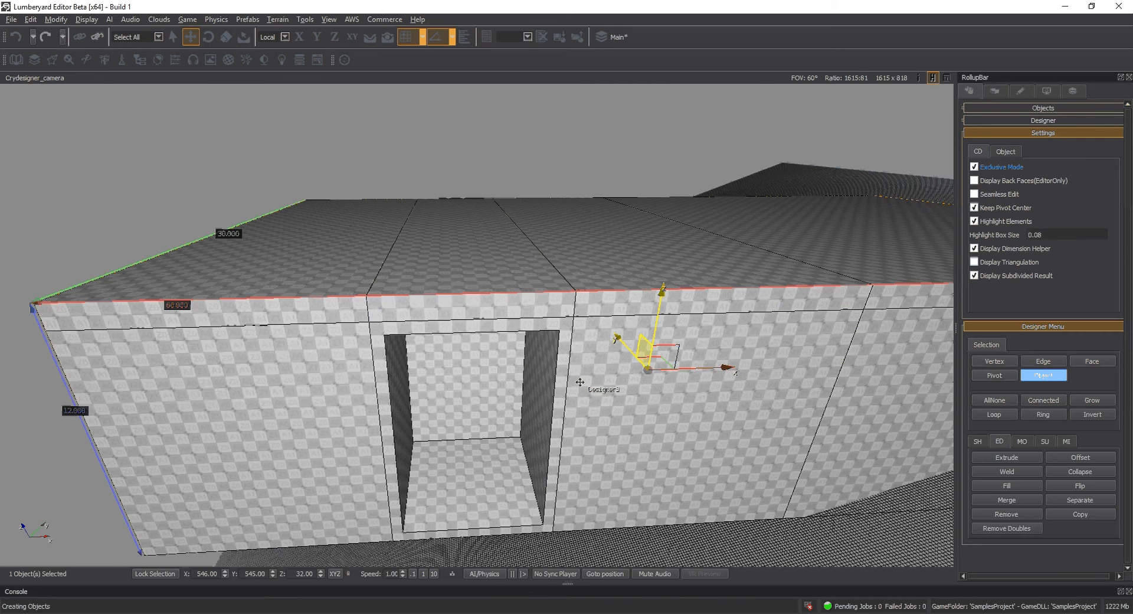
pyautogui.scroll(2, 580, 382)
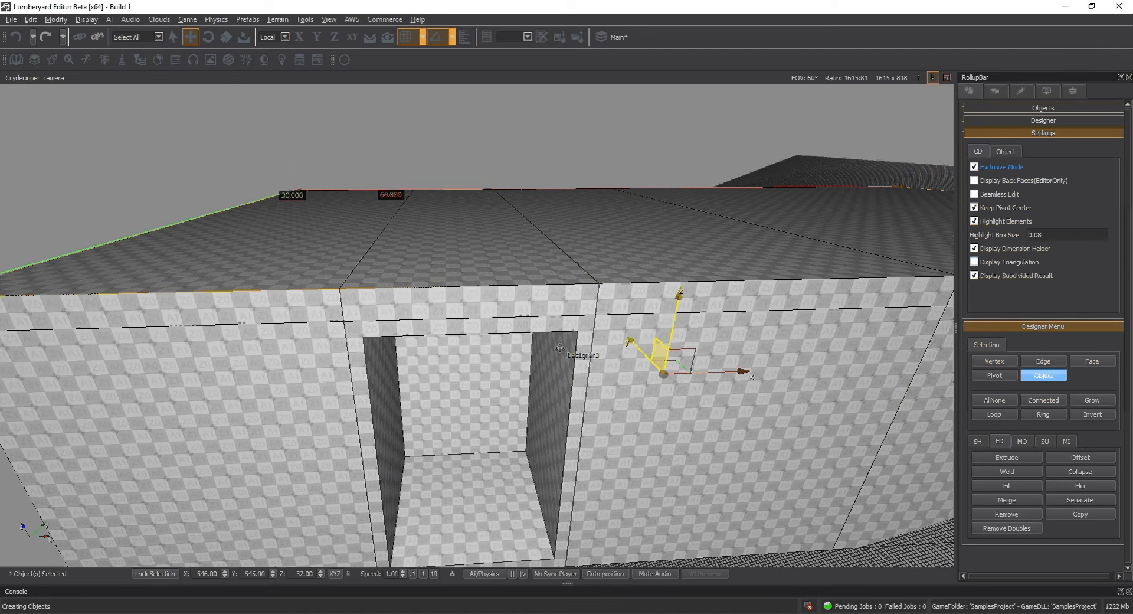
pyautogui.press('d')
pyautogui.moveTo(659, 411); pyautogui.dragTo(659, 411, button='right')
pyautogui.press('s')
pyautogui.moveTo(479, 312); pyautogui.dragTo(479, 313, button='right')
pyautogui.press('s')
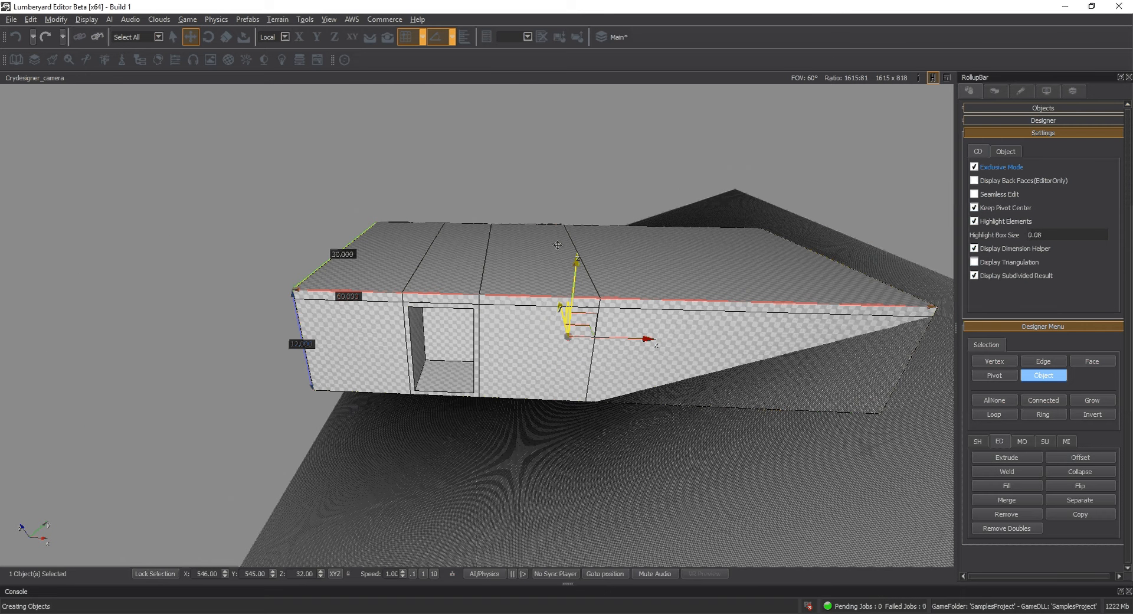
pyautogui.click(1091, 361)
pyautogui.moveTo(151, 115); pyautogui.dragTo(551, 494)
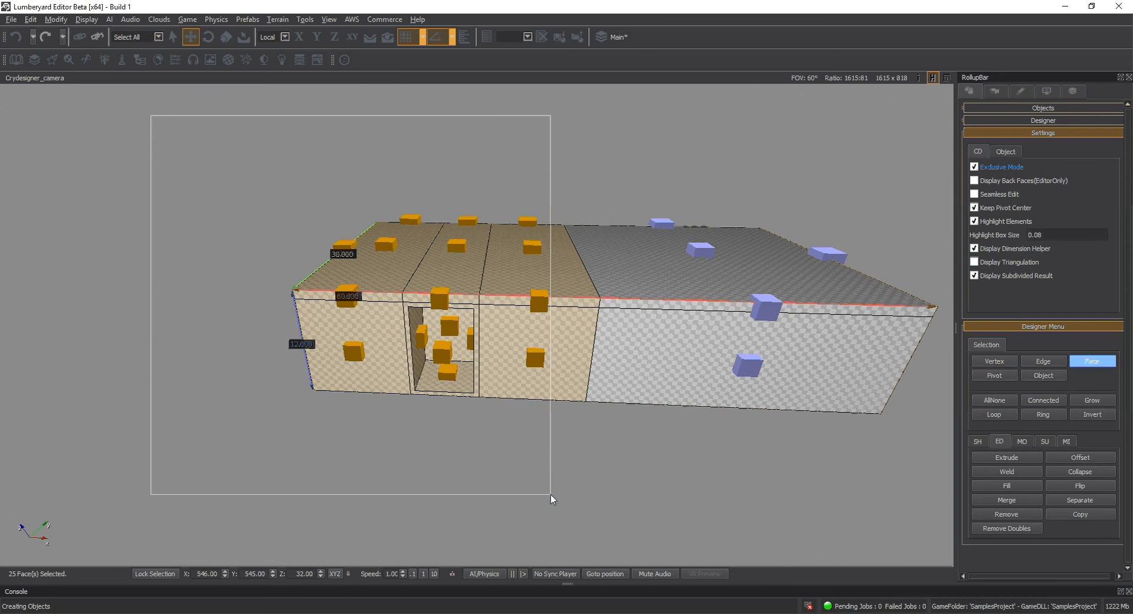
pyautogui.moveTo(512, 402); pyautogui.dragTo(608, 462, button='right')
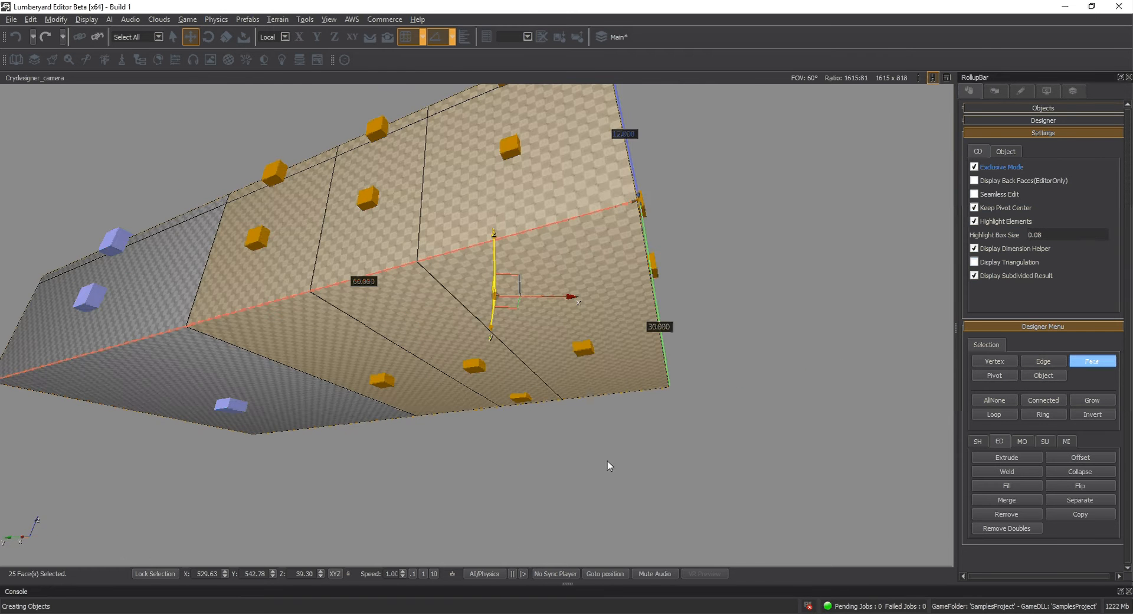
pyautogui.click(1078, 497)
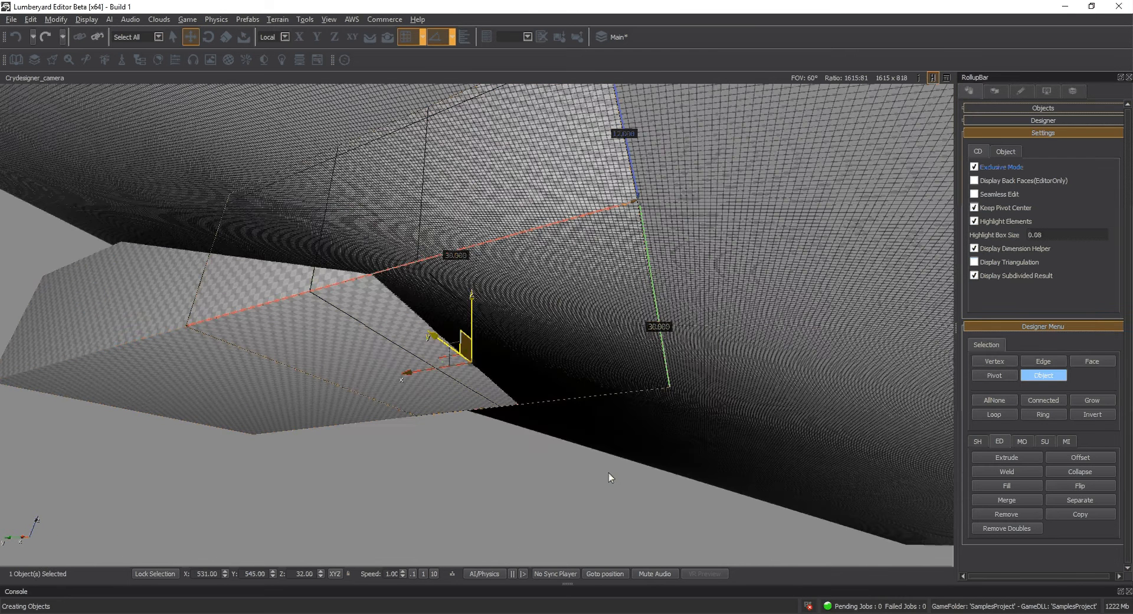
# - Return to the level view, check the two separated box pieces as individual objects, and isolate the doorway piece in Exclusive Mode
pyautogui.moveTo(610, 478); pyautogui.dragTo(598, 441, button='right')
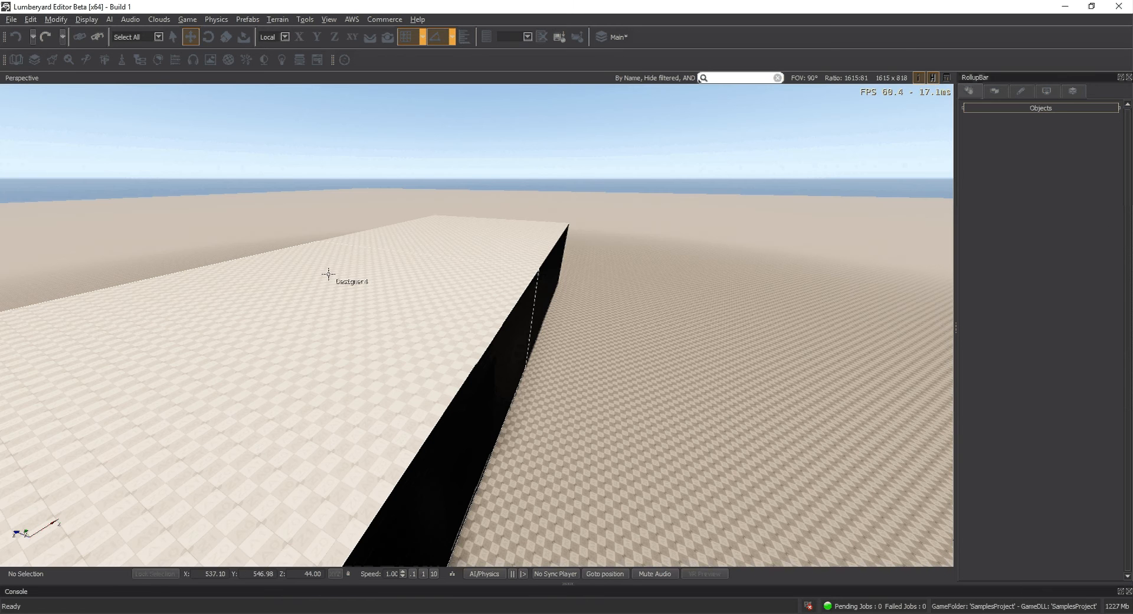
pyautogui.click(995, 109)
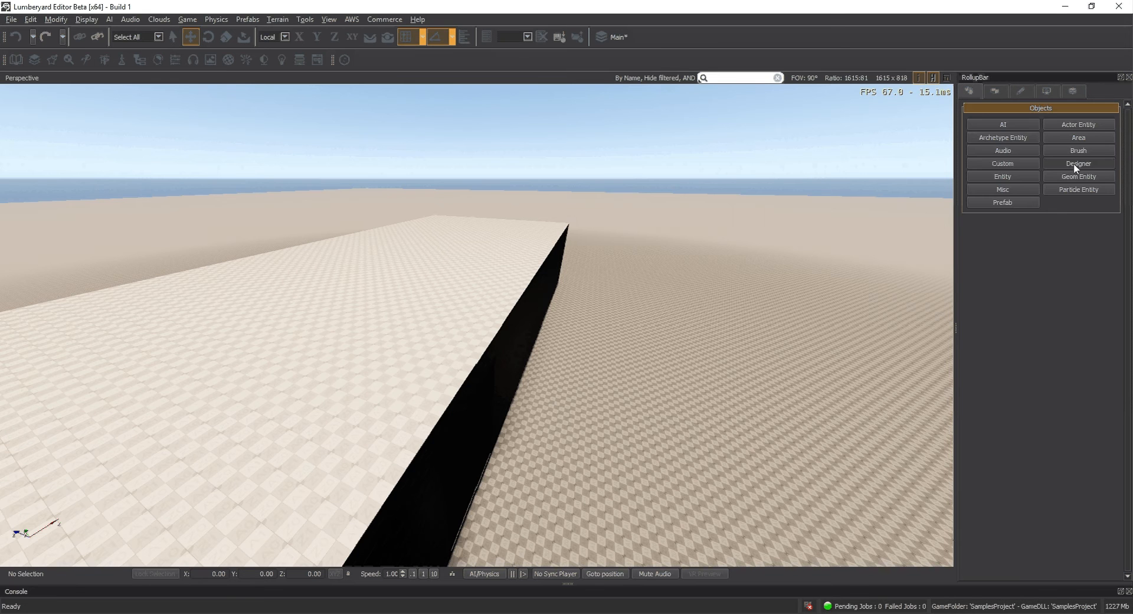
pyautogui.click(1075, 168)
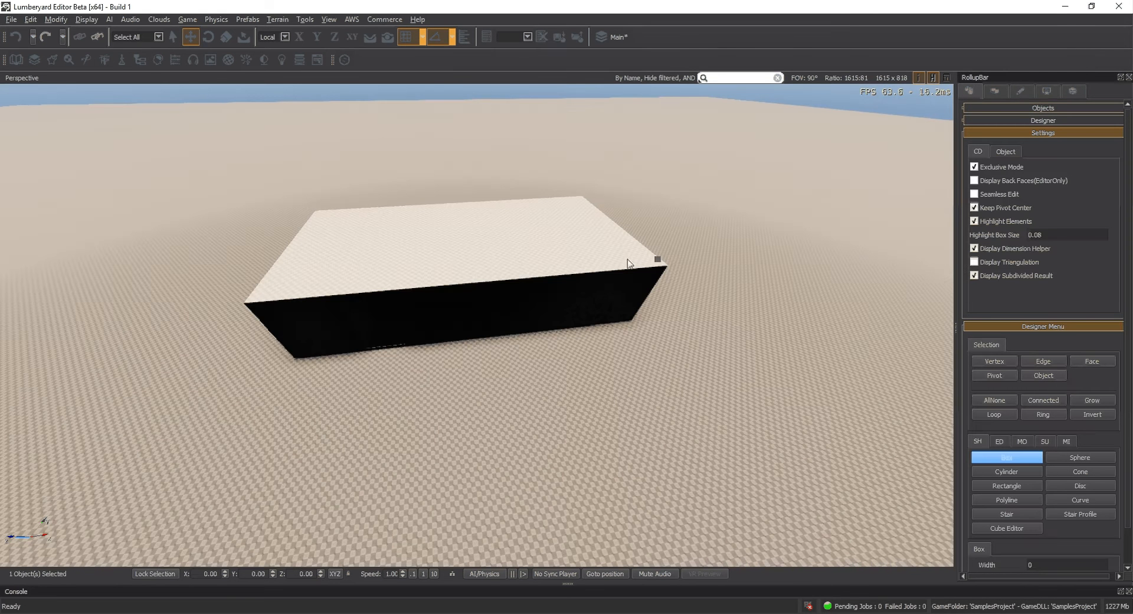
pyautogui.click(1043, 377)
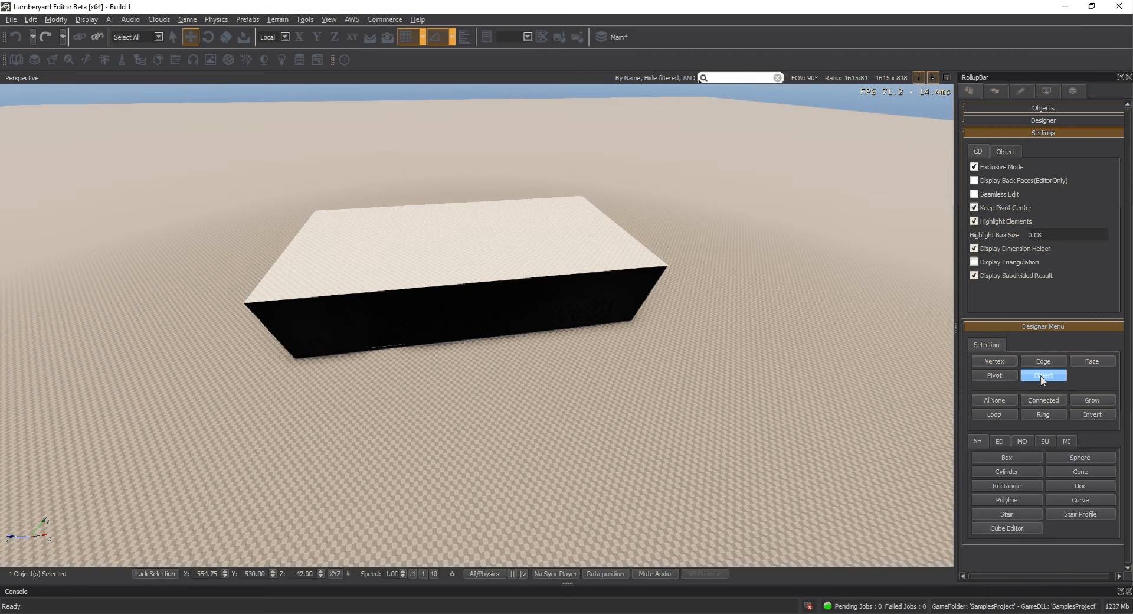
pyautogui.click(521, 314)
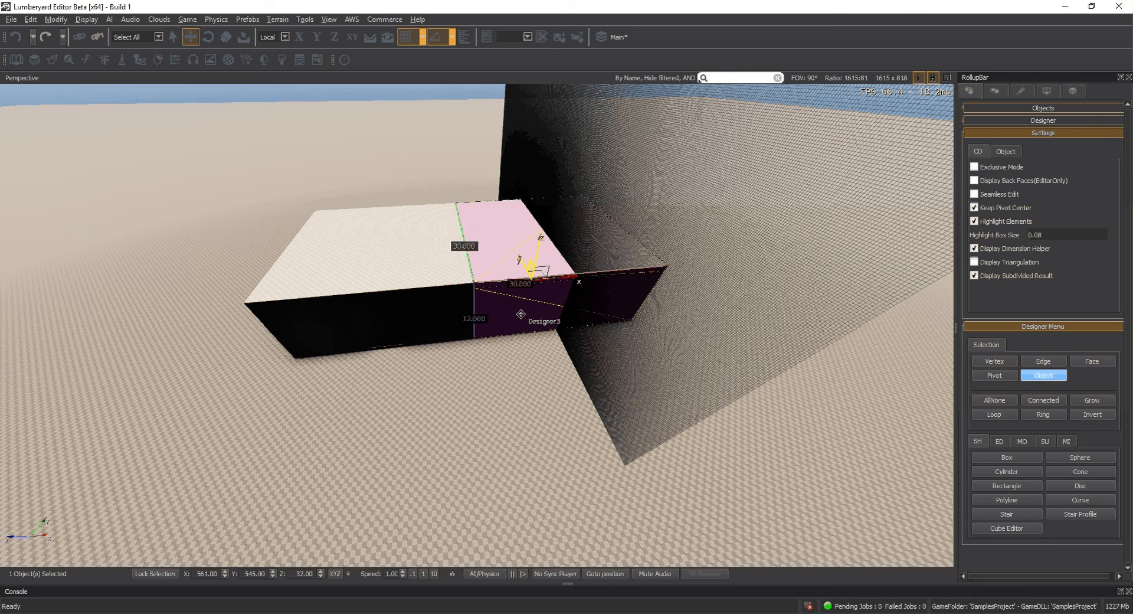
pyautogui.click(453, 297)
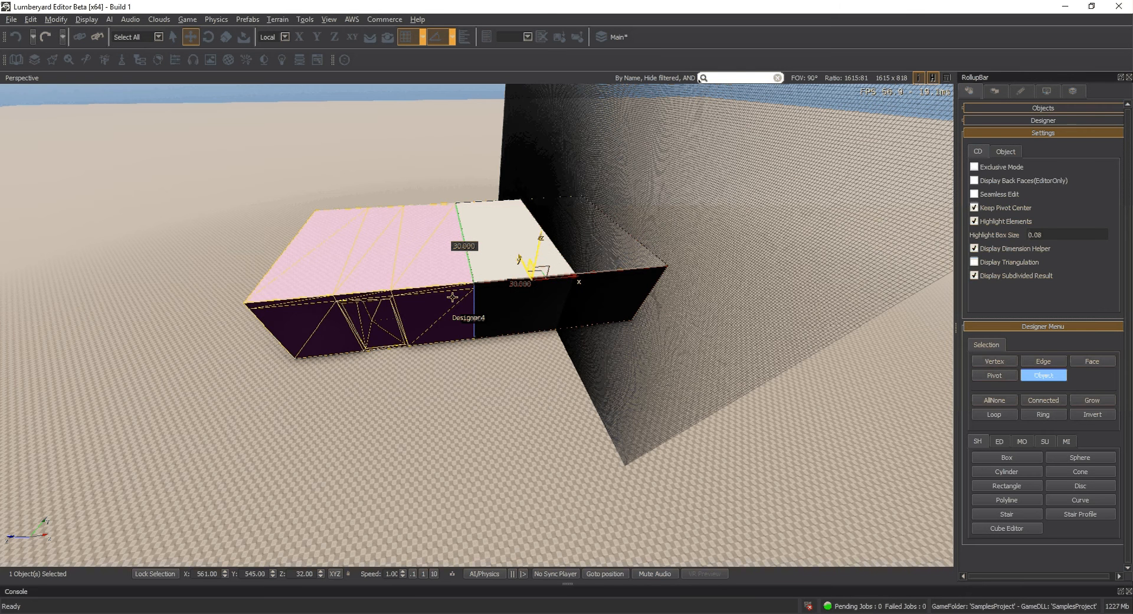
pyautogui.click(975, 167)
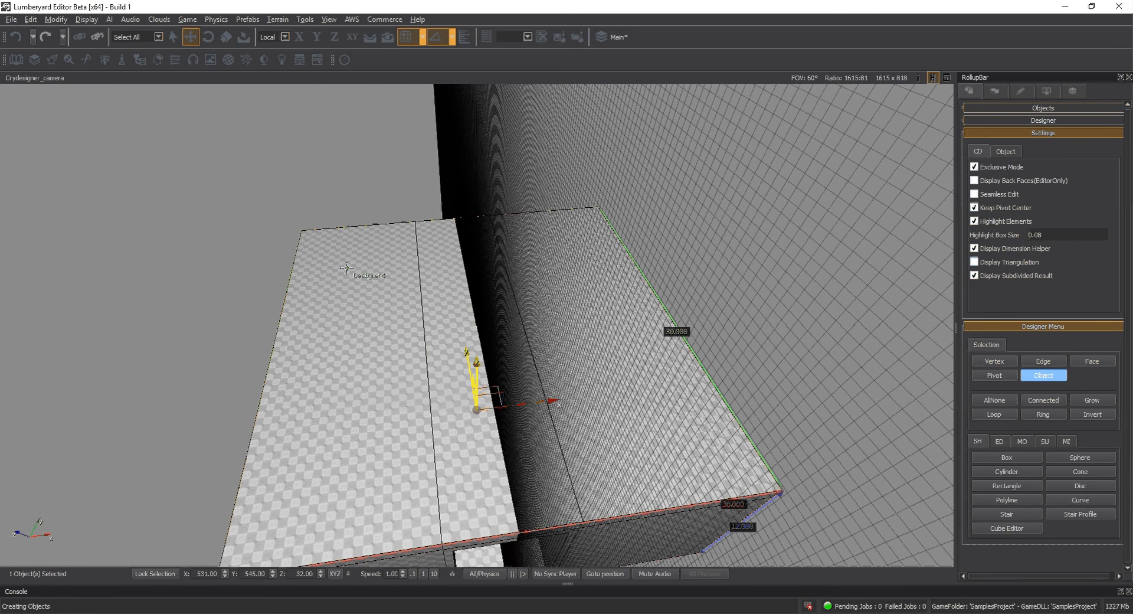
pyautogui.moveTo(347, 268); pyautogui.dragTo(637, 385)
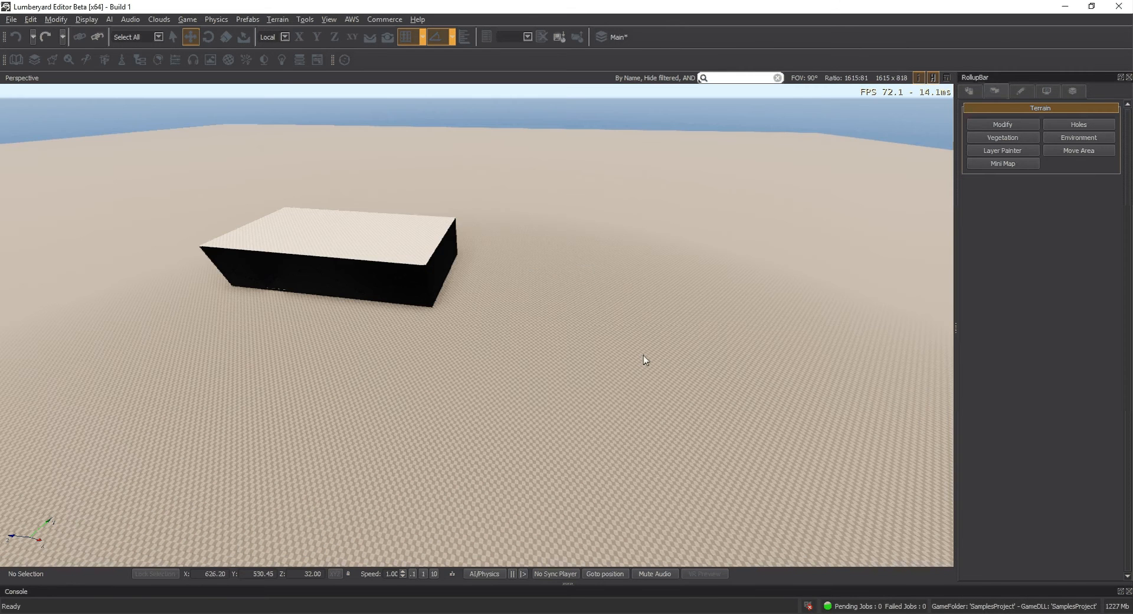
pyautogui.moveTo(643, 356)
pyautogui.mouseDown(button='right')
pyautogui.moveTo(643, 343)
pyautogui.moveTo(655, 361)
pyautogui.mouseUp(button='right')
pyautogui.click(977, 91)
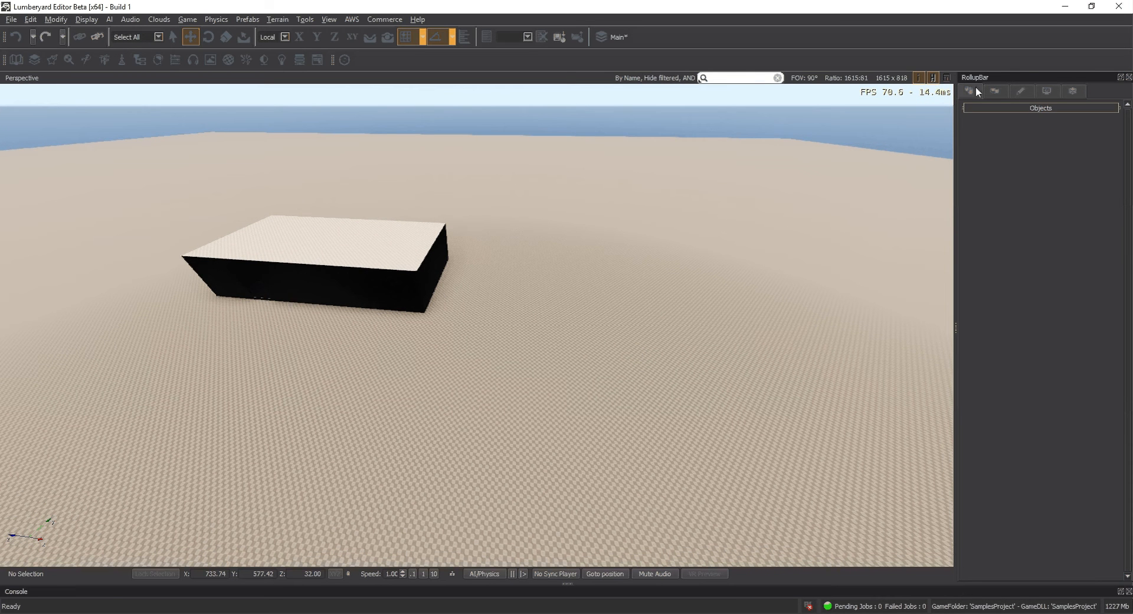
pyautogui.click(968, 89)
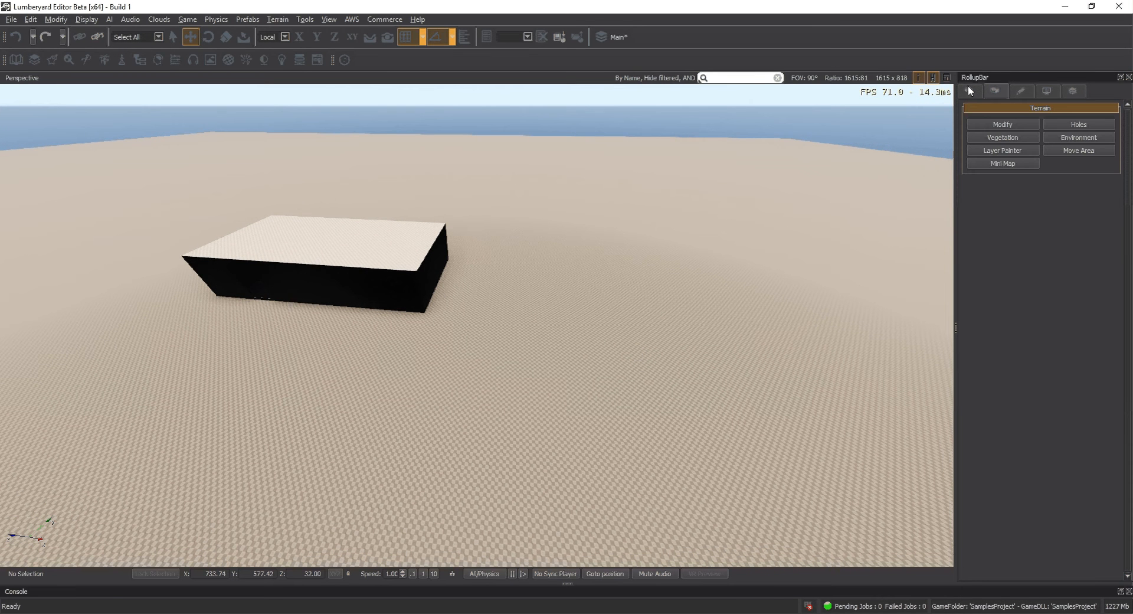
pyautogui.click(969, 90)
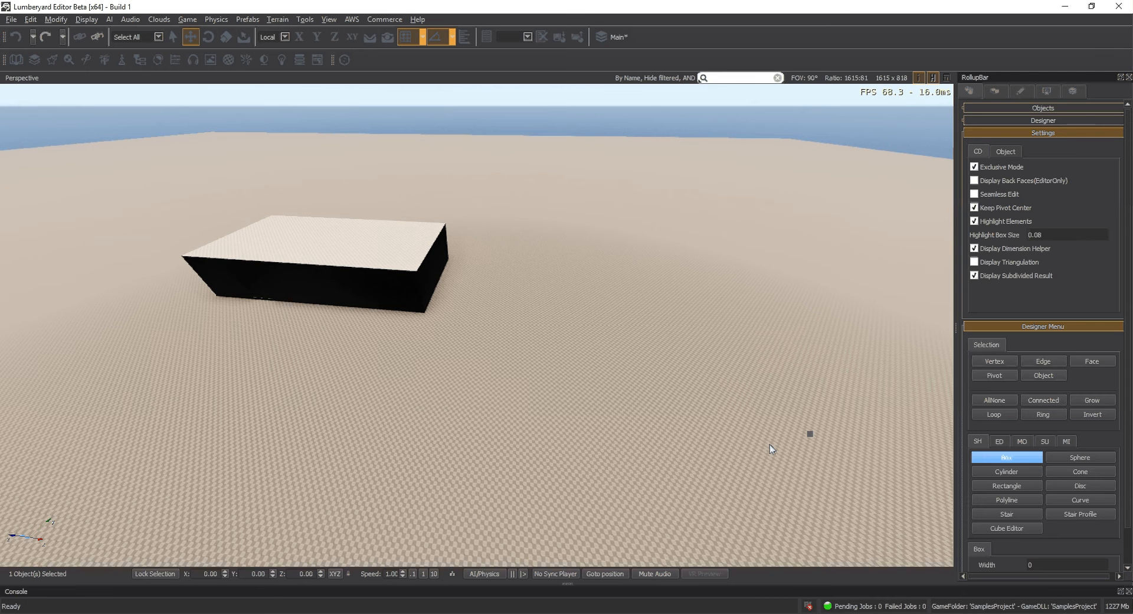
pyautogui.moveTo(771, 449); pyautogui.dragTo(575, 382, button='right')
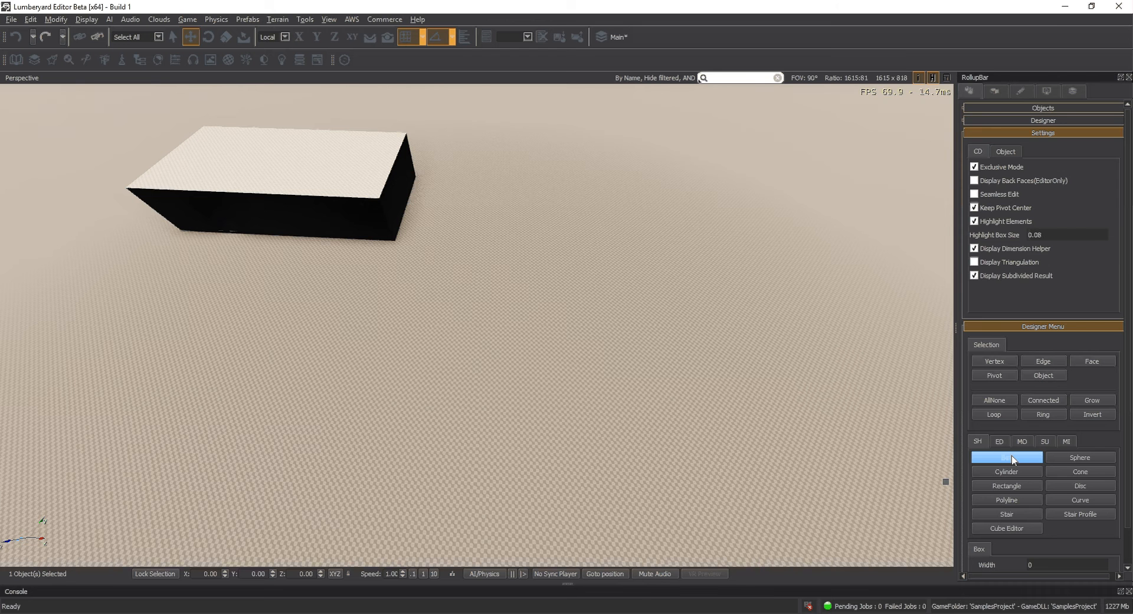
pyautogui.moveTo(473, 351); pyautogui.dragTo(617, 493)
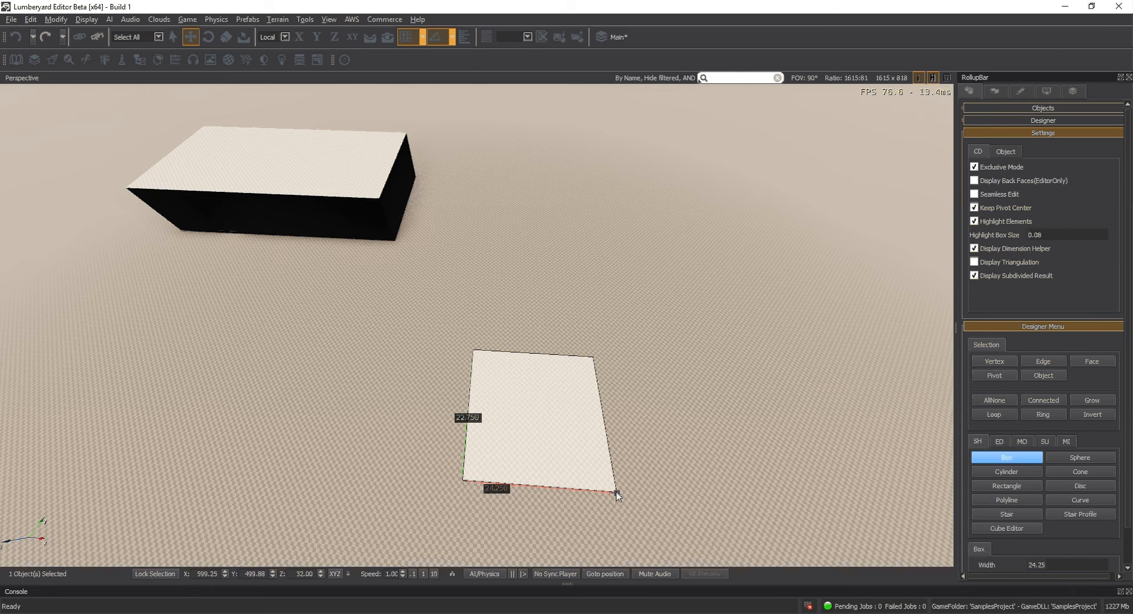
# - Adjust the grid snapping and create a 20 × 20 × 20 Designer box on the open ground beside the first box
pyautogui.click(423, 36)
pyautogui.moveTo(494, 262); pyautogui.dragTo(597, 388)
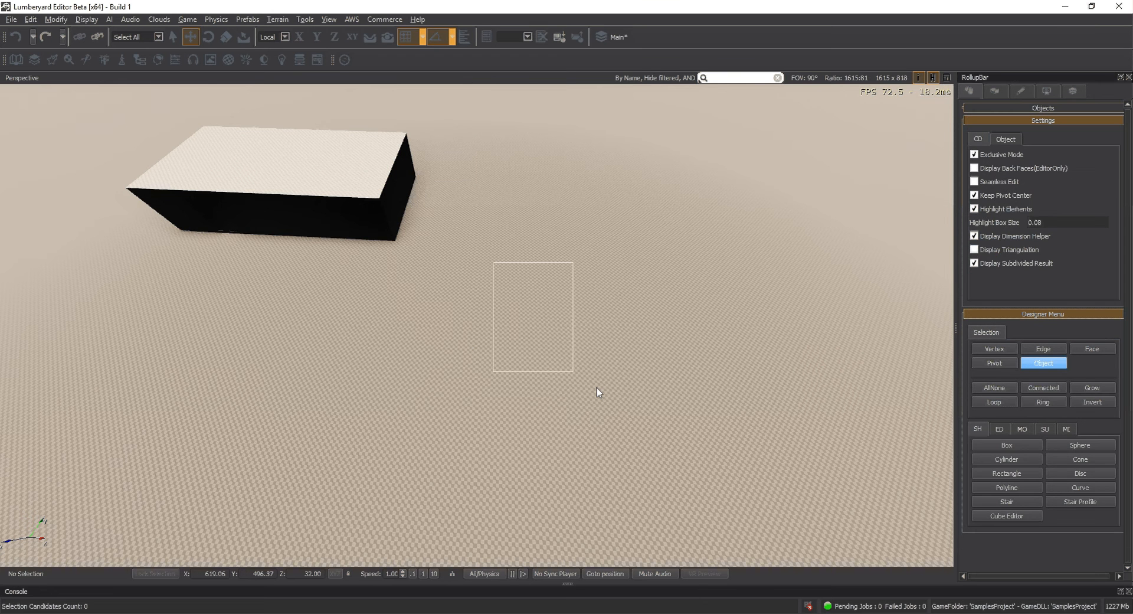
pyautogui.click(969, 90)
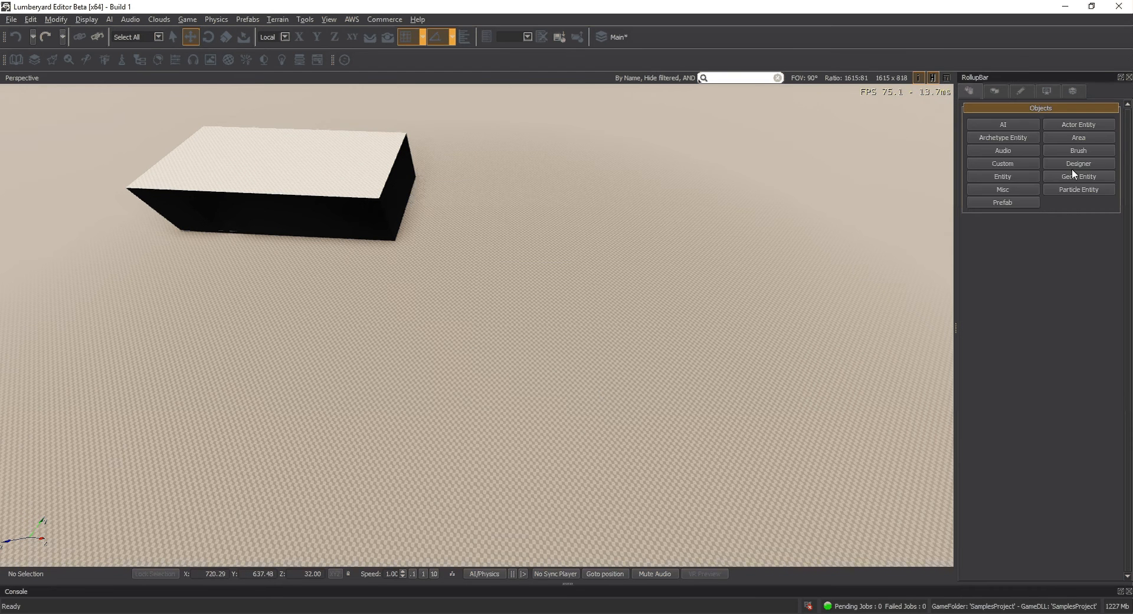
pyautogui.click(1072, 167)
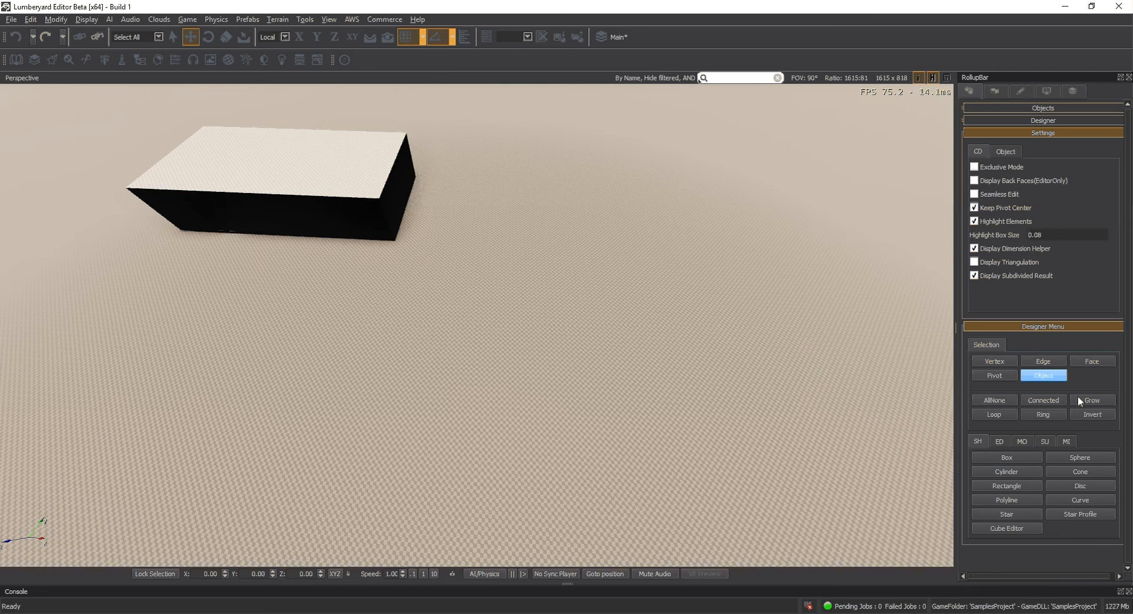
pyautogui.click(1007, 458)
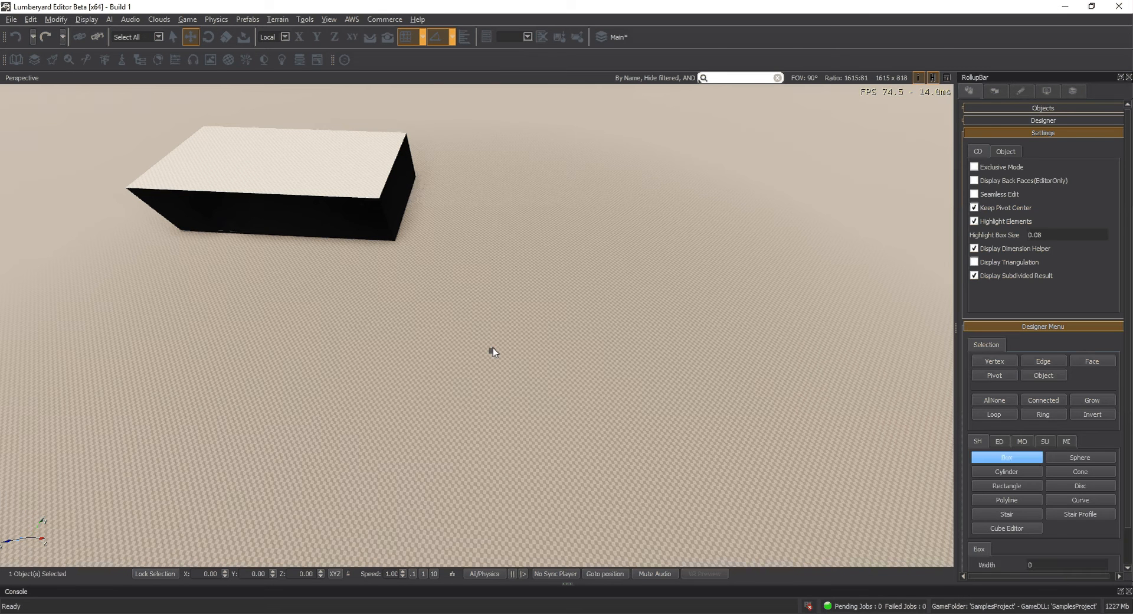
pyautogui.moveTo(492, 347); pyautogui.dragTo(596, 459)
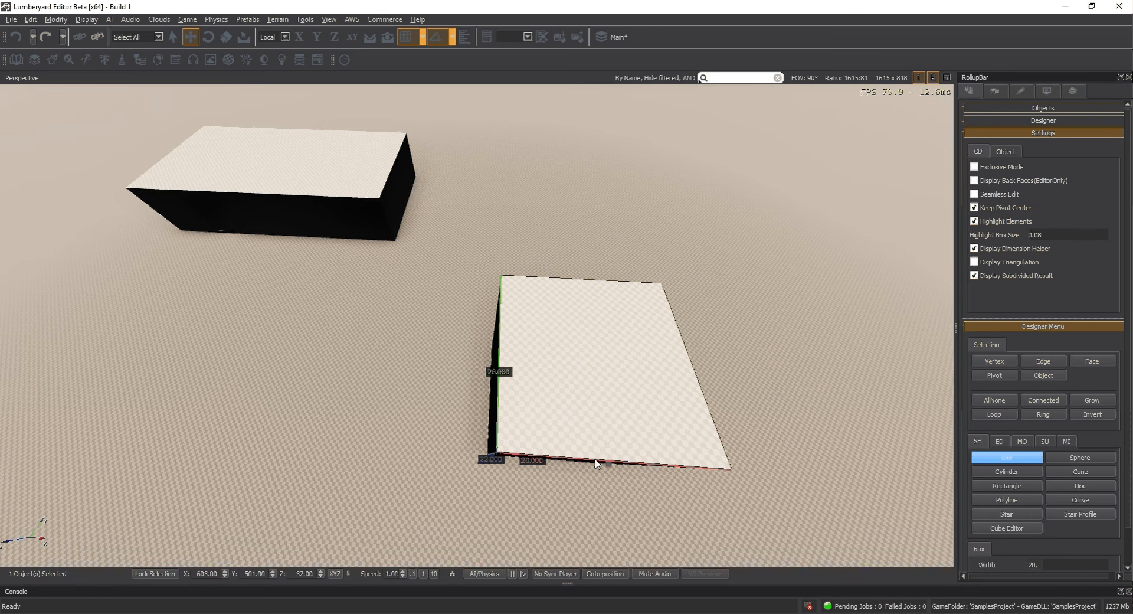
pyautogui.moveTo(594, 459); pyautogui.dragTo(608, 460, button='right')
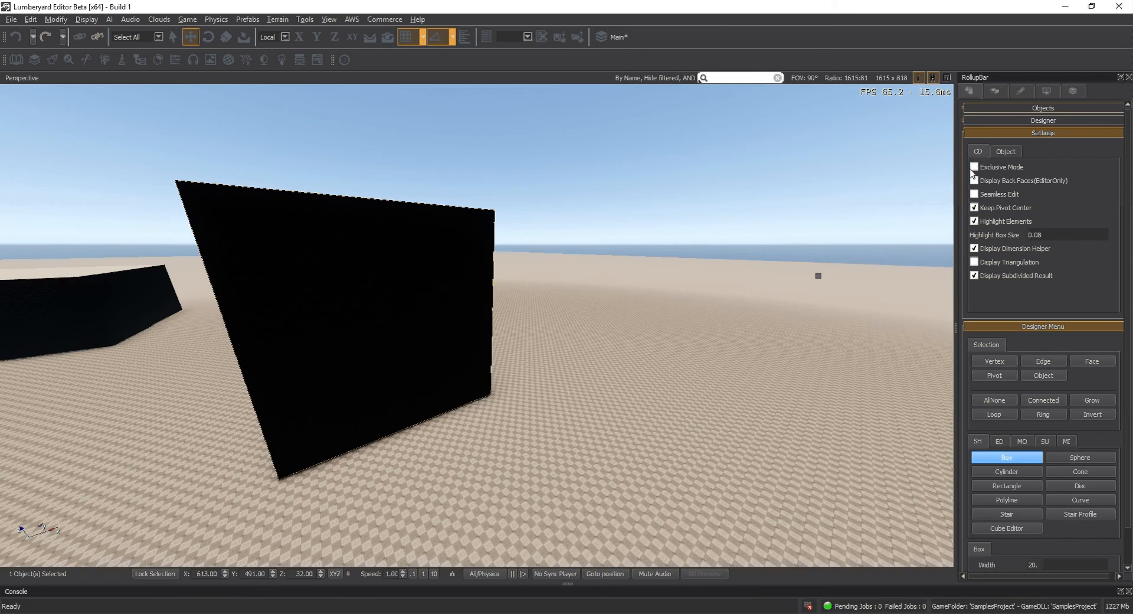
pyautogui.press('Escape')
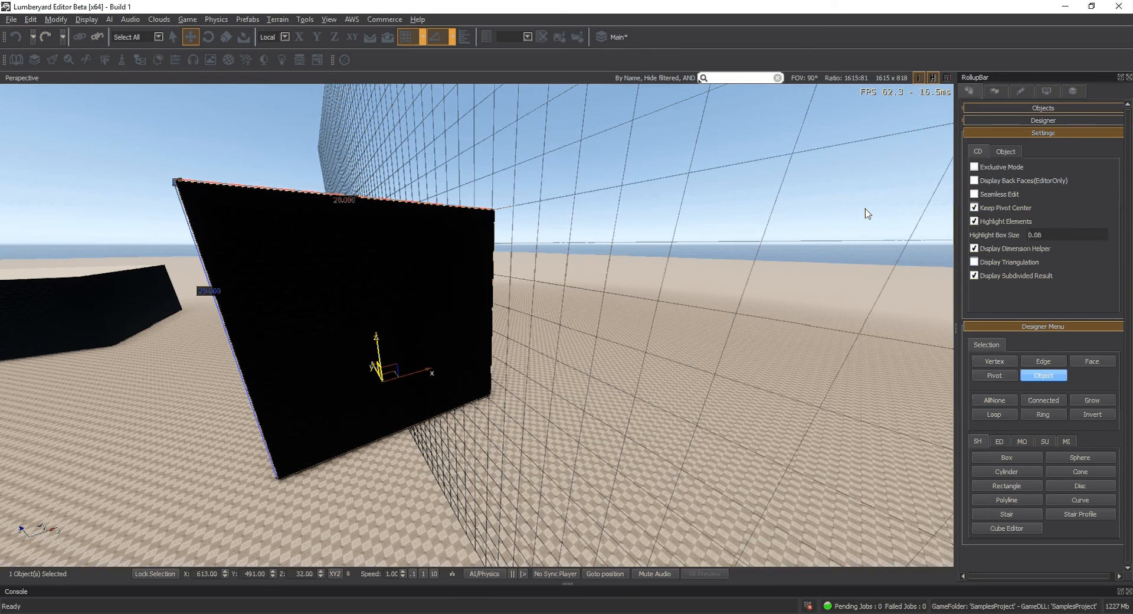
# - Preview the new cube in Exclusive Mode, turn the mode off, and duplicate the cube along the X axis to X 666
pyautogui.click(975, 167)
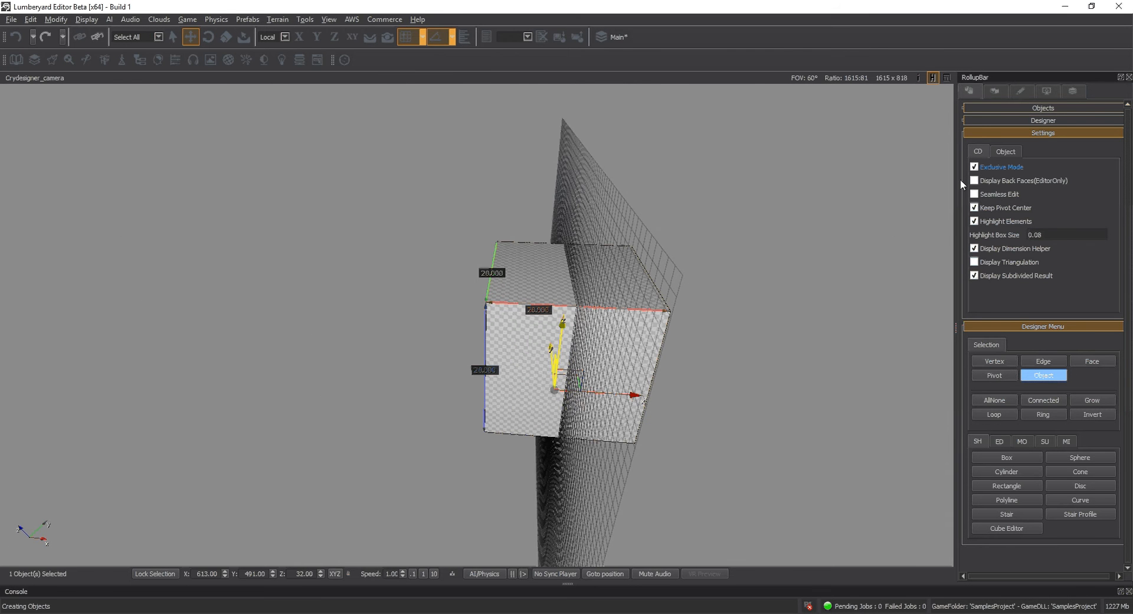
pyautogui.click(973, 167)
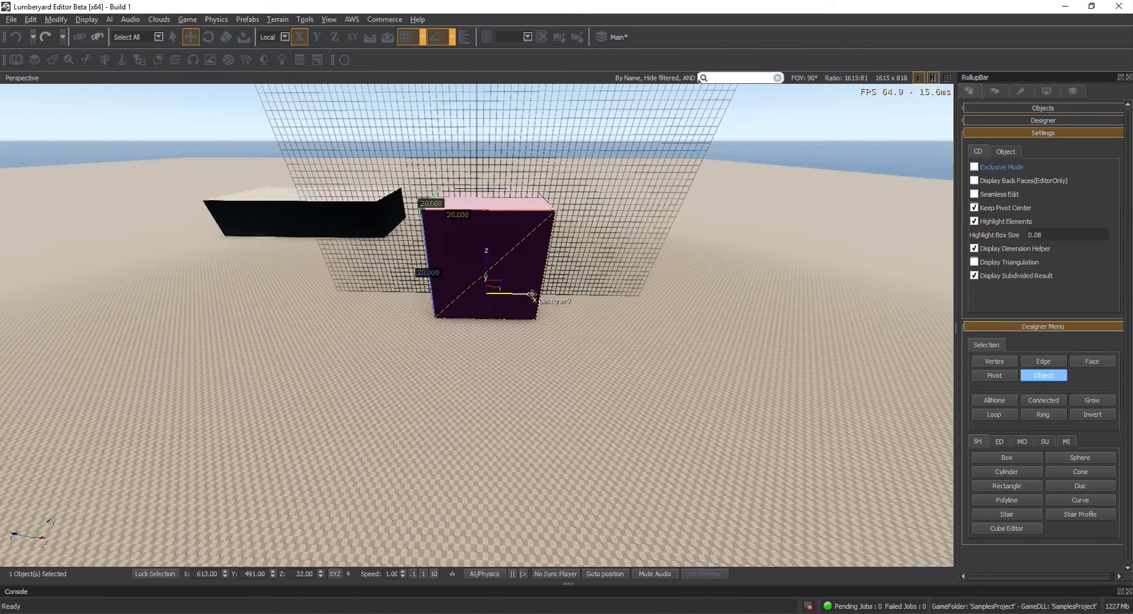
pyautogui.keyDown('shift'); pyautogui.moveTo(531, 293); pyautogui.dragTo(773, 218); pyautogui.keyUp('shift')
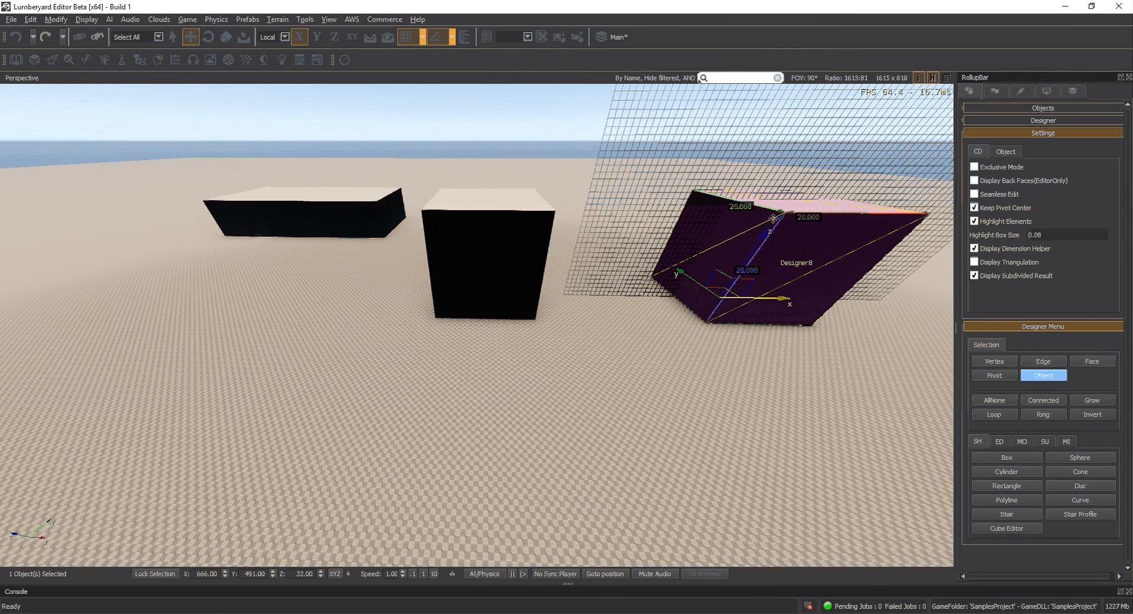
pyautogui.press('d')
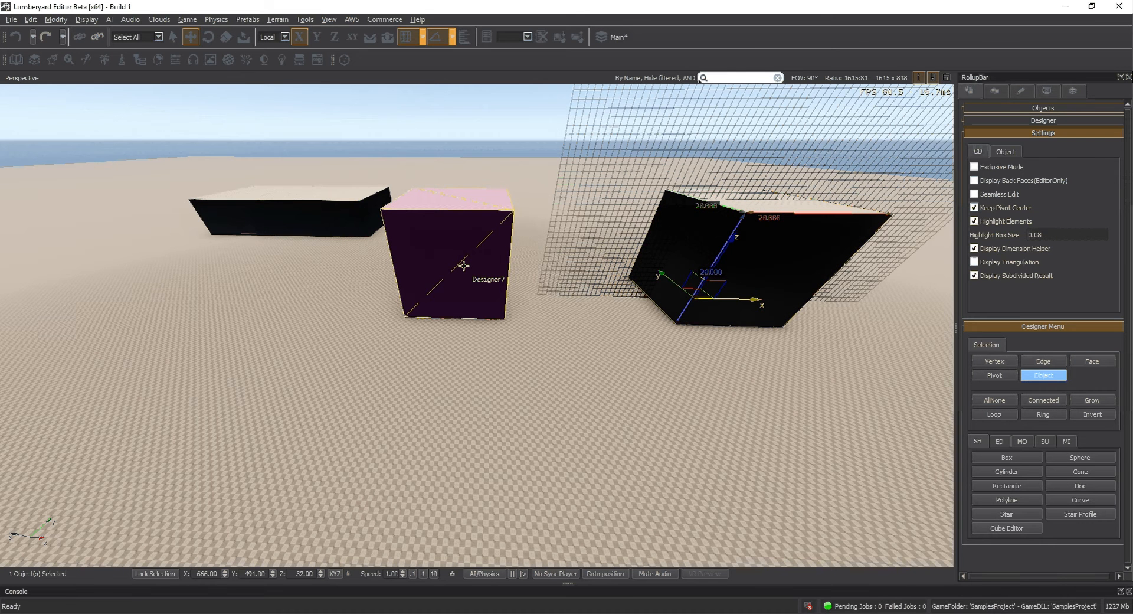
# - Isolate the original cube in Exclusive Mode and add two loop cuts, each close to one of two adjacent sides of its top face
pyautogui.click(975, 168)
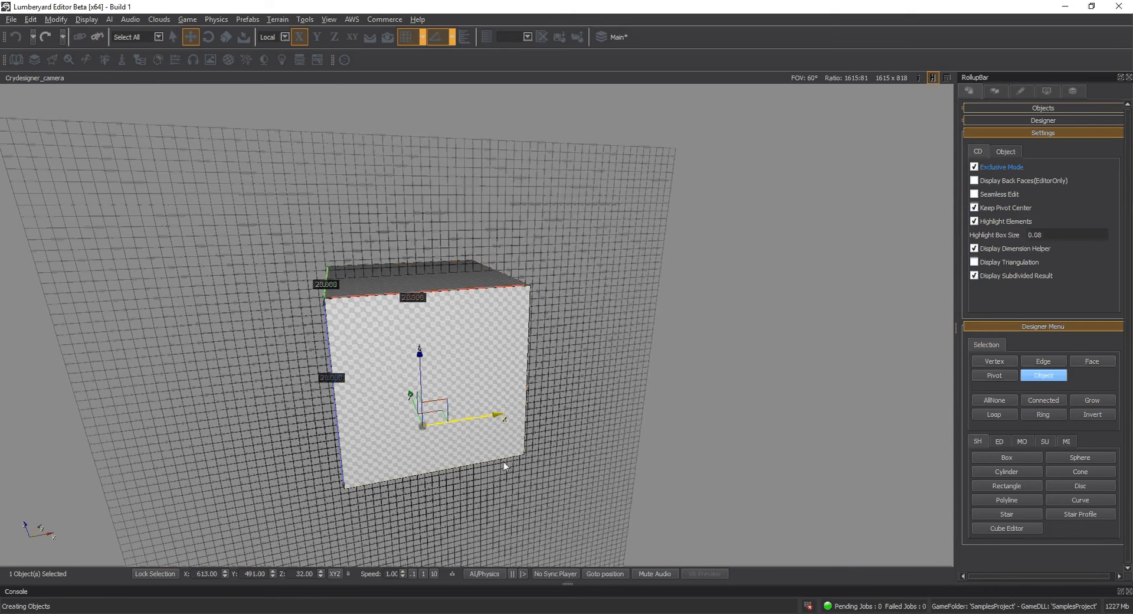
pyautogui.moveTo(504, 461); pyautogui.dragTo(517, 457, button='right')
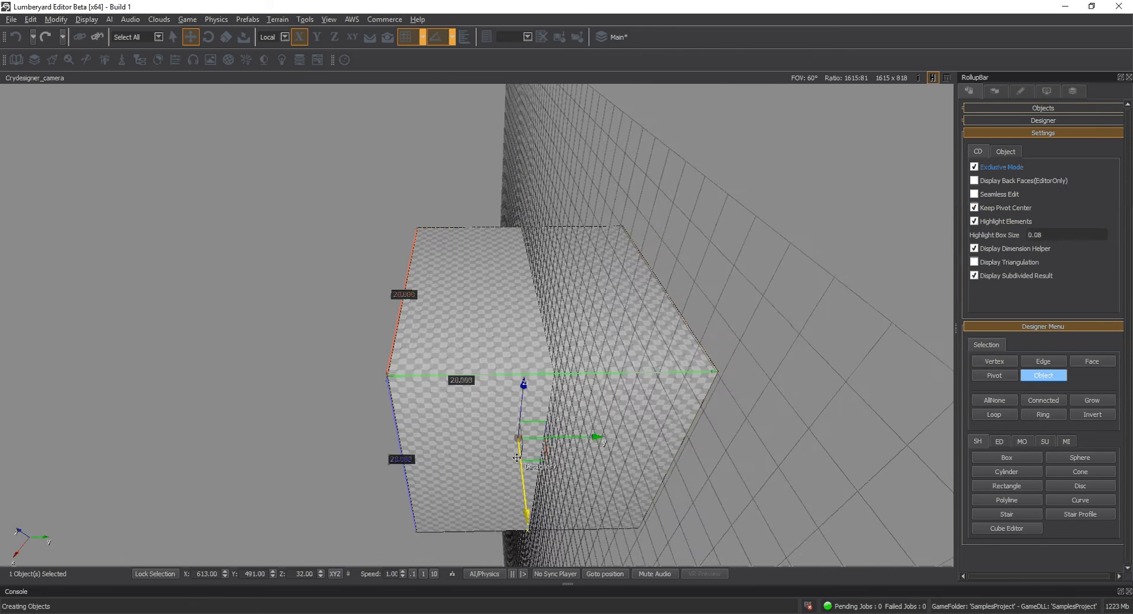
pyautogui.scroll(3, 517, 457)
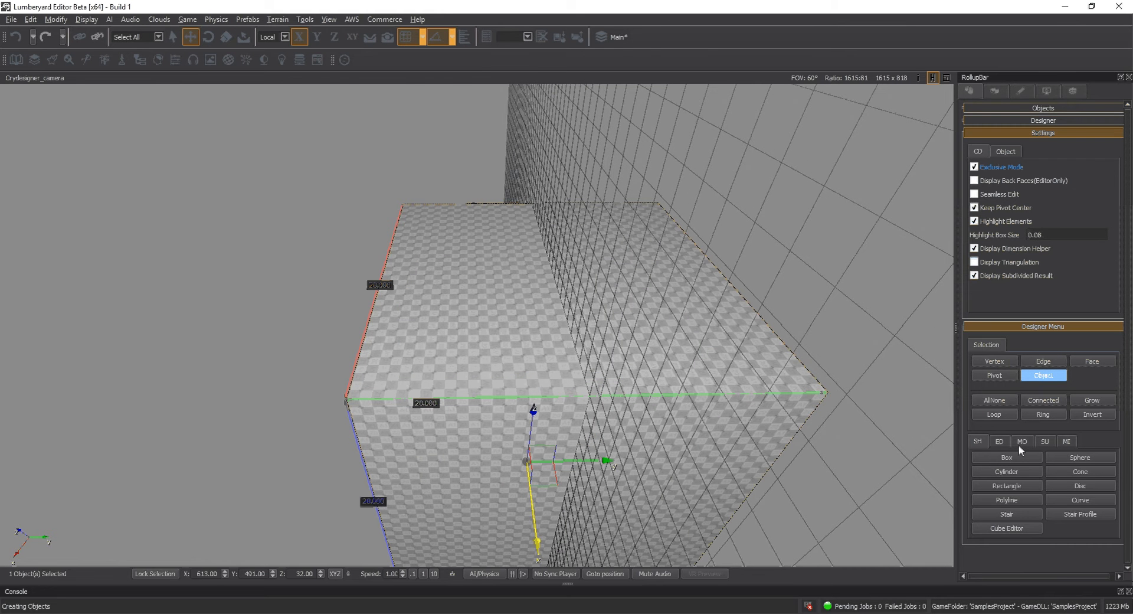
pyautogui.click(1019, 444)
pyautogui.click(1019, 459)
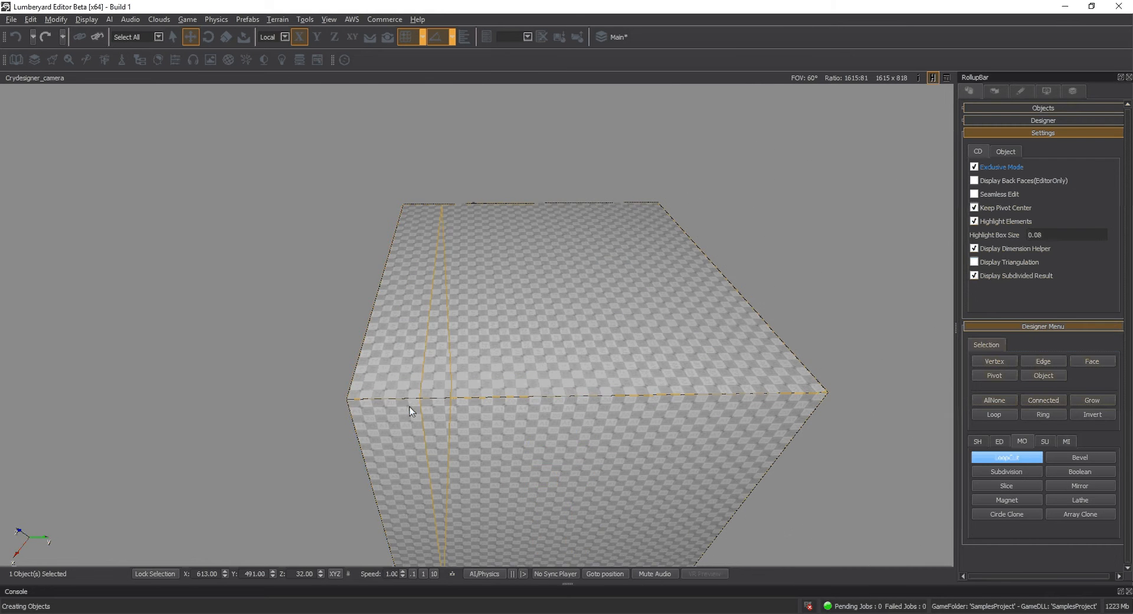
pyautogui.click(382, 424)
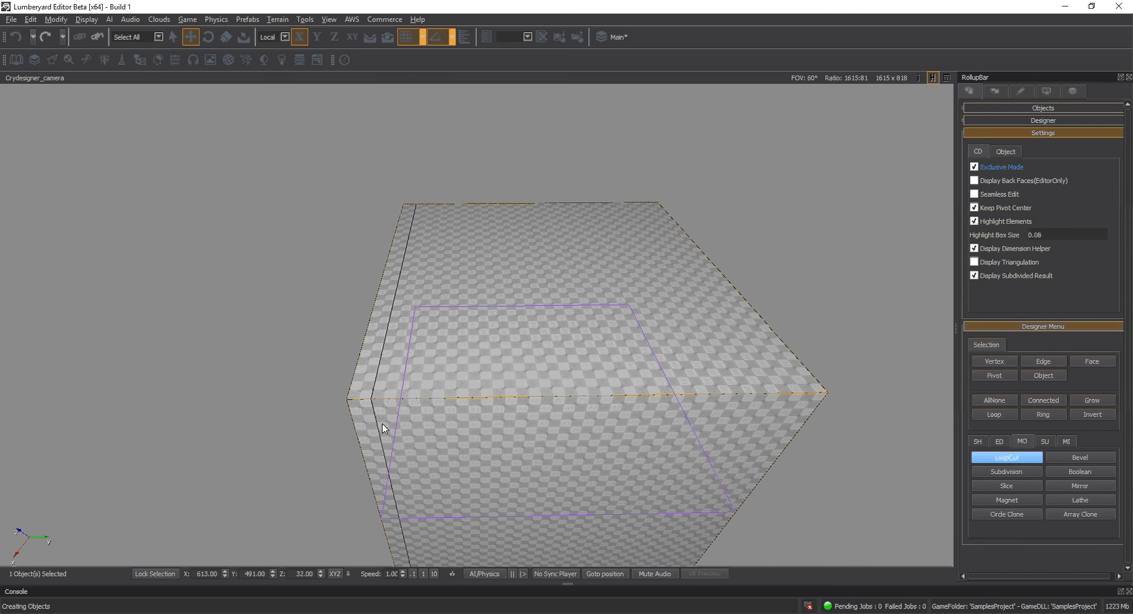
pyautogui.keyDown('alt'); pyautogui.moveTo(382, 424); pyautogui.dragTo(563, 298, button='middle'); pyautogui.keyUp('alt')
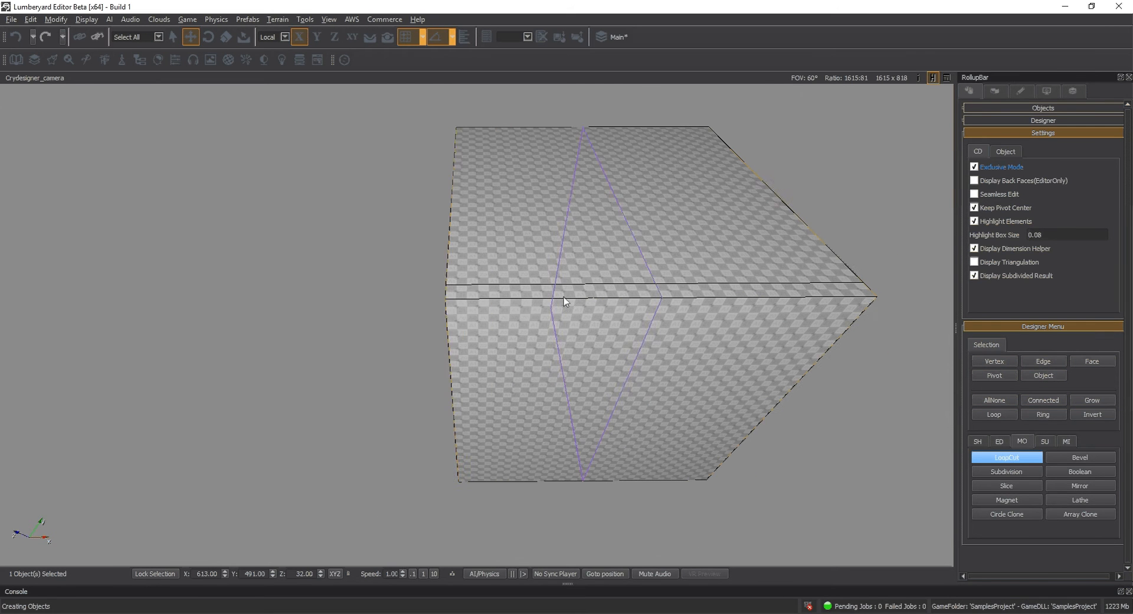
pyautogui.click(462, 293)
pyautogui.keyDown('alt'); pyautogui.moveTo(511, 342); pyautogui.dragTo(629, 311, button='middle'); pyautogui.keyUp('alt')
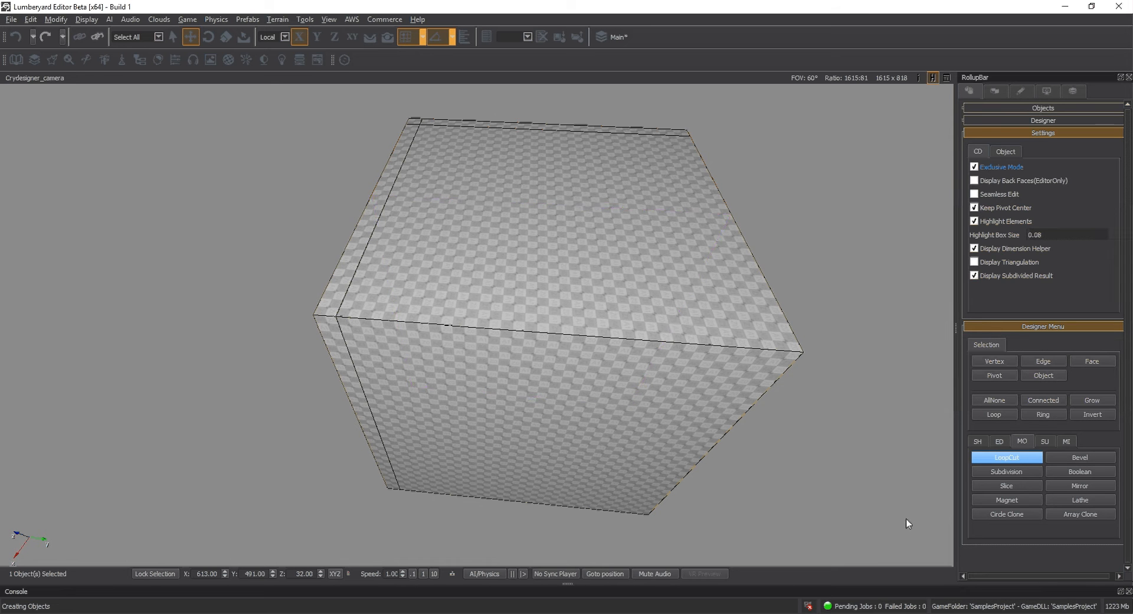
# - Extrude the large top face down through the cube's full height, leaving two thin adjoining walls, and switch to face selection
pyautogui.click(999, 442)
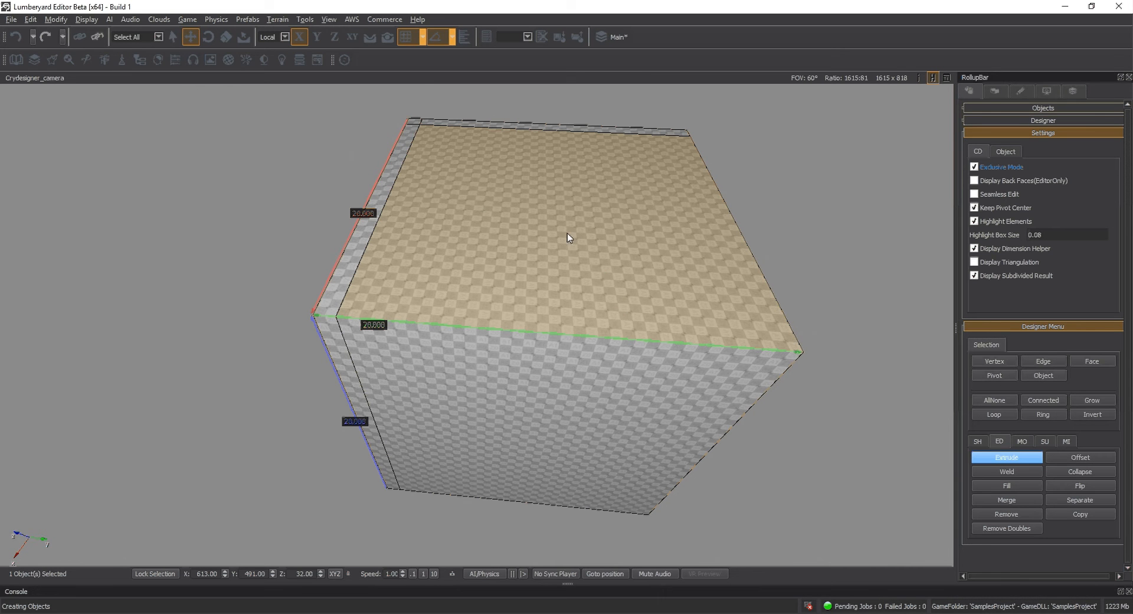
pyautogui.moveTo(568, 233); pyautogui.dragTo(621, 403)
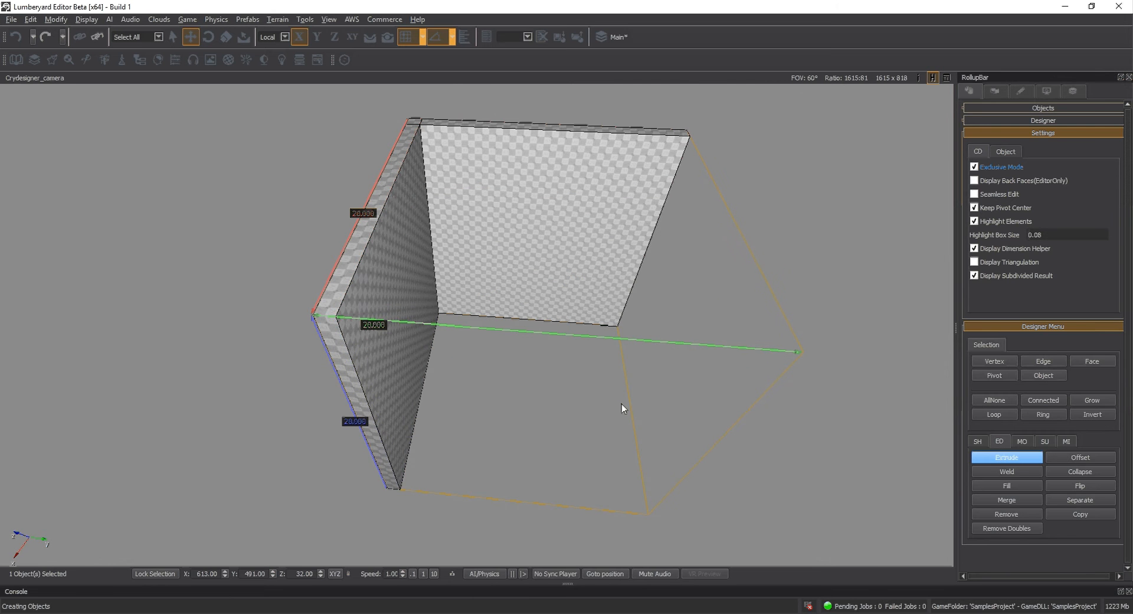
pyautogui.click(1089, 366)
pyautogui.keyDown('alt'); pyautogui.moveTo(626, 421); pyautogui.dragTo(791, 387, button='middle'); pyautogui.keyUp('alt')
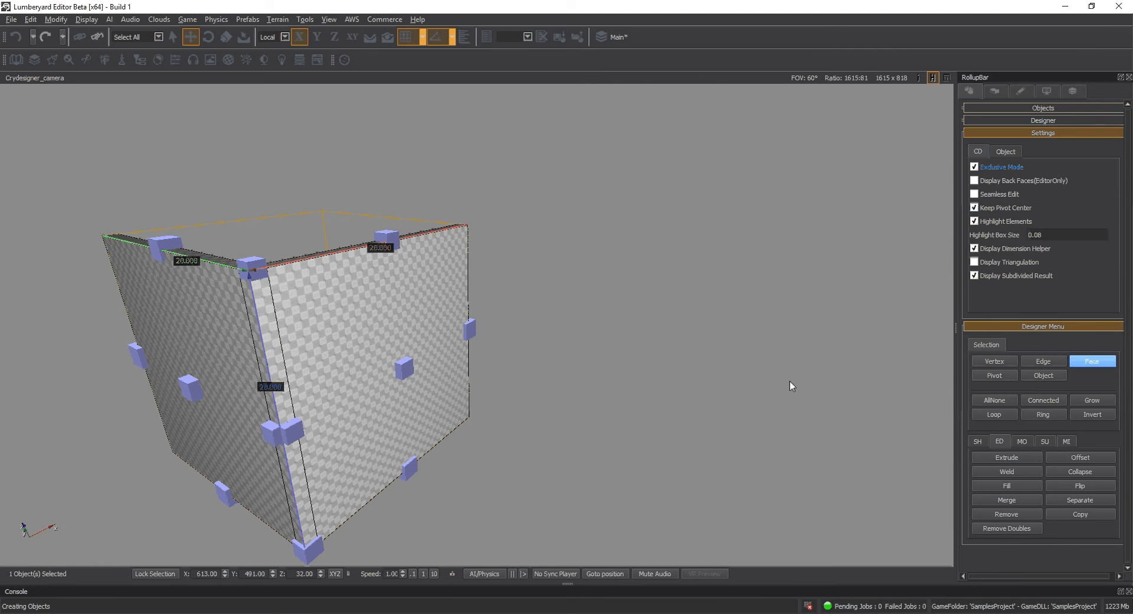
pyautogui.keyDown('alt'); pyautogui.moveTo(198, 269); pyautogui.dragTo(354, 358, button='middle'); pyautogui.keyUp('alt')
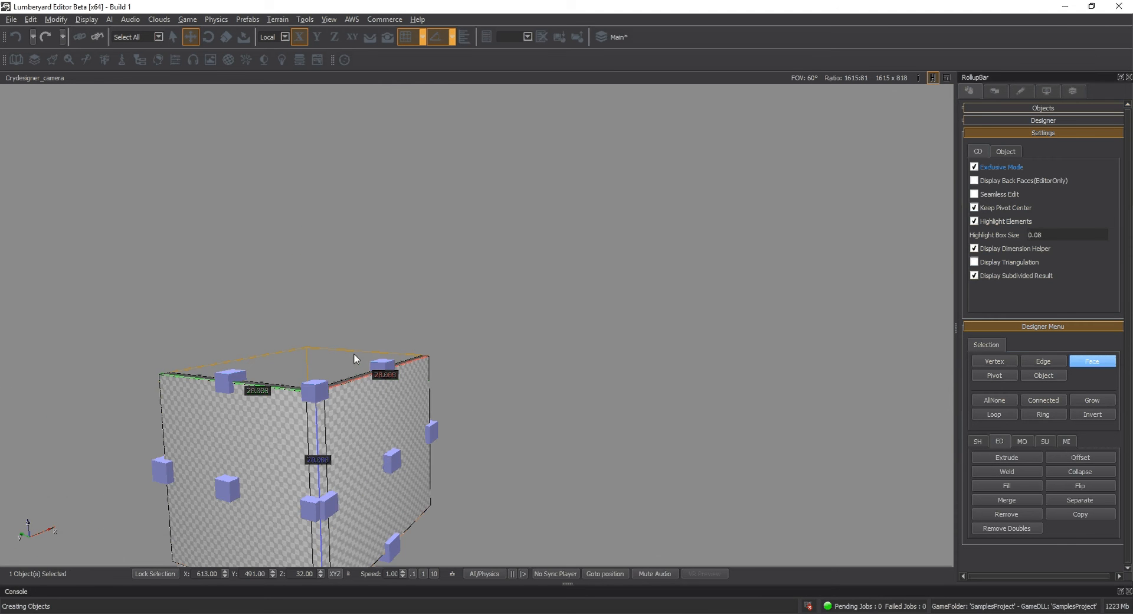
# - Inspect the two thin adjoining walls from several angles and turn Exclusive Mode off
pyautogui.scroll(5, 354, 359)
pyautogui.scroll(-4, 352, 357)
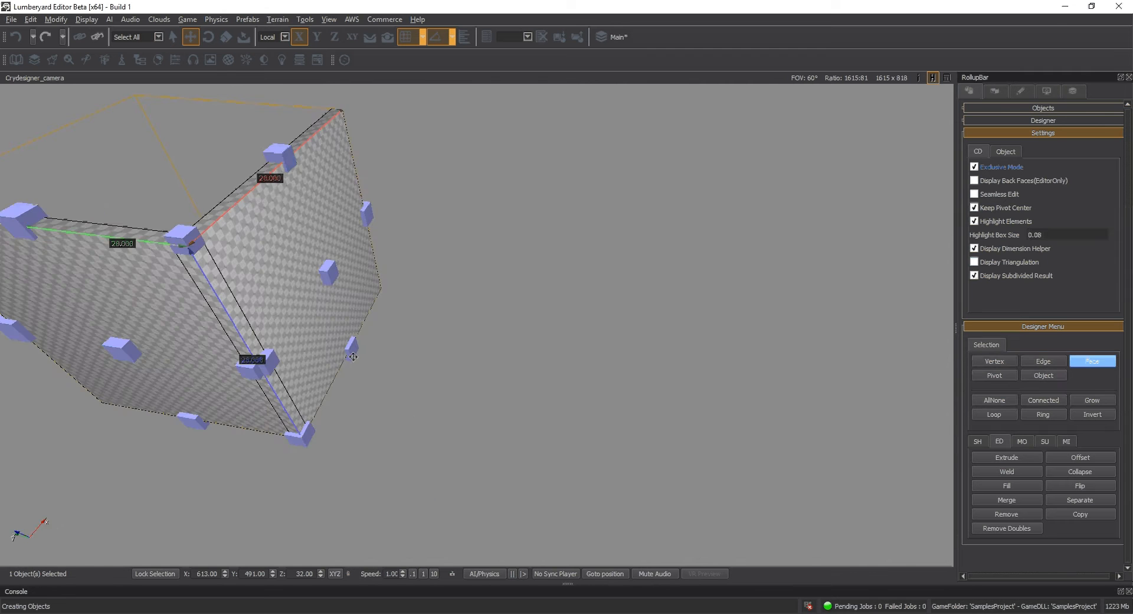
pyautogui.keyDown('alt'); pyautogui.moveTo(353, 357); pyautogui.dragTo(588, 359, button='middle'); pyautogui.keyUp('alt')
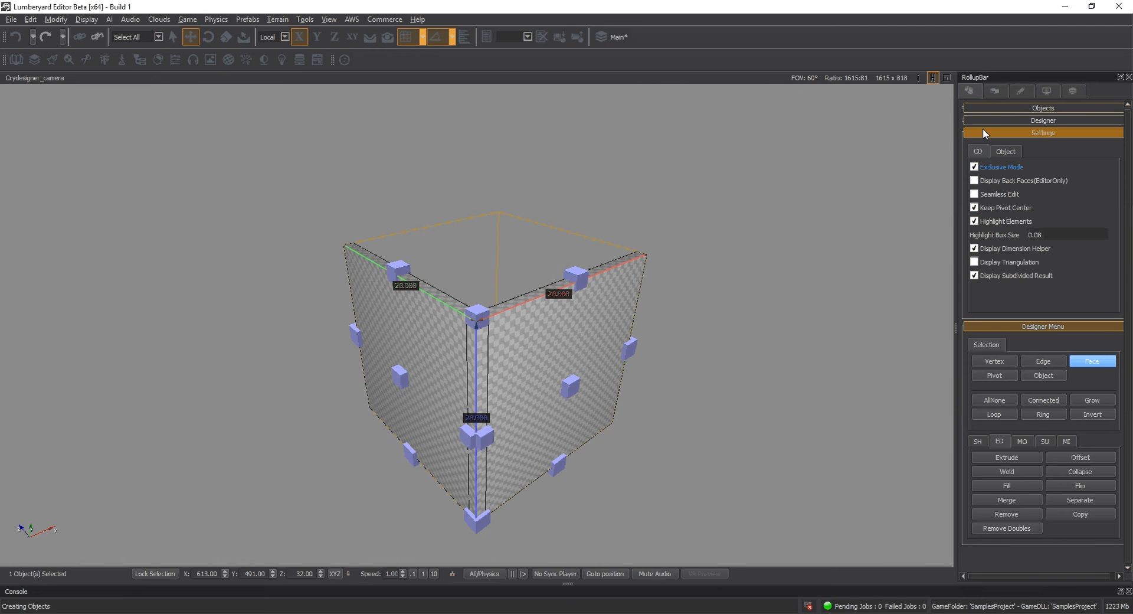
pyautogui.click(975, 167)
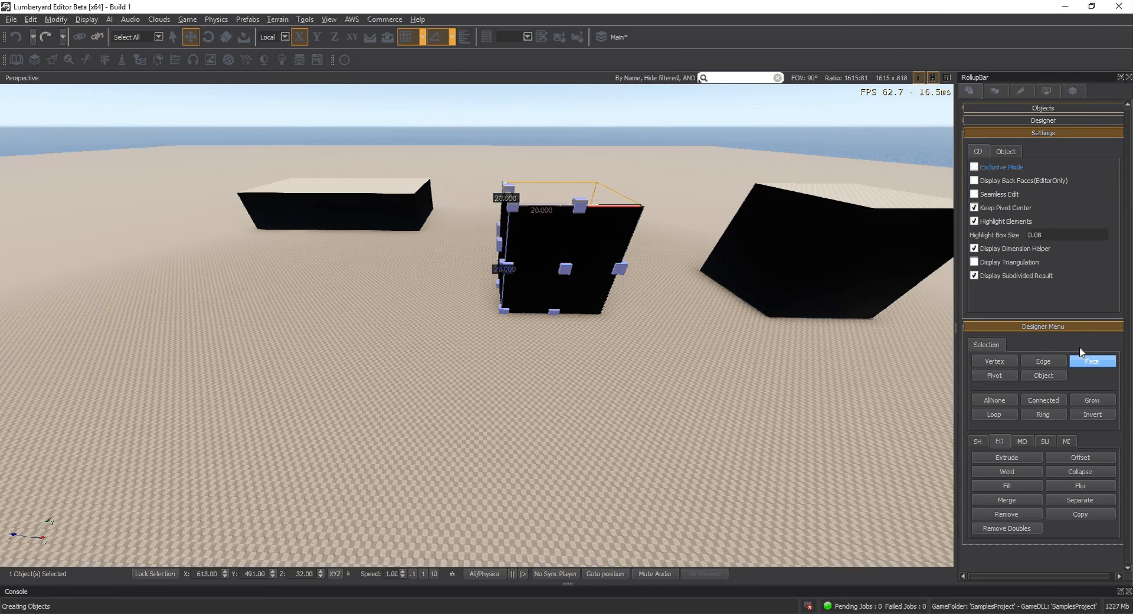
# - Switch to object selection, duplicate the L-shaped wall along the X axis to X 641, and rotate the copy about Z
pyautogui.click(1043, 375)
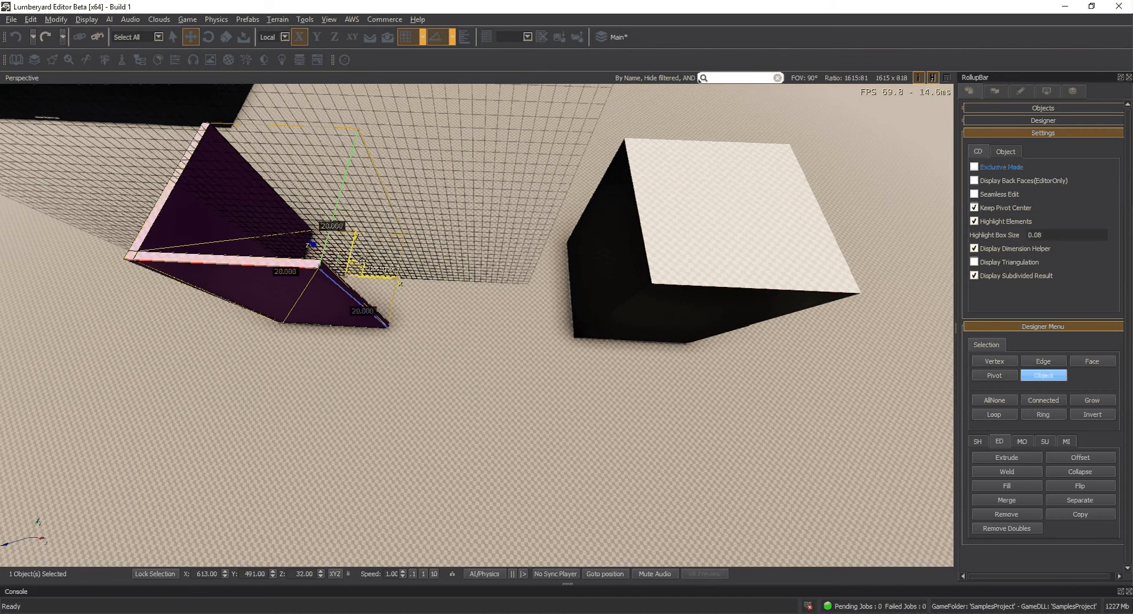
pyautogui.hotkey('ctrl', 'd')
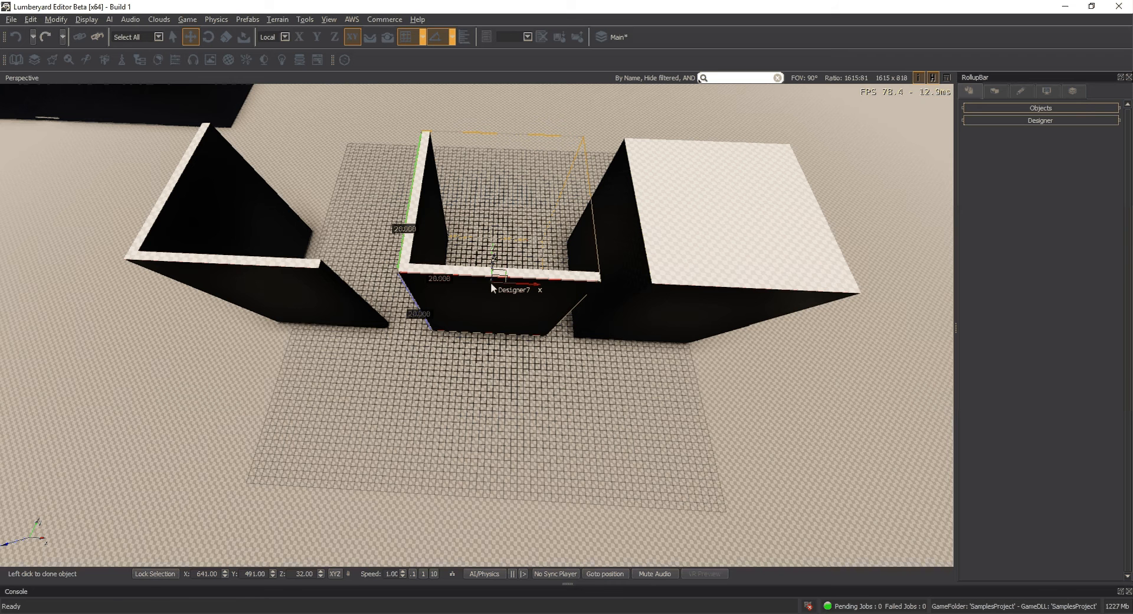
pyautogui.click(490, 282)
pyautogui.press('2')
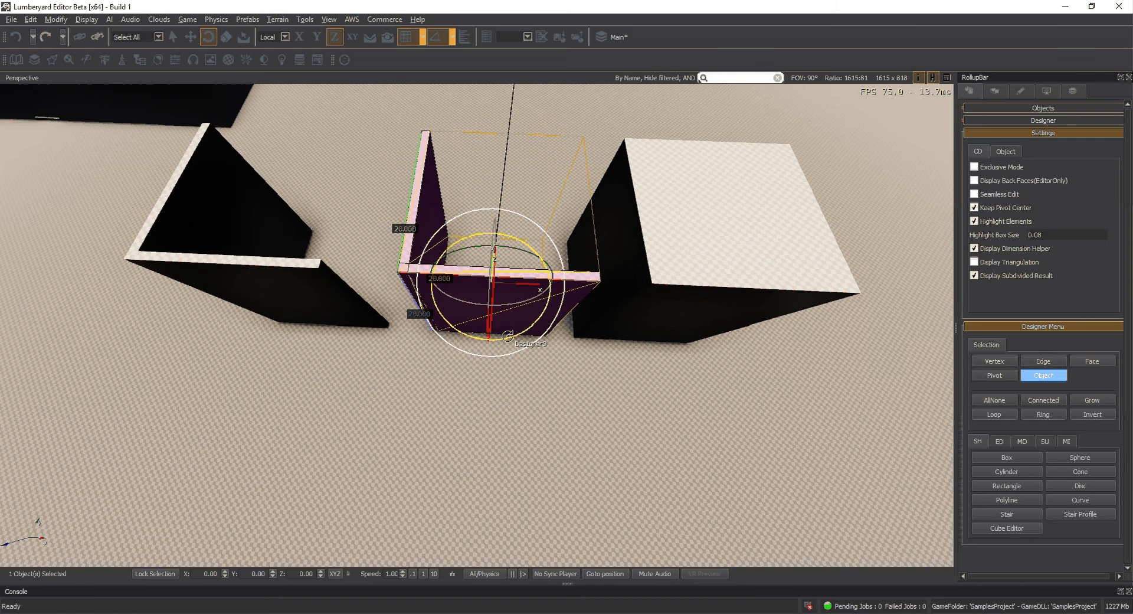
pyautogui.moveTo(507, 336); pyautogui.dragTo(561, 302)
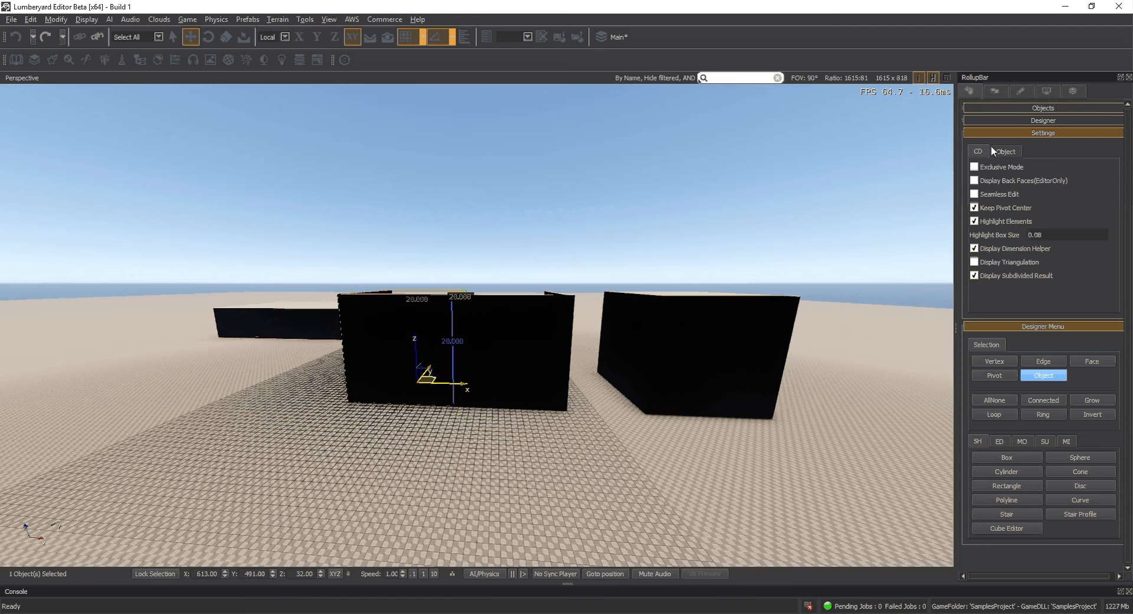
# - Isolate the L-shaped wall in Exclusive Mode and extrude the narrow strips at its outer corner outward by 1 to form a pillar
pyautogui.click(974, 166)
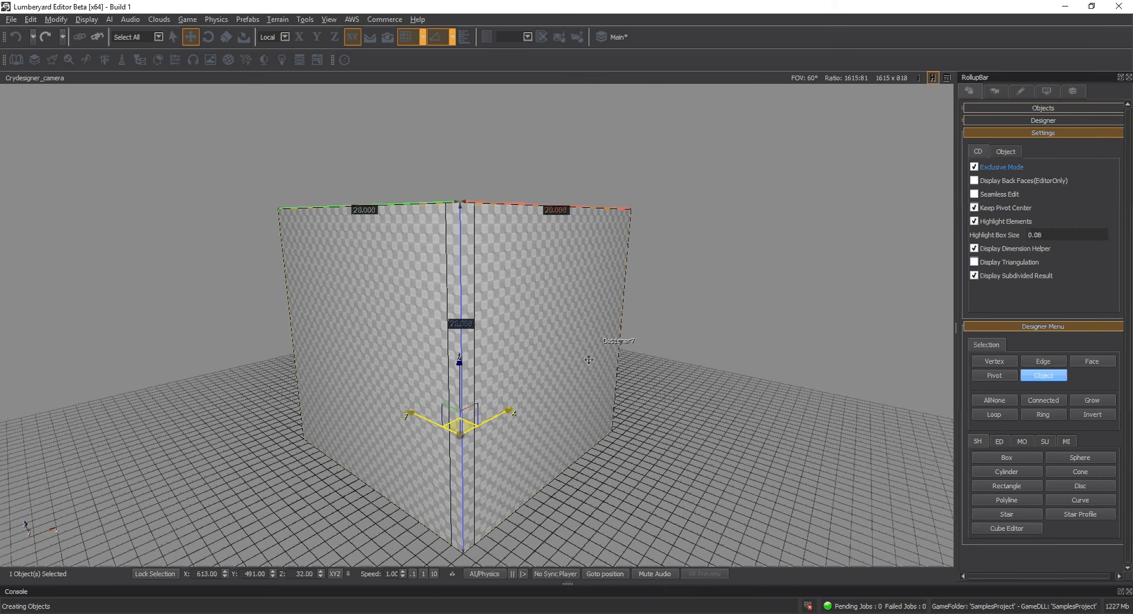
pyautogui.keyDown('alt'); pyautogui.moveTo(588, 360); pyautogui.dragTo(504, 376, button='middle'); pyautogui.keyUp('alt')
pyautogui.moveTo(505, 377); pyautogui.dragTo(256, 495, button='right')
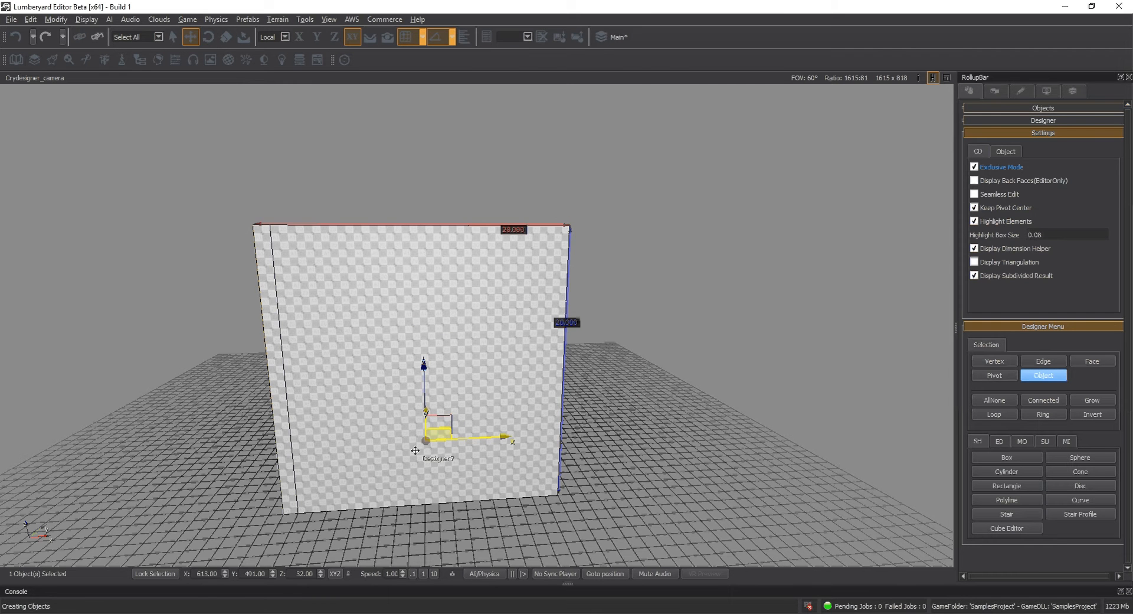
pyautogui.moveTo(415, 450); pyautogui.dragTo(385, 415, button='right')
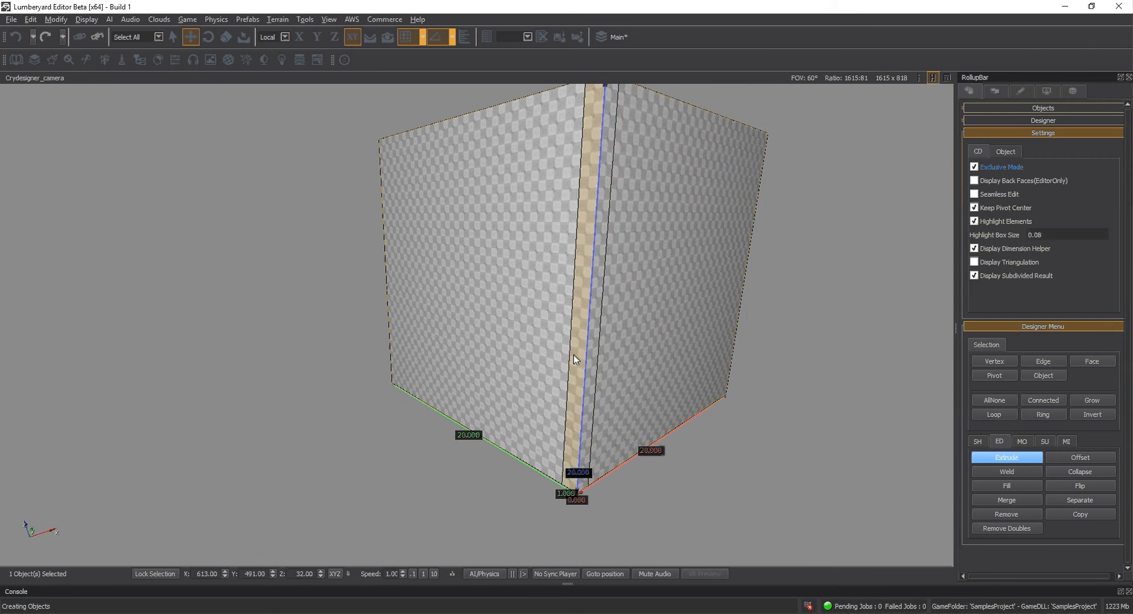
pyautogui.moveTo(574, 356); pyautogui.dragTo(593, 361)
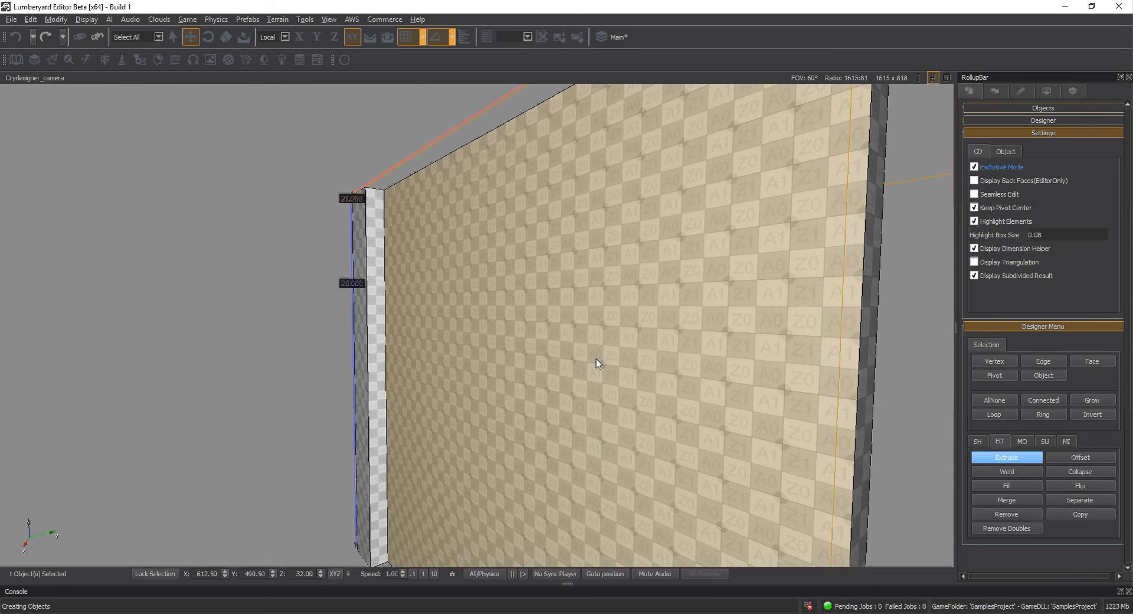
pyautogui.moveTo(596, 359); pyautogui.dragTo(601, 359, button='right')
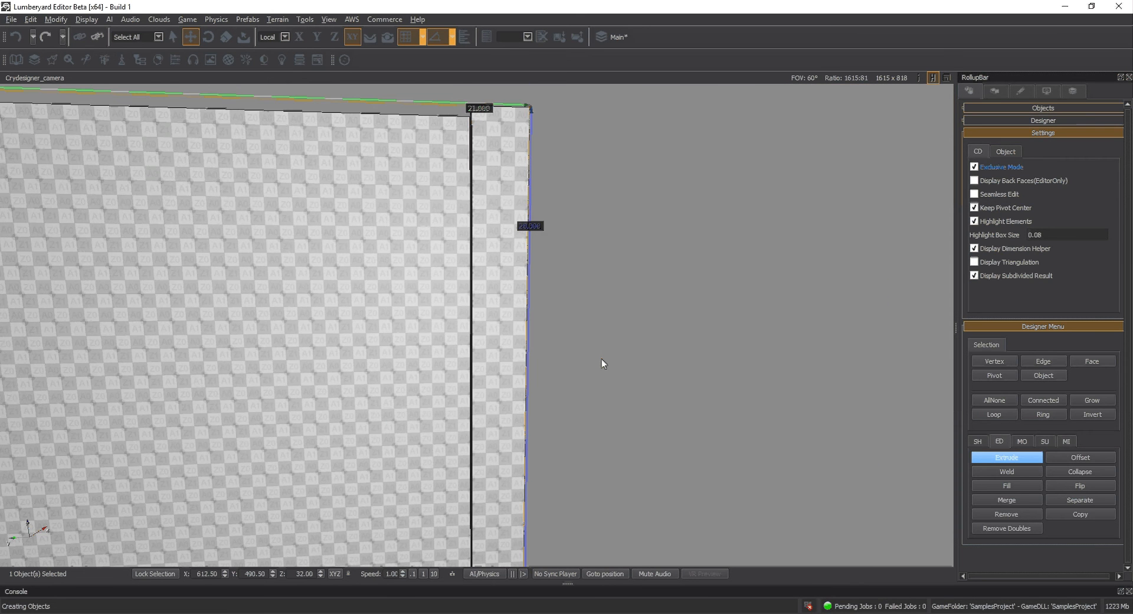
pyautogui.keyDown('alt'); pyautogui.moveTo(601, 359); pyautogui.dragTo(710, 335, button='middle'); pyautogui.keyUp('alt')
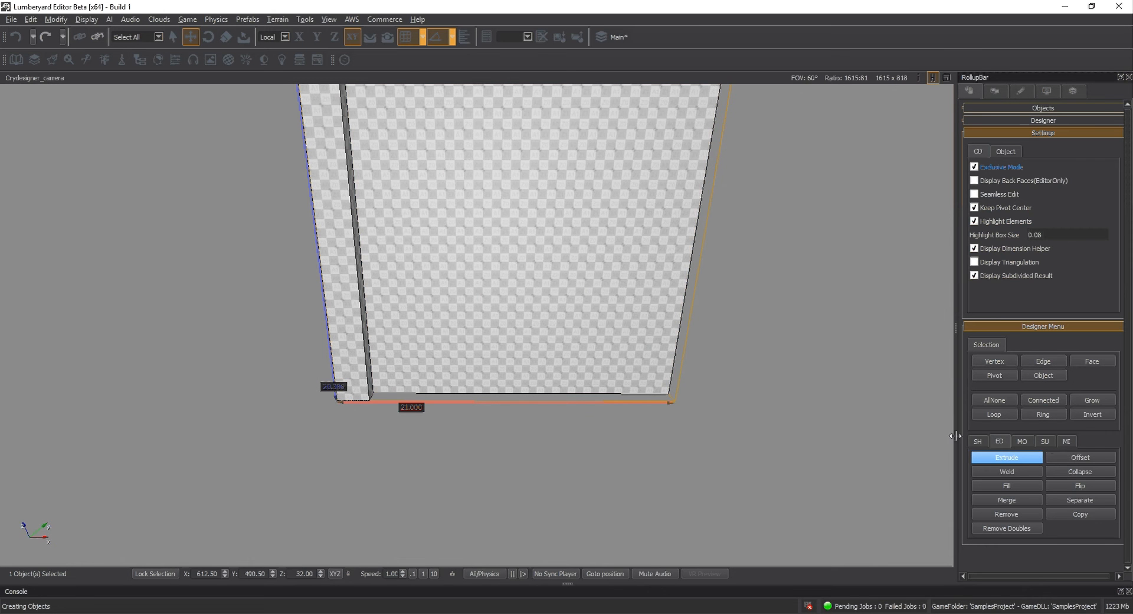
# - Add a horizontal loop cut around the walls just above their base
pyautogui.click(1022, 441)
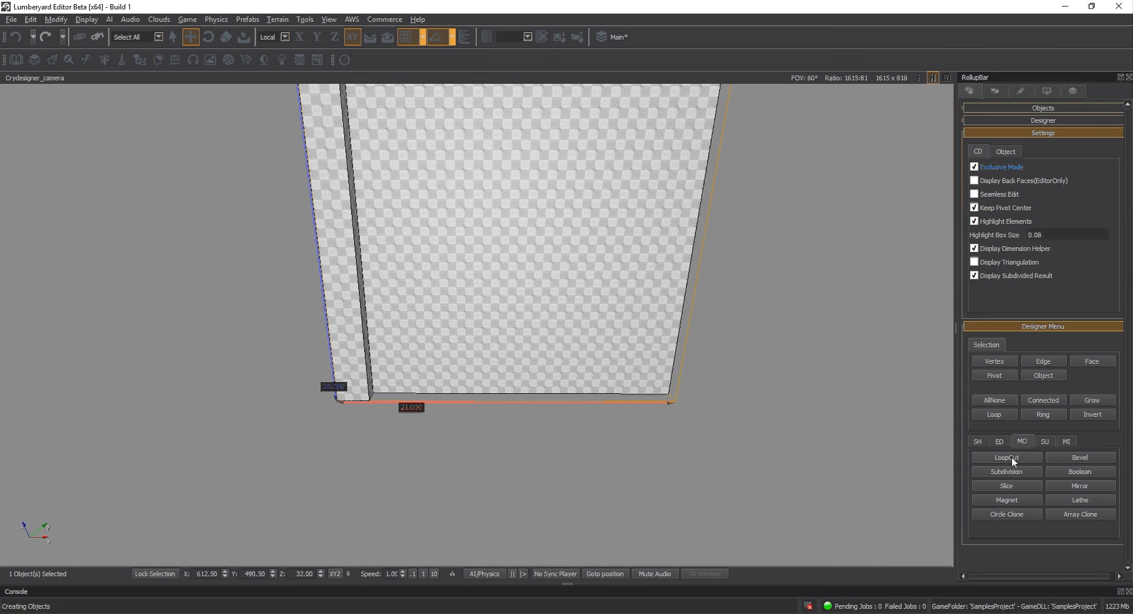
pyautogui.click(1007, 457)
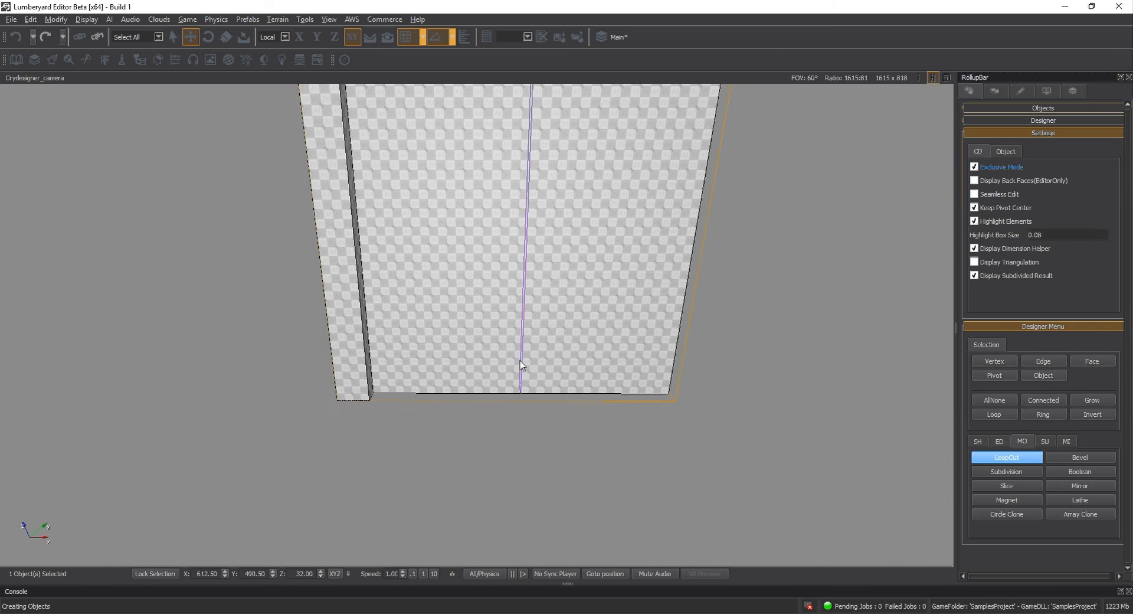
pyautogui.click(528, 240)
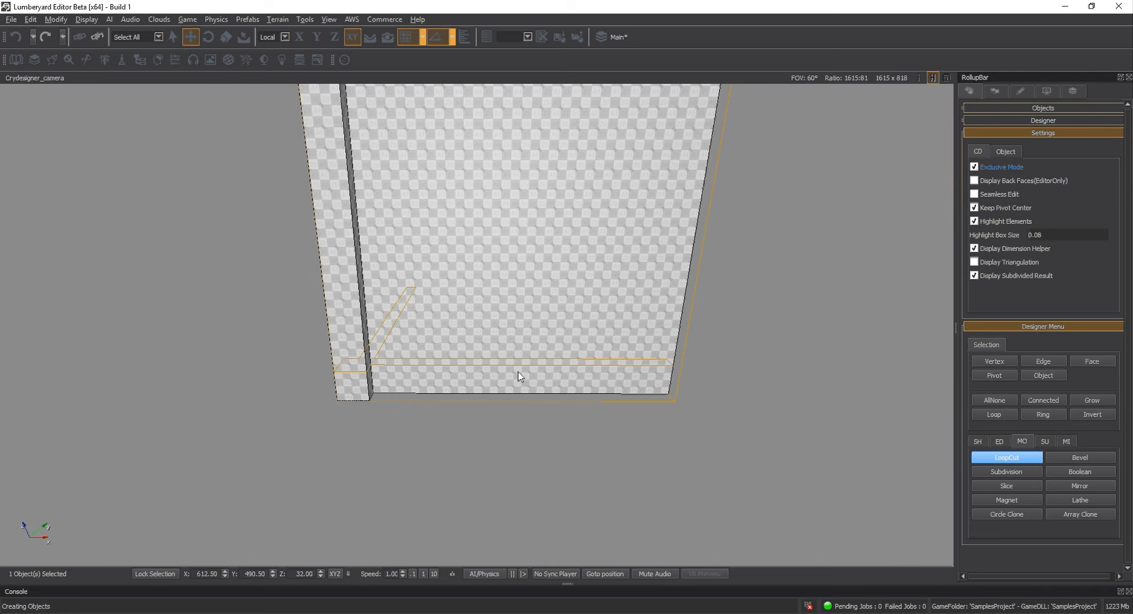
pyautogui.click(519, 374)
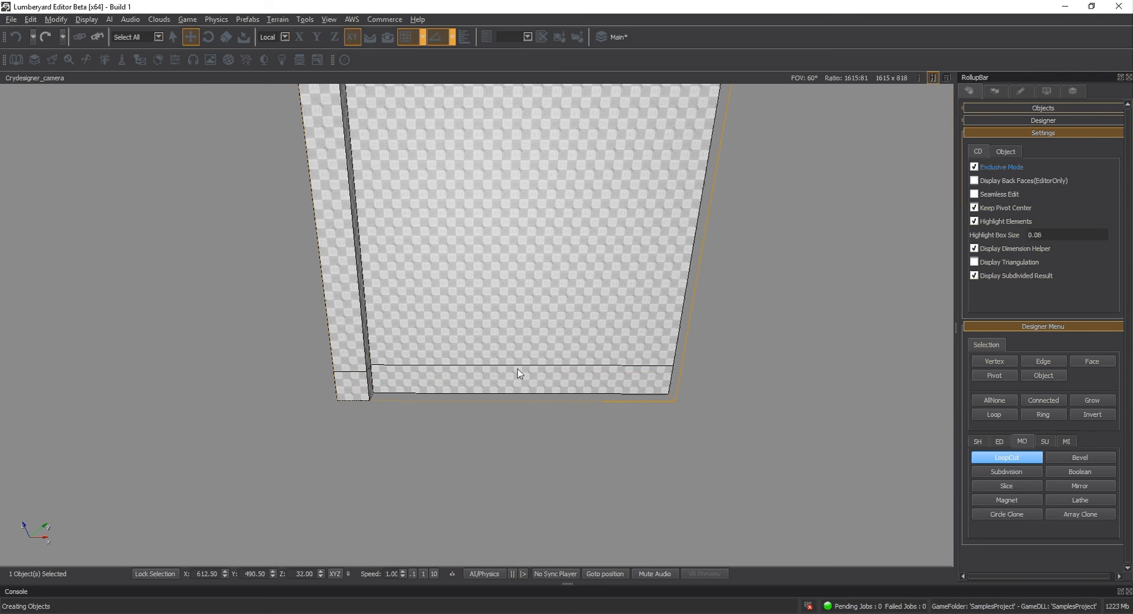
# - Set the grid snap to 0.5 and extrude the base strips of both walls outward to form a ledge
pyautogui.moveTo(518, 374); pyautogui.dragTo(566, 334, button='right')
pyautogui.press('s')
pyautogui.click(1000, 442)
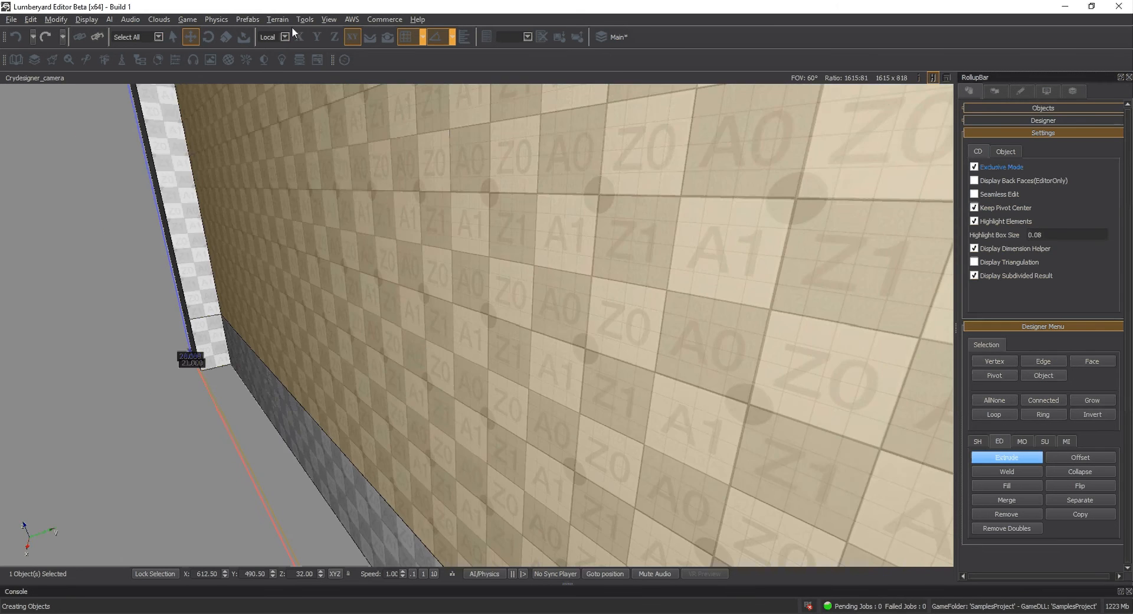
pyautogui.click(423, 36)
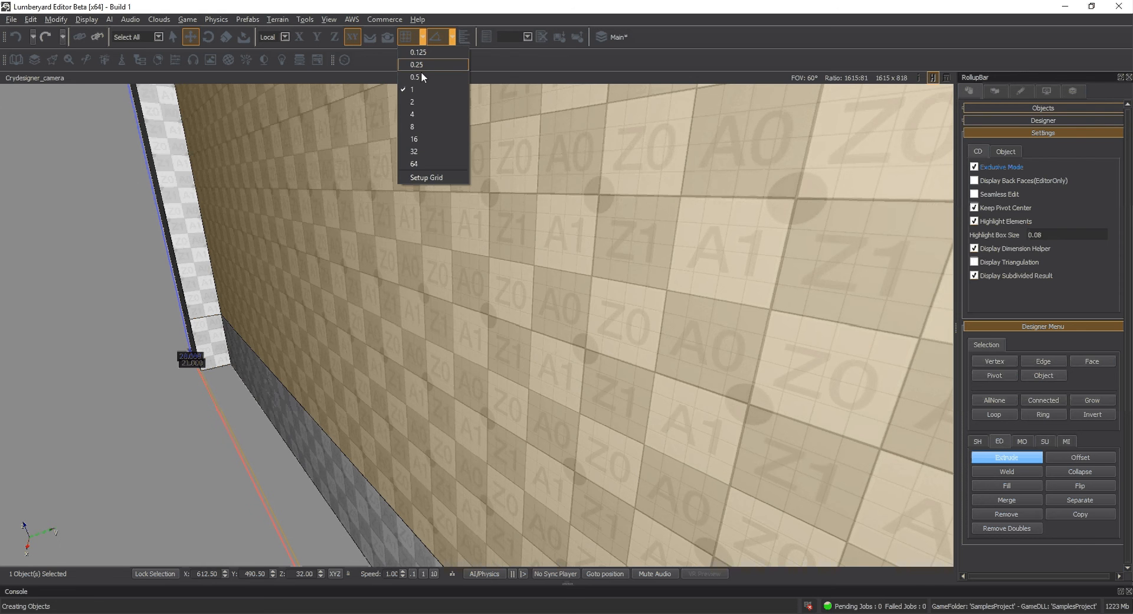
pyautogui.click(420, 74)
pyautogui.moveTo(271, 398); pyautogui.dragTo(142, 453)
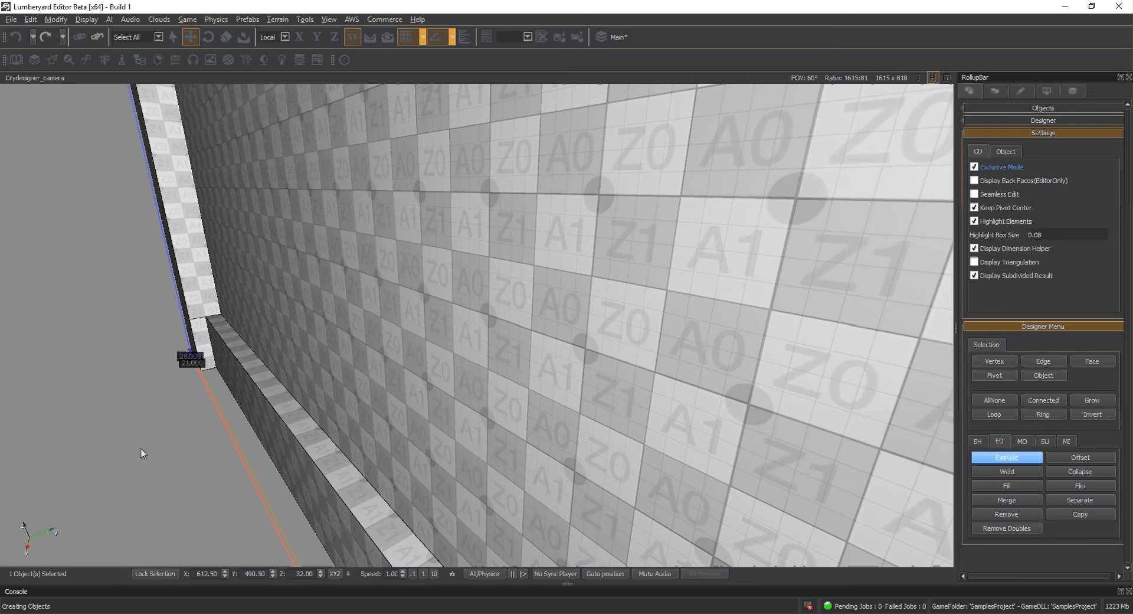
pyautogui.moveTo(141, 453); pyautogui.dragTo(211, 466, button='right')
pyautogui.moveTo(210, 466); pyautogui.dragTo(223, 471)
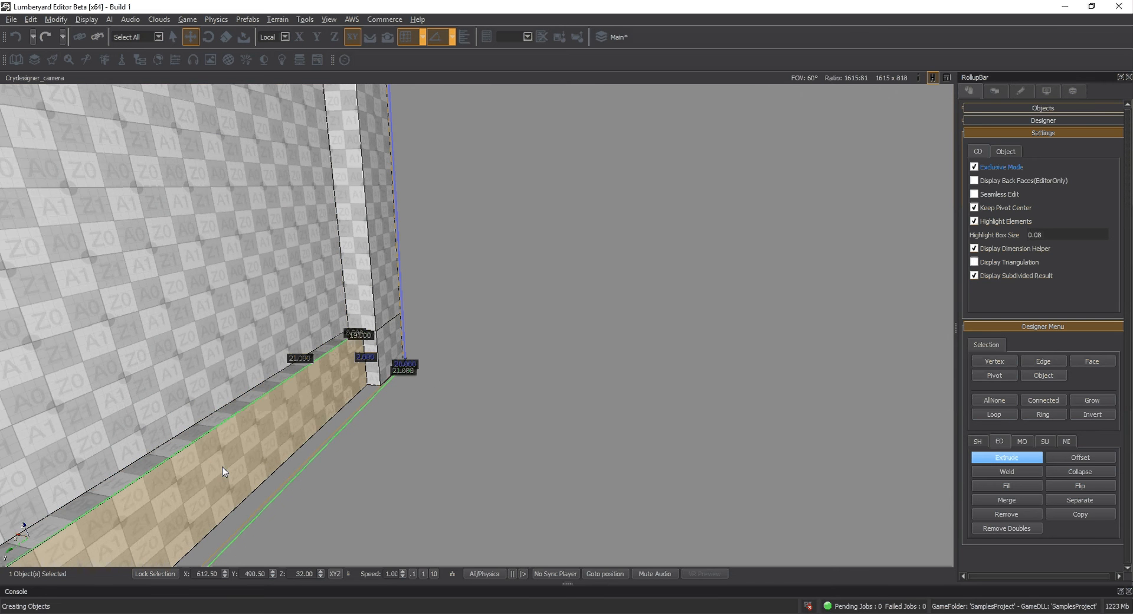
pyautogui.moveTo(221, 466); pyautogui.dragTo(467, 435, button='right')
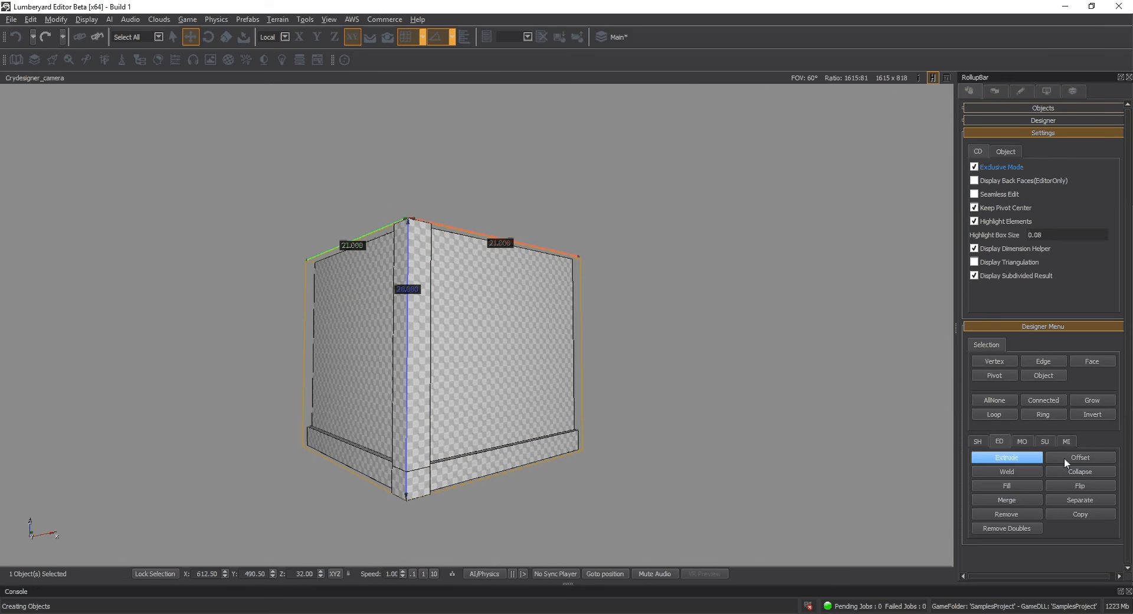
# - Offset the large outer wall face inward to create a smaller window-sized face at its centre
pyautogui.click(977, 443)
pyautogui.moveTo(660, 348); pyautogui.dragTo(659, 350, button='right')
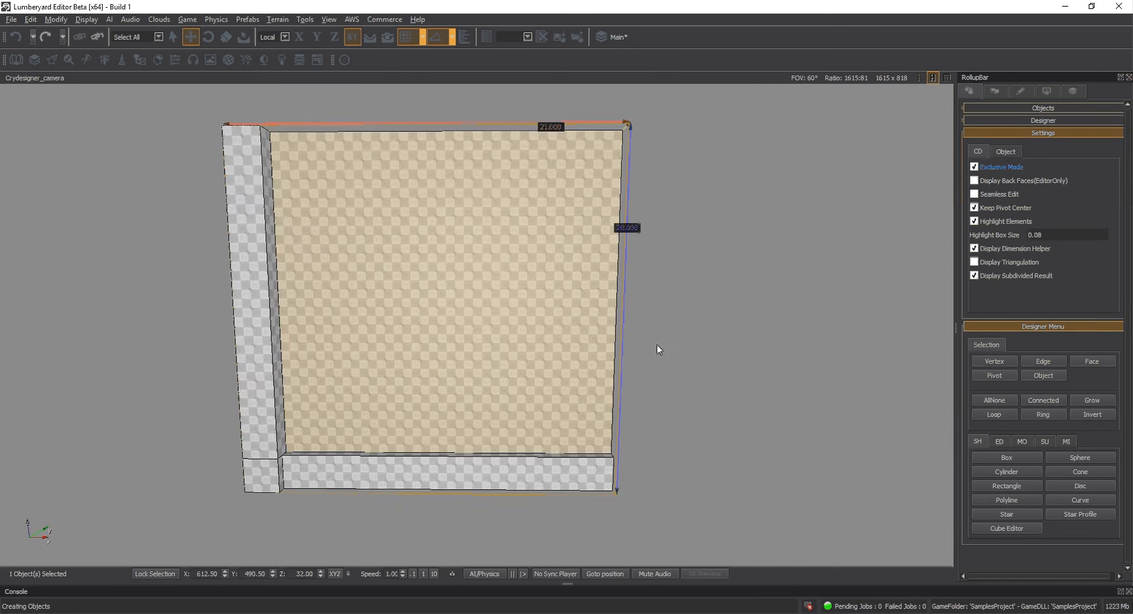
pyautogui.scroll(3, 659, 349)
pyautogui.scroll(-3, 678, 343)
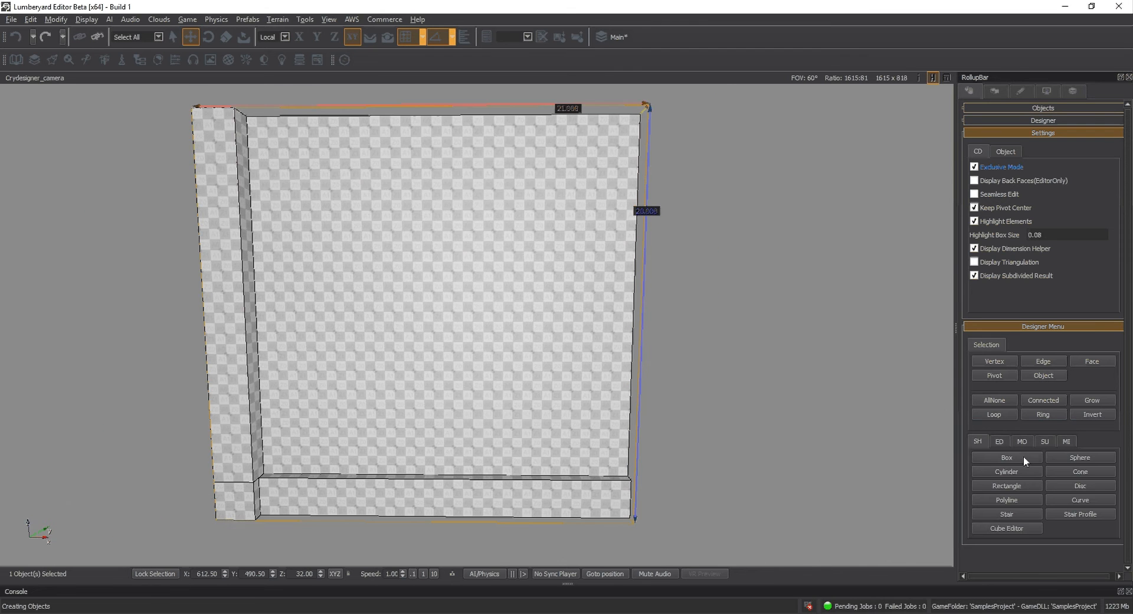
pyautogui.click(1000, 441)
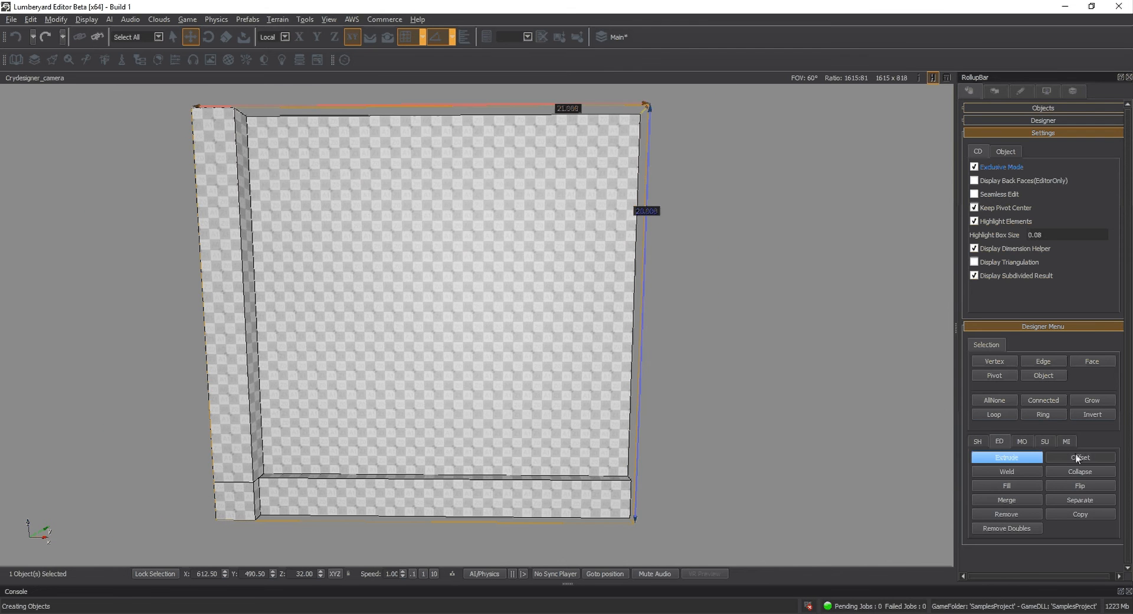
pyautogui.click(1076, 455)
pyautogui.click(480, 289)
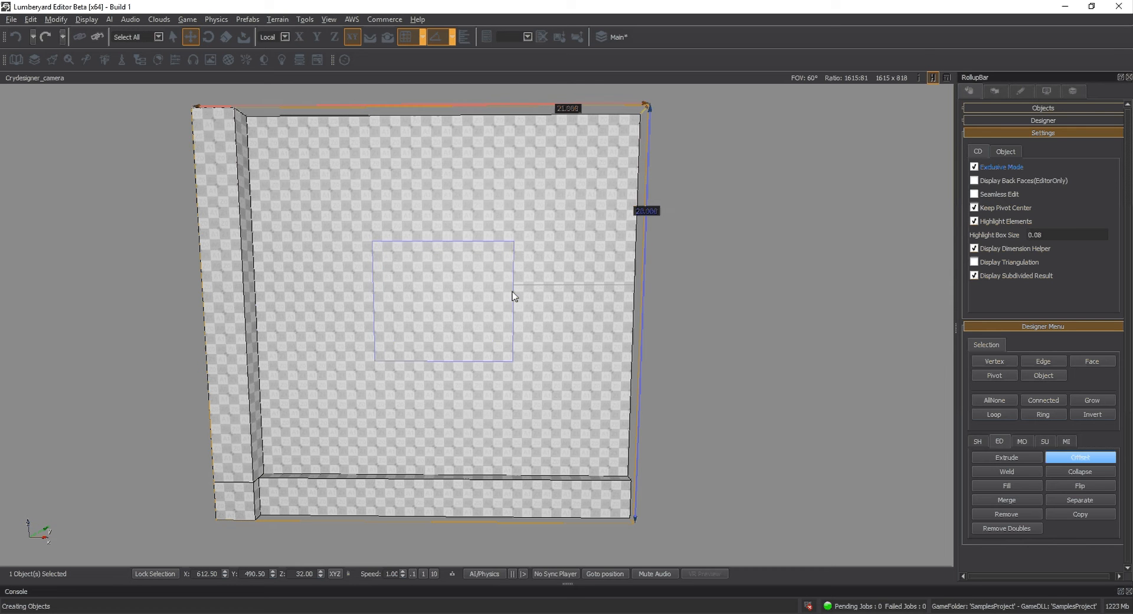
pyautogui.click(514, 295)
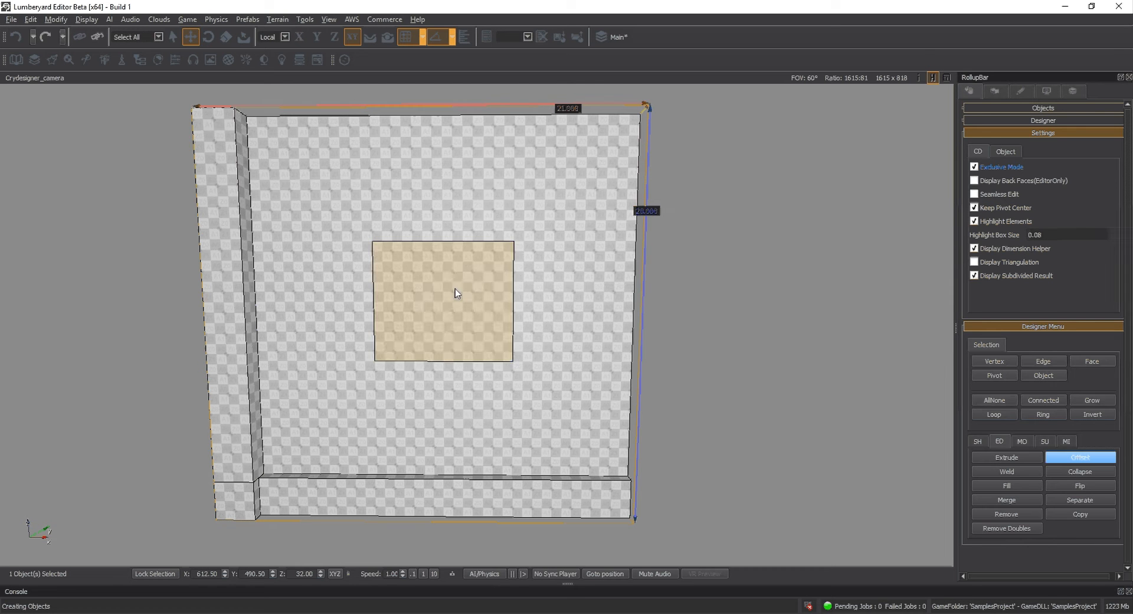
pyautogui.press('Escape')
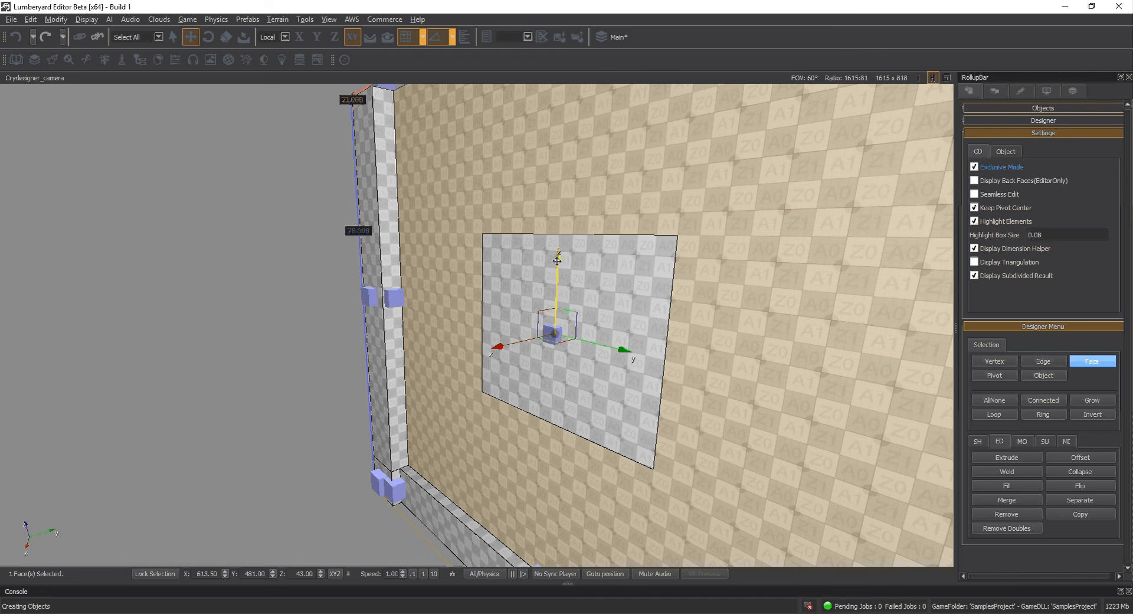
# - Try moving the inset window face vertically and sideways across the wall
pyautogui.moveTo(557, 260); pyautogui.dragTo(665, 359)
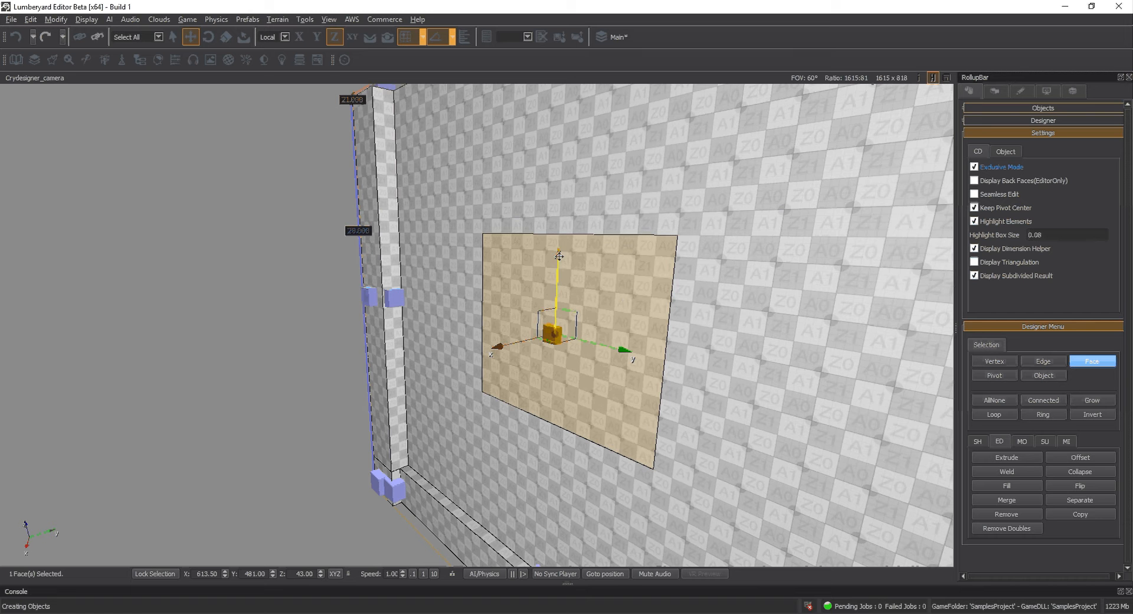
pyautogui.moveTo(559, 256); pyautogui.dragTo(578, 312)
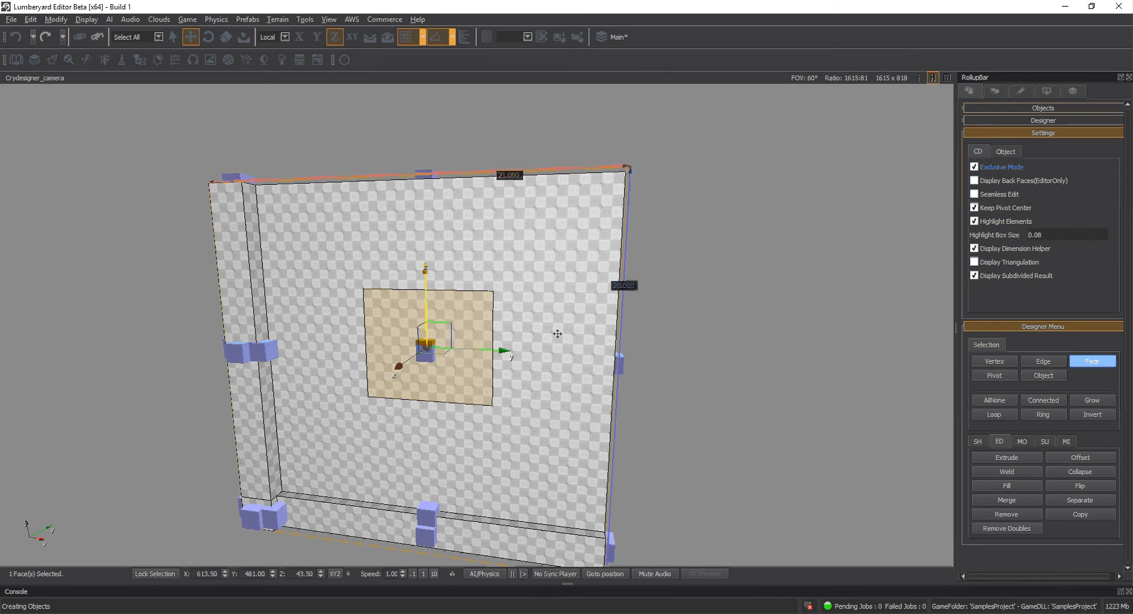
pyautogui.moveTo(558, 333); pyautogui.dragTo(557, 334, button='right')
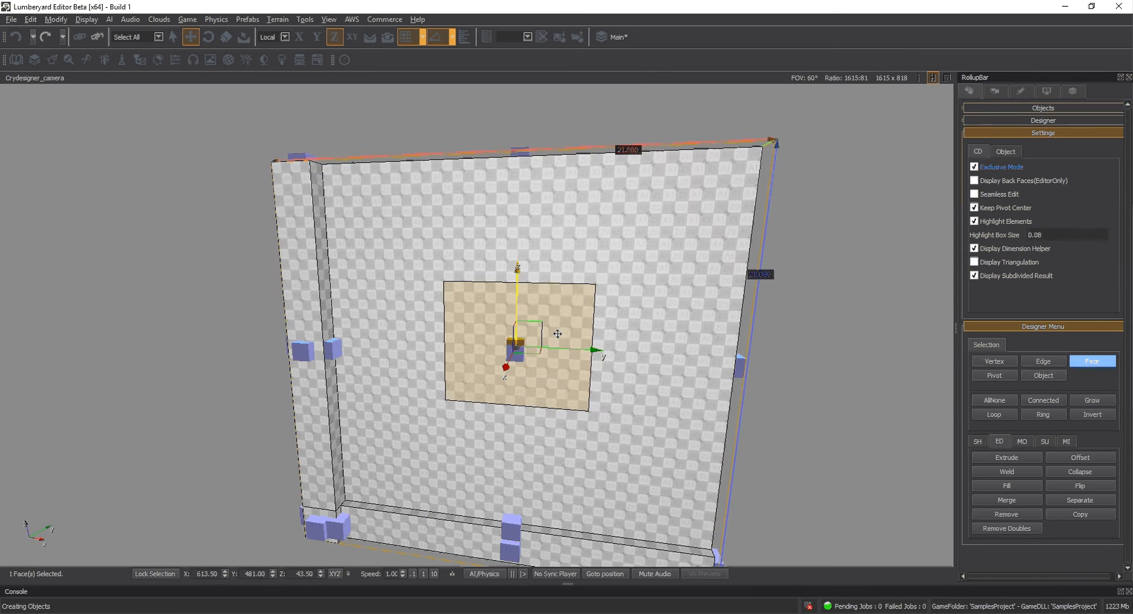
pyautogui.moveTo(557, 334); pyautogui.dragTo(501, 352)
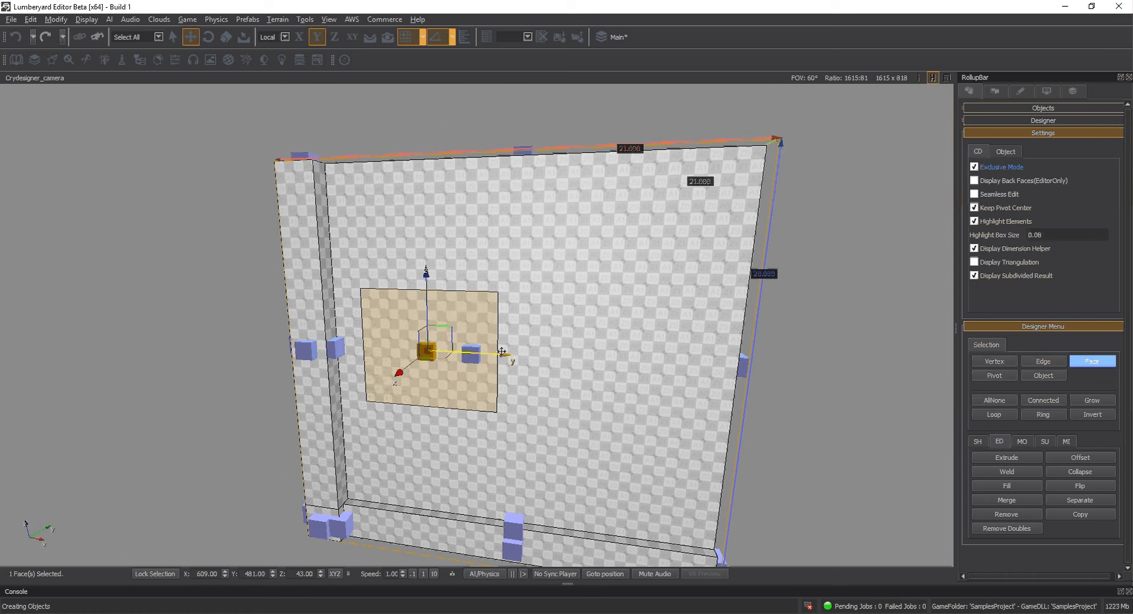
# - Undo the last sideways move and shift the inset face back to the wall's centre at X 613.5
pyautogui.hotkey('ctrl', 'z')
pyautogui.moveTo(501, 331); pyautogui.dragTo(562, 369, button='right')
pyautogui.press('a')
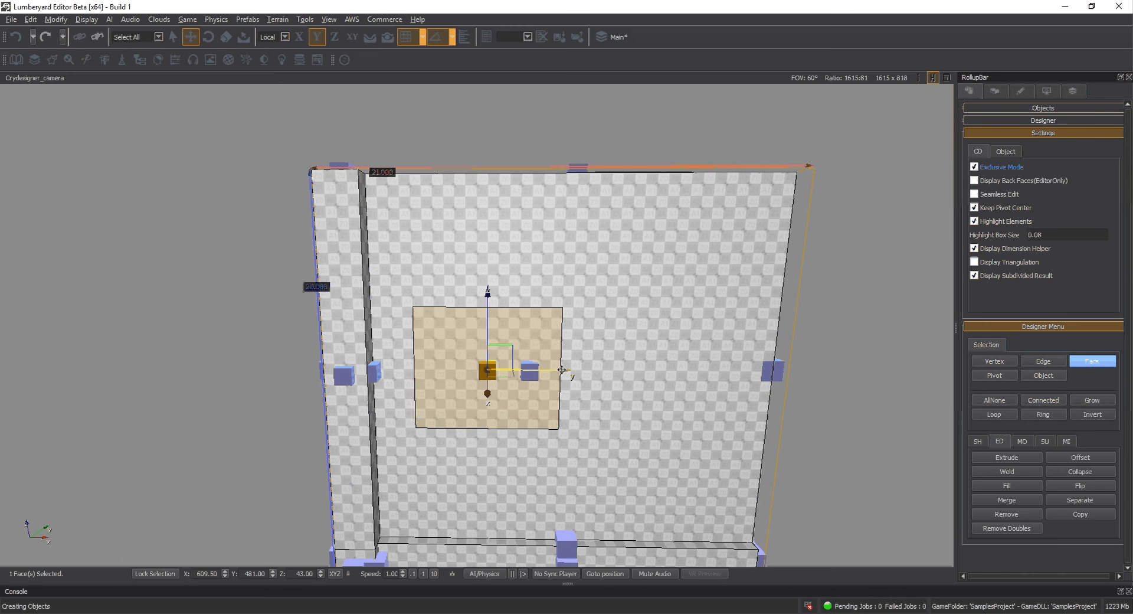
pyautogui.moveTo(562, 370); pyautogui.dragTo(646, 370)
# - Extrude the inset face through the wall's thickness to cut a window opening
pyautogui.moveTo(737, 358); pyautogui.dragTo(734, 356, button='right')
pyautogui.press('d')
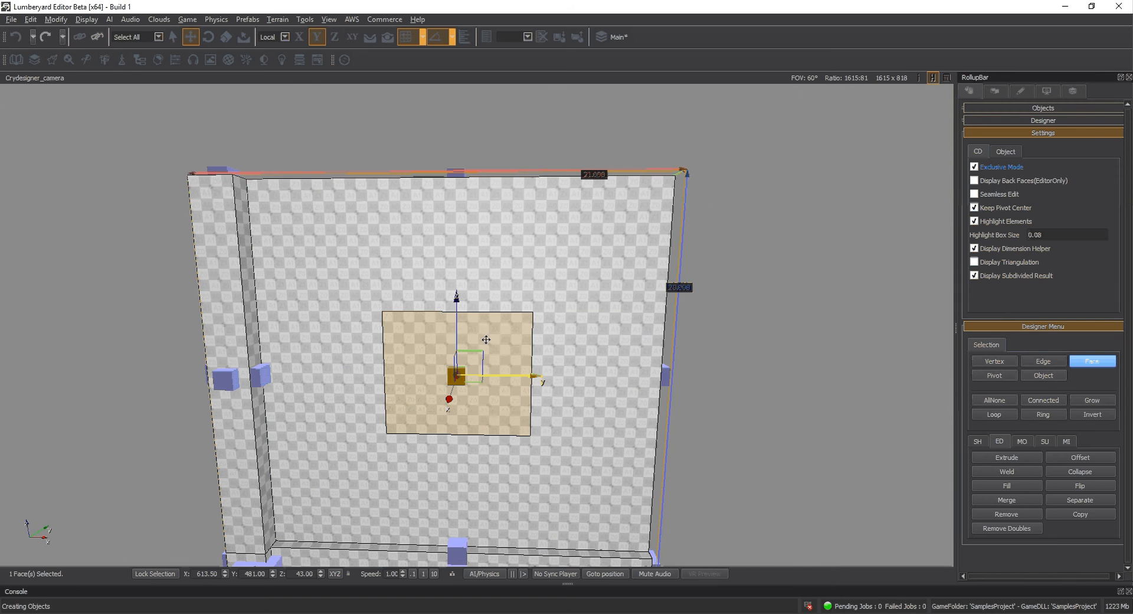
pyautogui.hotkey('shift', 'e')
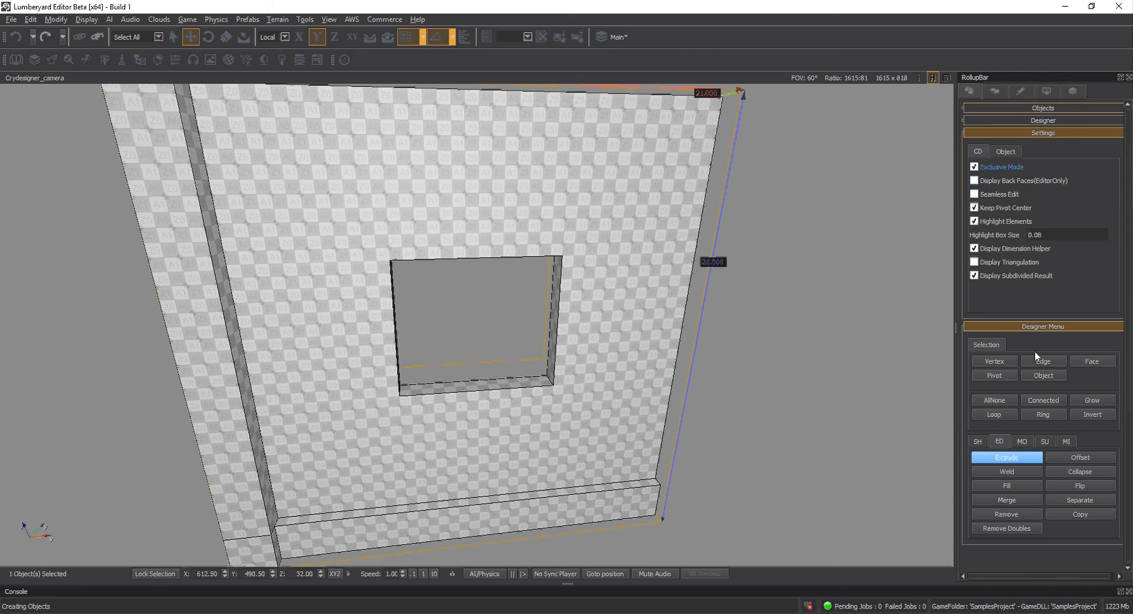
# - Move the bottom face of the window opening down to just above the base ledge to form a doorway
pyautogui.click(1087, 360)
pyautogui.click(482, 374)
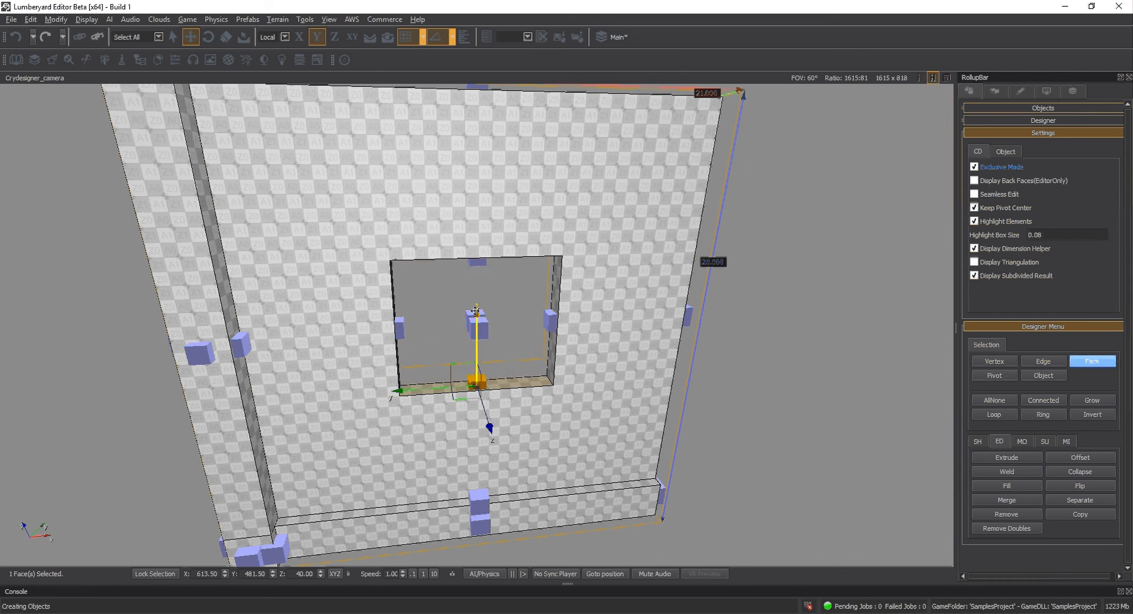
pyautogui.moveTo(475, 310); pyautogui.dragTo(477, 431)
pyautogui.click(775, 447)
pyautogui.keyDown('alt'); pyautogui.moveTo(776, 447); pyautogui.dragTo(721, 464, button='middle'); pyautogui.keyUp('alt')
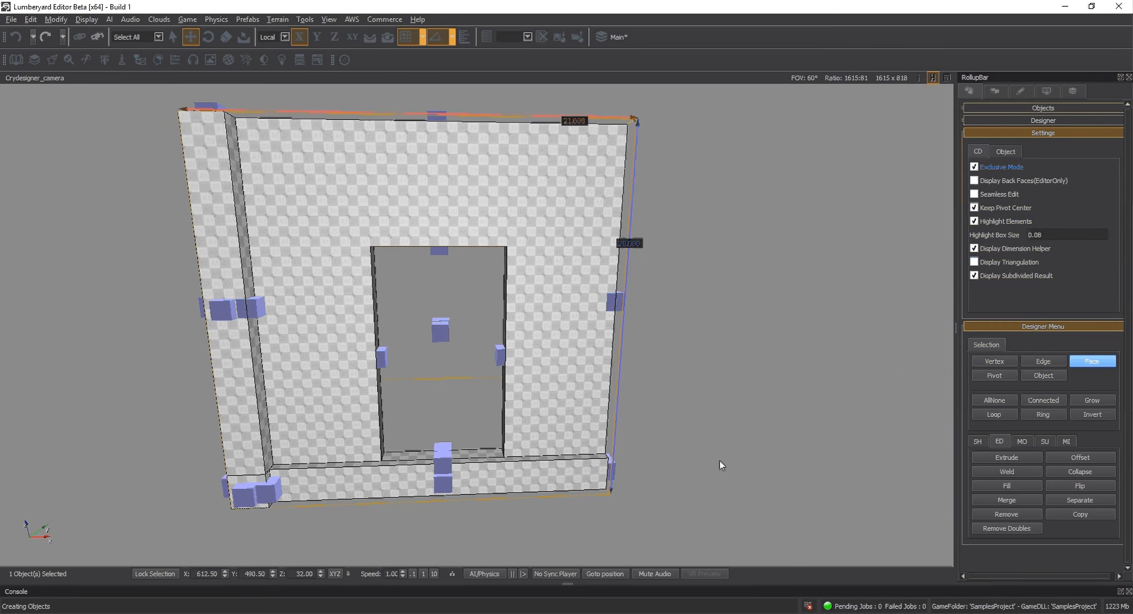
# - Examine the doorway opening and the surrounding wall from the front, up close and from the side
pyautogui.scroll(3, 720, 464)
pyautogui.moveTo(720, 459); pyautogui.dragTo(720, 460, button='right')
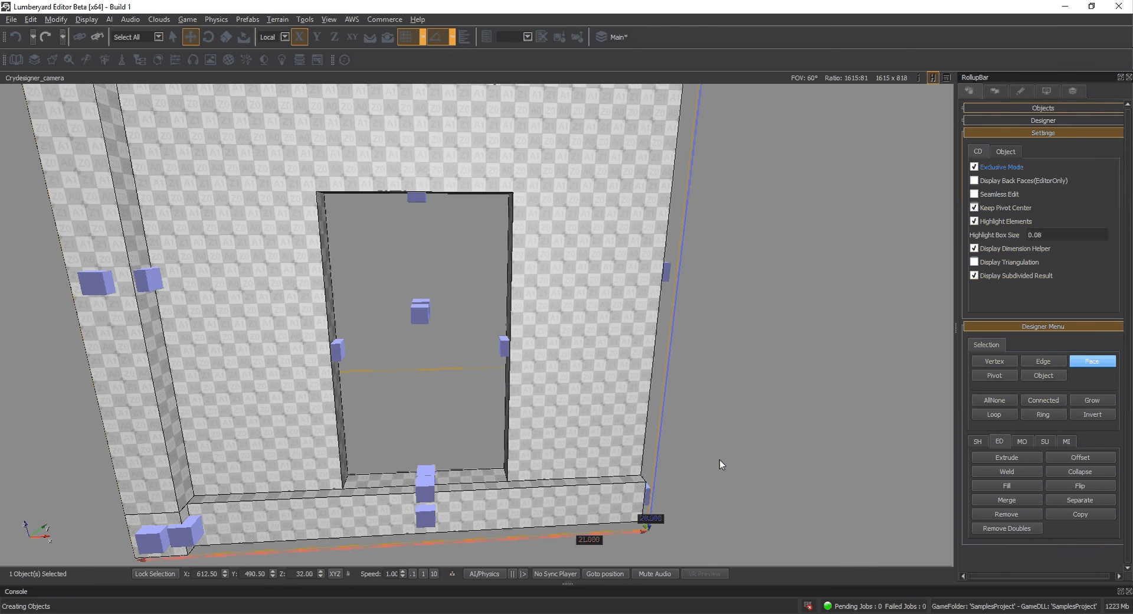
pyautogui.keyDown('alt'); pyautogui.moveTo(720, 459); pyautogui.dragTo(721, 464, button='middle'); pyautogui.keyUp('alt')
pyautogui.press('d')
pyautogui.press('s')
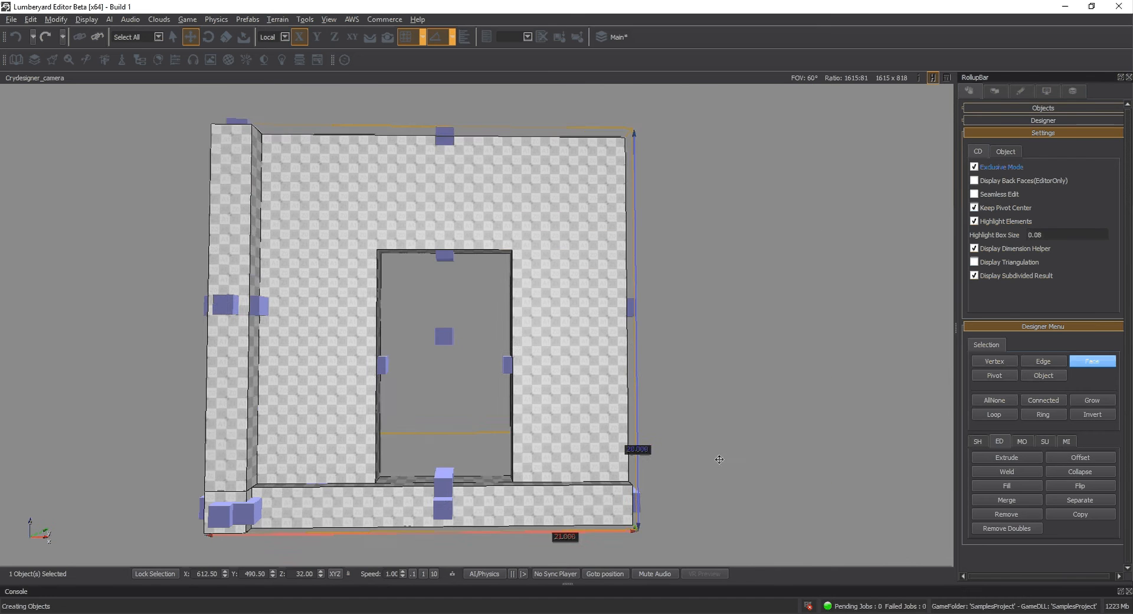
pyautogui.moveTo(719, 459); pyautogui.dragTo(719, 459, button='right')
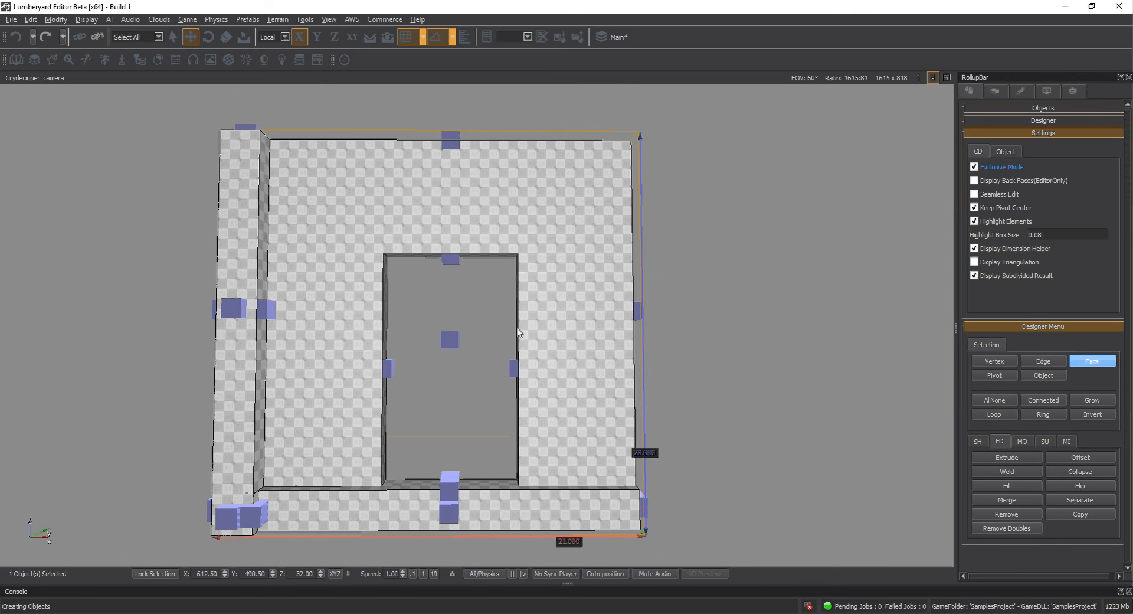
pyautogui.moveTo(518, 333); pyautogui.dragTo(546, 349, button='middle')
pyautogui.moveTo(545, 344); pyautogui.dragTo(546, 344, button='right')
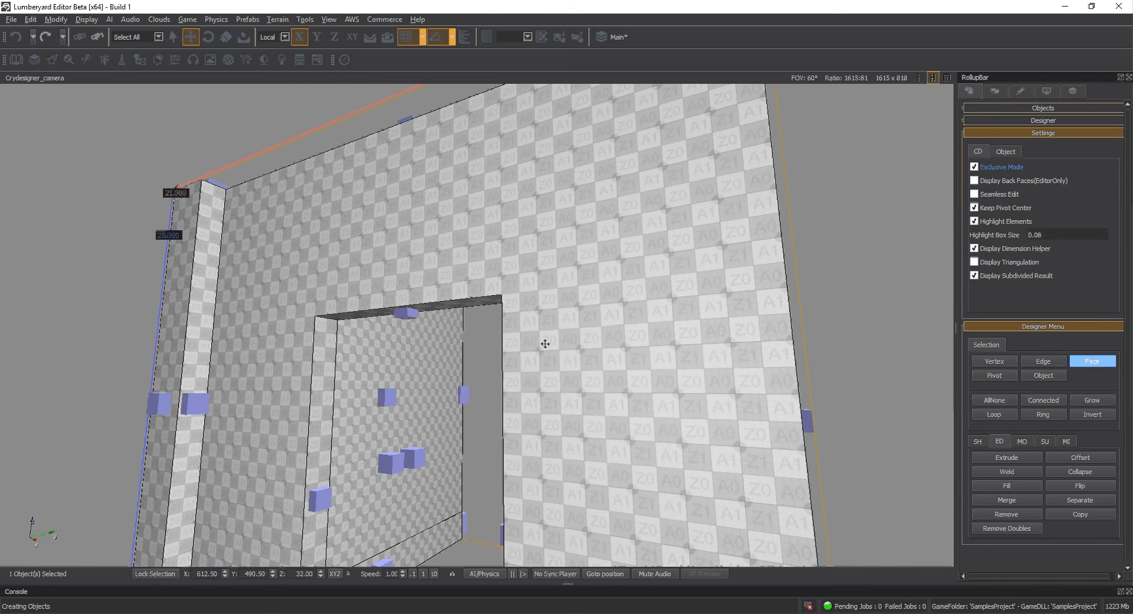
pyautogui.scroll(-5, 545, 344)
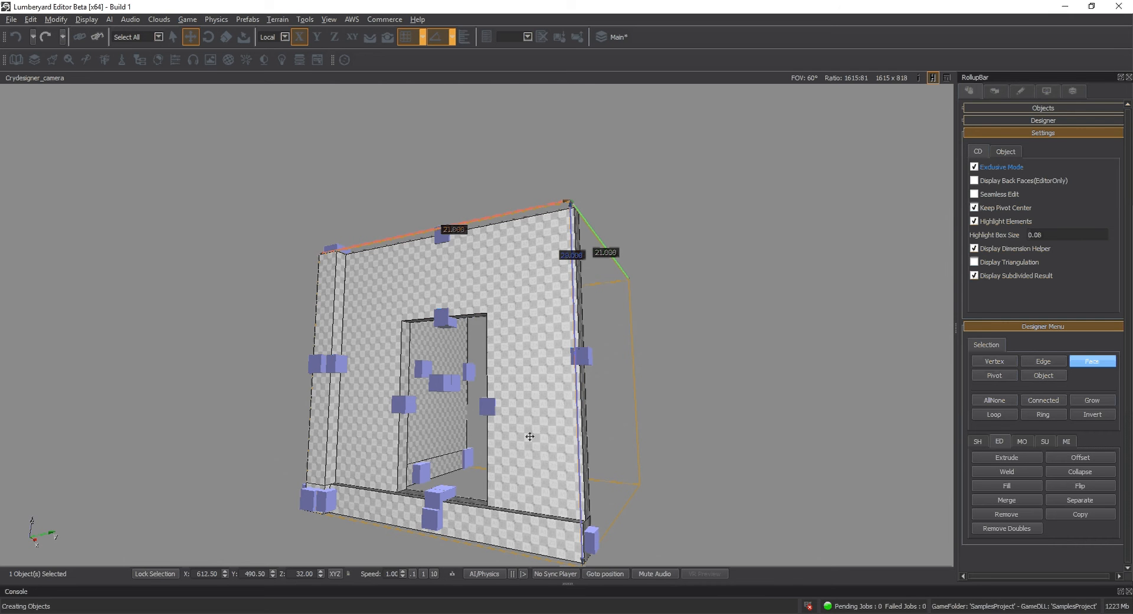
pyautogui.keyDown('alt'); pyautogui.moveTo(529, 436); pyautogui.dragTo(528, 438, button='middle'); pyautogui.keyUp('alt')
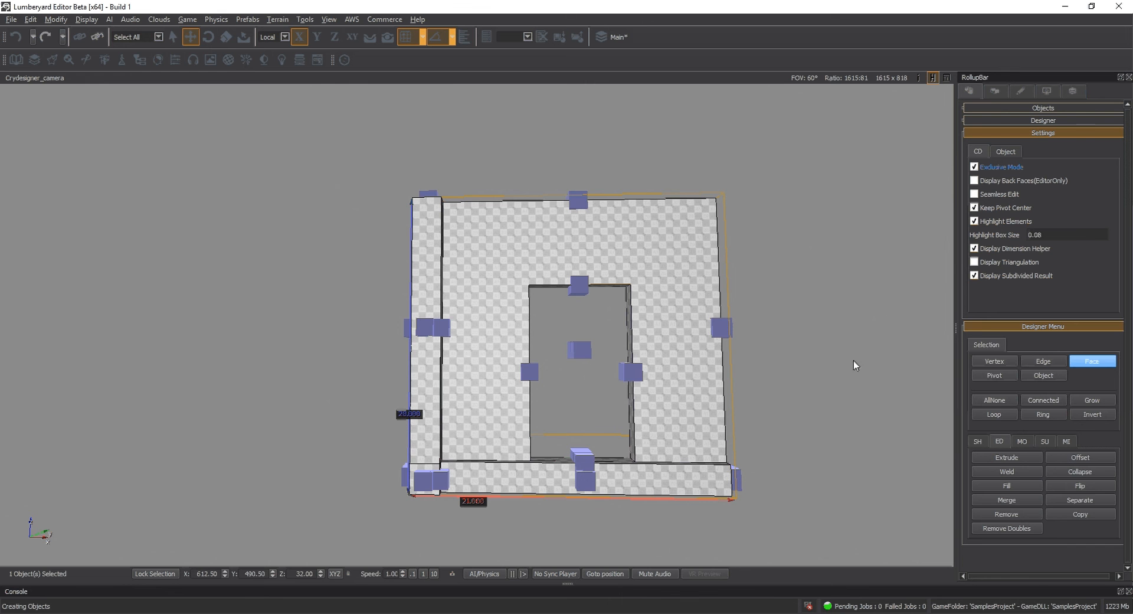
# - Return to object selection, deselect the wall to show it in the level, and reselect it for editing
pyautogui.click(1049, 374)
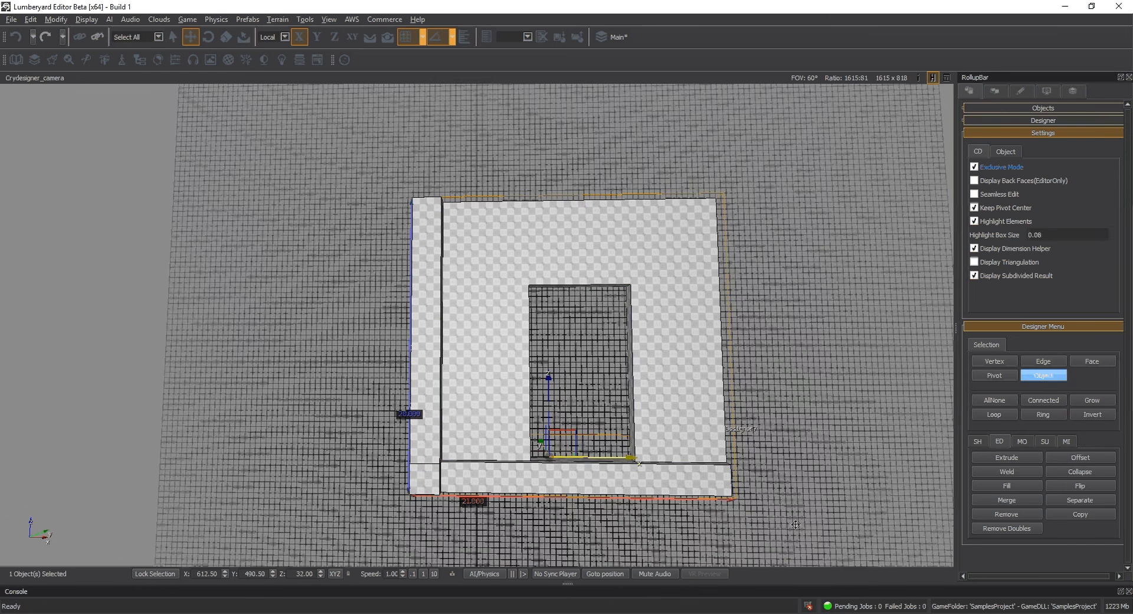
pyautogui.click(796, 524)
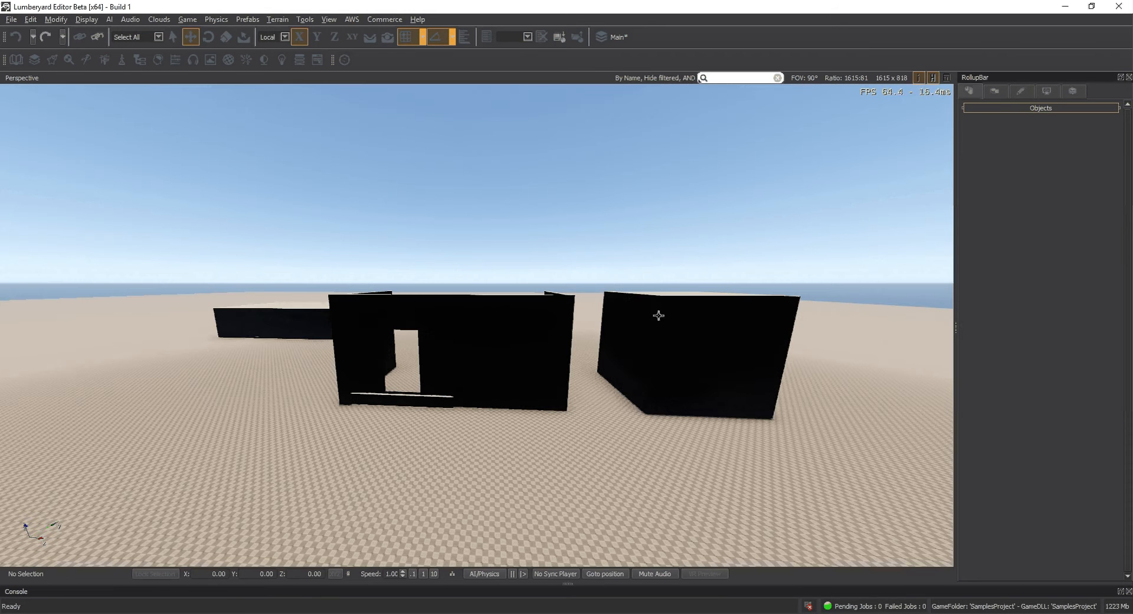
pyautogui.click(626, 351)
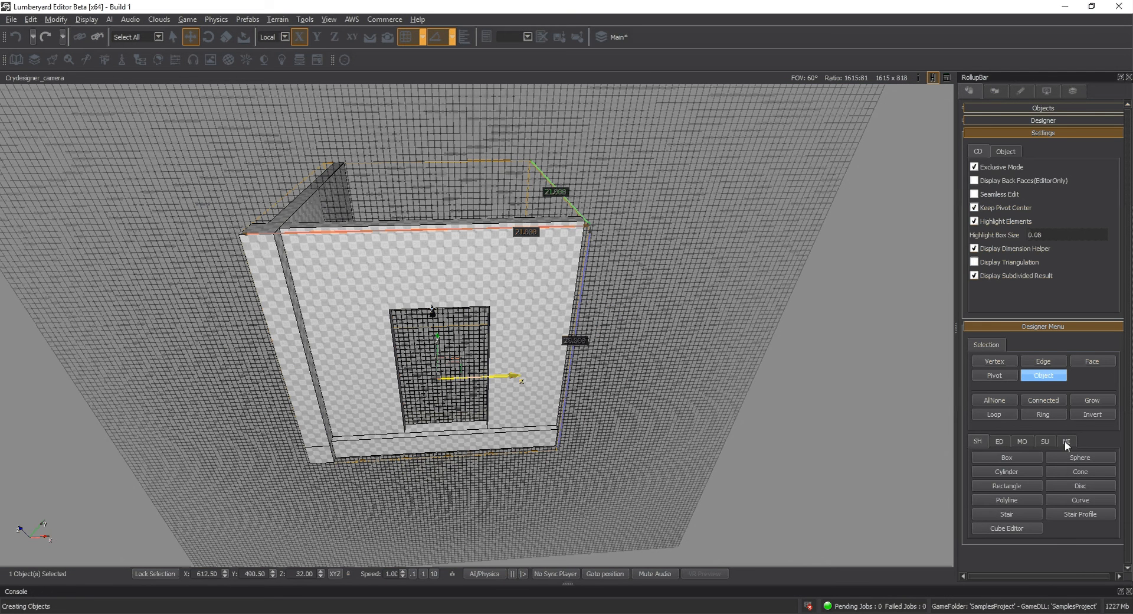
# - Bring up the OBJ export save dialog for the wall and close it without saving
pyautogui.click(1067, 443)
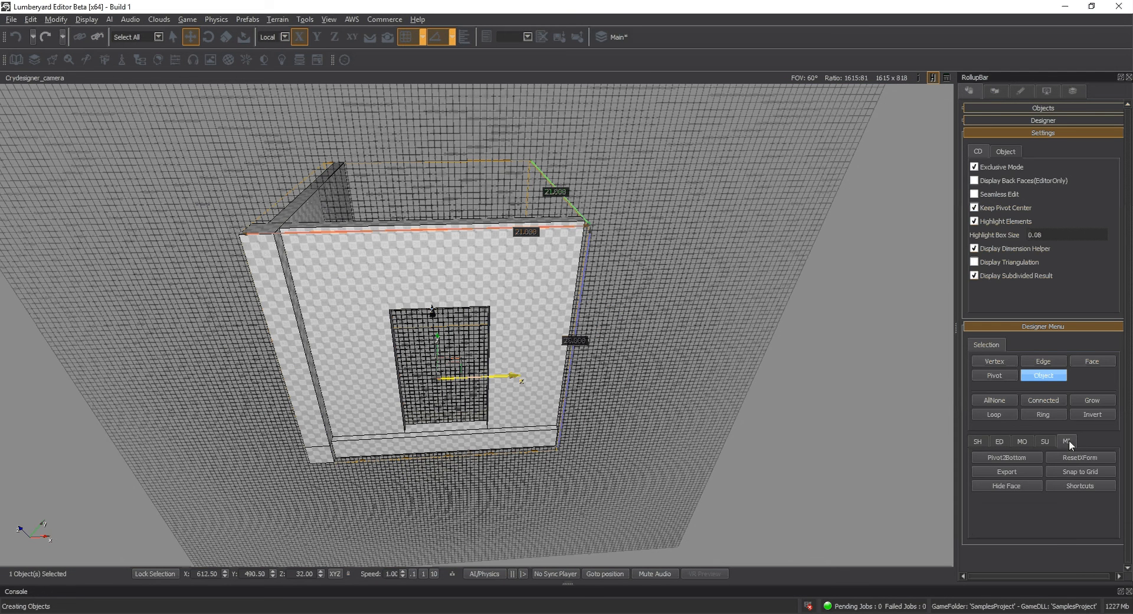
pyautogui.click(1000, 472)
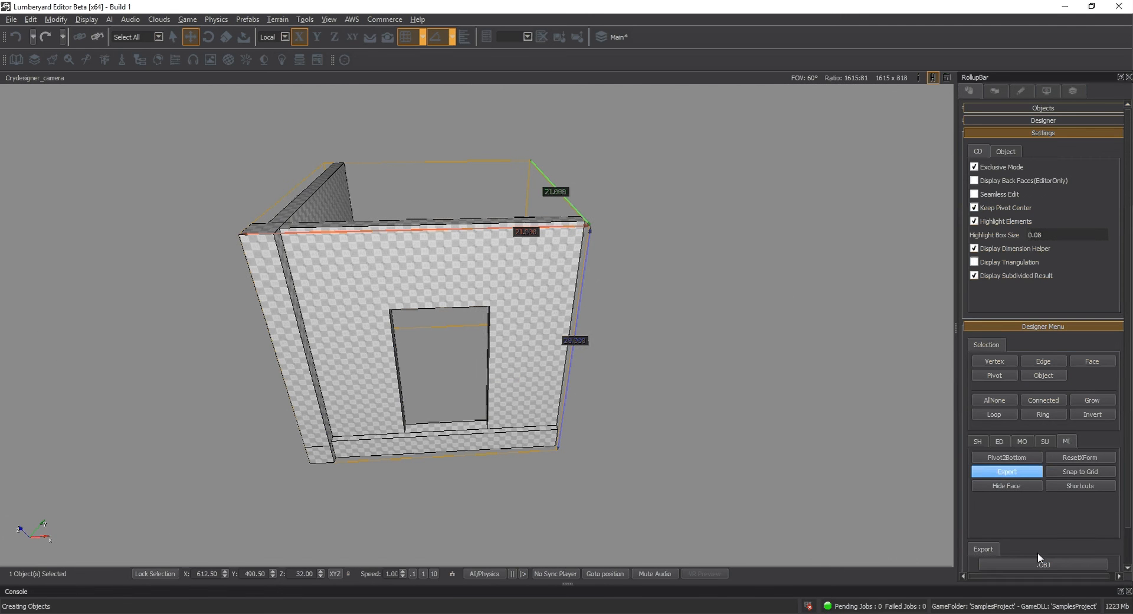
pyautogui.scroll(-1, 1037, 551)
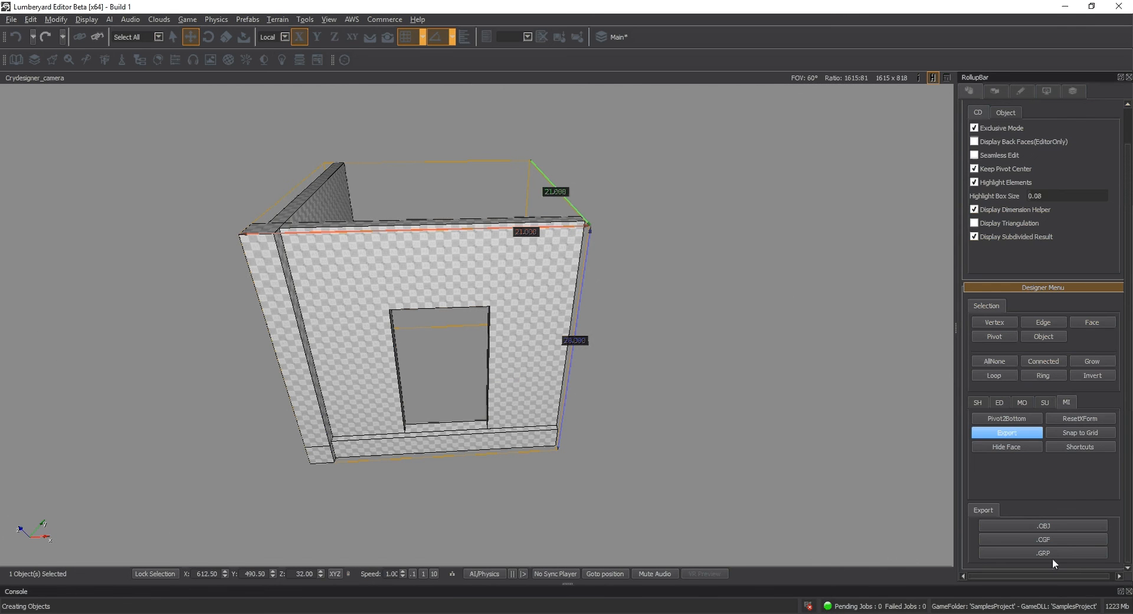
pyautogui.click(1049, 527)
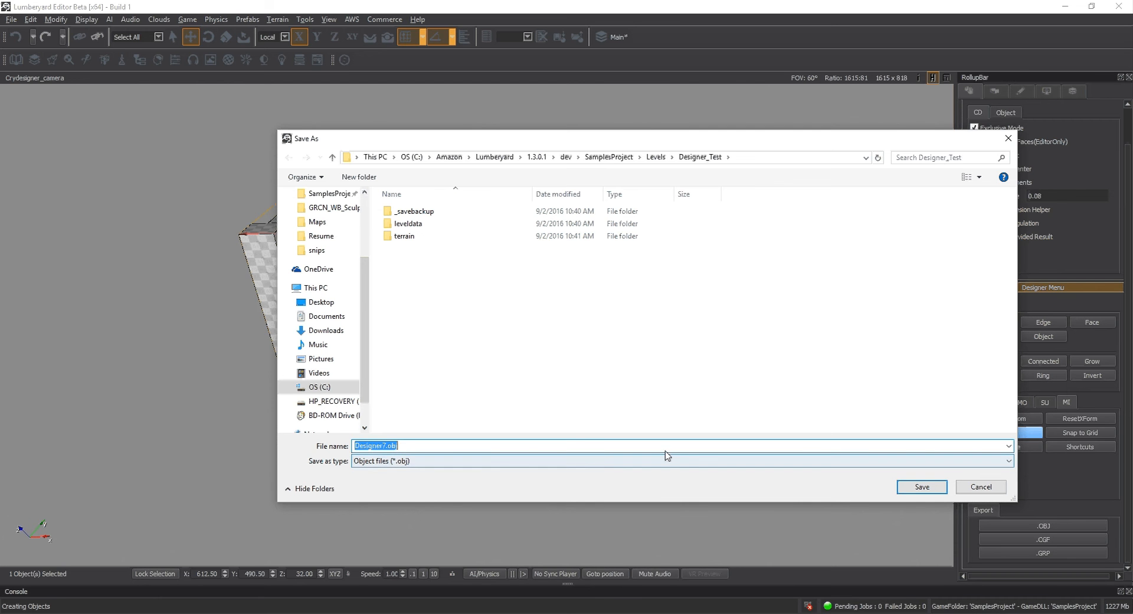
pyautogui.click(994, 487)
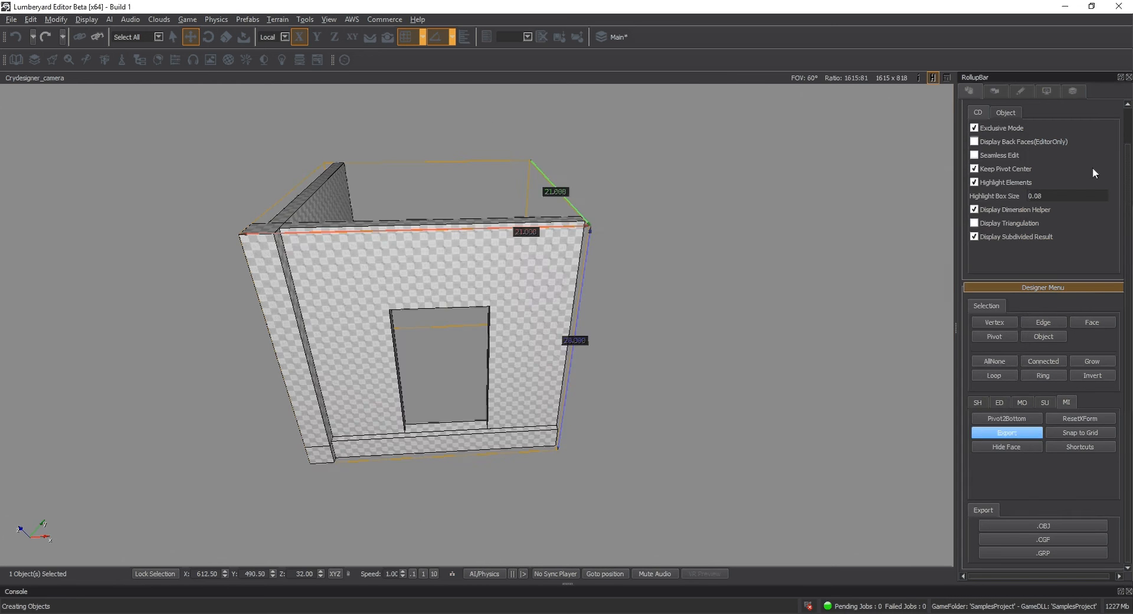
# - Review the wall's object settings and the Designer display settings
pyautogui.click(1006, 112)
pyautogui.click(979, 112)
pyautogui.scroll(2, 1026, 144)
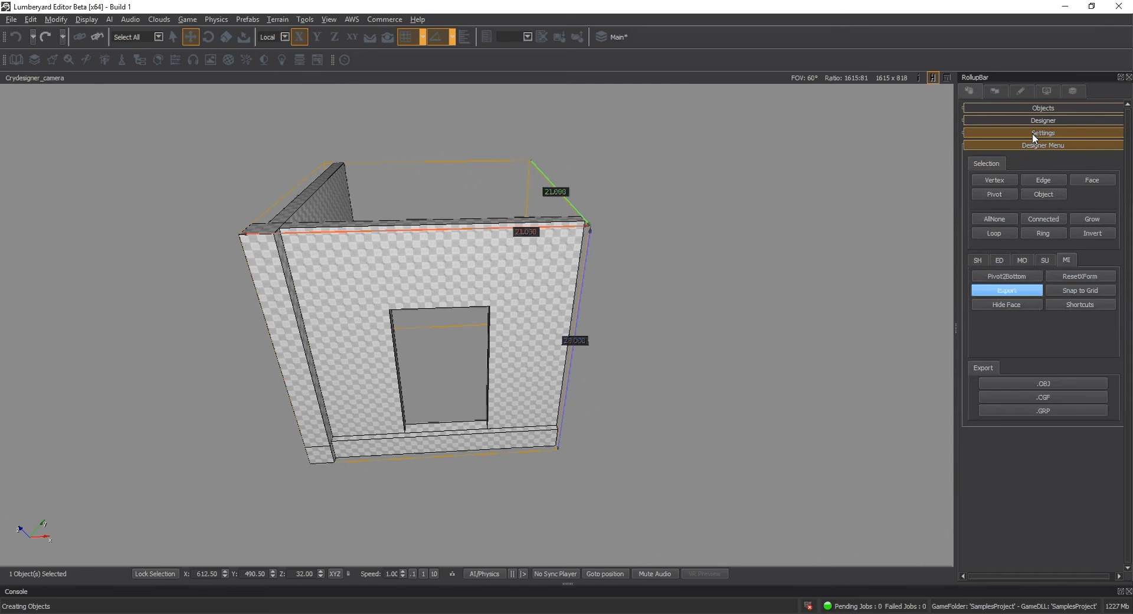
pyautogui.click(1009, 153)
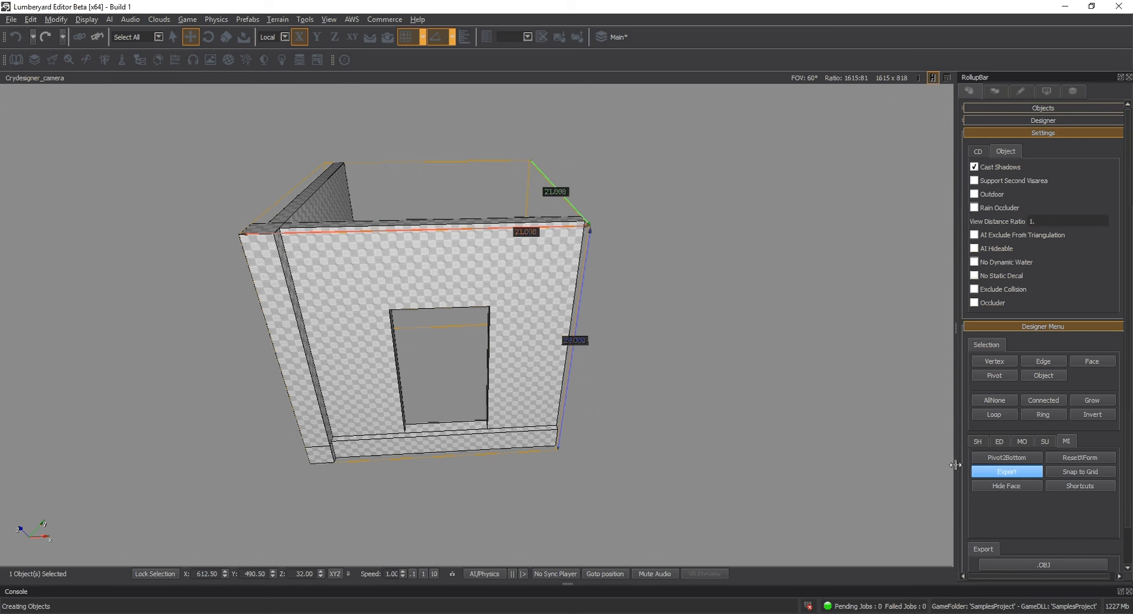
pyautogui.click(1044, 375)
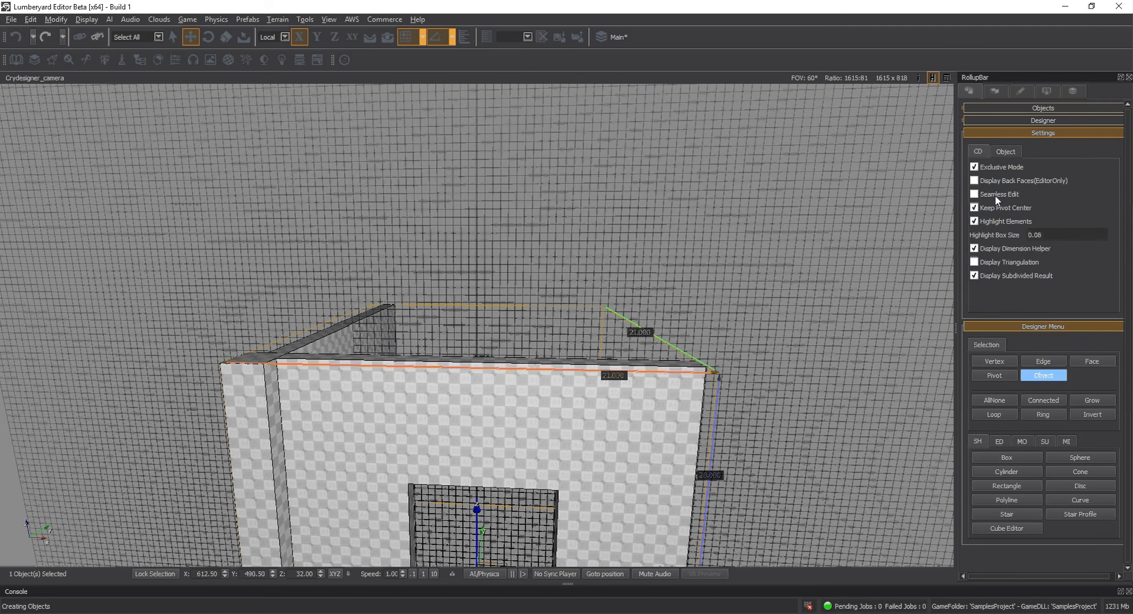
pyautogui.click(1010, 151)
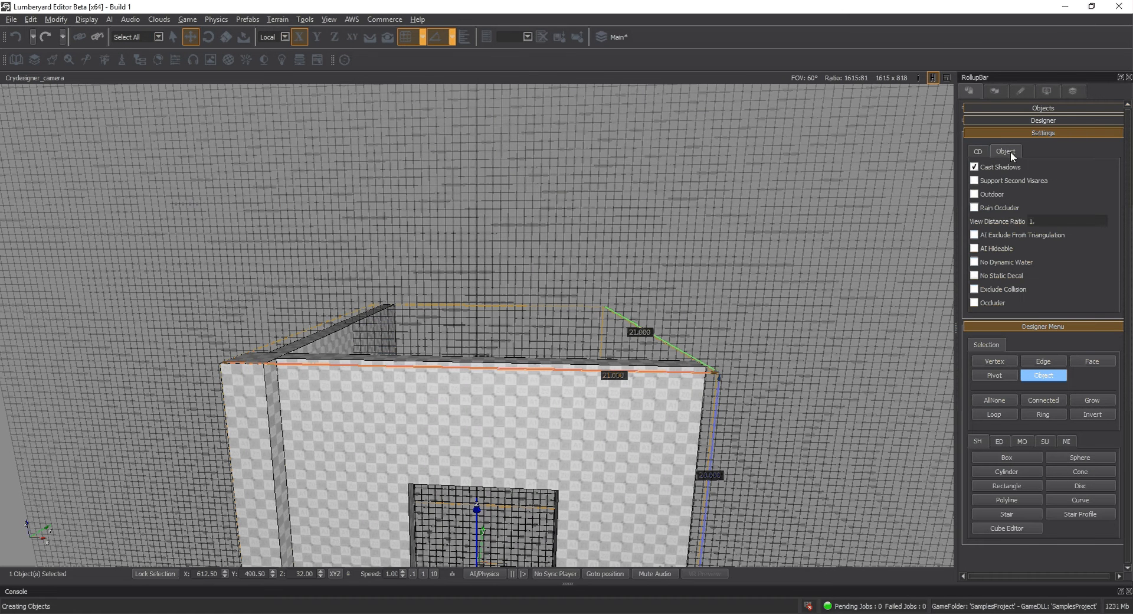
pyautogui.click(978, 155)
# - Rename the wall object as Wall_Corner_01
pyautogui.click(1053, 120)
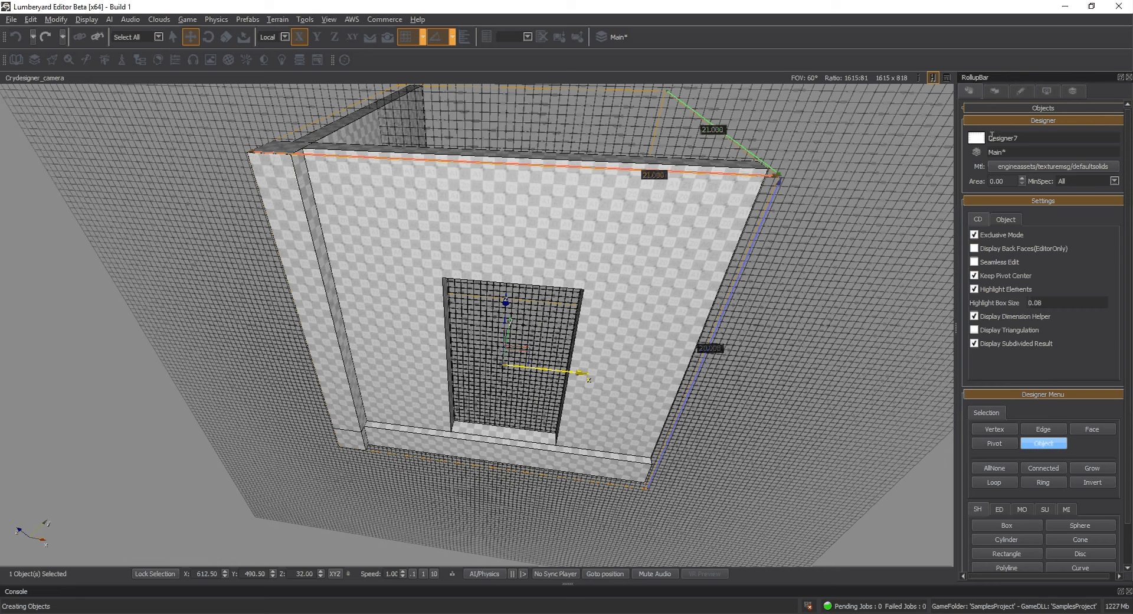
pyautogui.moveTo(991, 136); pyautogui.dragTo(1049, 135)
pyautogui.write('Wall_Corner_01')
# - Check the file name proposed for the renamed wall's OBJ export and cancel the save dialog
pyautogui.click(1066, 508)
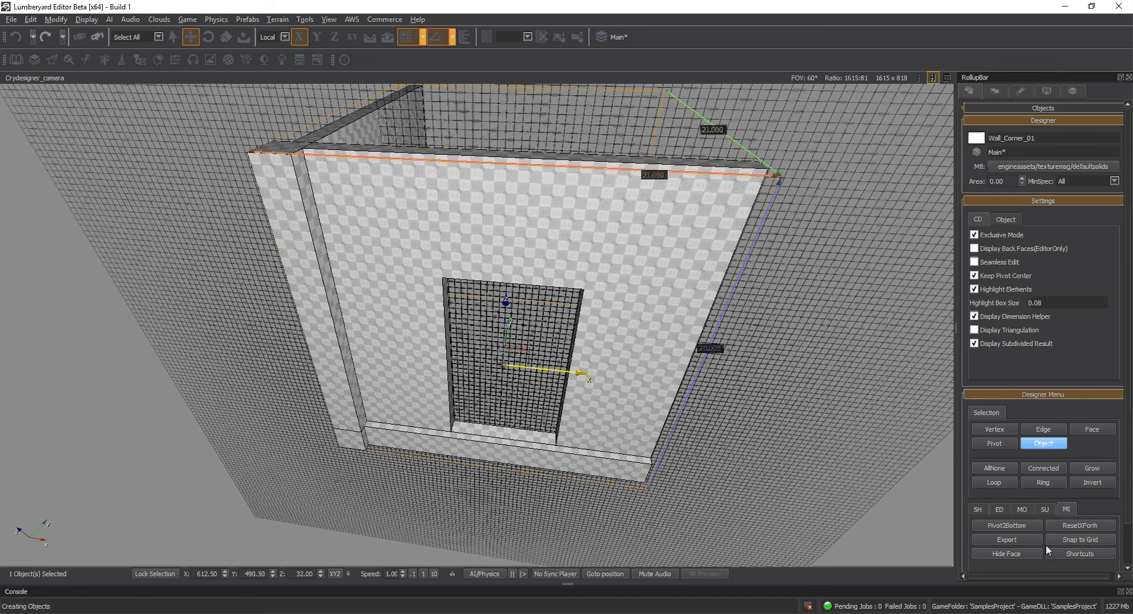
pyautogui.click(1008, 540)
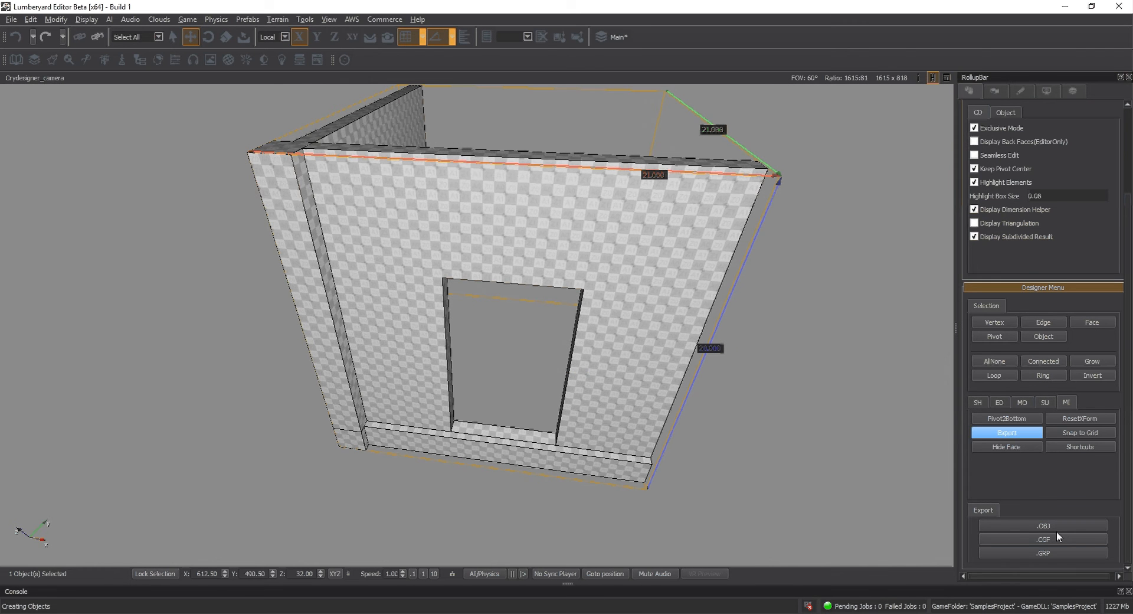
pyautogui.click(1057, 530)
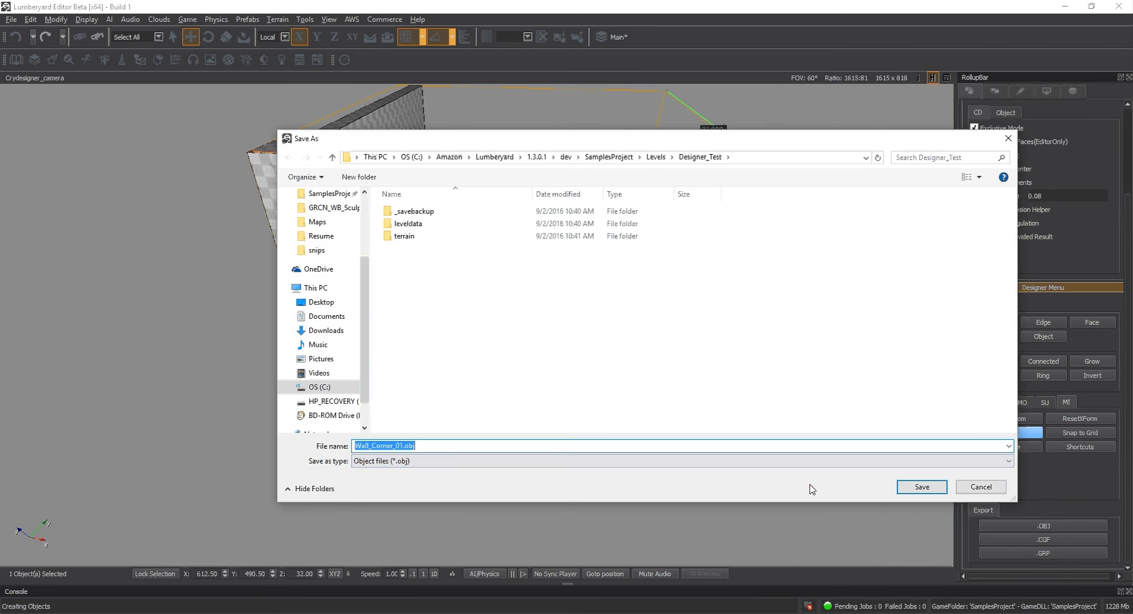
pyautogui.click(981, 487)
pyautogui.scroll(3, 1035, 222)
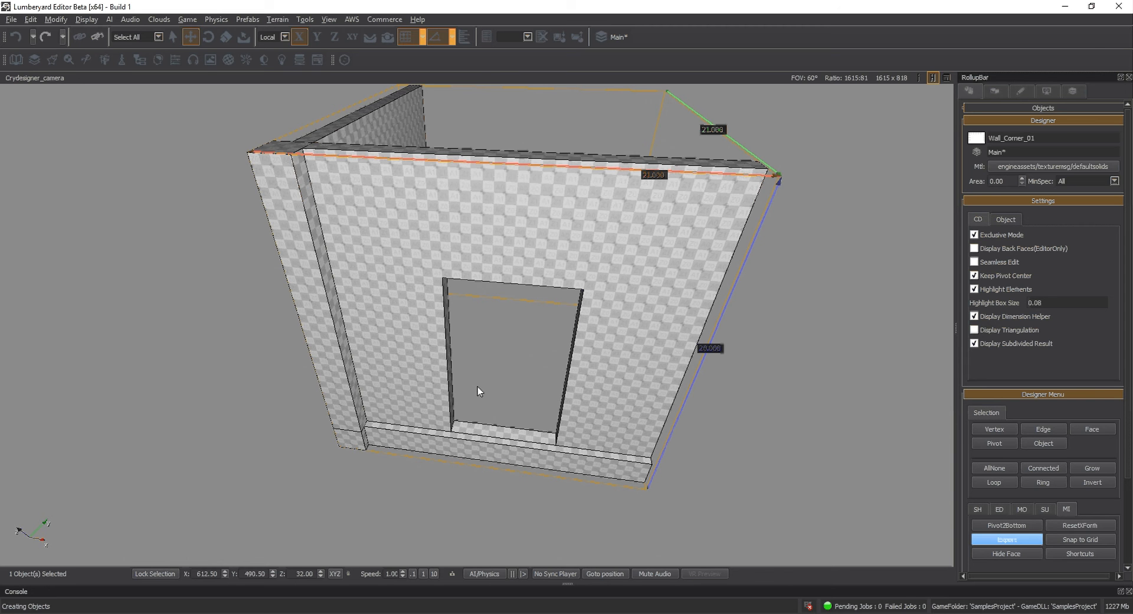
pyautogui.keyDown('alt'); pyautogui.moveTo(476, 387); pyautogui.dragTo(483, 394, button='middle'); pyautogui.keyUp('alt')
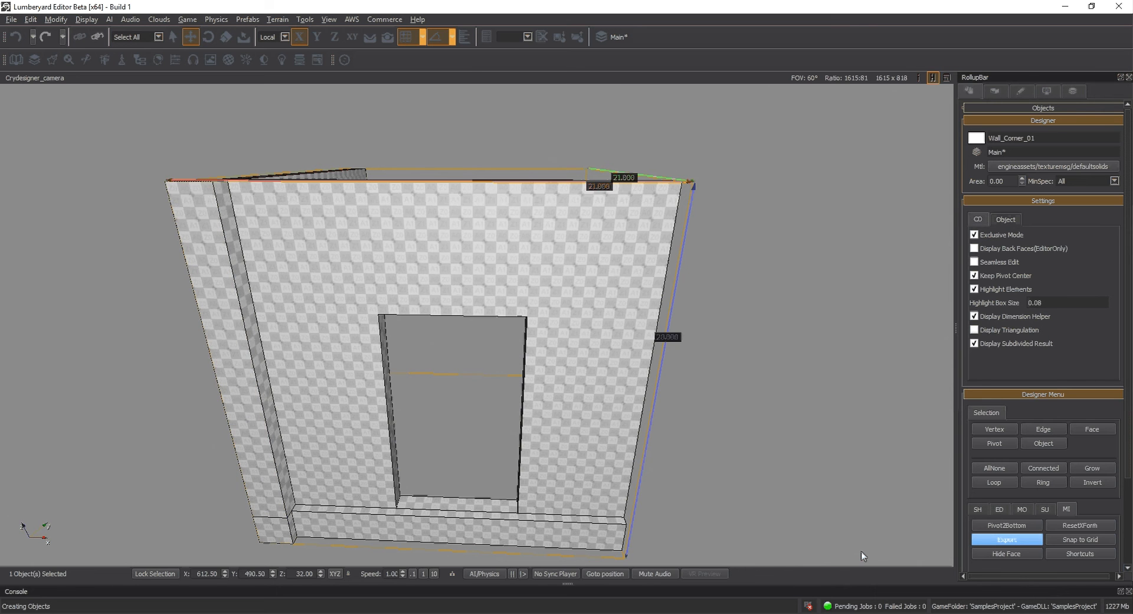
pyautogui.moveTo(724, 402); pyautogui.dragTo(723, 401, button='right')
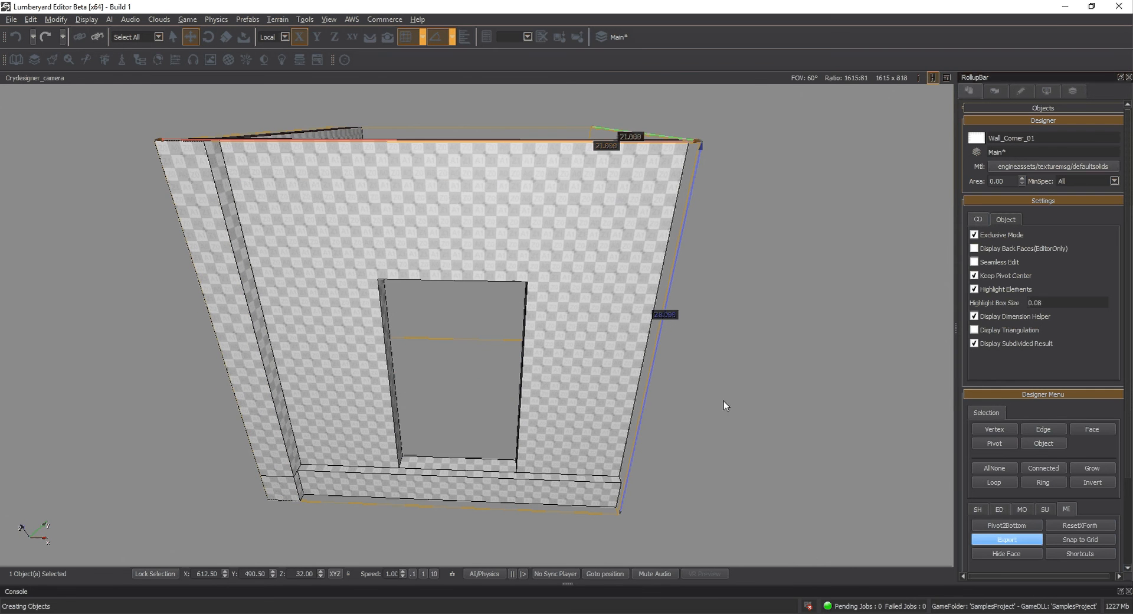
pyautogui.click(1046, 511)
pyautogui.click(1026, 508)
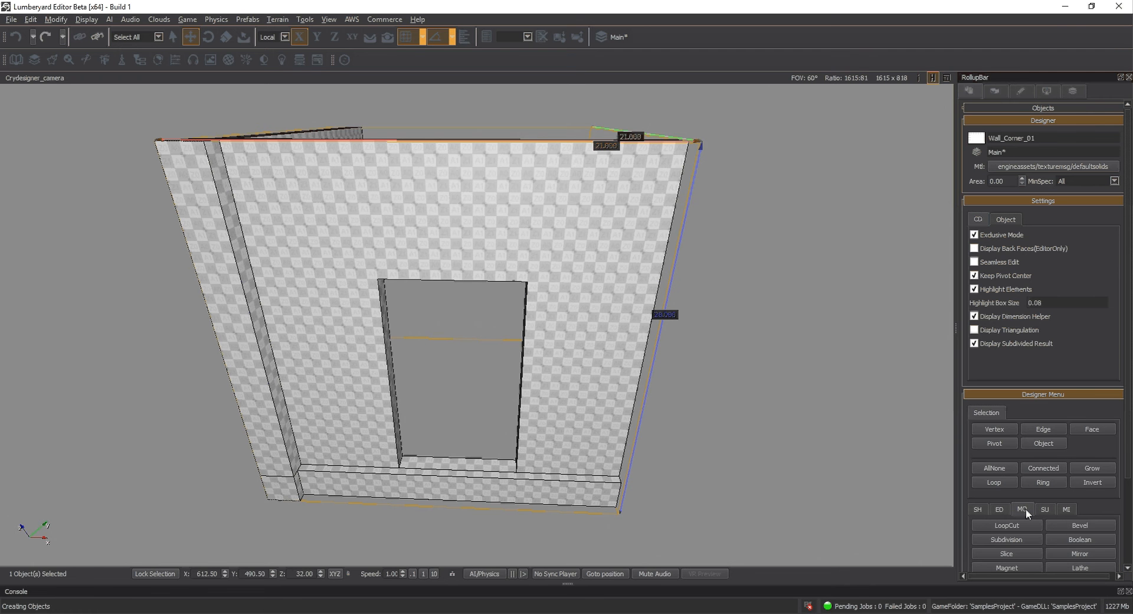
pyautogui.click(999, 508)
# - Start the Cube Editor in Add mode and set the brush size to 2.0
pyautogui.click(978, 509)
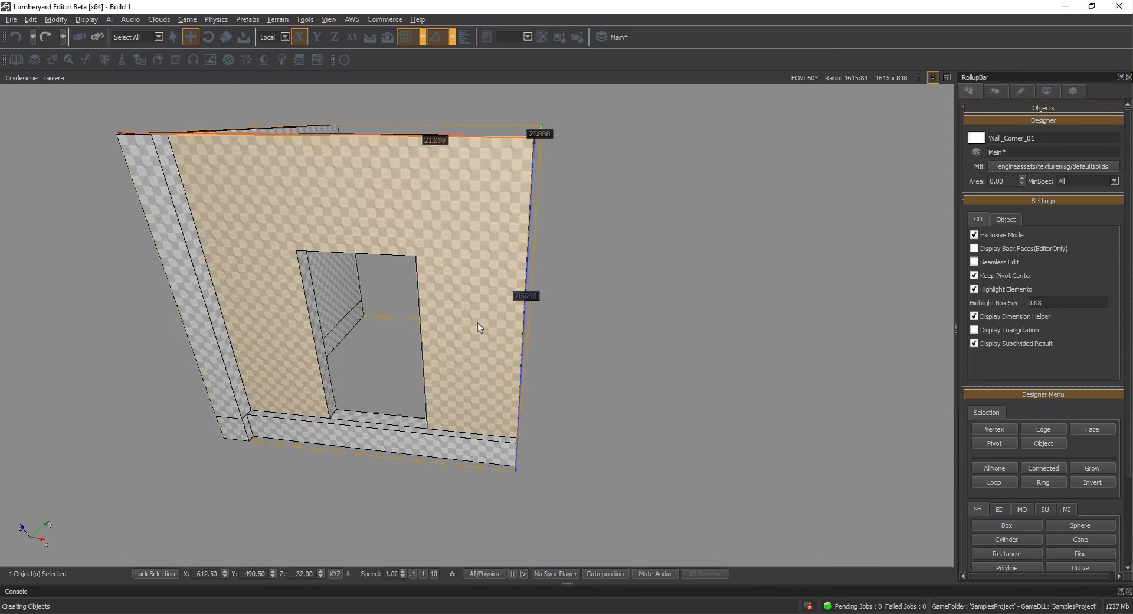
pyautogui.scroll(-3, 1032, 516)
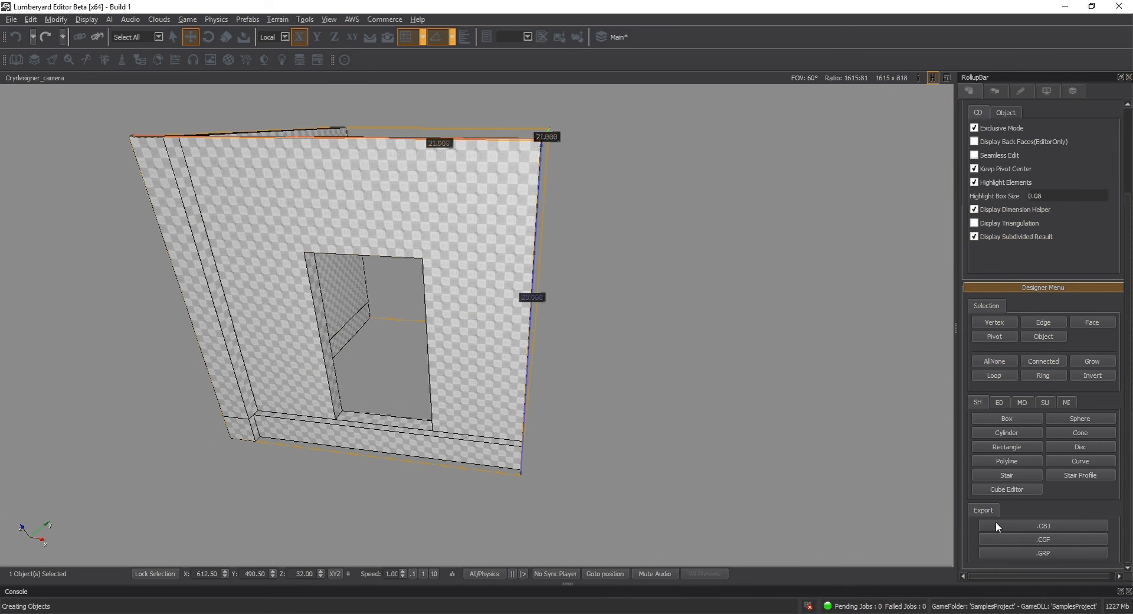
pyautogui.click(1014, 494)
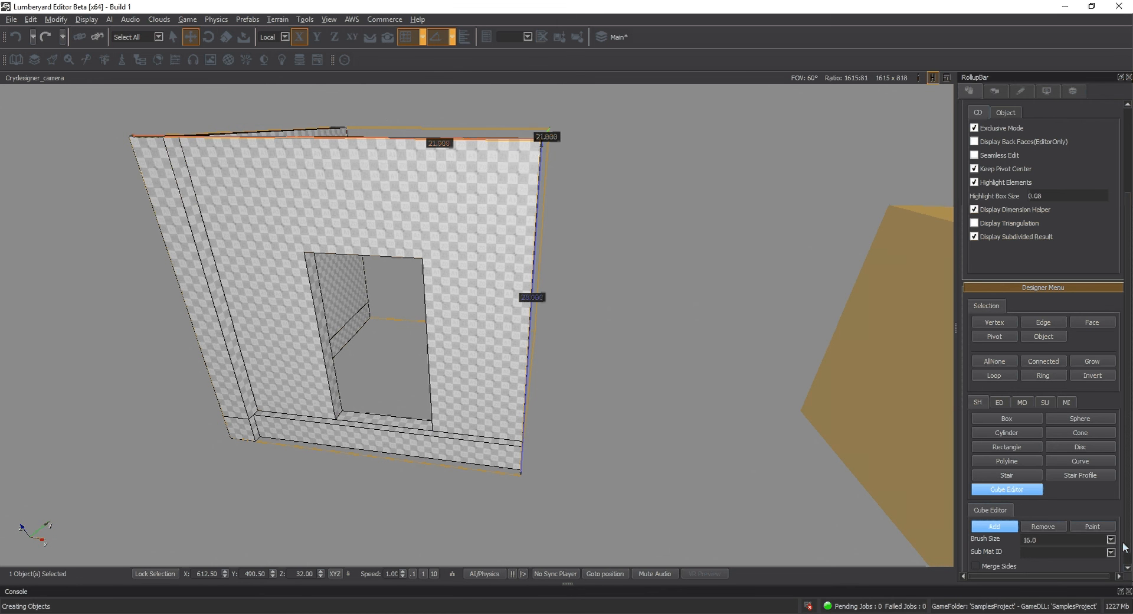
pyautogui.click(1111, 539)
pyautogui.click(1068, 516)
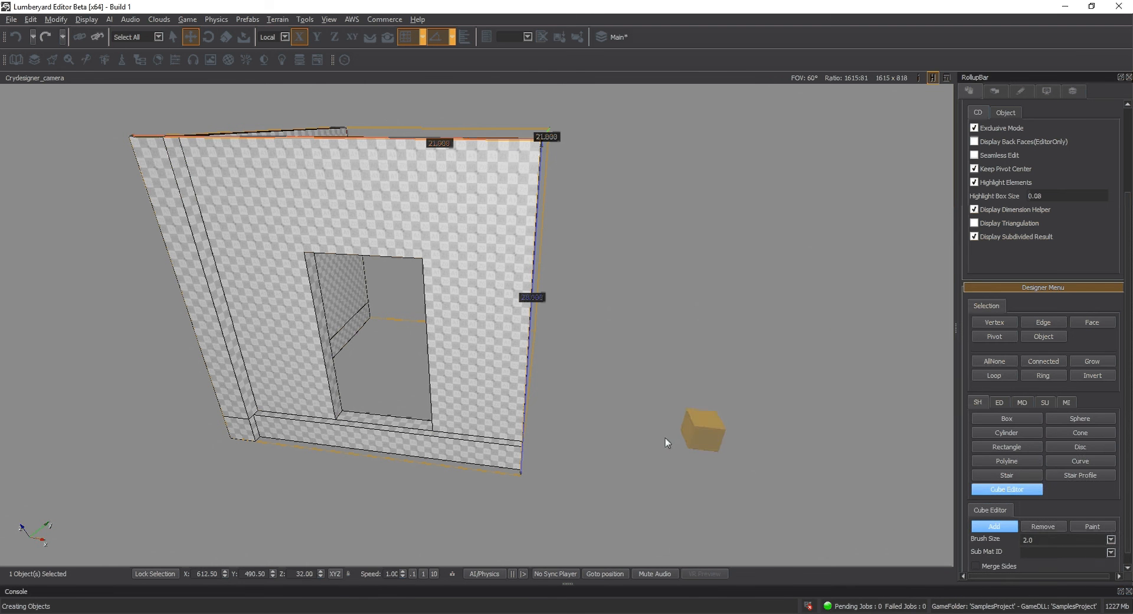
pyautogui.moveTo(409, 335)
pyautogui.keyDown('alt'); pyautogui.mouseDown(button='middle')
pyautogui.moveTo(527, 335)
pyautogui.moveTo(447, 339)
pyautogui.mouseUp(button='middle'); pyautogui.keyUp('alt')
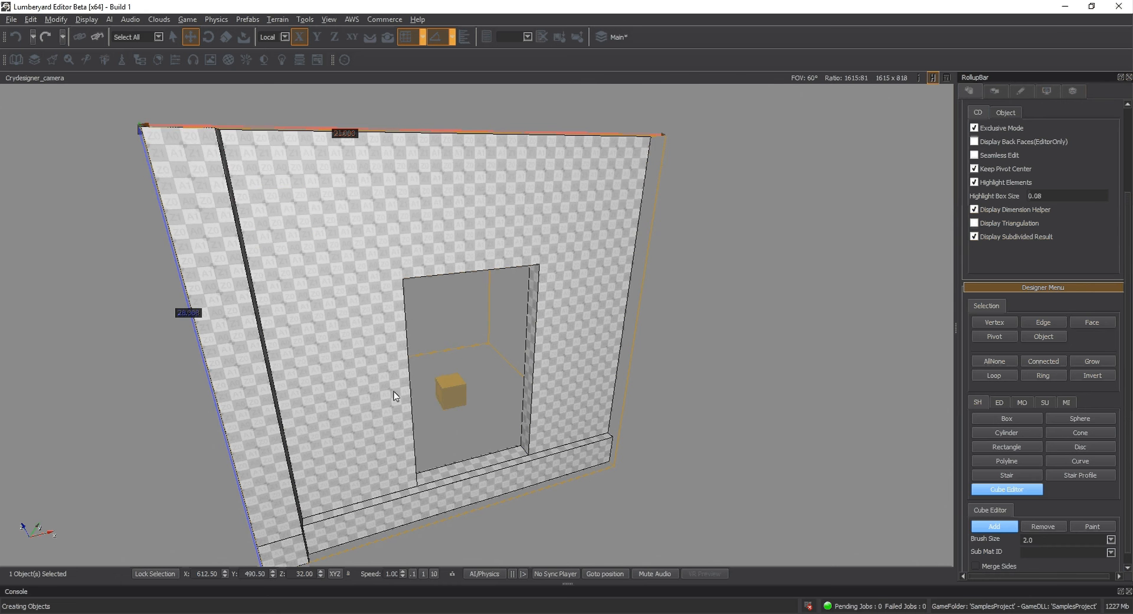
pyautogui.keyDown('alt'); pyautogui.moveTo(396, 396); pyautogui.dragTo(371, 394, button='middle'); pyautogui.keyUp('alt')
pyautogui.keyDown('alt'); pyautogui.moveTo(478, 355); pyautogui.dragTo(551, 313, button='middle'); pyautogui.keyUp('alt')
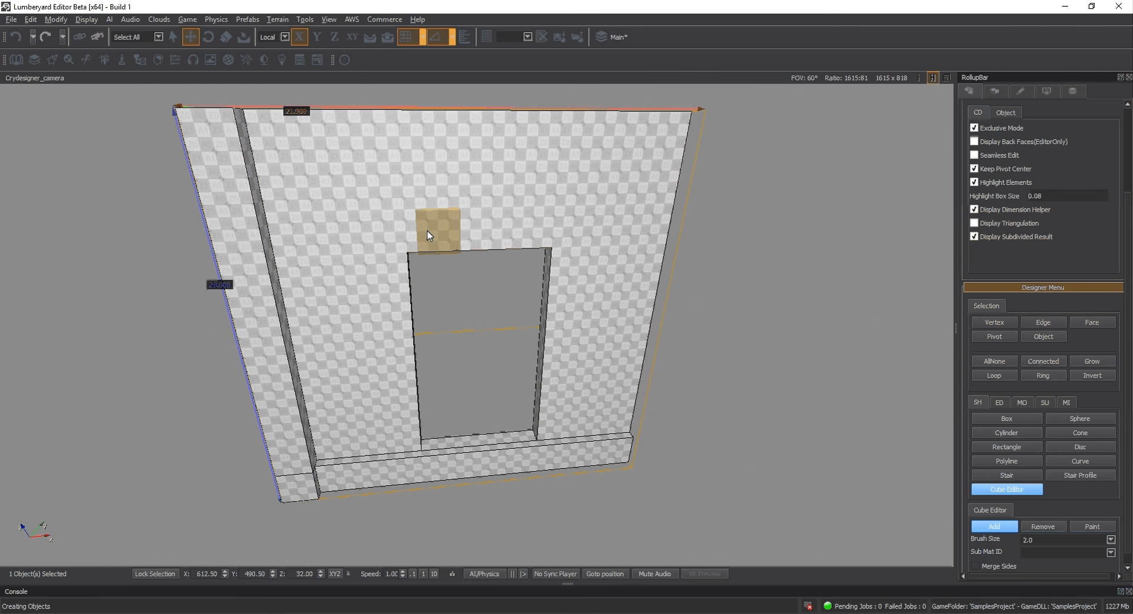
pyautogui.moveTo(427, 232)
pyautogui.keyDown('alt'); pyautogui.mouseDown(button='middle')
pyautogui.moveTo(416, 254)
pyautogui.moveTo(332, 227)
pyautogui.mouseUp(button='middle'); pyautogui.keyUp('alt')
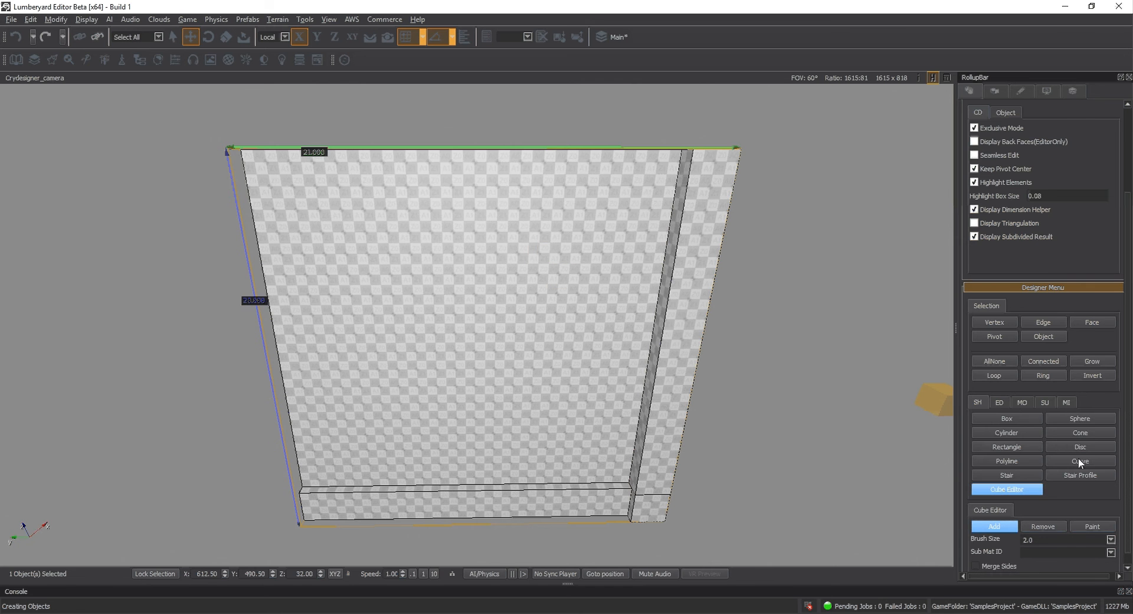
# - Carve a stepped opening through the solid wall with the Cube Editor in Remove mode at brush size 2.0
pyautogui.click(1007, 403)
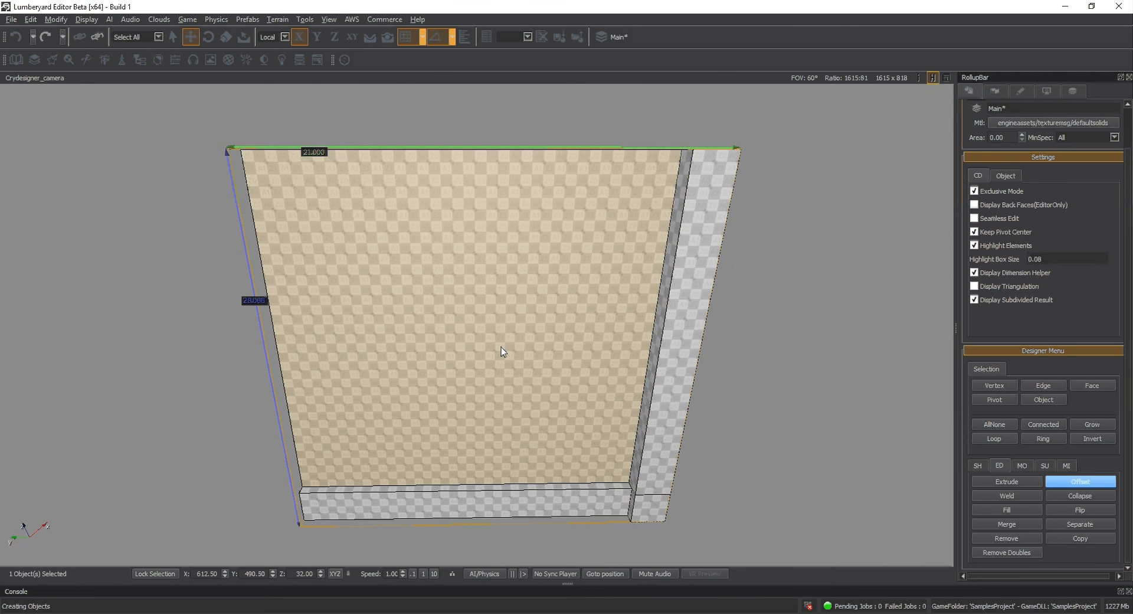
pyautogui.moveTo(415, 331); pyautogui.dragTo(328, 310)
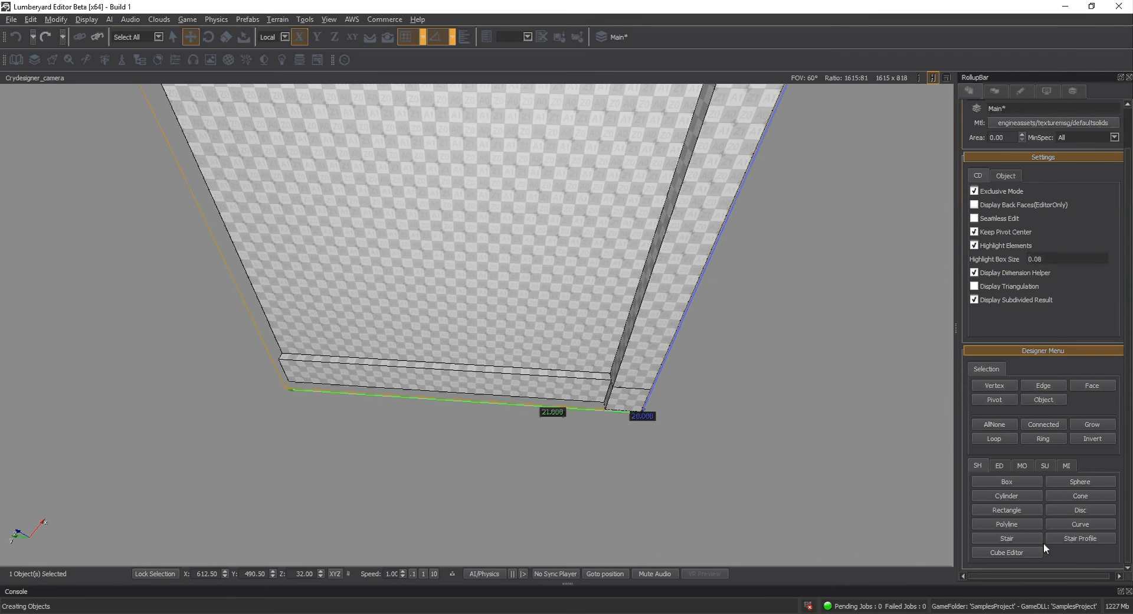
pyautogui.click(1037, 551)
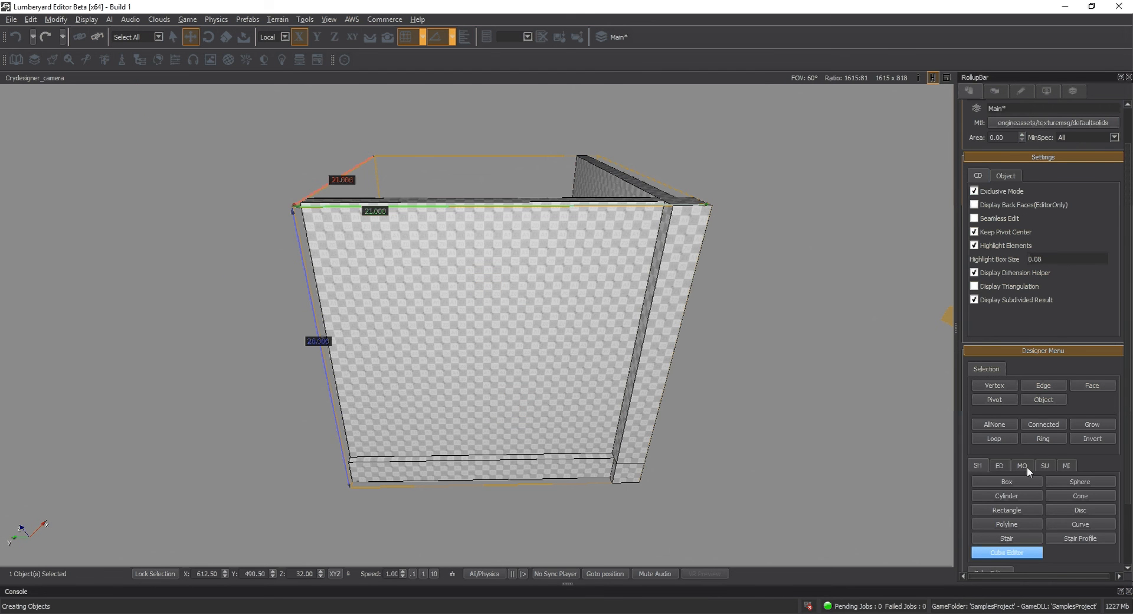
pyautogui.scroll(-3, 1027, 466)
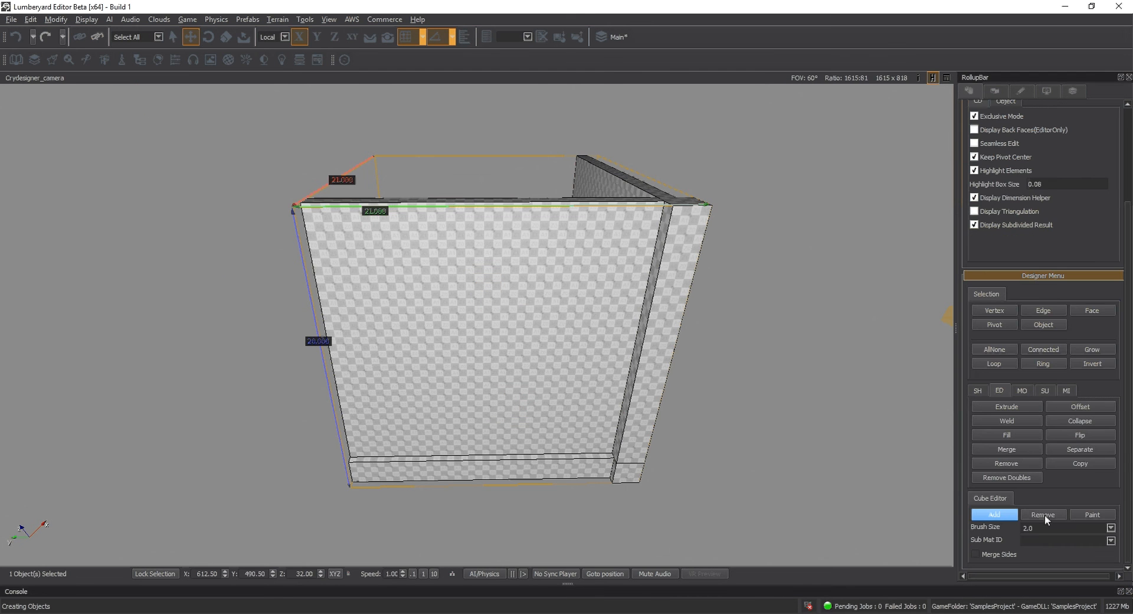
pyautogui.click(1044, 516)
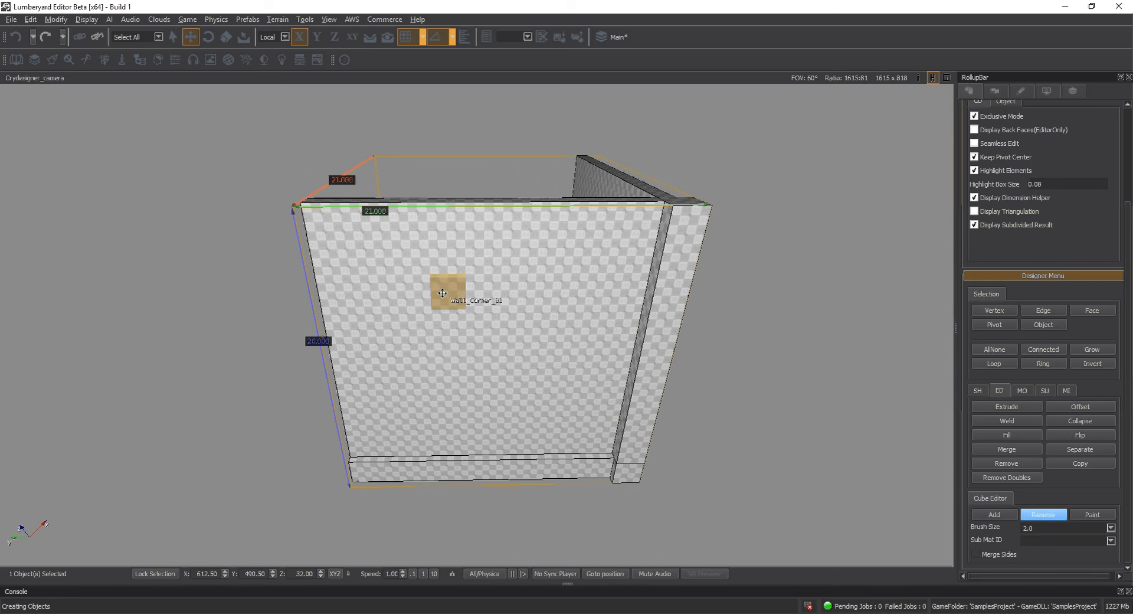
pyautogui.keyDown('alt'); pyautogui.moveTo(437, 305); pyautogui.dragTo(491, 316, button='middle'); pyautogui.keyUp('alt')
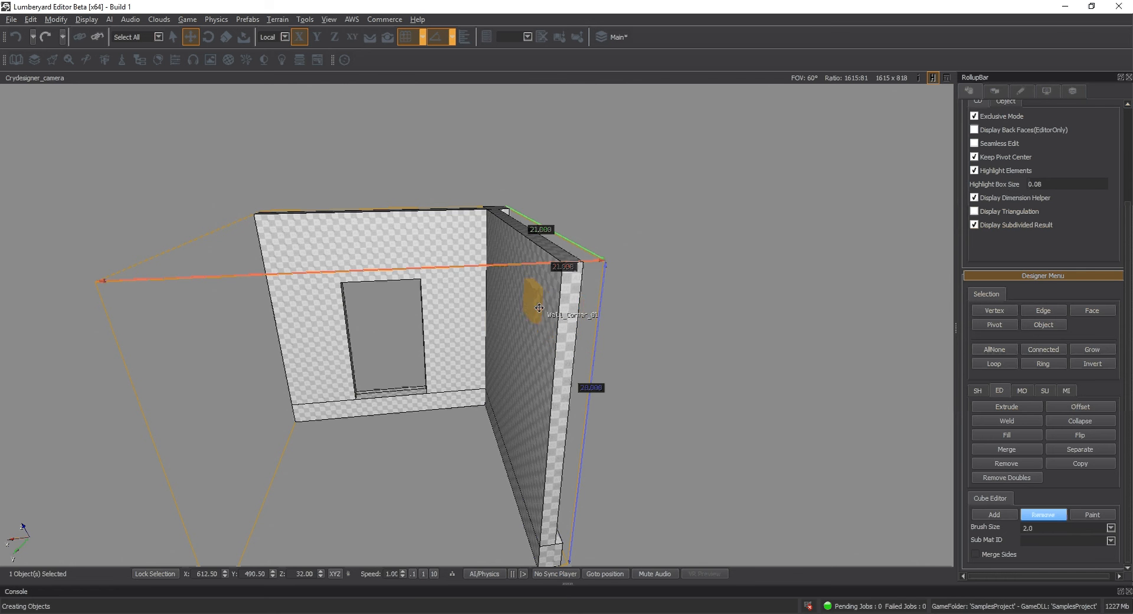
pyautogui.keyDown('alt'); pyautogui.moveTo(539, 307); pyautogui.dragTo(485, 231, button='middle'); pyautogui.keyUp('alt')
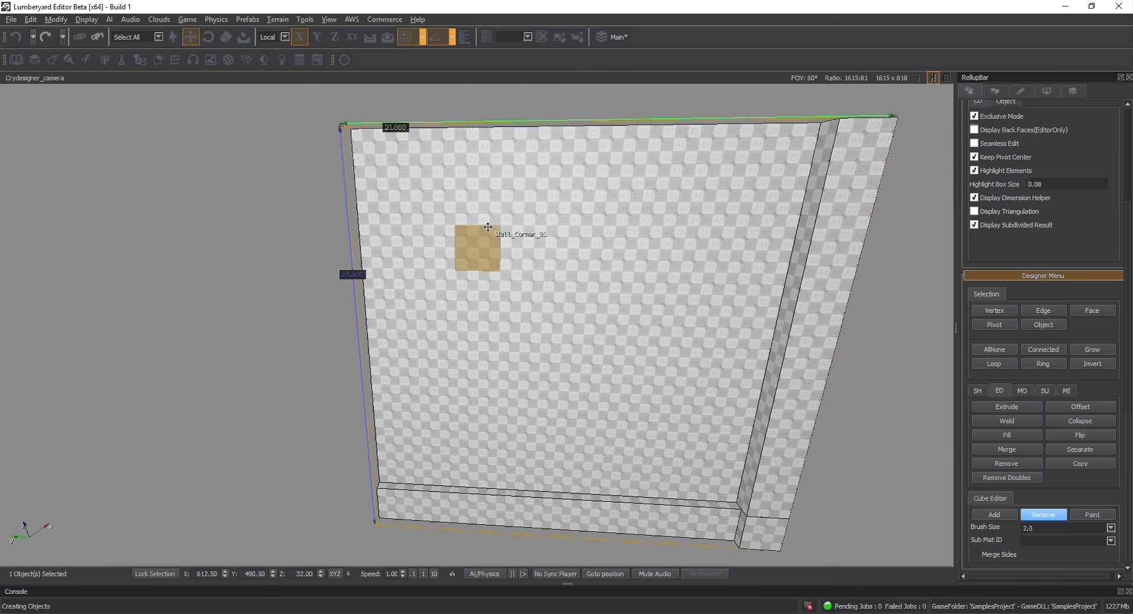
pyautogui.moveTo(488, 227)
pyautogui.mouseDown()
pyautogui.moveTo(488, 359)
pyautogui.moveTo(534, 209)
pyautogui.moveTo(600, 251)
pyautogui.mouseUp()
pyautogui.keyDown('alt'); pyautogui.moveTo(574, 447); pyautogui.dragTo(543, 421, button='middle'); pyautogui.keyUp('alt')
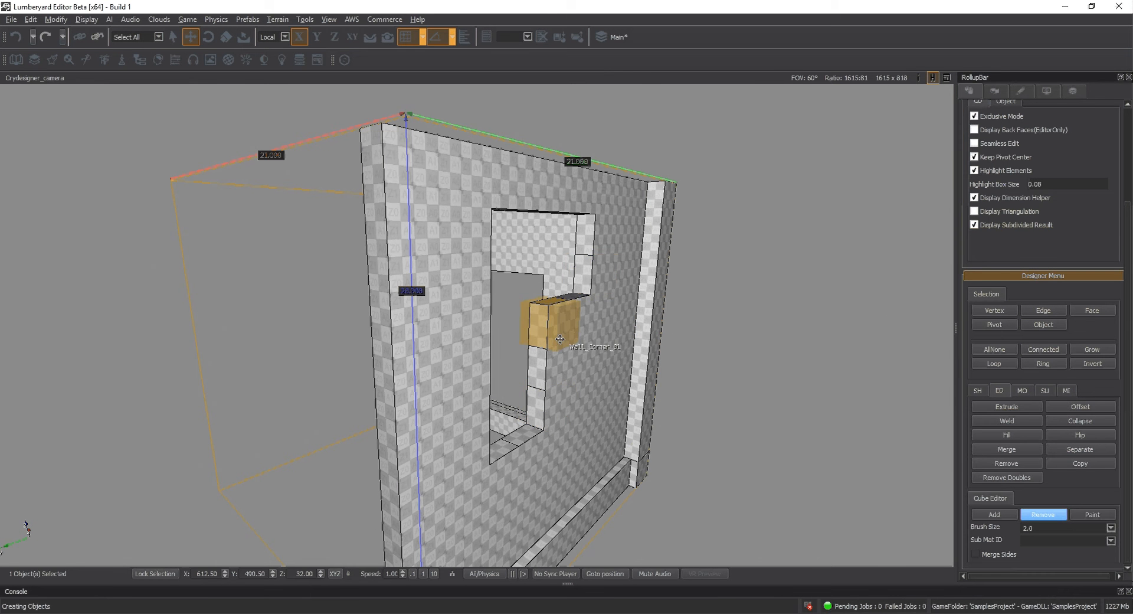
pyautogui.keyDown('alt'); pyautogui.moveTo(560, 338); pyautogui.dragTo(561, 338, button='middle'); pyautogui.keyUp('alt')
pyautogui.scroll(5, 561, 339)
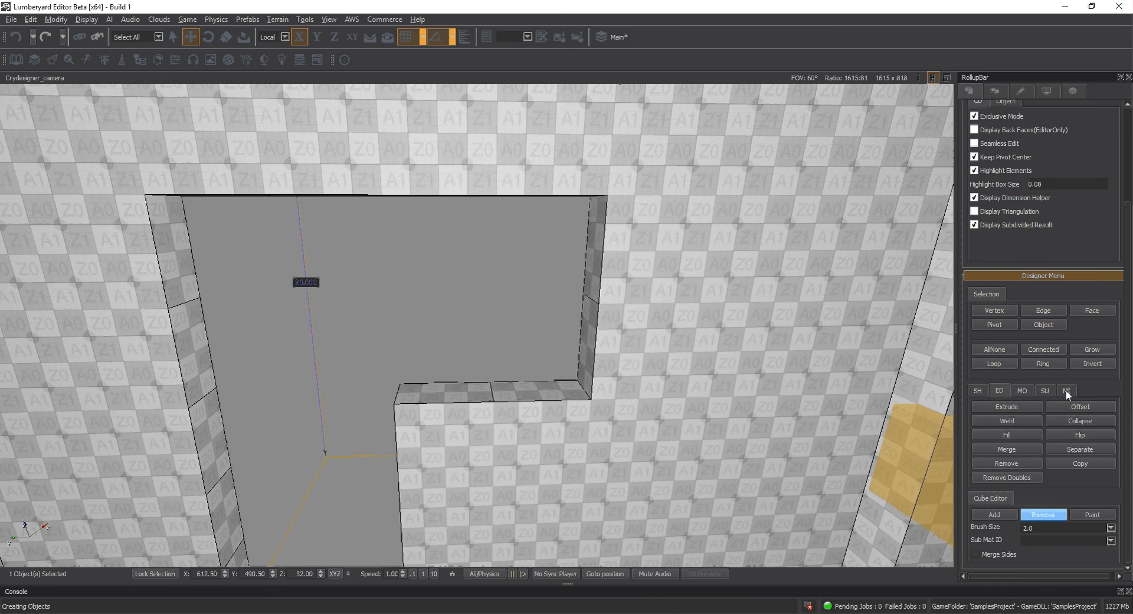
# - Delete the faces on the horizontal ledge inside the stepped wall opening
pyautogui.click(1101, 311)
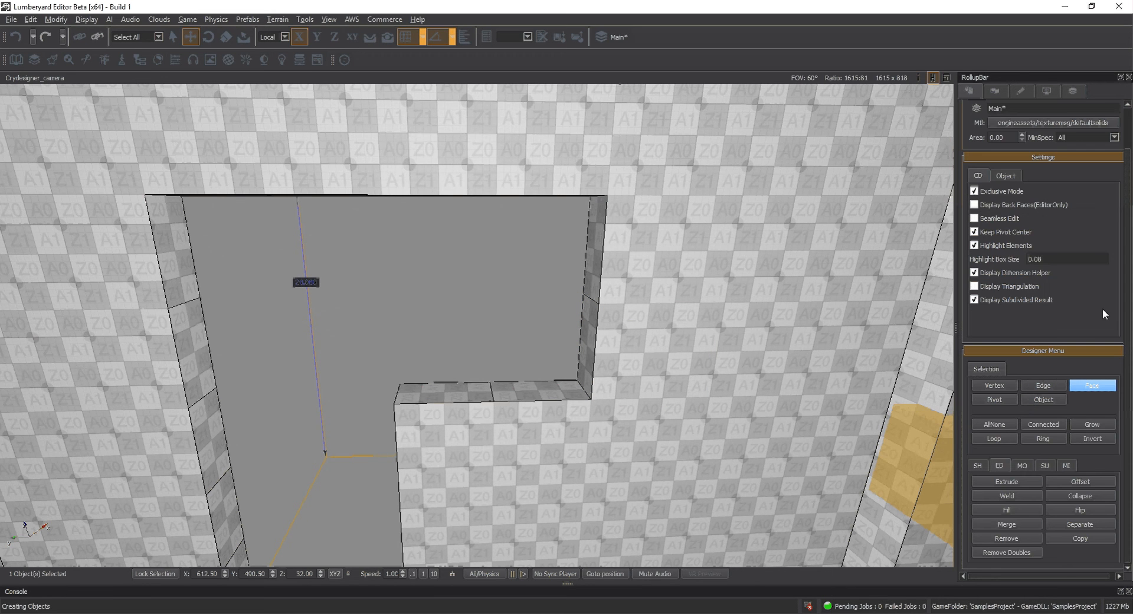
pyautogui.click(440, 387)
pyautogui.click(568, 503)
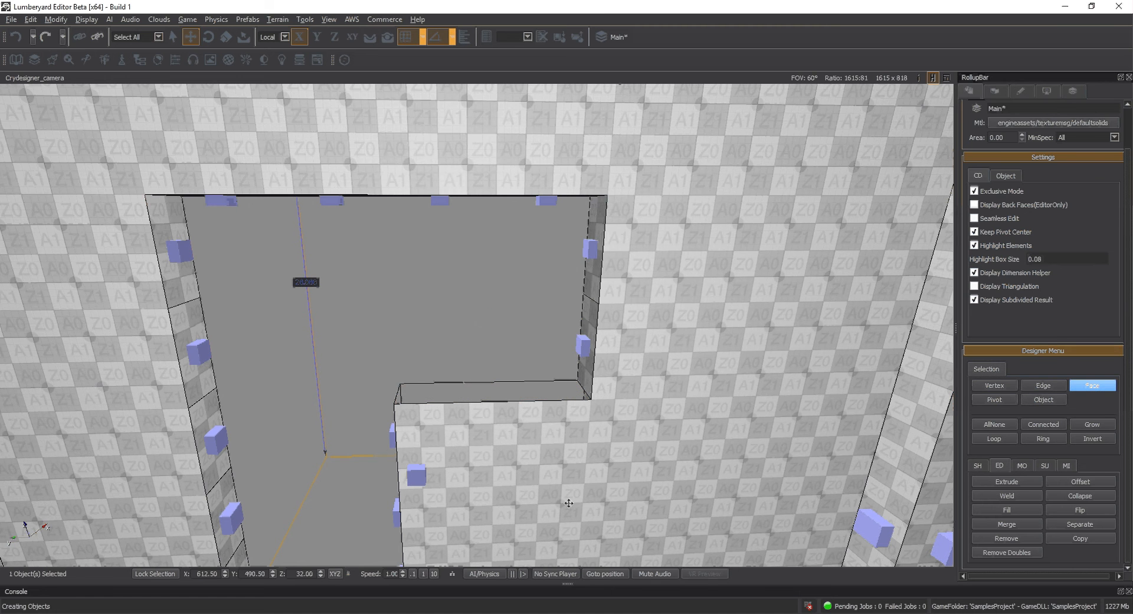
# - Rebuild the opening's missing ledge as a face between its two long edges
pyautogui.moveTo(553, 206); pyautogui.dragTo(551, 212, button='right')
pyautogui.press('s')
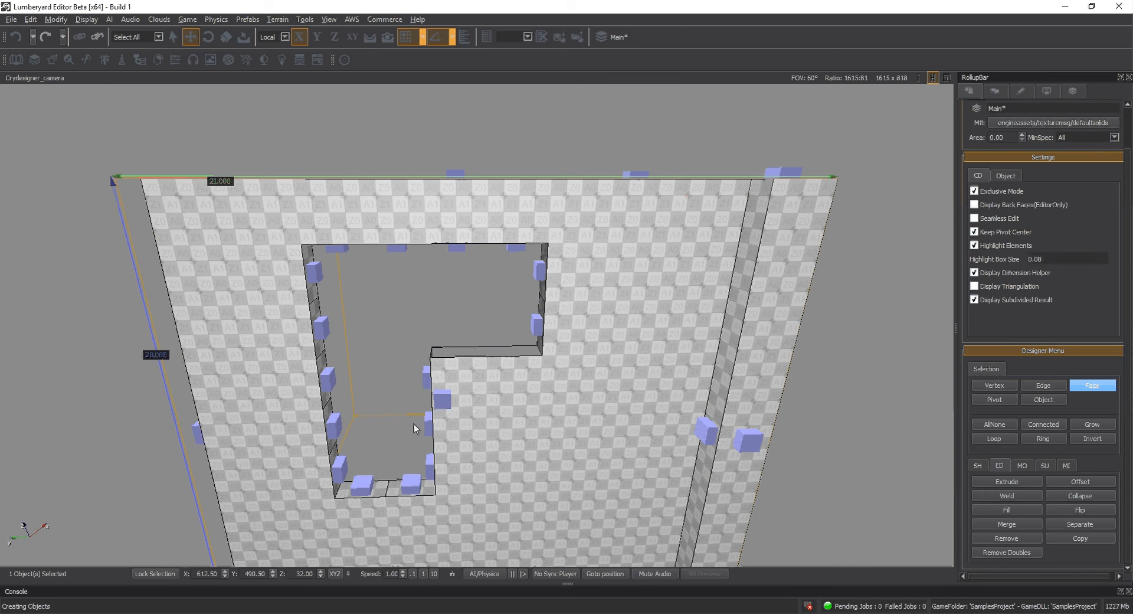
pyautogui.scroll(3, 413, 424)
pyautogui.moveTo(526, 369); pyautogui.dragTo(530, 407, button='right')
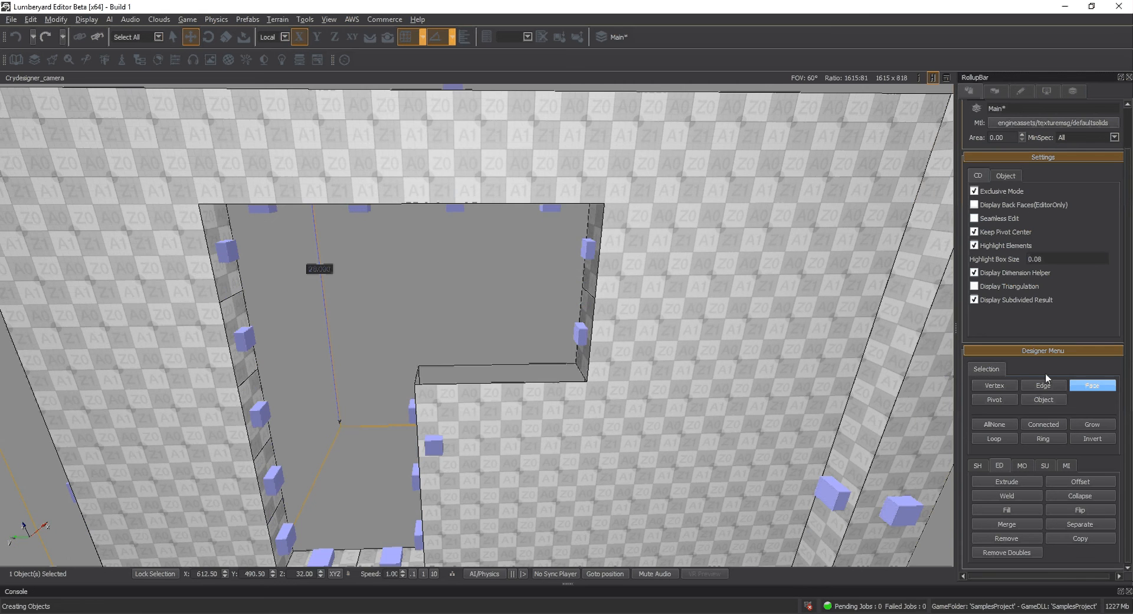
pyautogui.click(1043, 385)
pyautogui.click(548, 364)
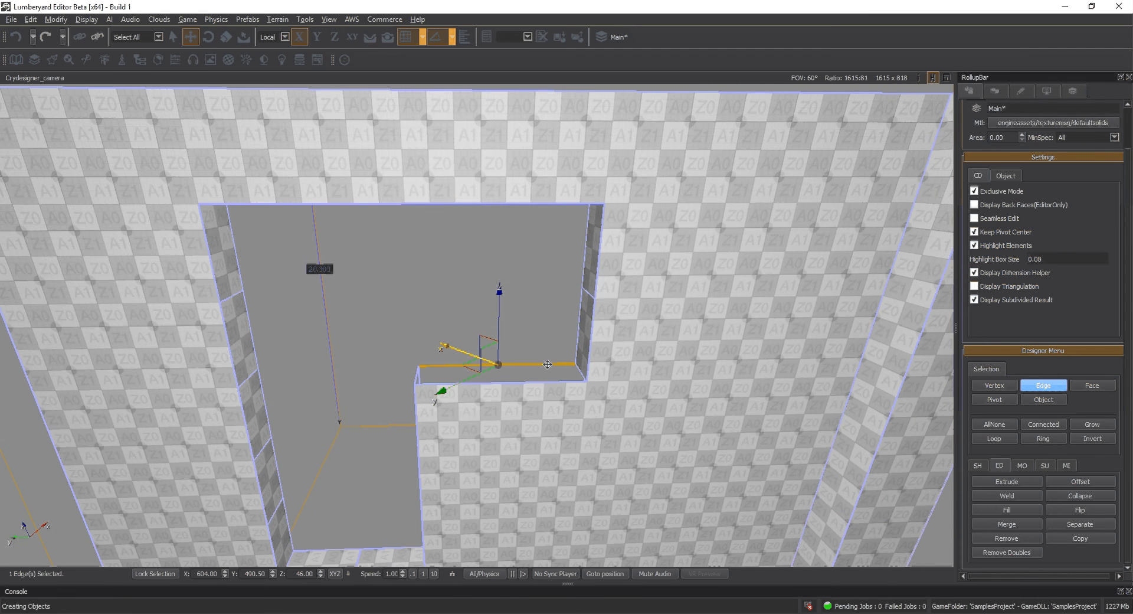
pyautogui.keyDown('ctrl'); pyautogui.click(548, 382); pyautogui.keyUp('ctrl')
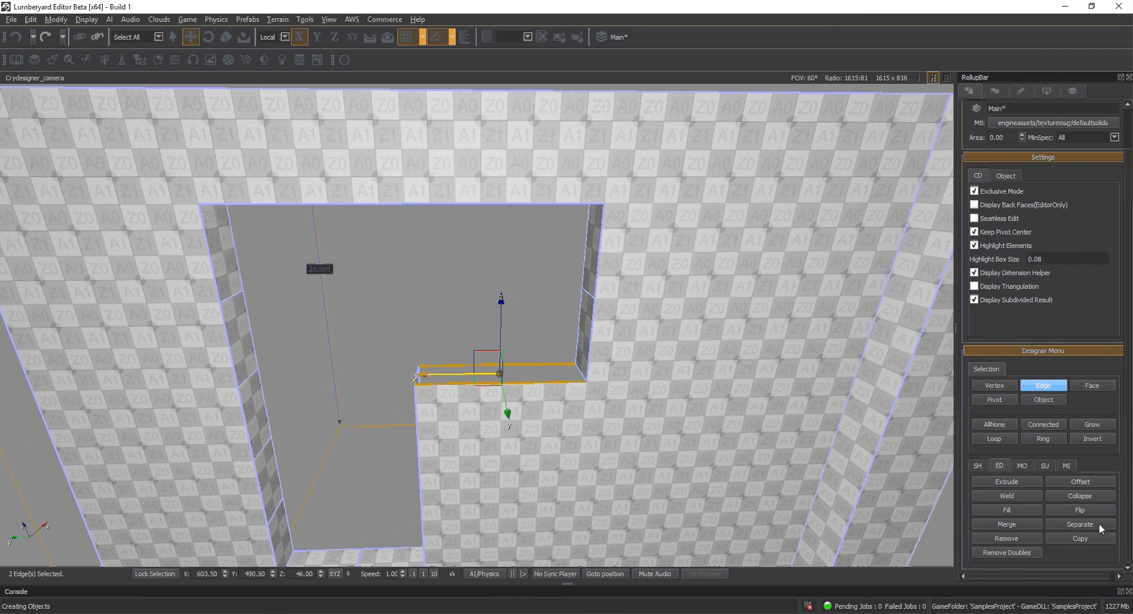
pyautogui.click(1101, 528)
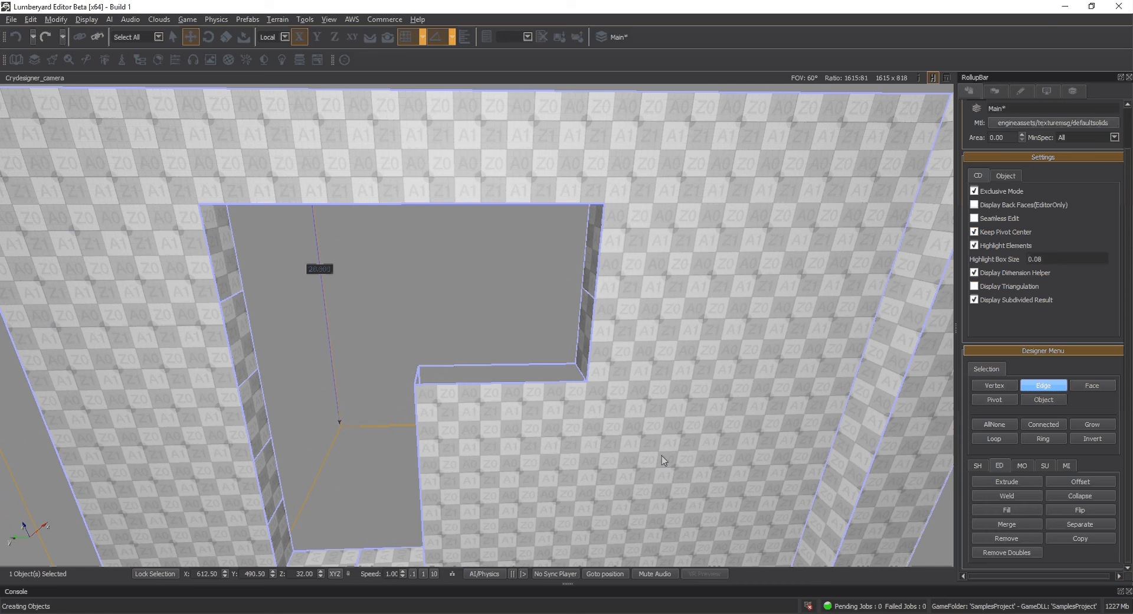
pyautogui.click(1091, 386)
pyautogui.click(504, 374)
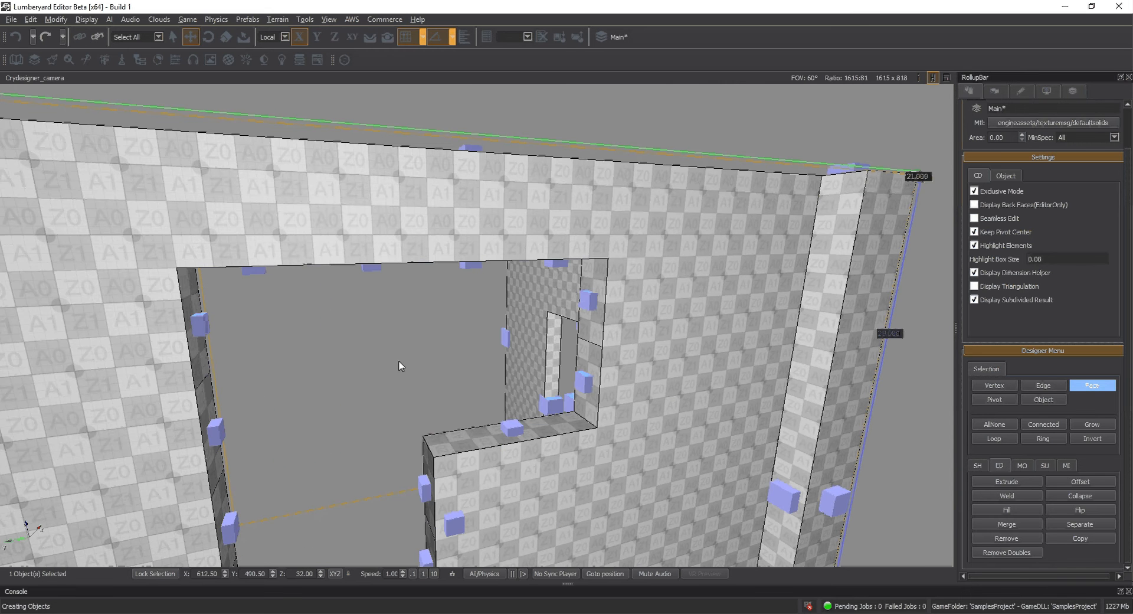
# - Turn off Exclusive Mode for the wall to return to the level view
pyautogui.moveTo(401, 366); pyautogui.dragTo(394, 398, button='right')
pyautogui.press('s')
pyautogui.press('d')
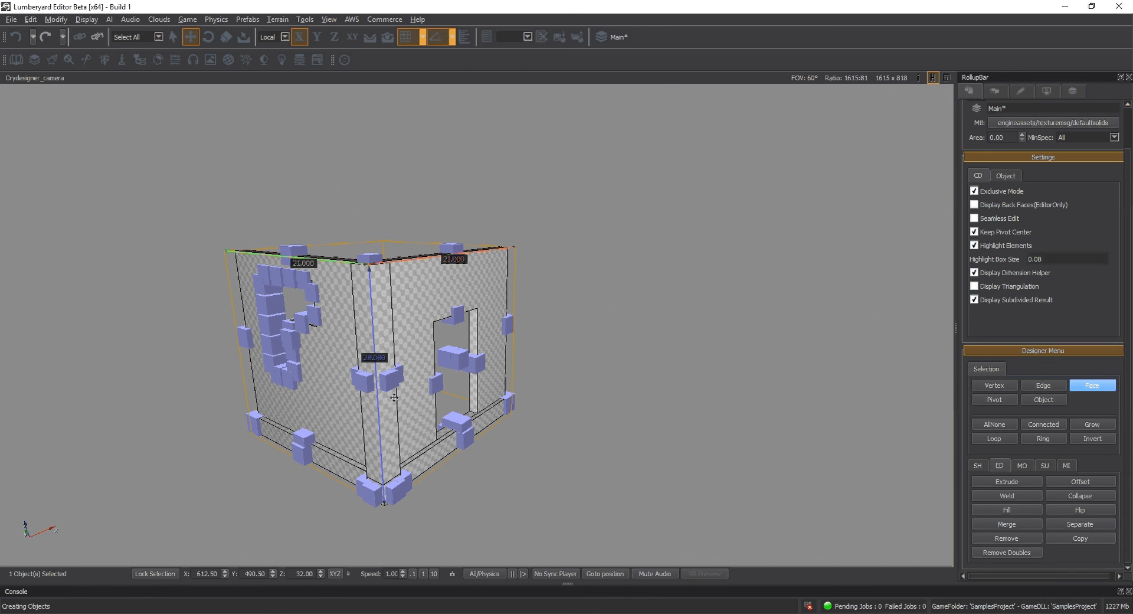
pyautogui.click(974, 191)
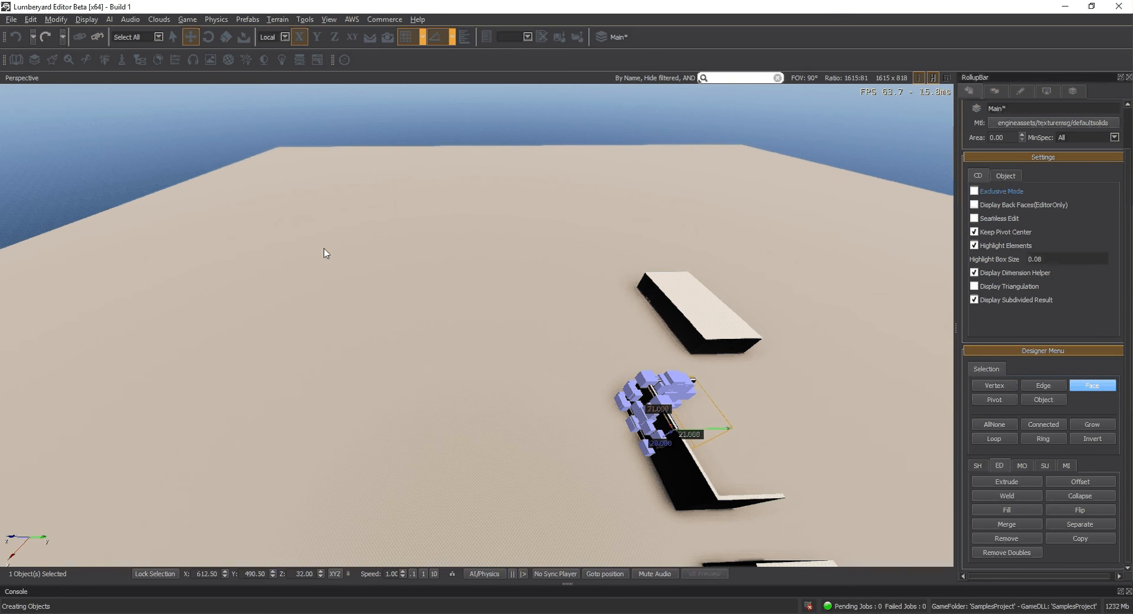
pyautogui.click(978, 466)
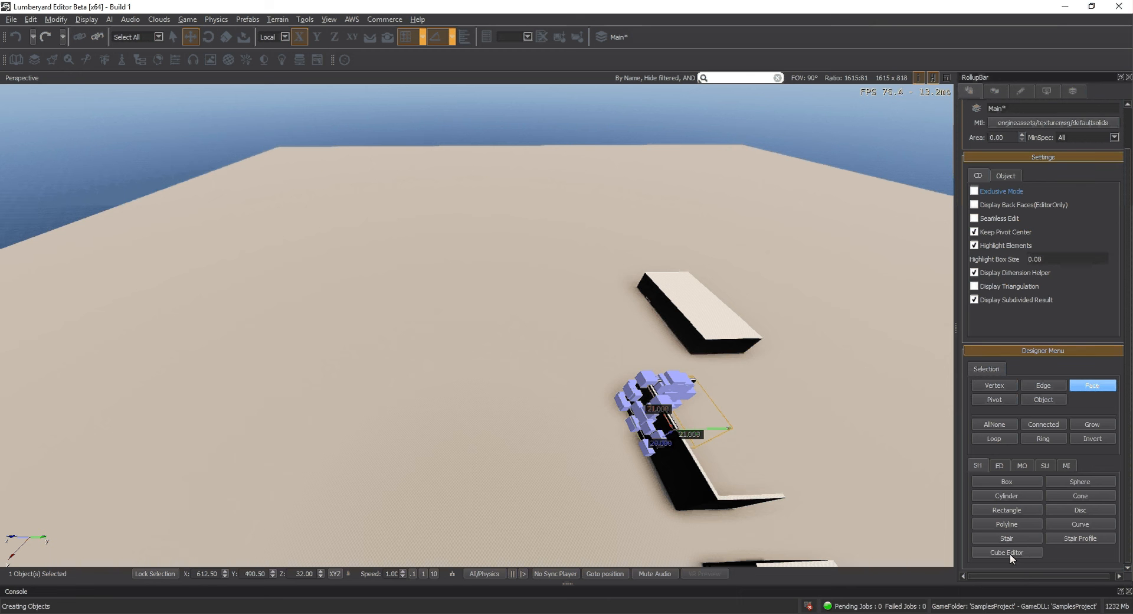
pyautogui.click(1010, 554)
pyautogui.click(1060, 531)
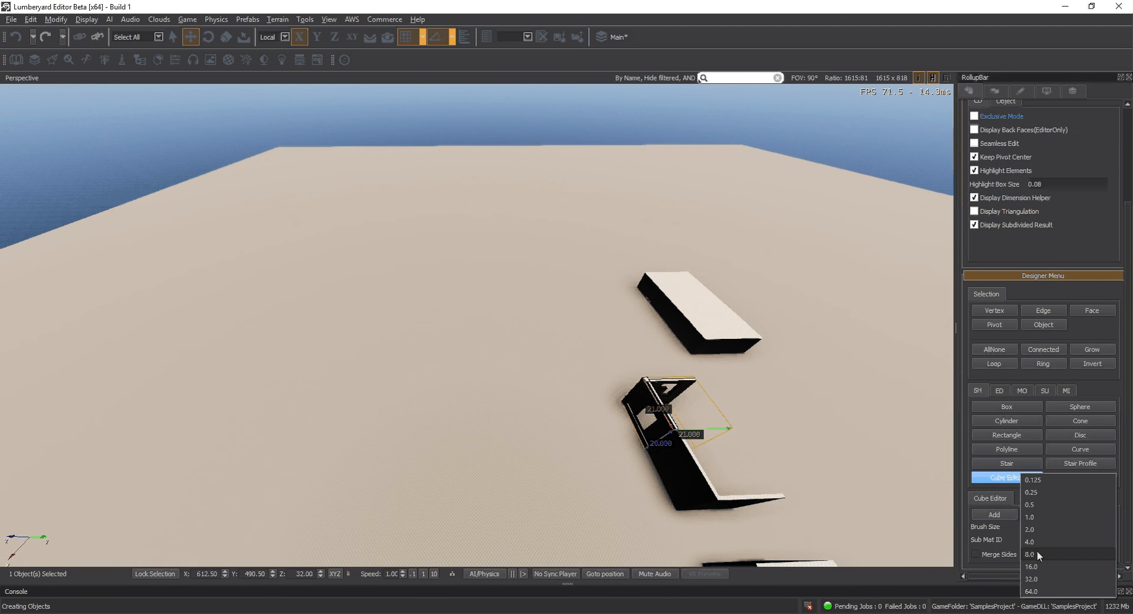
pyautogui.click(1036, 553)
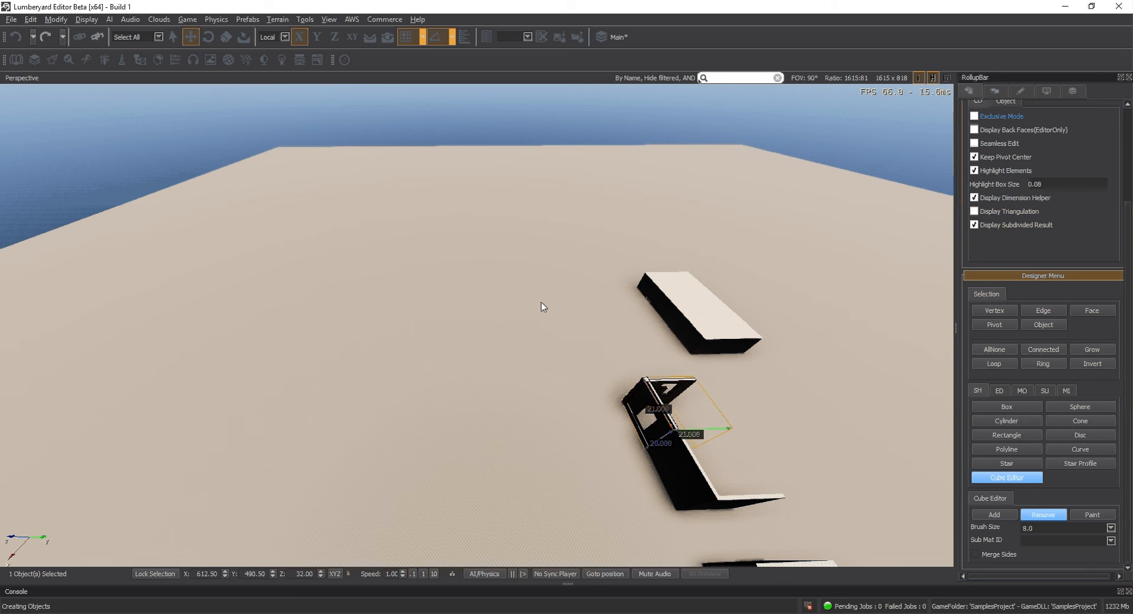
# - Deselect the wall and start a new Designer object
pyautogui.click(1043, 326)
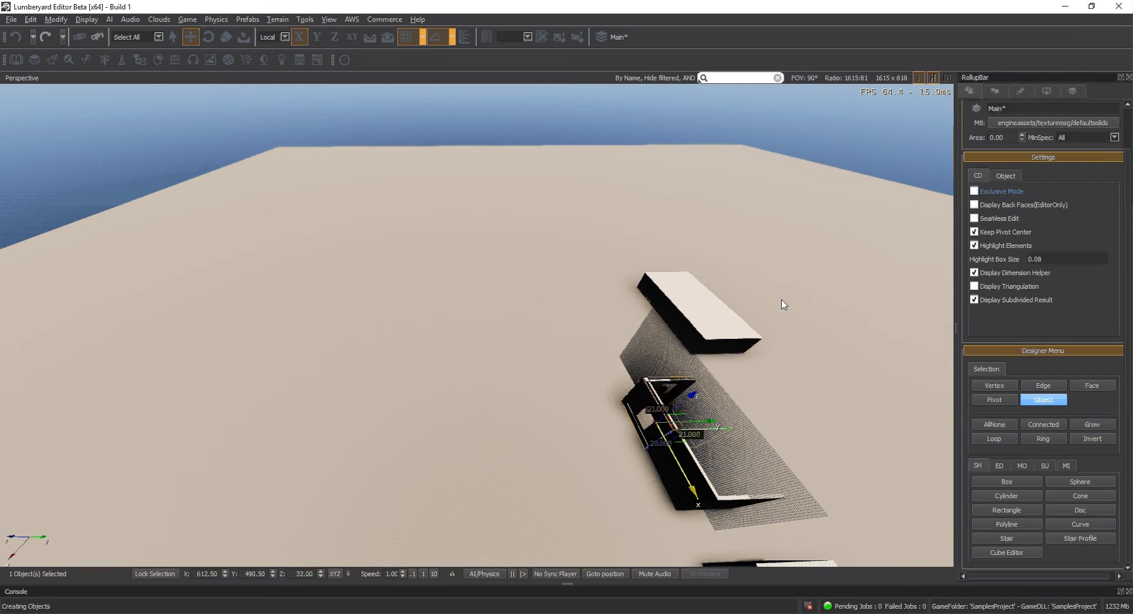
pyautogui.click(781, 299)
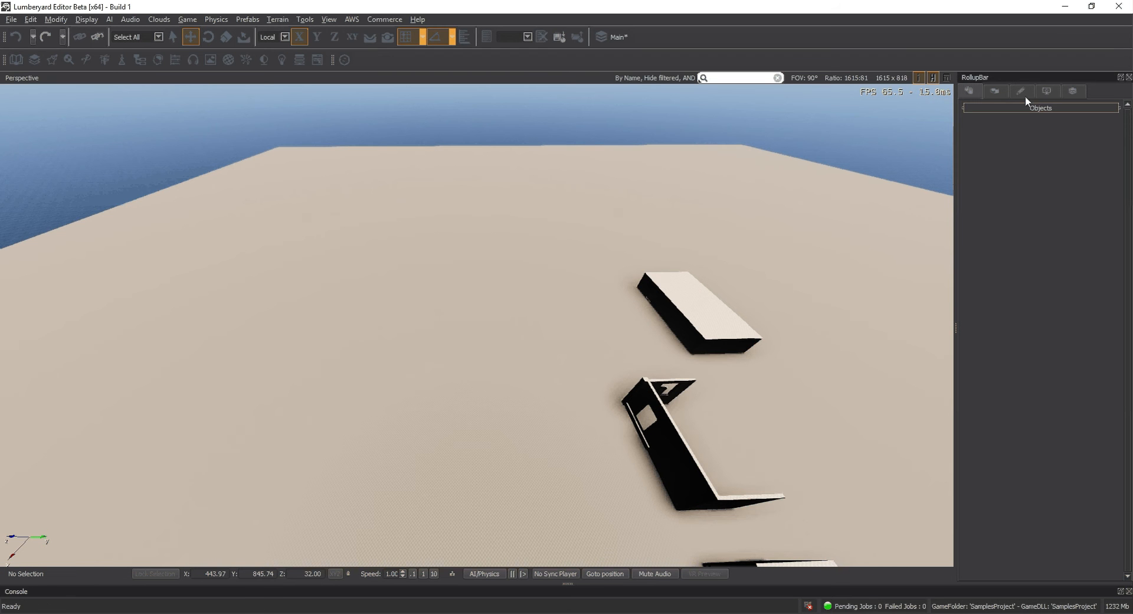
pyautogui.click(1025, 107)
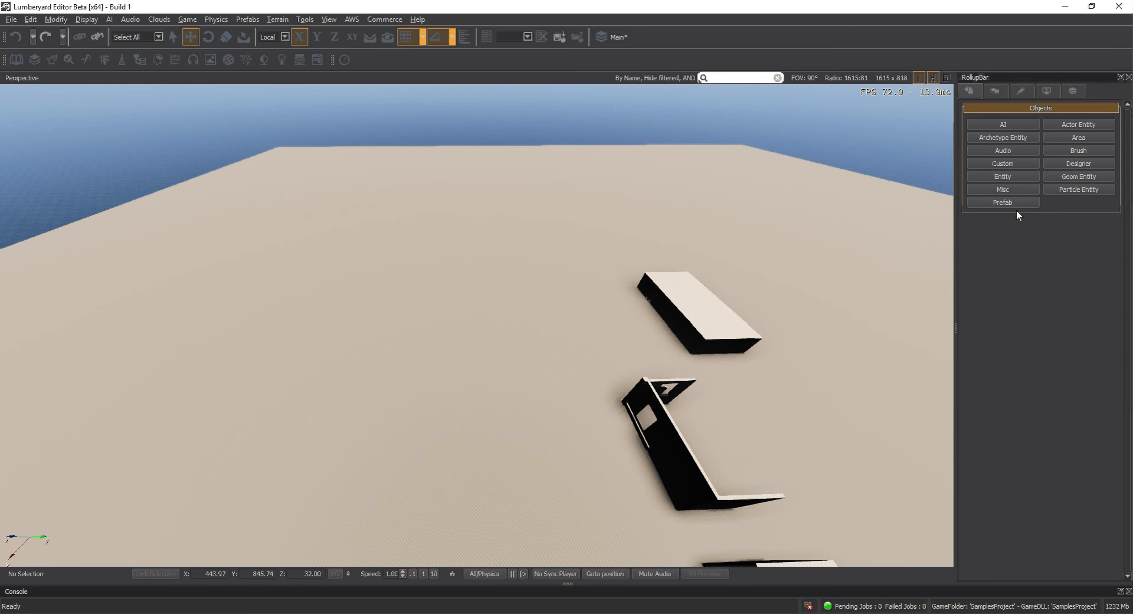
pyautogui.click(1078, 164)
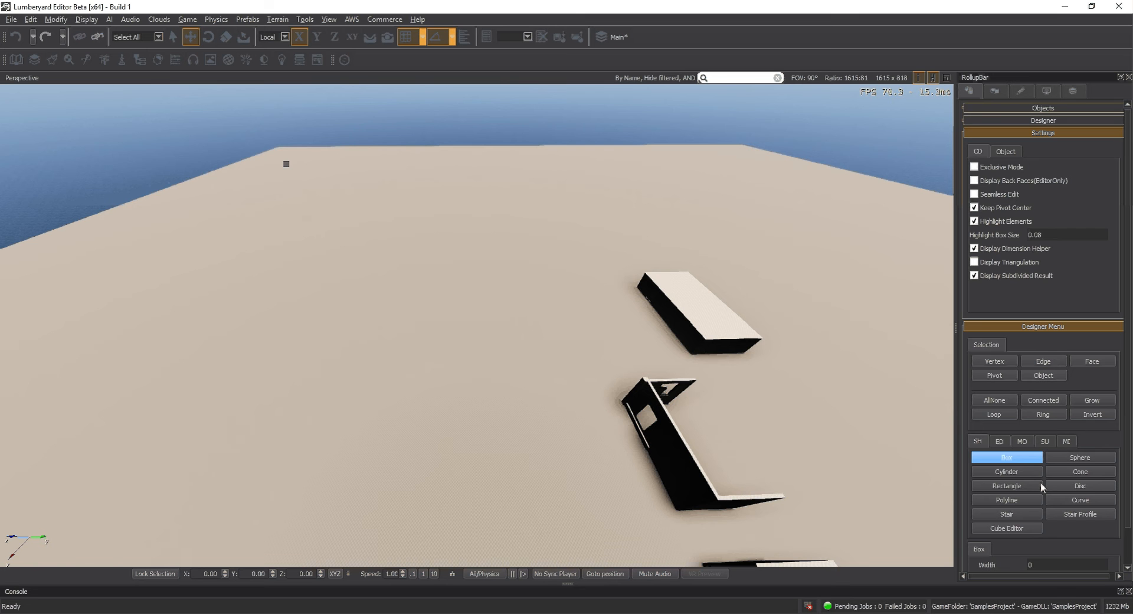
# - Build a solid block of four by three cubes on the terrain with the Cube Editor in Add mode at brush size 32.0
pyautogui.click(1007, 527)
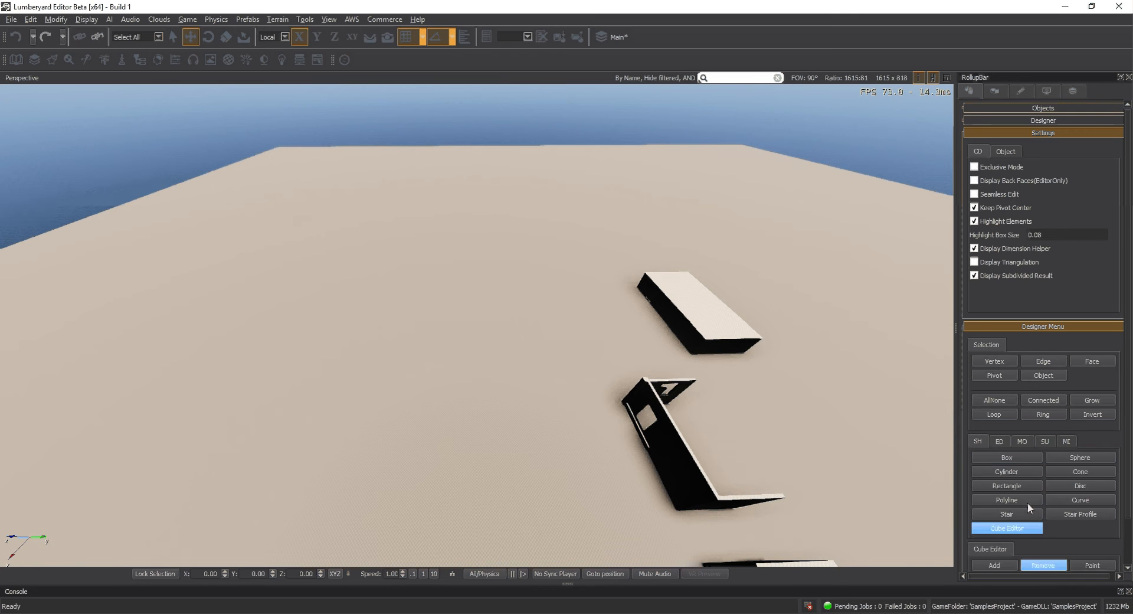
pyautogui.scroll(-1, 1028, 501)
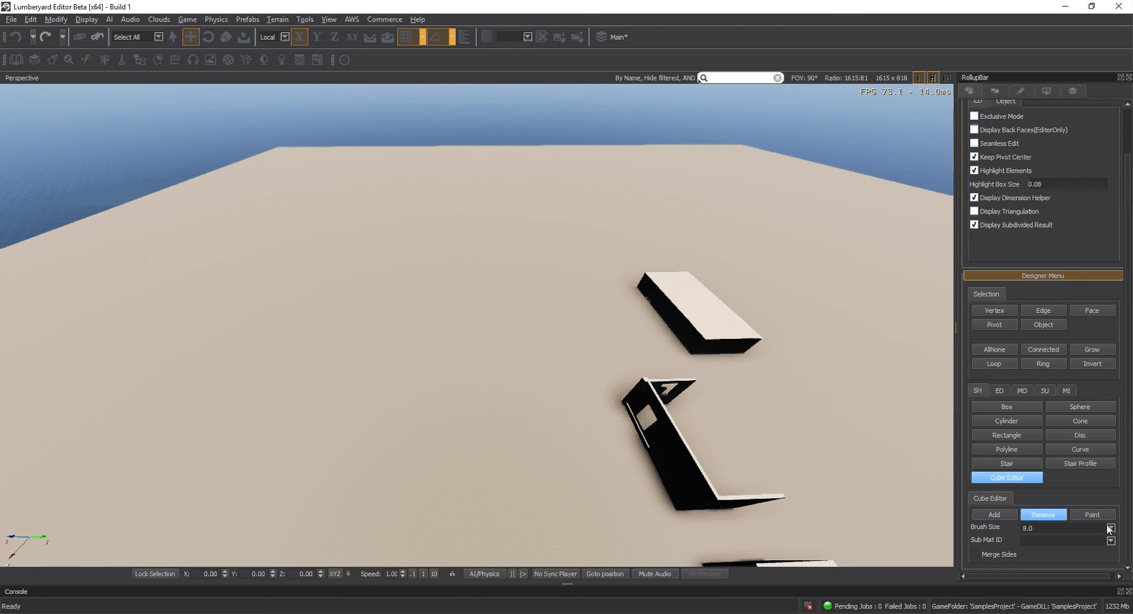
pyautogui.click(1109, 528)
pyautogui.click(1038, 555)
pyautogui.click(994, 515)
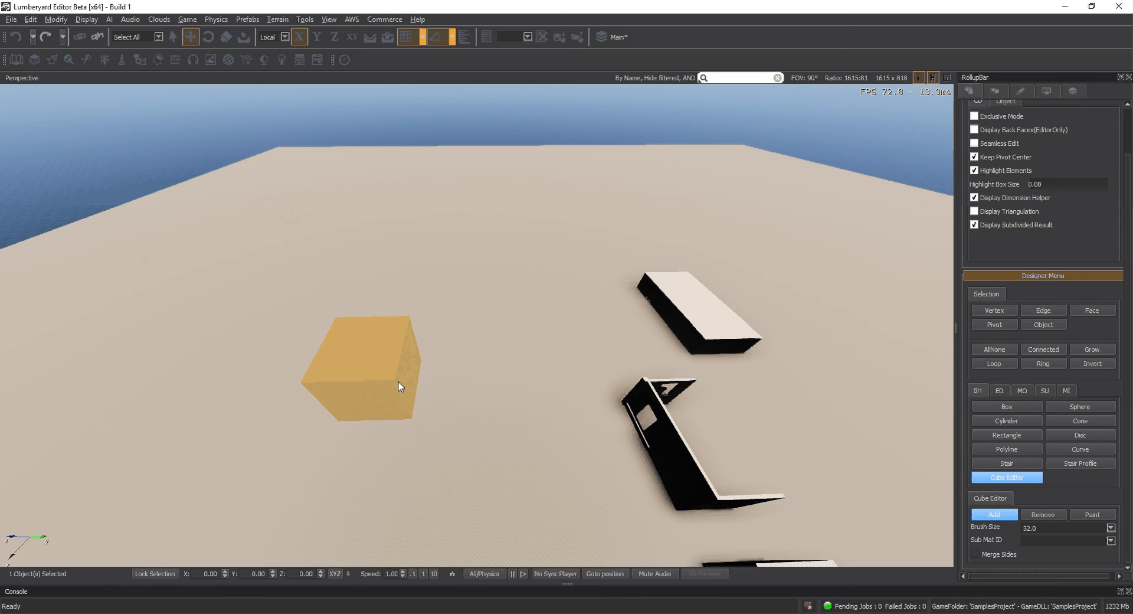
pyautogui.click(282, 297)
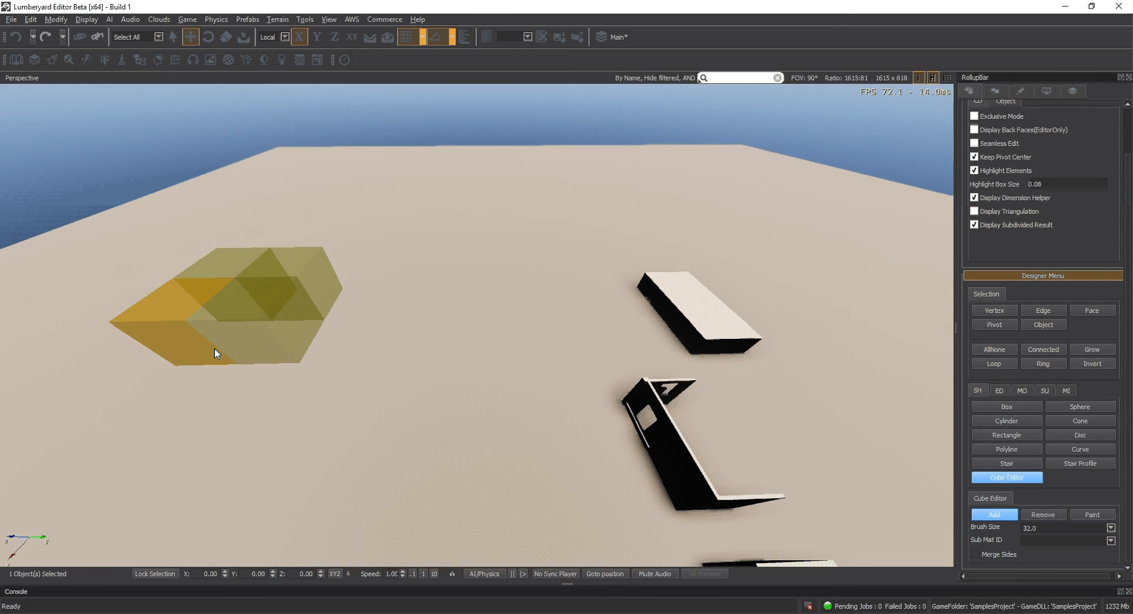
pyautogui.click(214, 348)
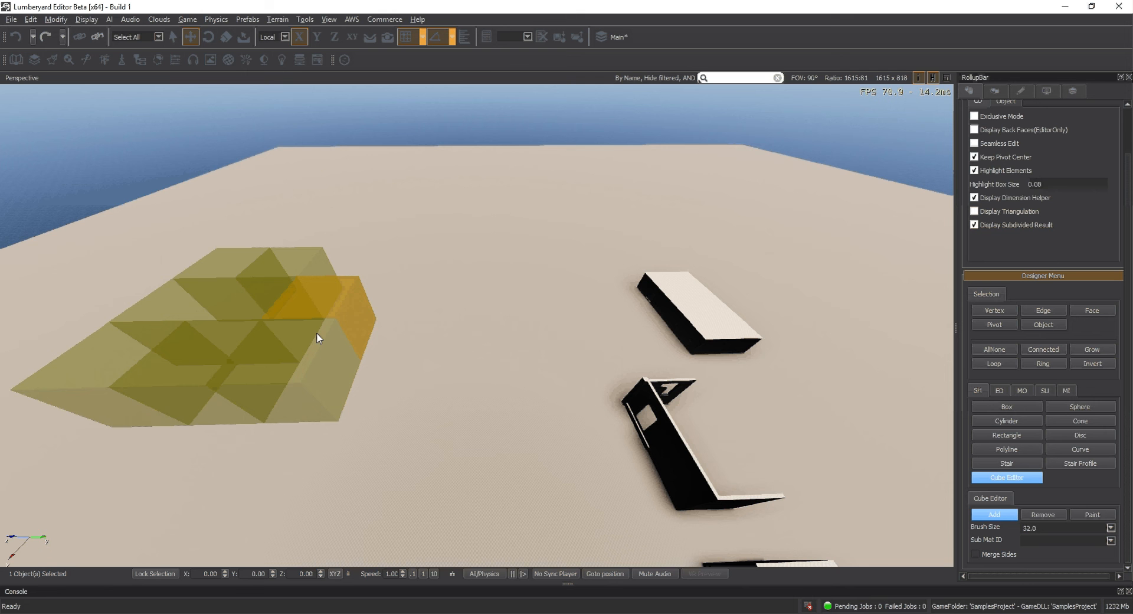
pyautogui.click(316, 334)
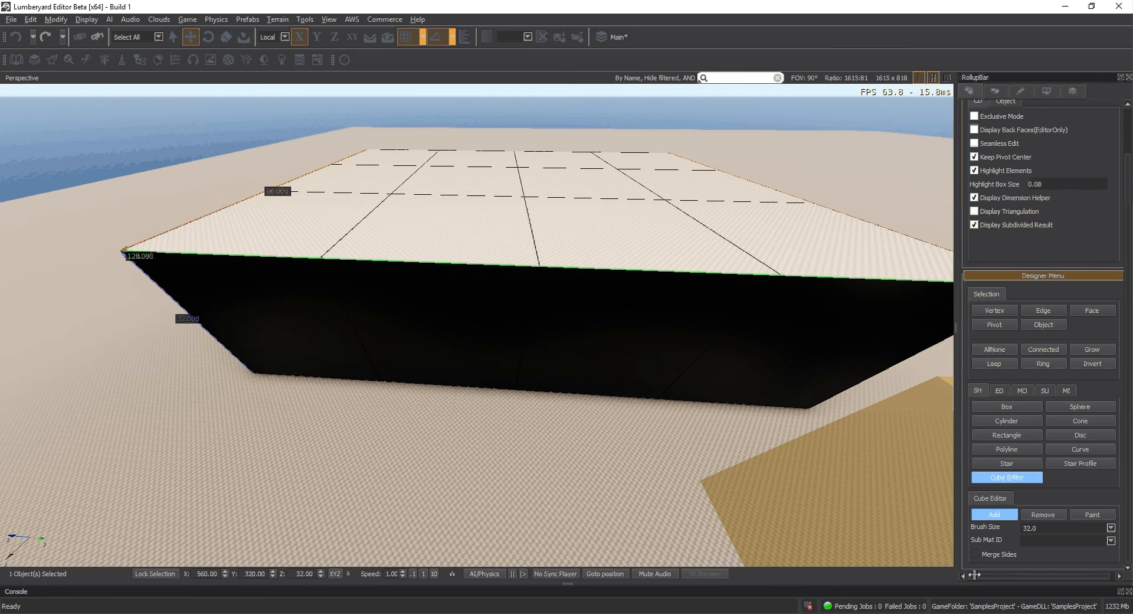
# - Carve a stepped recess into the block's front upper edge with the Cube Editor in Remove mode at brush size 4.0
pyautogui.click(1050, 528)
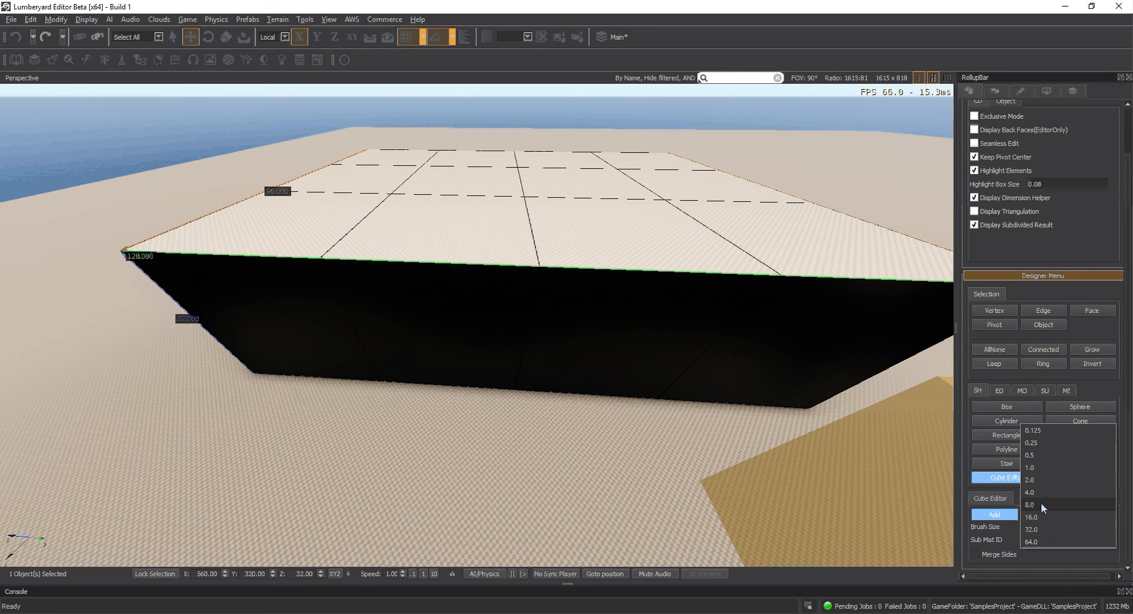
pyautogui.click(1031, 491)
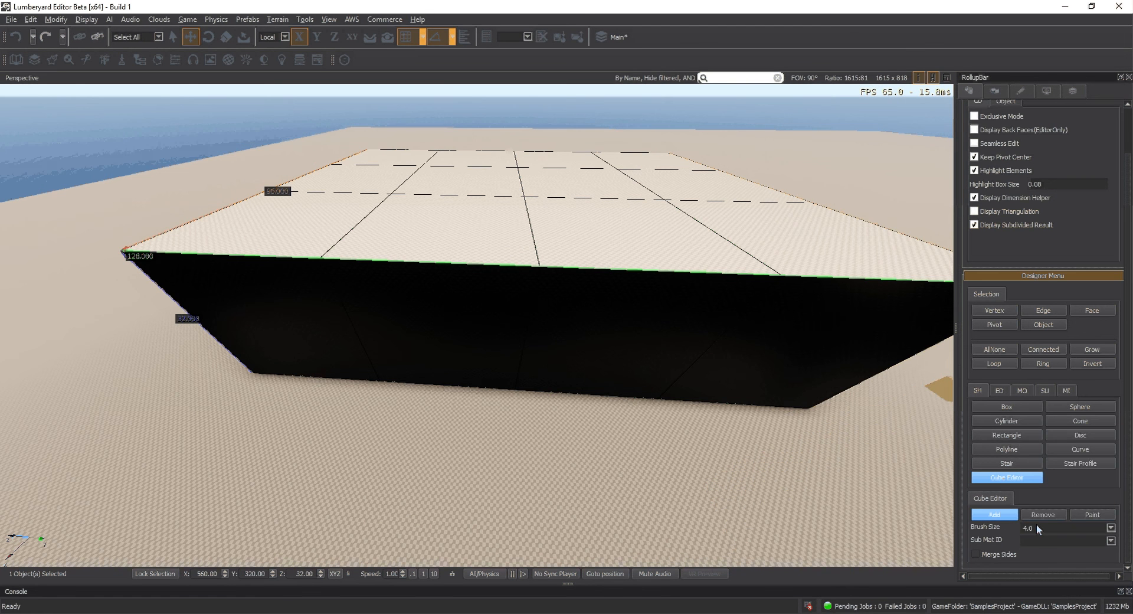
pyautogui.click(1042, 515)
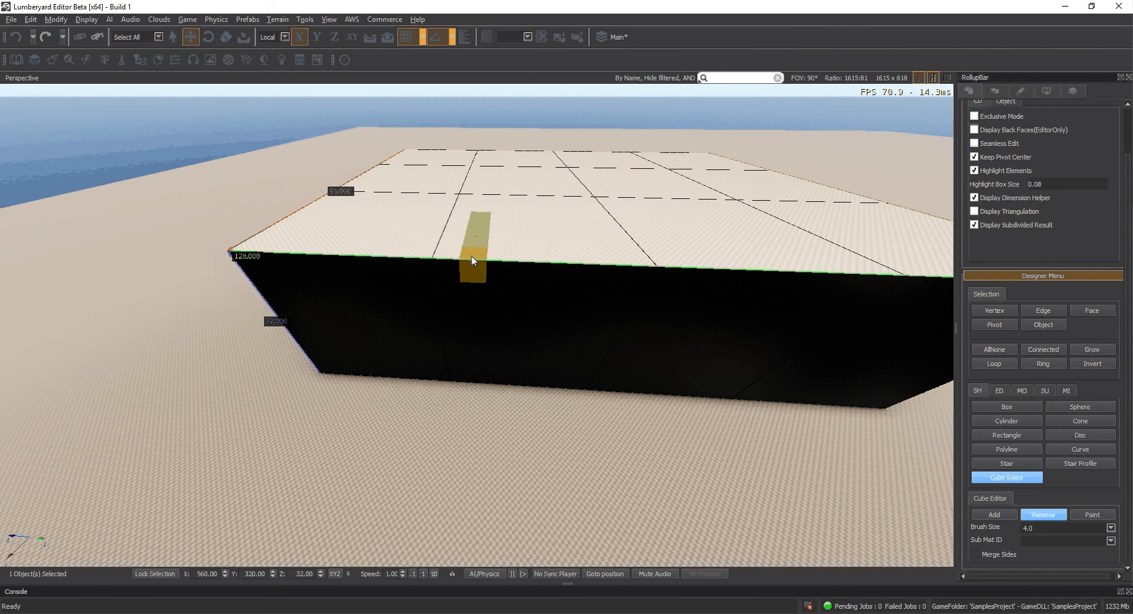
pyautogui.moveTo(472, 256)
pyautogui.mouseDown()
pyautogui.moveTo(527, 223)
pyautogui.moveTo(596, 242)
pyautogui.moveTo(538, 214)
pyautogui.mouseUp()
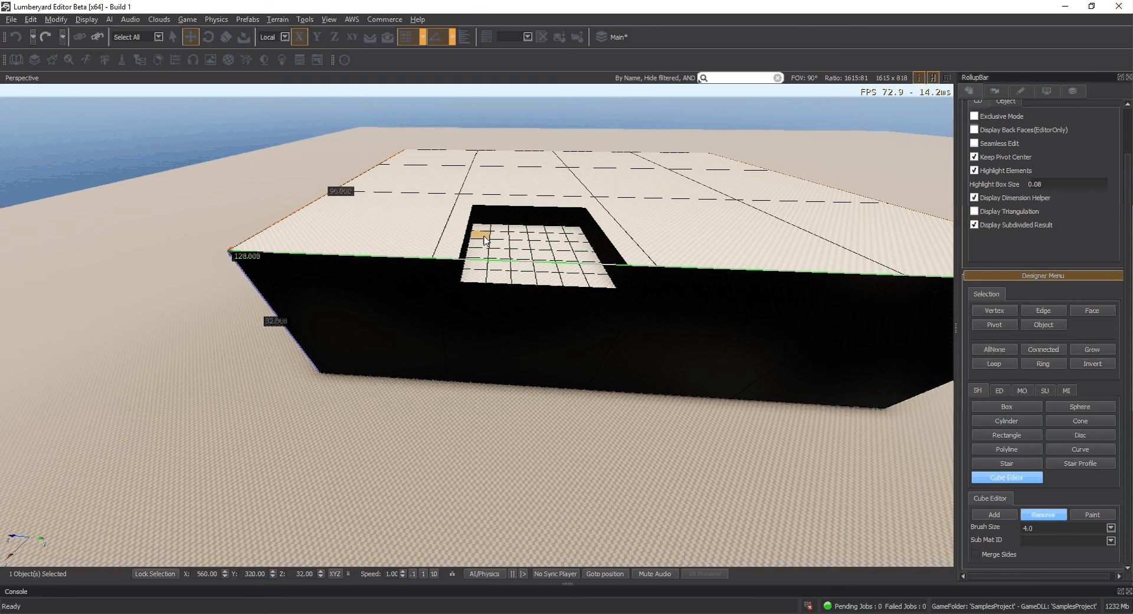
pyautogui.moveTo(484, 239)
pyautogui.mouseDown()
pyautogui.moveTo(588, 279)
pyautogui.moveTo(507, 254)
pyautogui.moveTo(575, 245)
pyautogui.mouseUp()
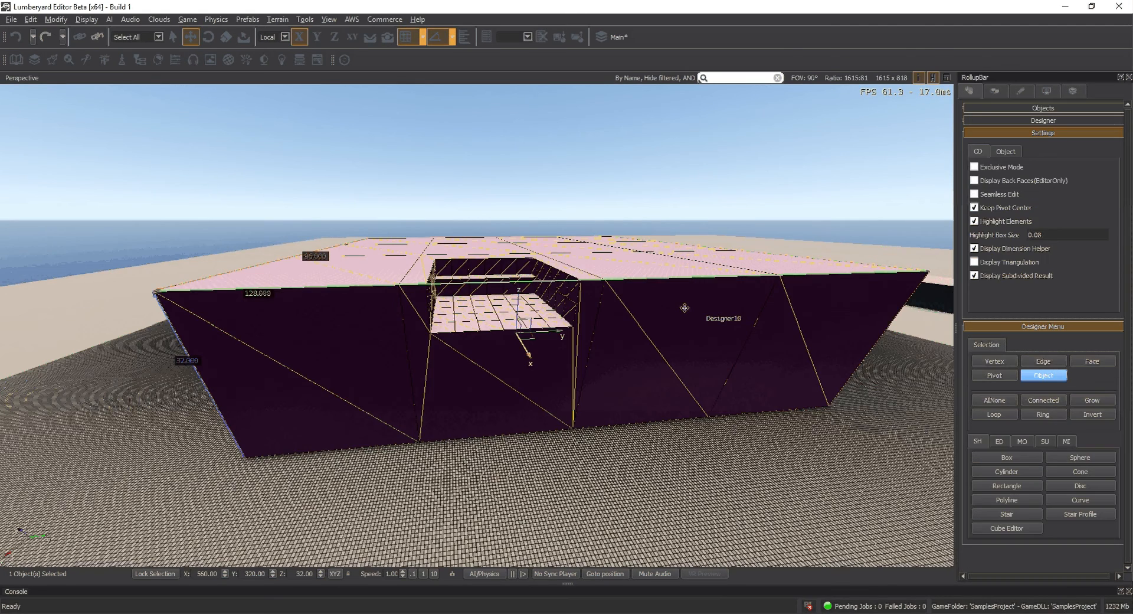
# - Turn on Exclusive Mode and build a staircase about 8.5 high on top of the block beside the recess
pyautogui.click(974, 167)
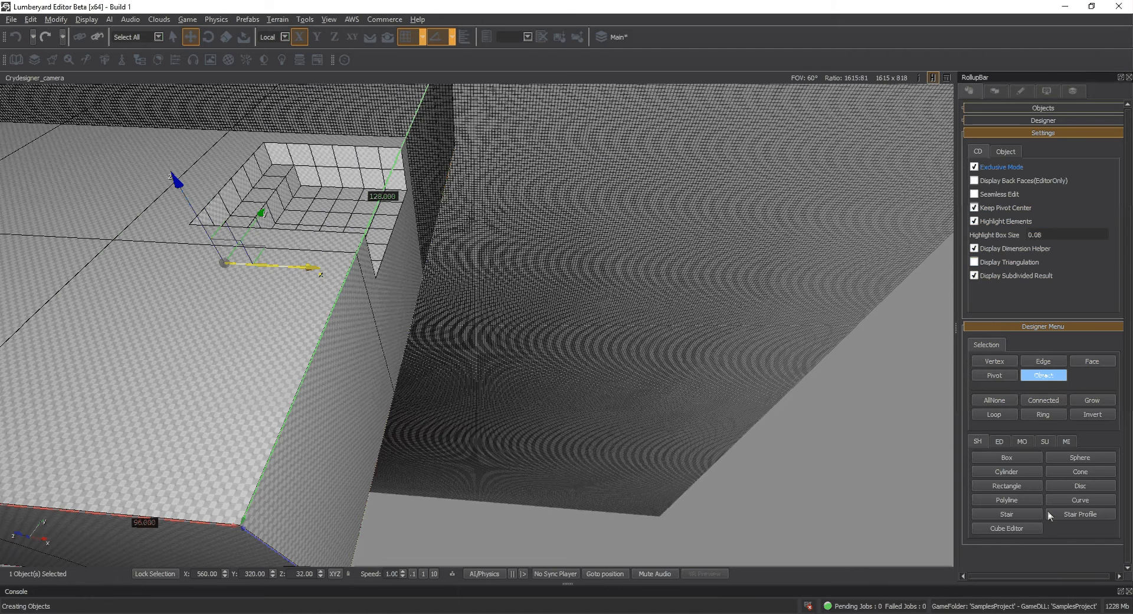
pyautogui.click(1040, 512)
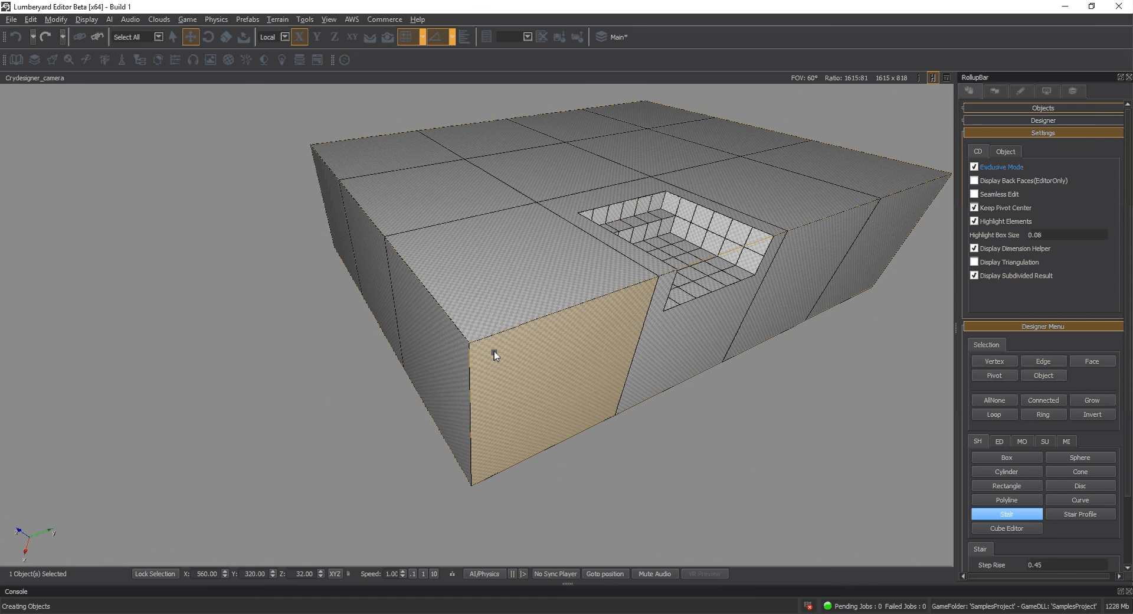
pyautogui.moveTo(518, 356); pyautogui.dragTo(624, 348)
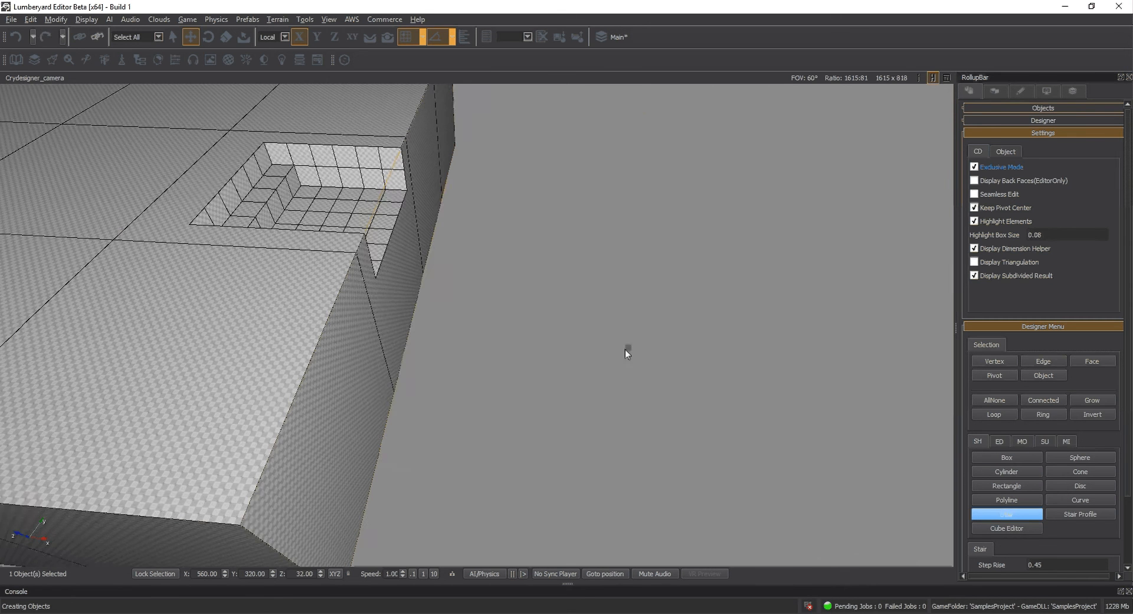
pyautogui.moveTo(625, 350); pyautogui.dragTo(625, 347, button='right')
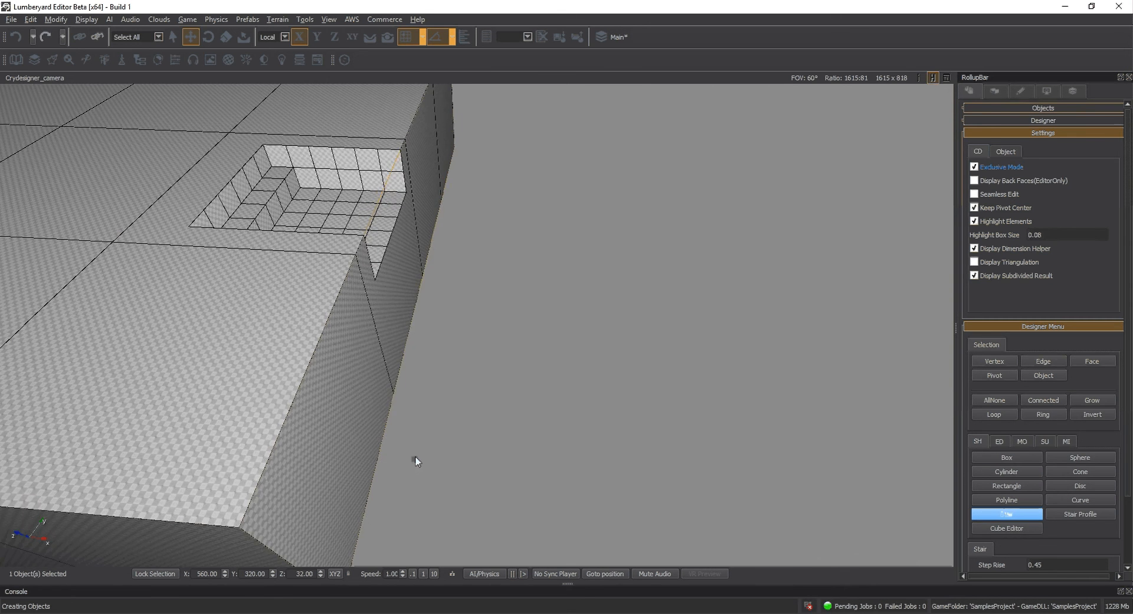
pyautogui.keyDown('alt'); pyautogui.moveTo(416, 455); pyautogui.dragTo(416, 457, button='middle'); pyautogui.keyUp('alt')
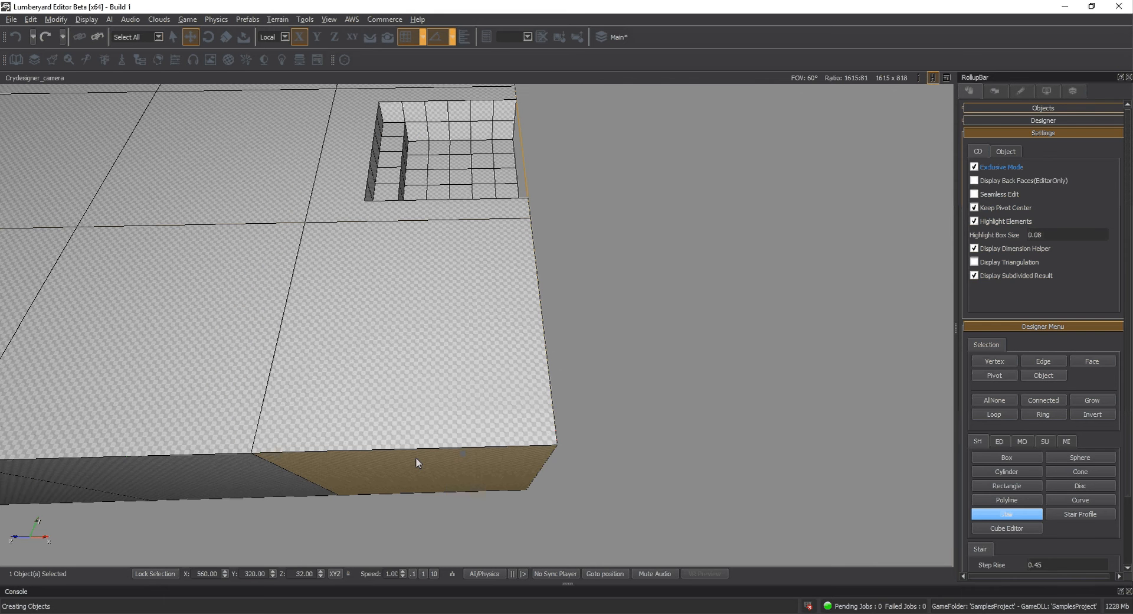
pyautogui.moveTo(354, 296)
pyautogui.mouseDown()
pyautogui.moveTo(353, 370)
pyautogui.moveTo(555, 374)
pyautogui.mouseUp()
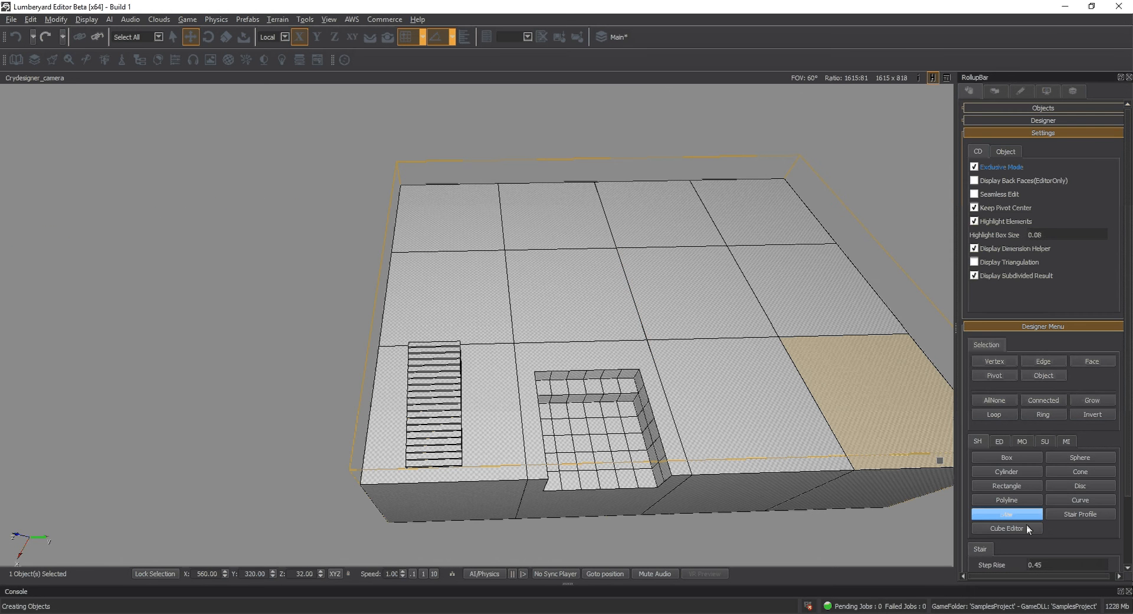
# - Add a raised platform along the block's back edge with the Cube Editor in Add mode at brush size 16.0
pyautogui.click(1026, 527)
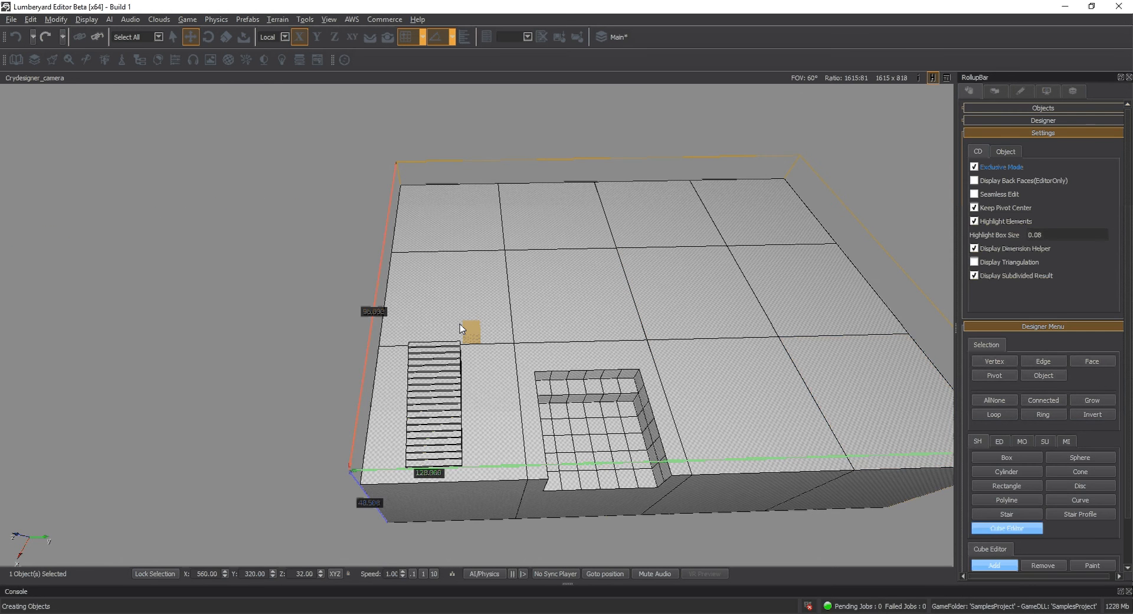
pyautogui.scroll(-2, 1089, 530)
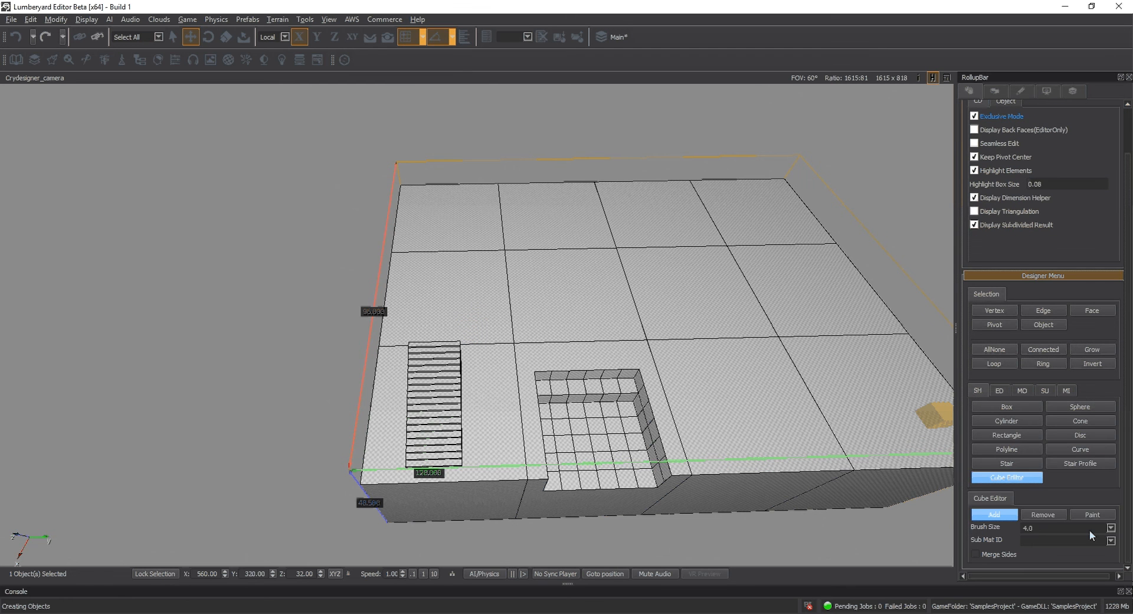
pyautogui.click(1090, 530)
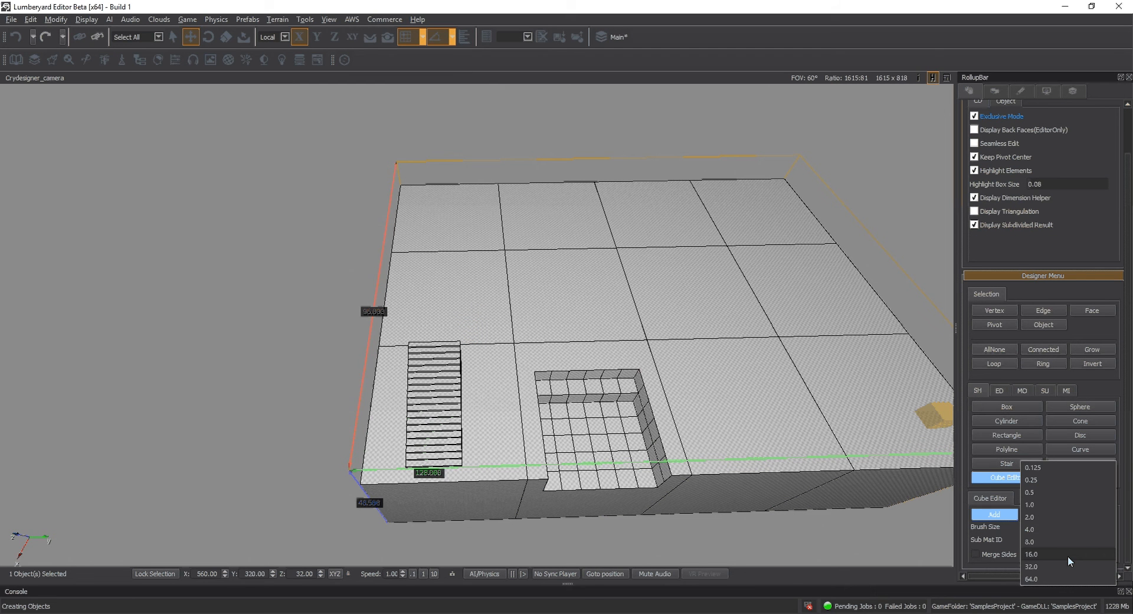
pyautogui.click(1062, 562)
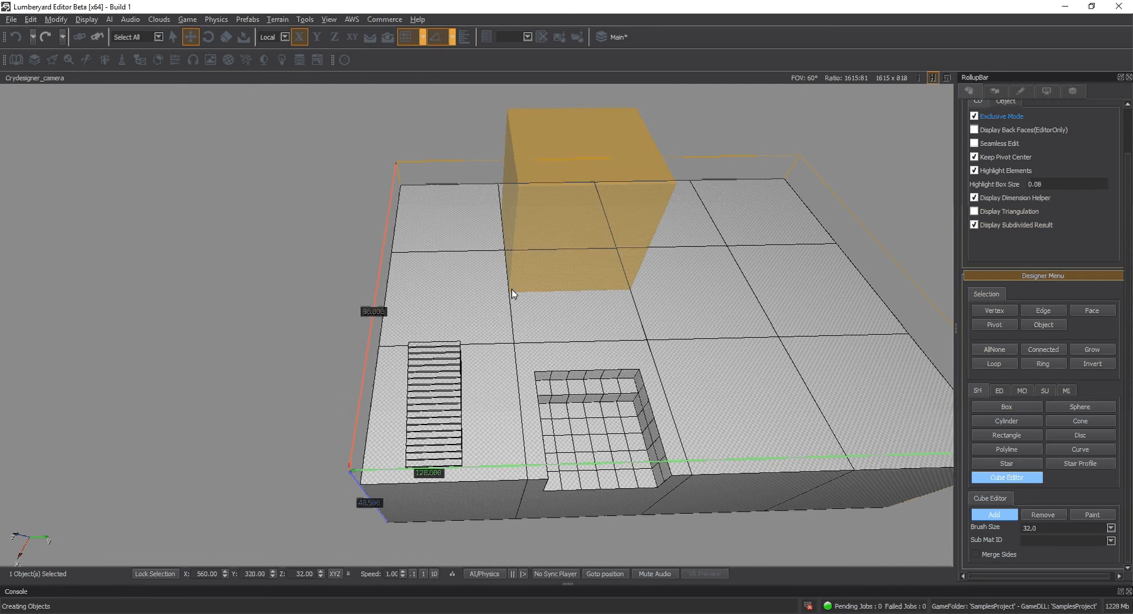
pyautogui.keyDown('alt'); pyautogui.moveTo(514, 294); pyautogui.dragTo(526, 292, button='middle'); pyautogui.keyUp('alt')
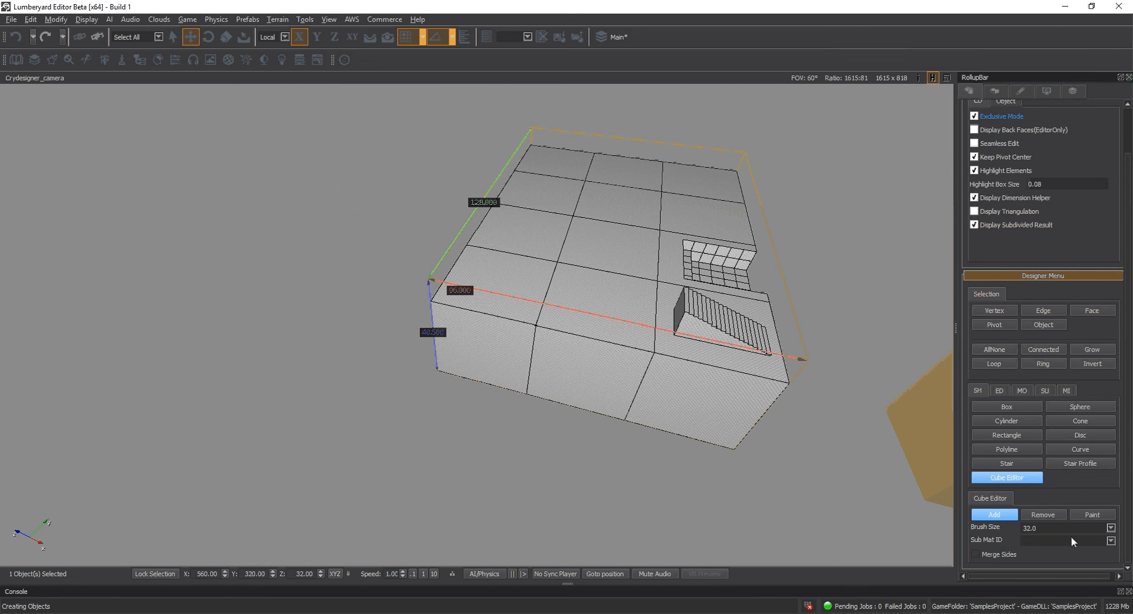
pyautogui.click(1071, 529)
pyautogui.click(1032, 517)
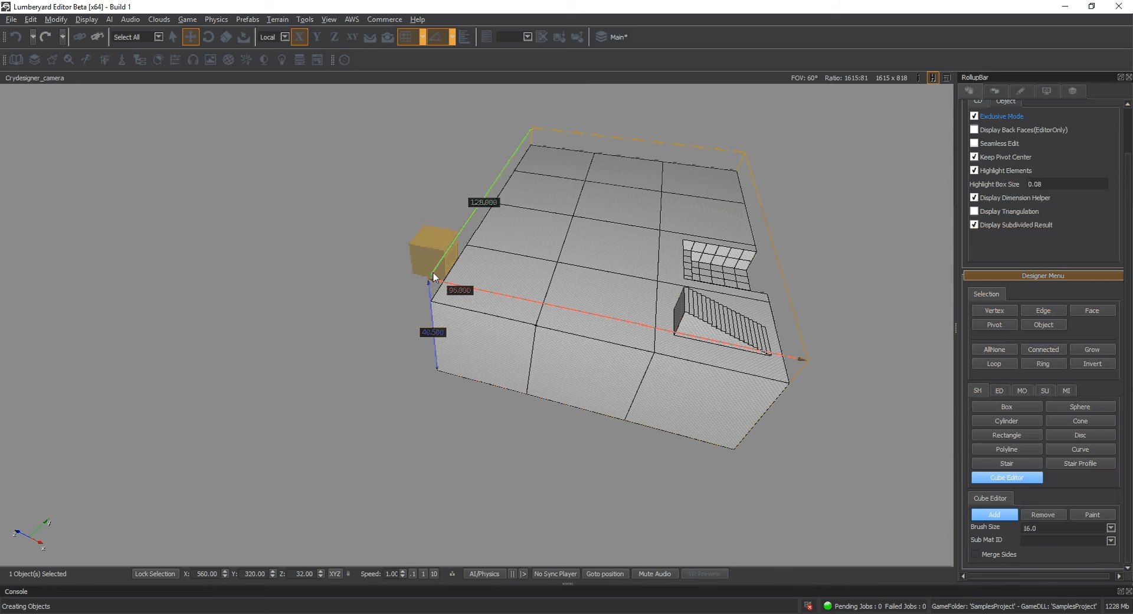
pyautogui.click(537, 309)
pyautogui.moveTo(544, 256)
pyautogui.mouseDown()
pyautogui.moveTo(586, 162)
pyautogui.moveTo(467, 291)
pyautogui.mouseUp()
pyautogui.moveTo(523, 268); pyautogui.dragTo(522, 268, button='right')
pyautogui.click(1007, 463)
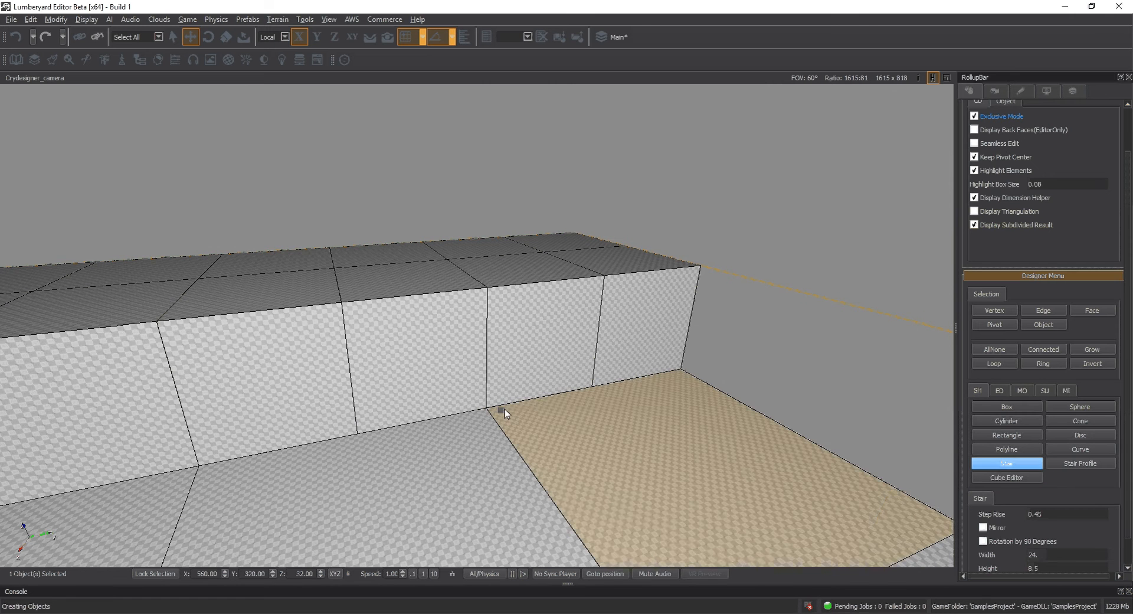
pyautogui.click(505, 409)
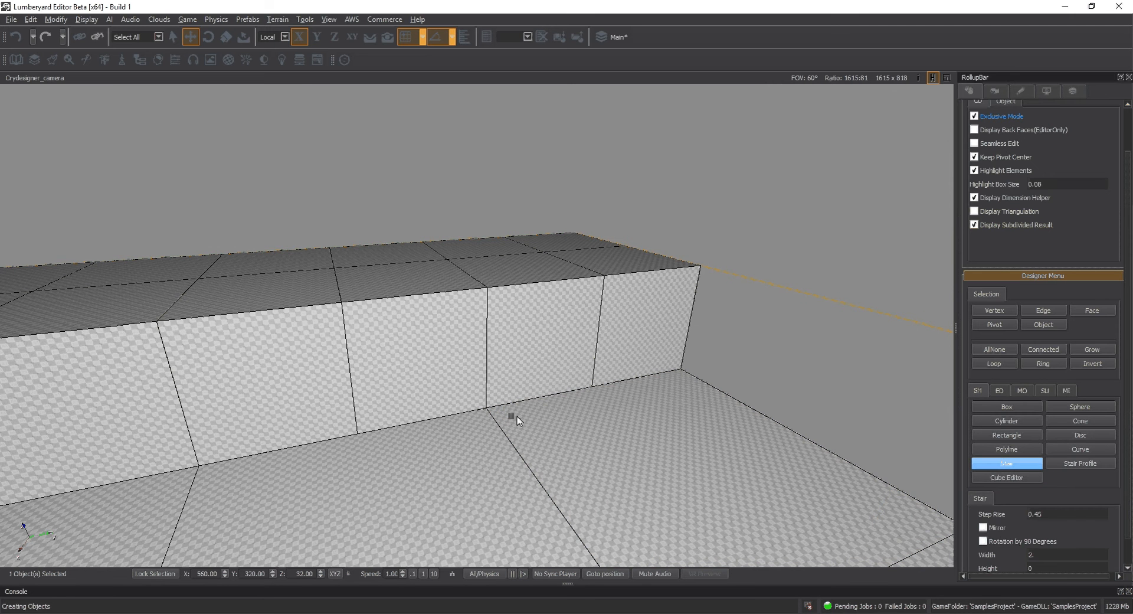
pyautogui.click(559, 419)
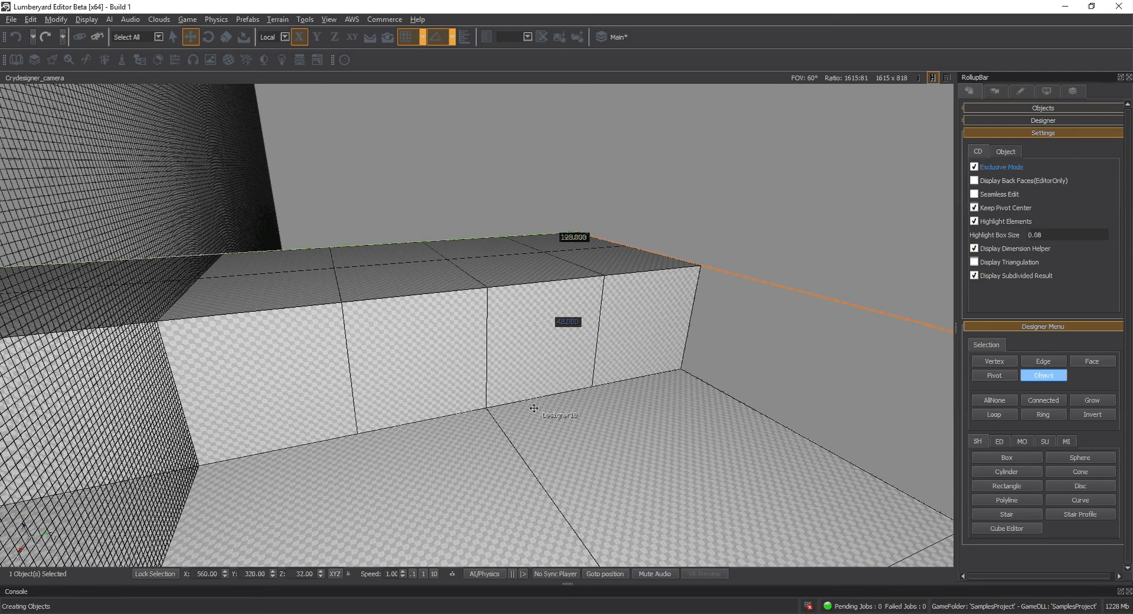
pyautogui.moveTo(533, 408); pyautogui.dragTo(785, 460, button='right')
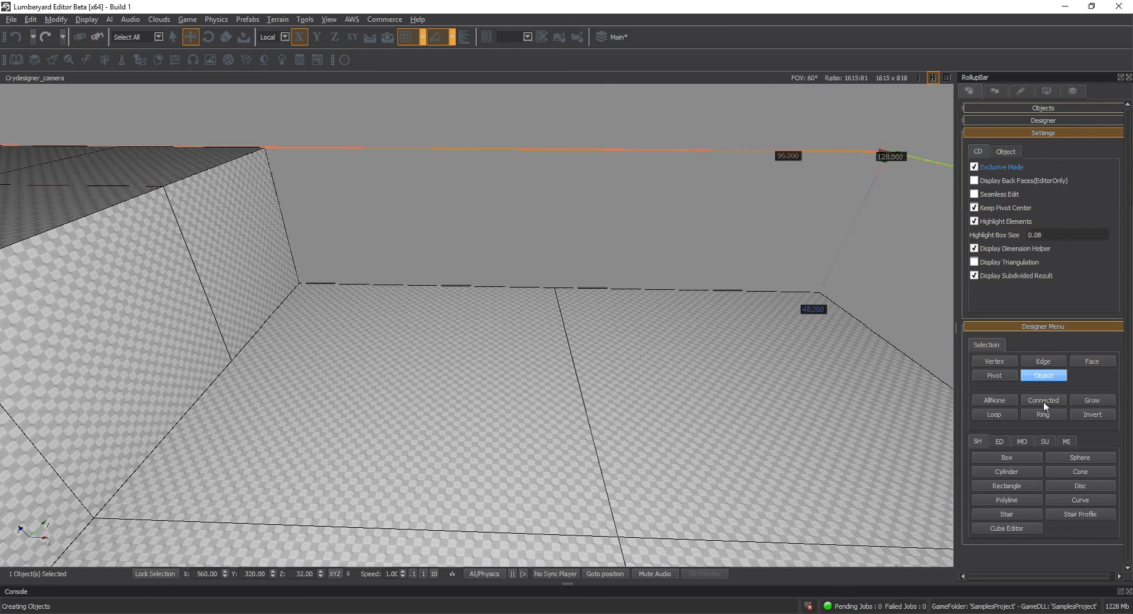
pyautogui.click(1007, 514)
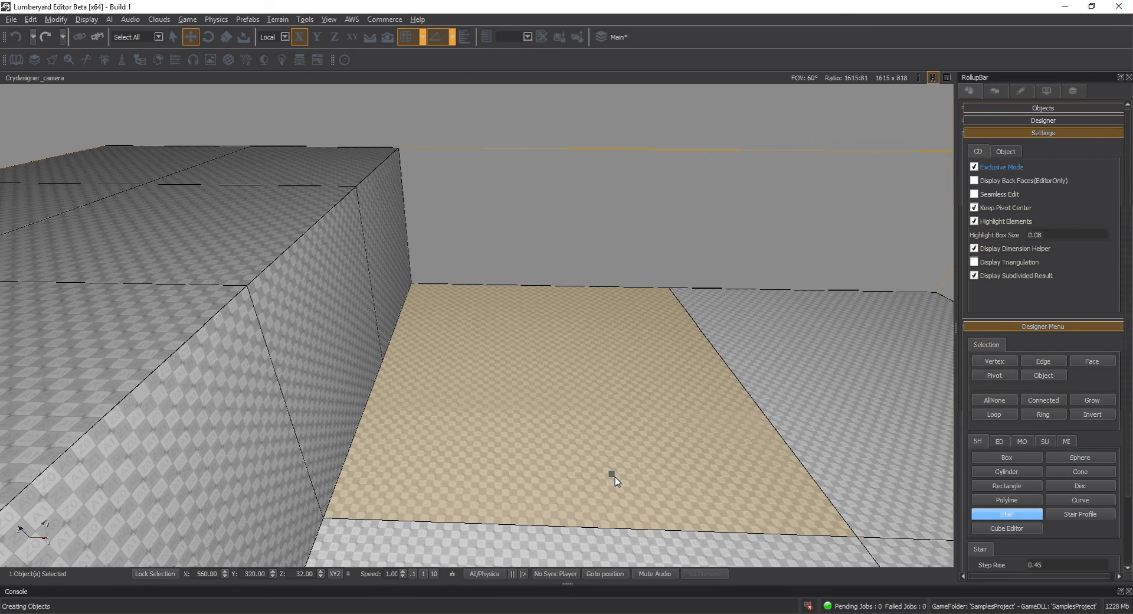
pyautogui.moveTo(614, 480); pyautogui.dragTo(369, 396)
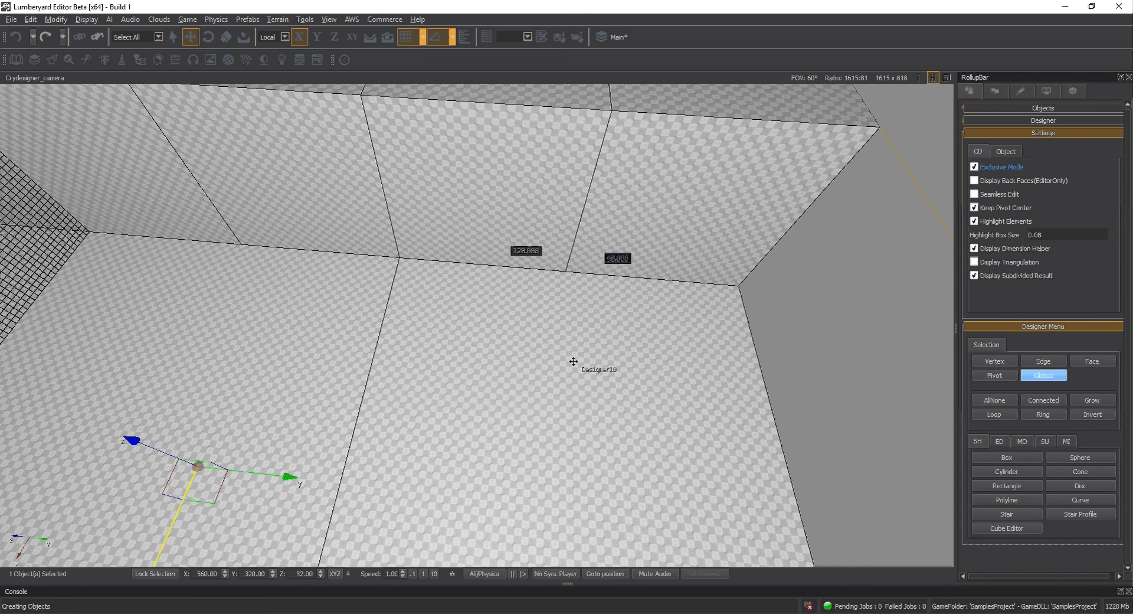
# - Build a staircase with the Stair tool from the block's top surface up to the raised platform
pyautogui.click(1007, 513)
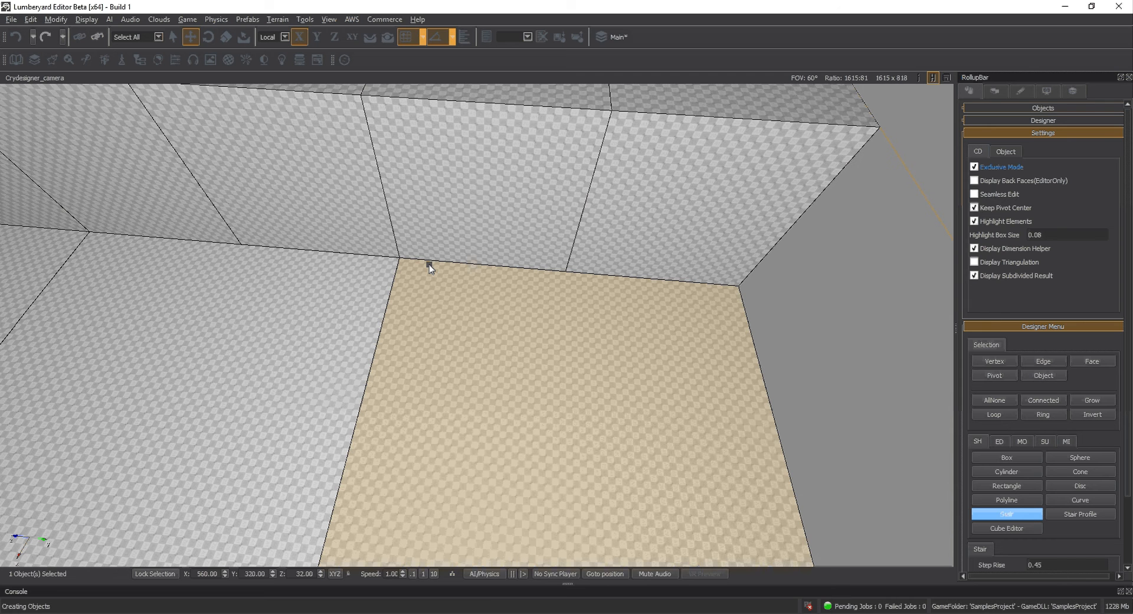
pyautogui.moveTo(429, 265); pyautogui.dragTo(535, 474)
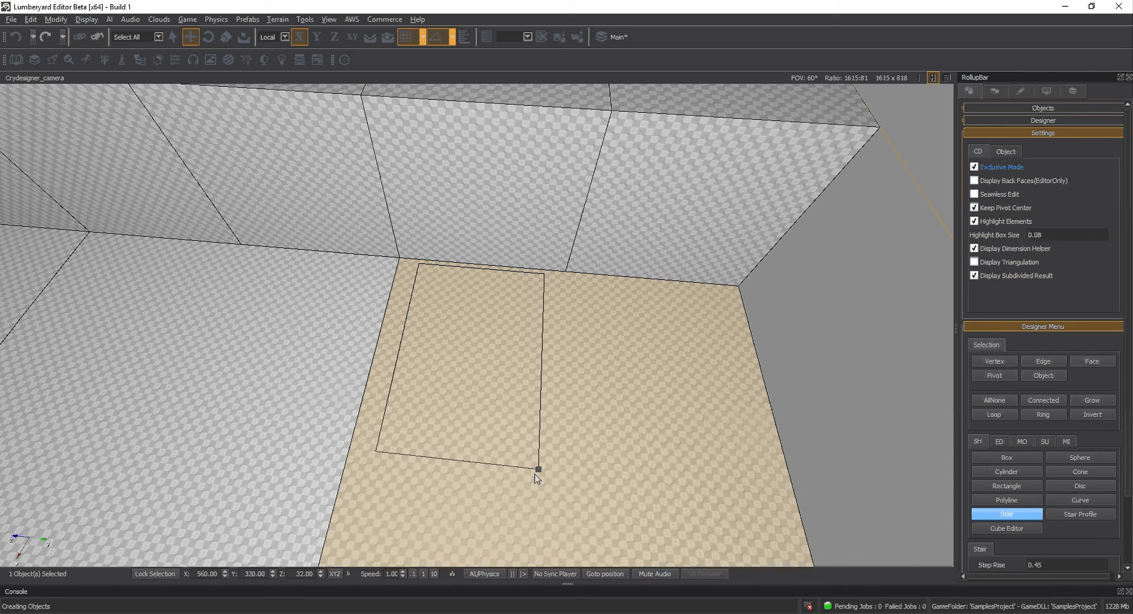
pyautogui.moveTo(536, 478); pyautogui.dragTo(537, 479)
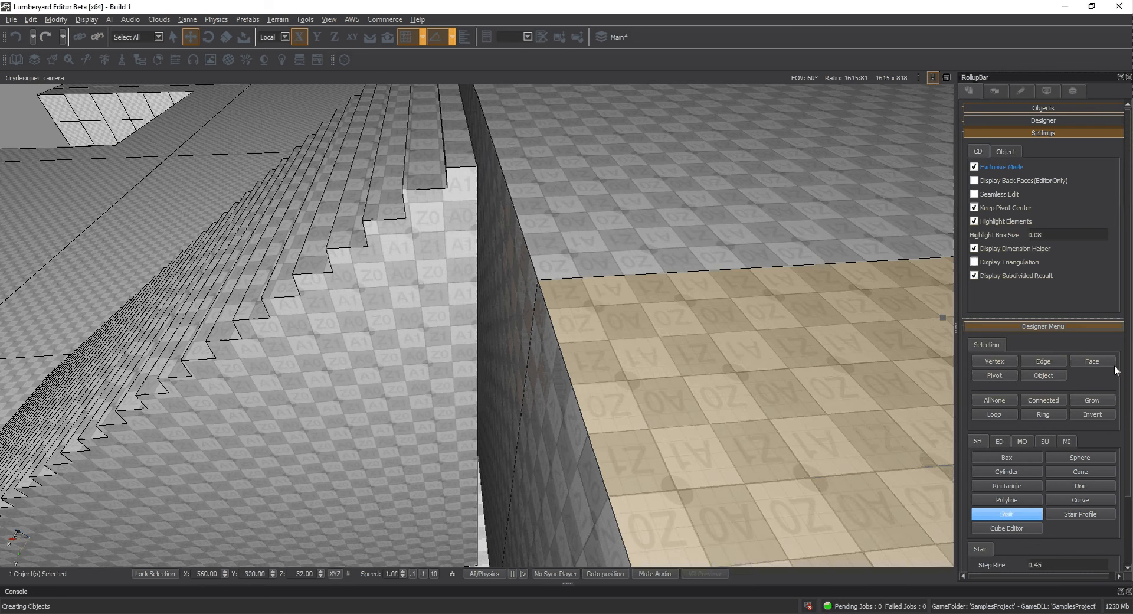
# - Move the new staircase's back face against the raised platform's wall to close the gap
pyautogui.click(1092, 360)
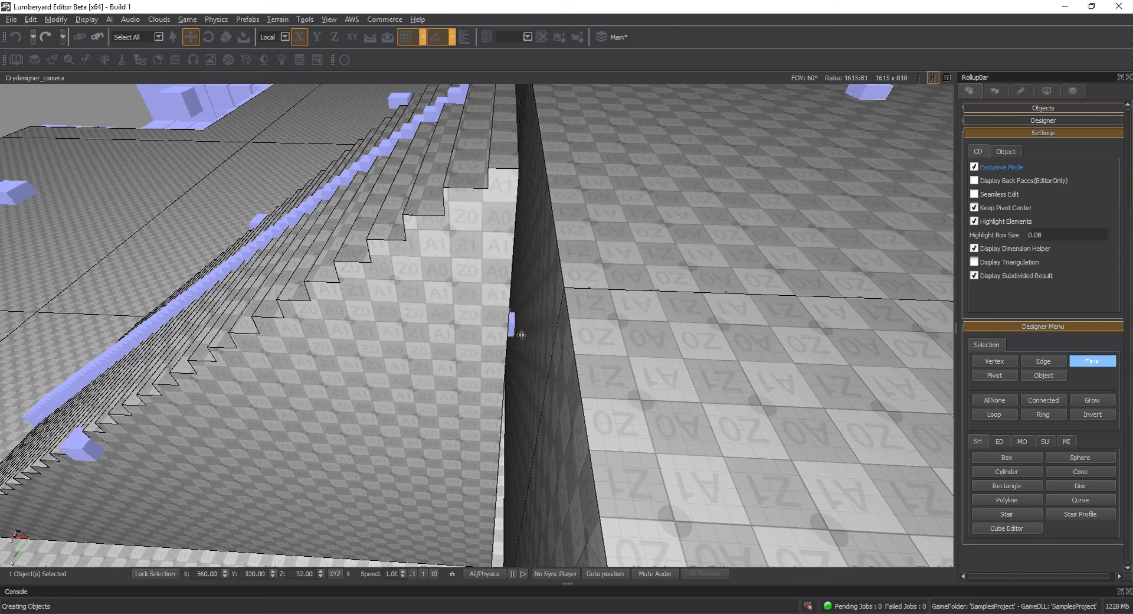
pyautogui.click(522, 334)
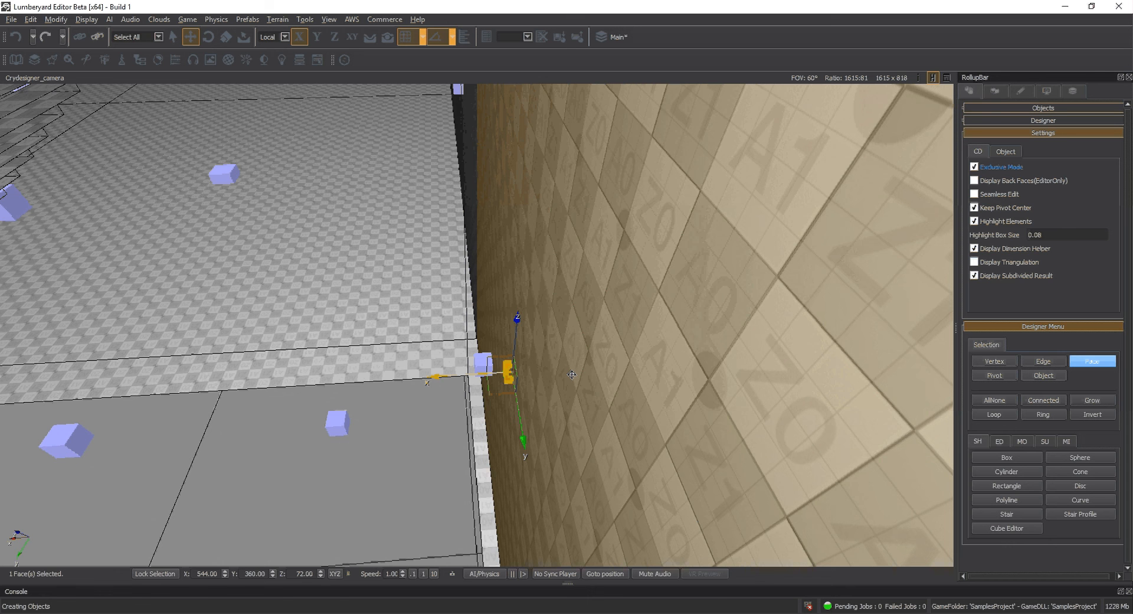
pyautogui.moveTo(572, 374); pyautogui.dragTo(558, 360)
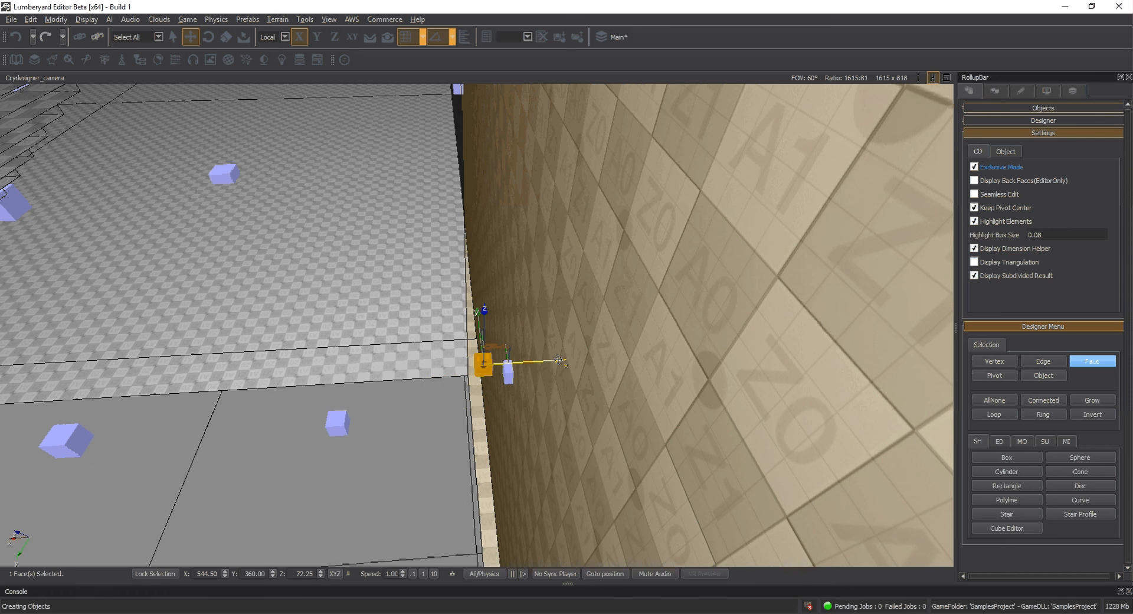
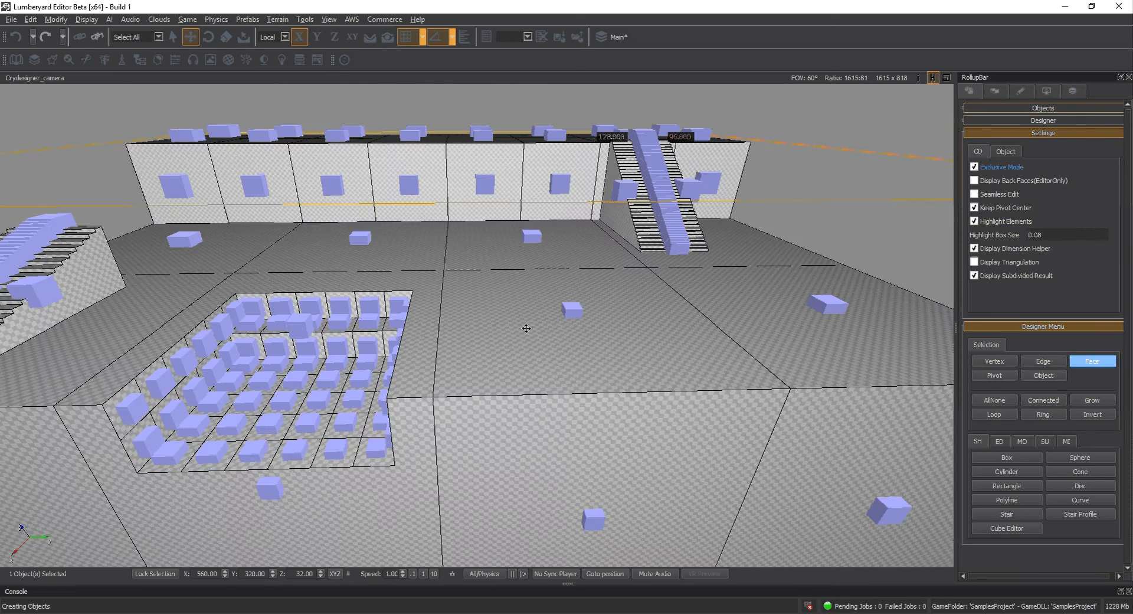
# - Add loop cuts close to the block's outer edges with LoopCut and extrude one narrow edge strip upward into a wall
pyautogui.press('d')
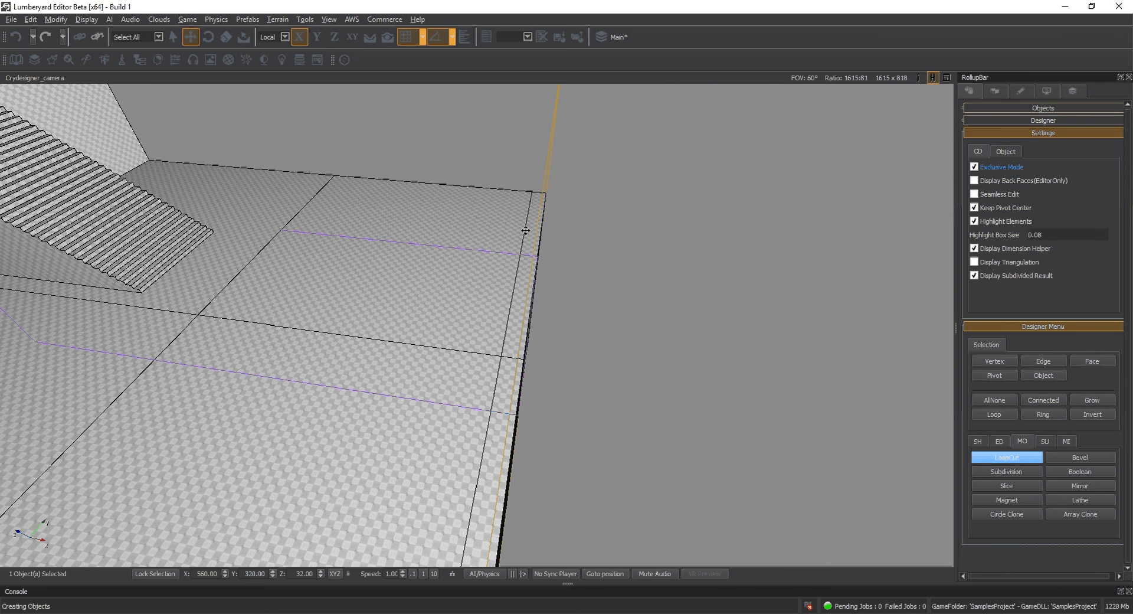
pyautogui.click(540, 185)
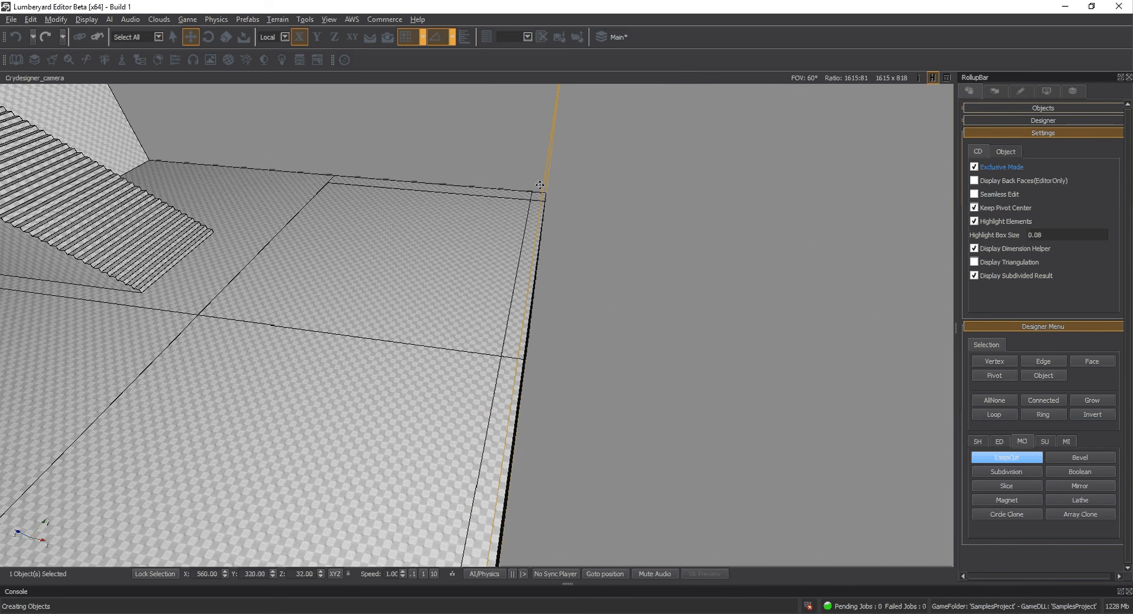
pyautogui.click(1002, 441)
pyautogui.click(1006, 457)
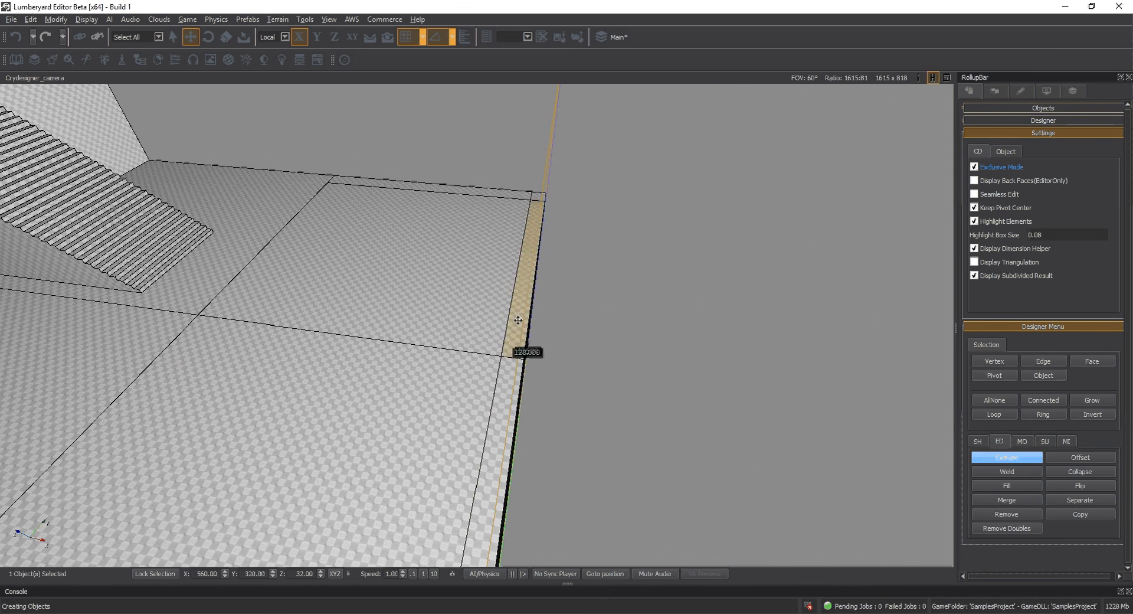
pyautogui.moveTo(518, 320); pyautogui.dragTo(653, 266)
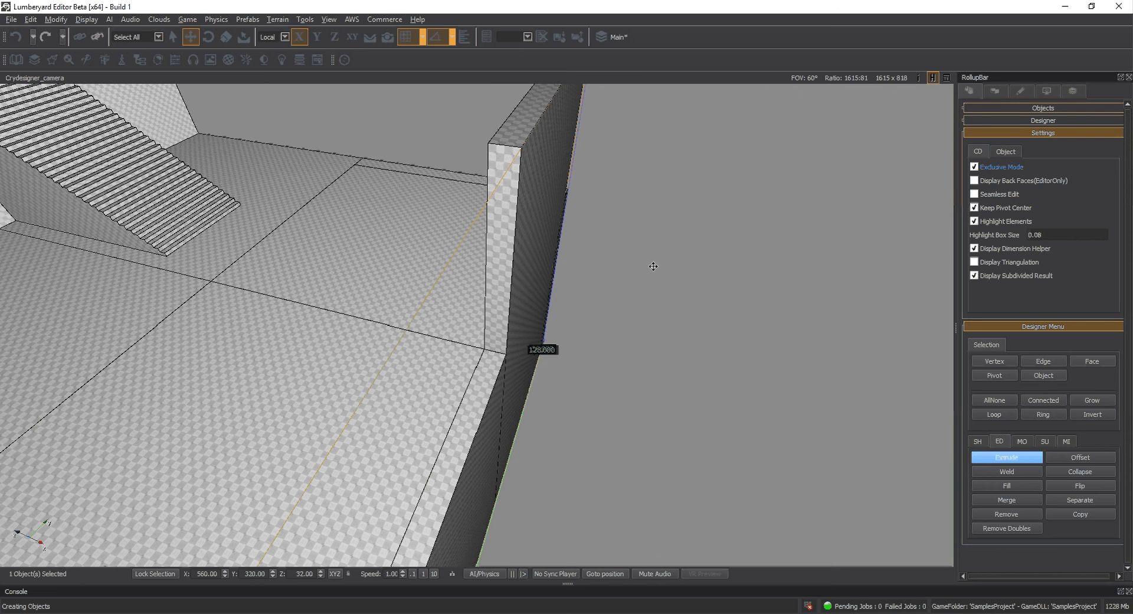
pyautogui.keyDown('alt'); pyautogui.moveTo(653, 266); pyautogui.dragTo(417, 263, button='middle'); pyautogui.keyUp('alt')
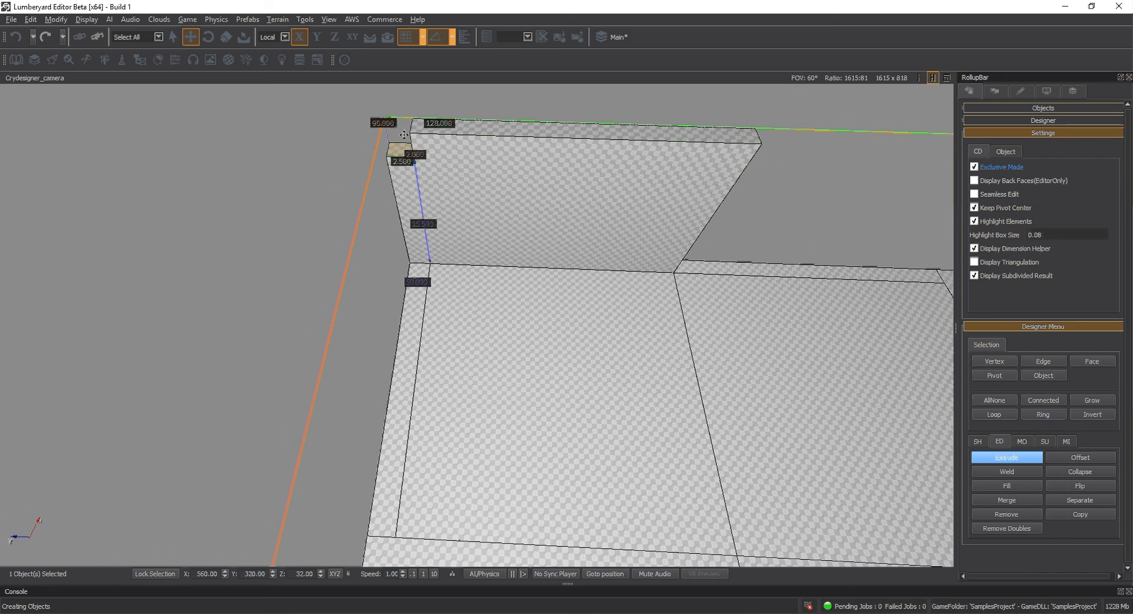
# - Extrude the corner strip face along the block's edge into a second wall and cut an inset window opening through the first wall
pyautogui.moveTo(405, 319); pyautogui.dragTo(557, 248)
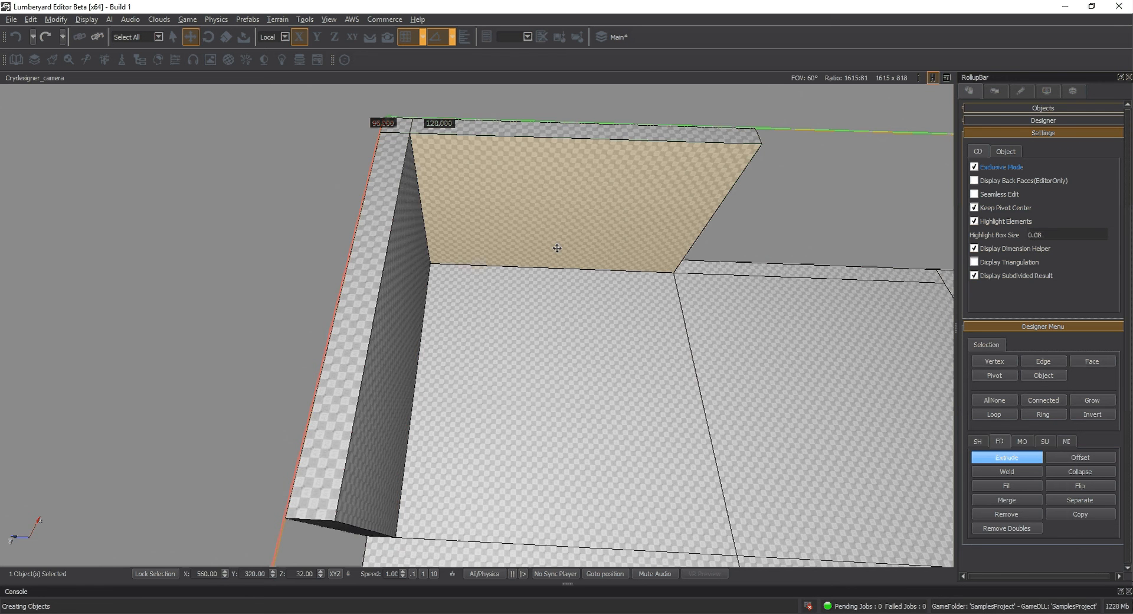
pyautogui.keyDown('alt'); pyautogui.moveTo(557, 248); pyautogui.dragTo(702, 384, button='middle'); pyautogui.keyUp('alt')
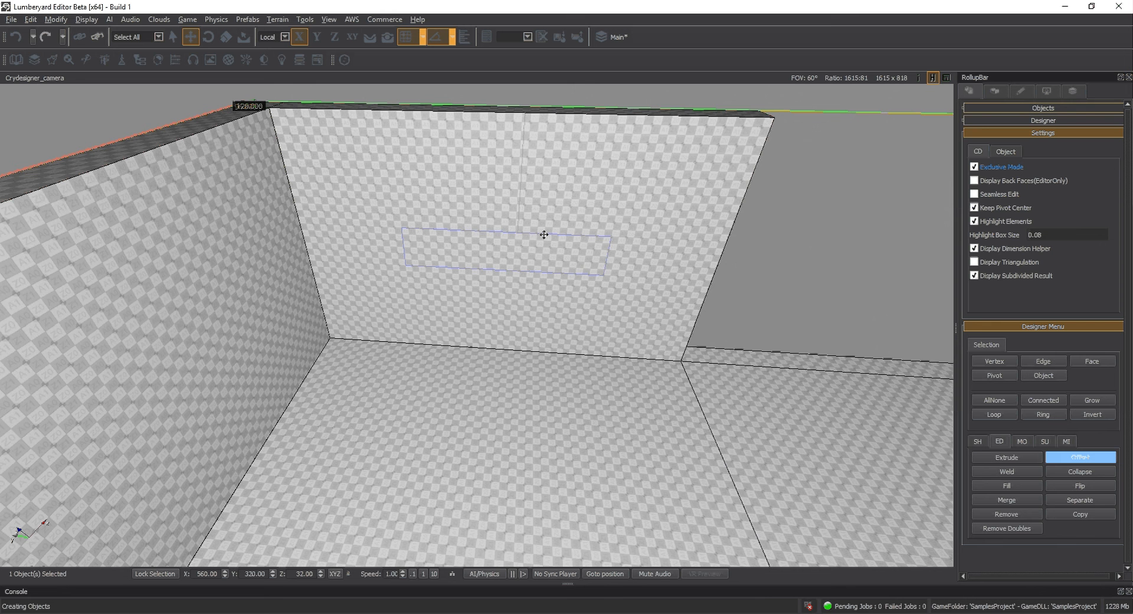
pyautogui.moveTo(545, 234); pyautogui.dragTo(635, 180)
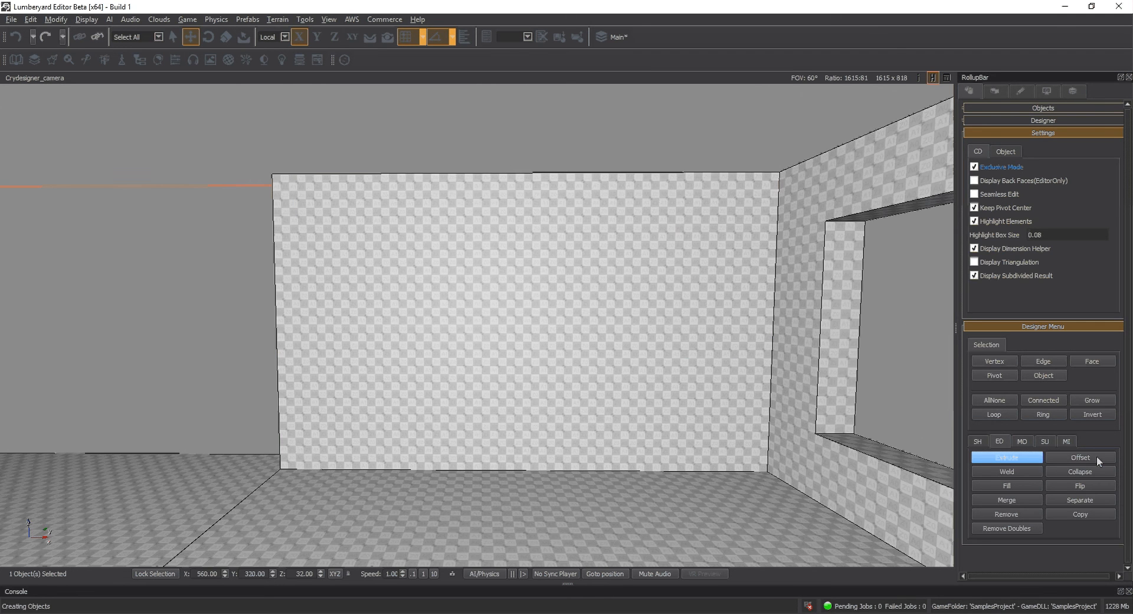
# - Offset the second wall's inner face inward and extrude the inset rectangle through the wall to make an opening
pyautogui.click(1097, 460)
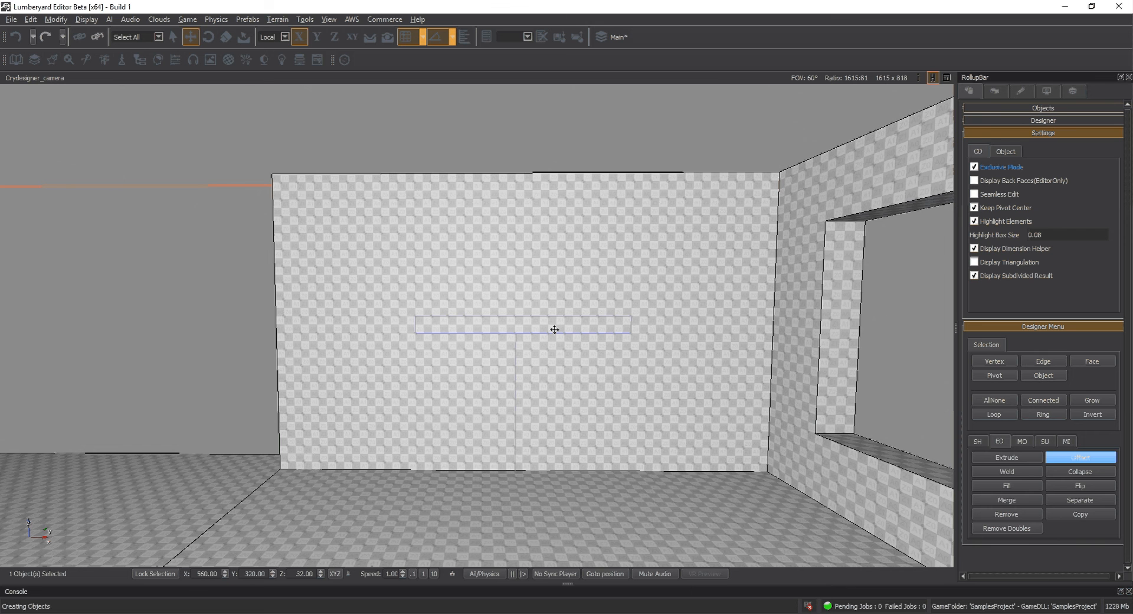
pyautogui.click(554, 329)
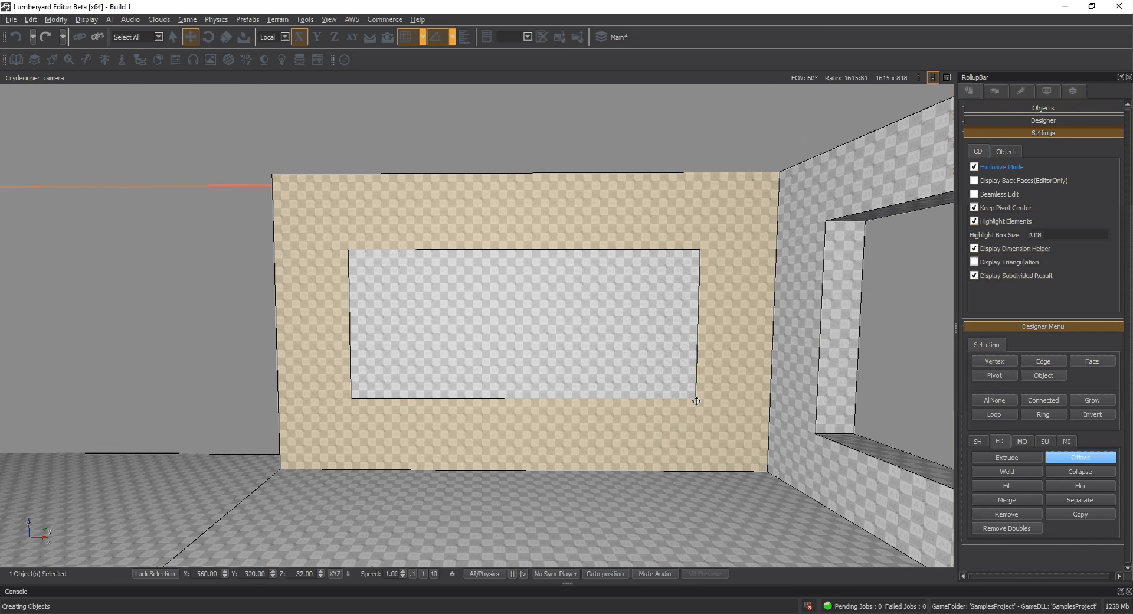
pyautogui.click(696, 401)
pyautogui.moveTo(543, 326); pyautogui.dragTo(599, 328)
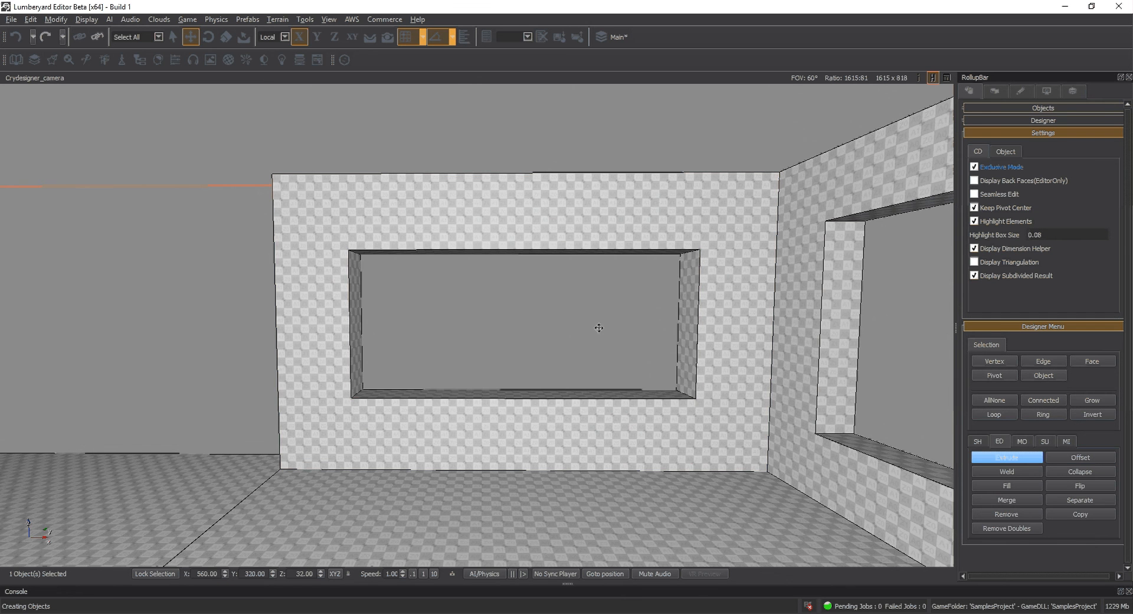
# - Reshape the second wall's opening into a doorway by moving its far side face toward the corner and its bottom face down to the floor
pyautogui.press('Escape')
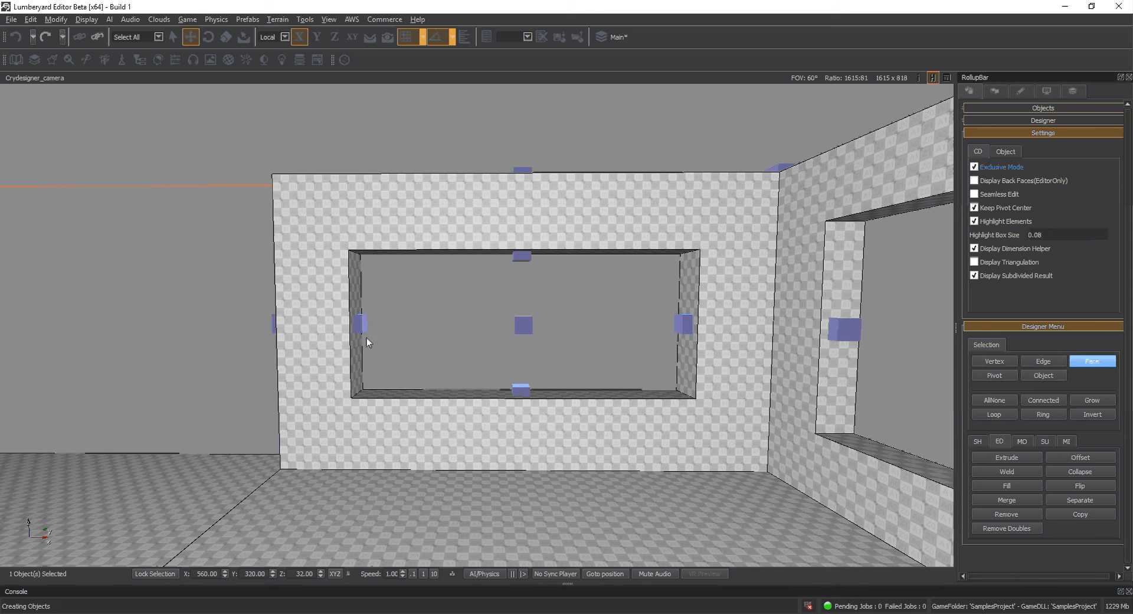
pyautogui.click(361, 331)
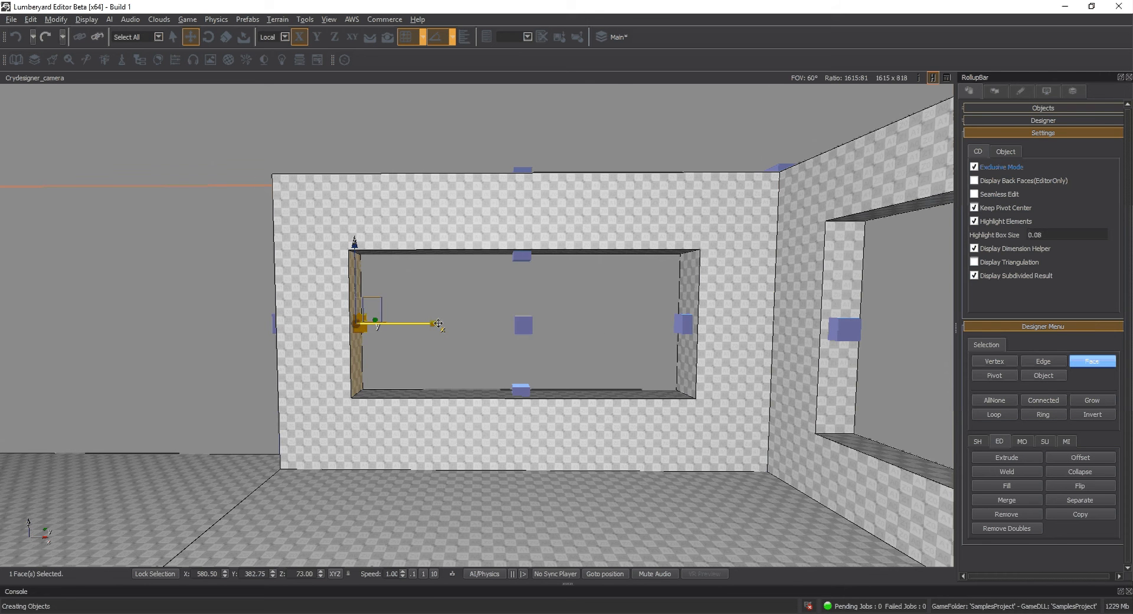
pyautogui.moveTo(439, 323); pyautogui.dragTo(664, 319)
pyautogui.click(634, 390)
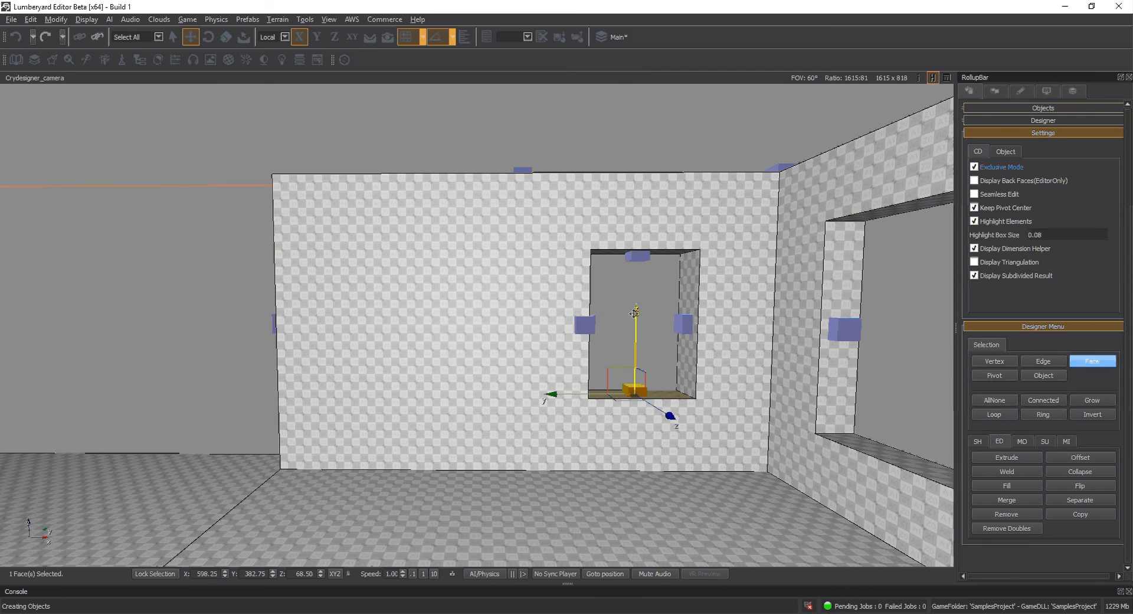
pyautogui.moveTo(634, 313); pyautogui.dragTo(632, 387)
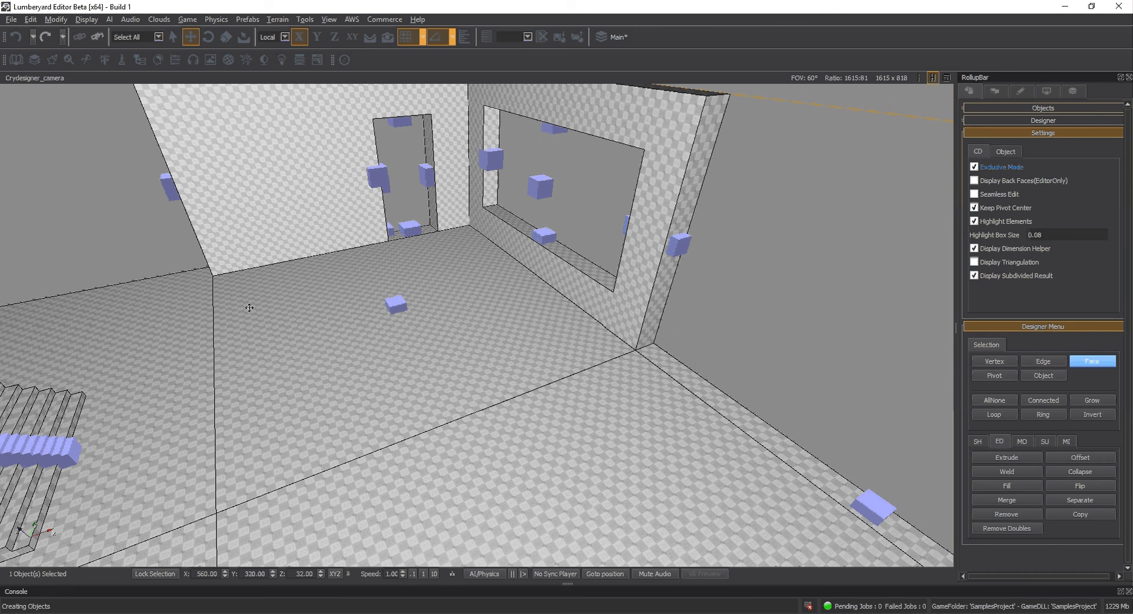
# - Offset a thin border around the first wall's window opening and extrude it slightly to form a window frame
pyautogui.moveTo(249, 307); pyautogui.dragTo(407, 299, button='middle')
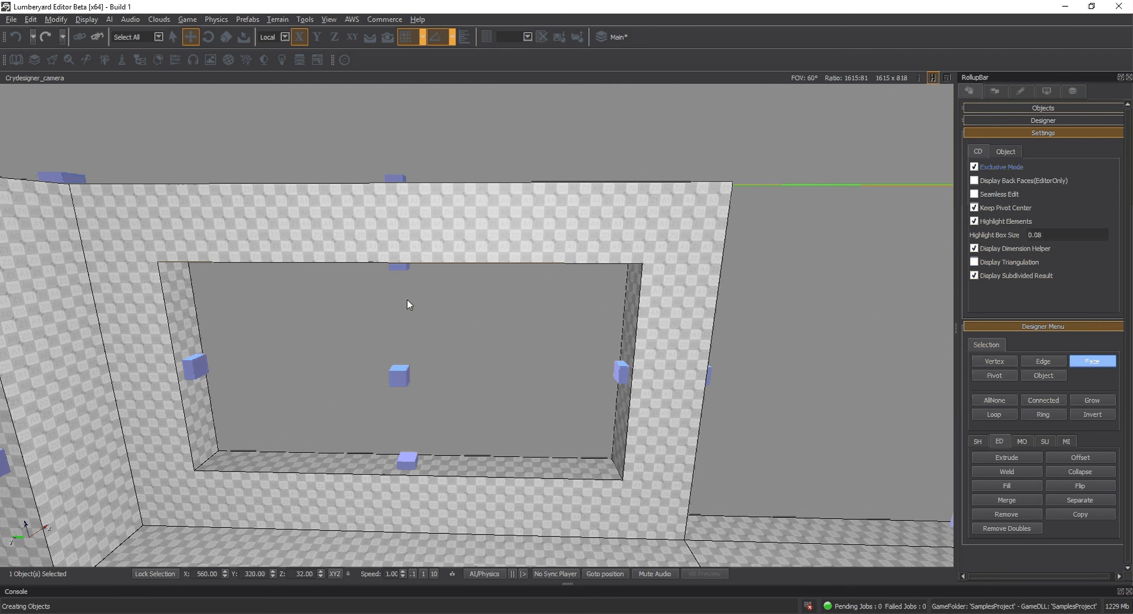
pyautogui.click(1080, 458)
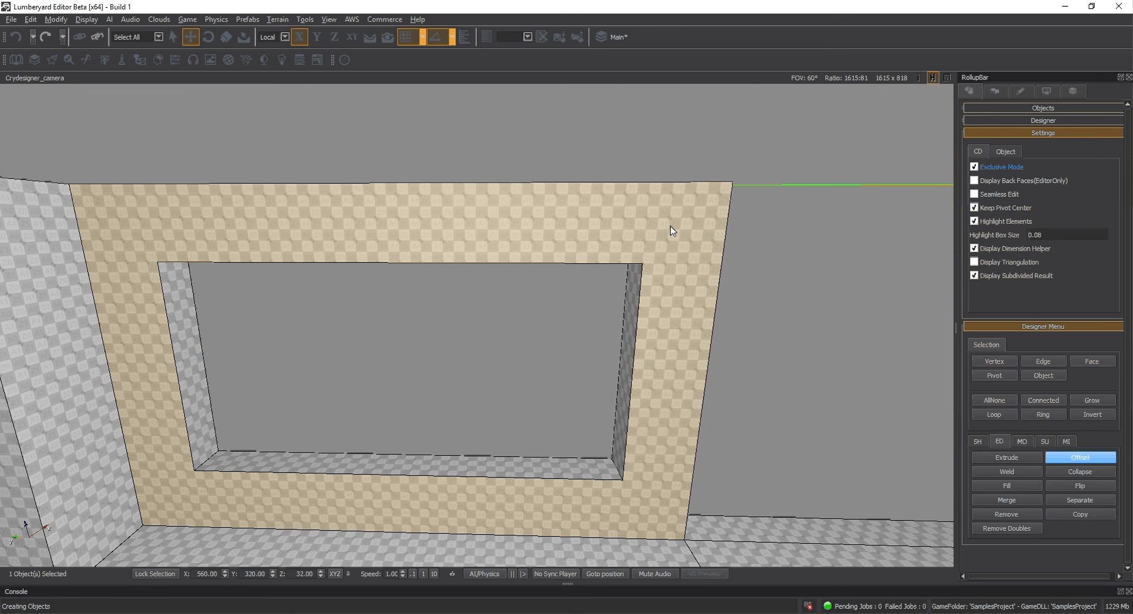
pyautogui.moveTo(670, 226); pyautogui.dragTo(603, 253)
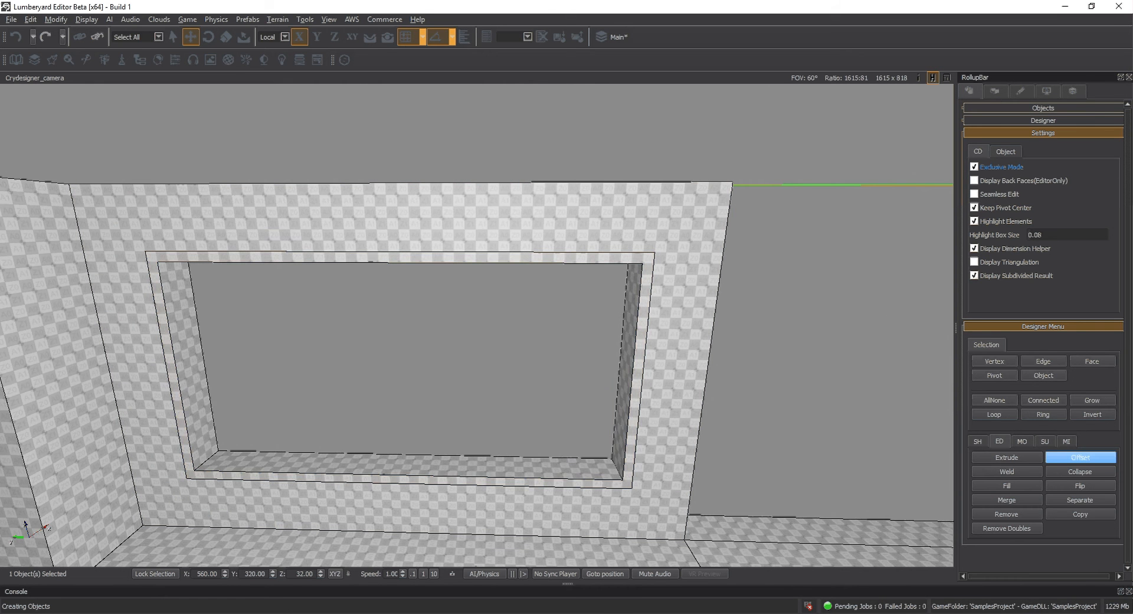
pyautogui.click(1009, 458)
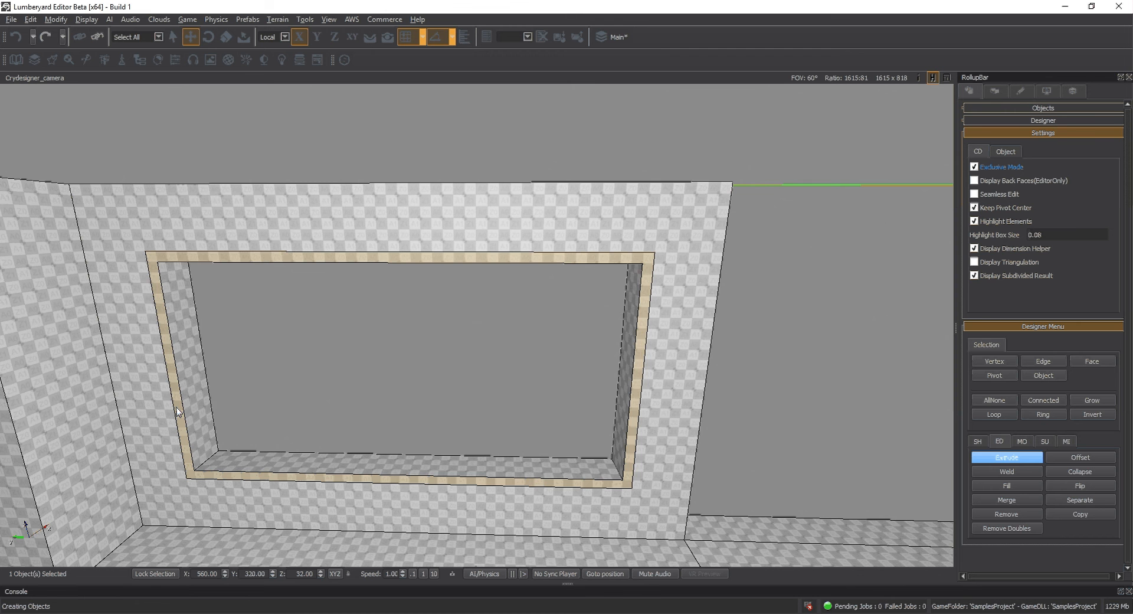
pyautogui.moveTo(178, 411); pyautogui.dragTo(168, 420)
# - Offset the floor face between the two walls inward to create a smaller inset square in its middle
pyautogui.moveTo(511, 382); pyautogui.dragTo(651, 405, button='right')
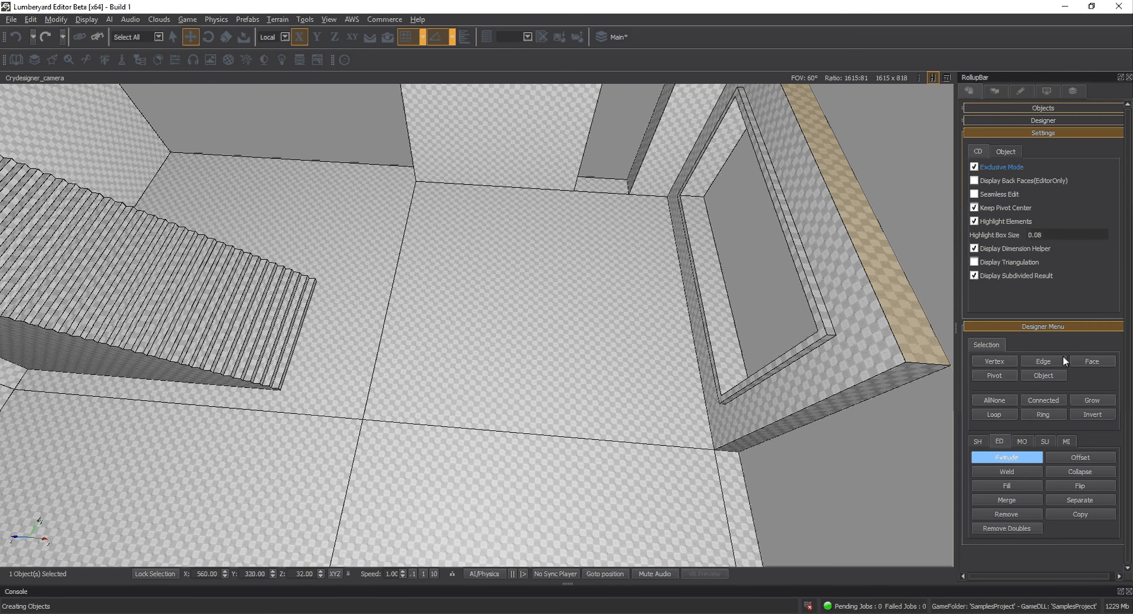
pyautogui.click(1080, 456)
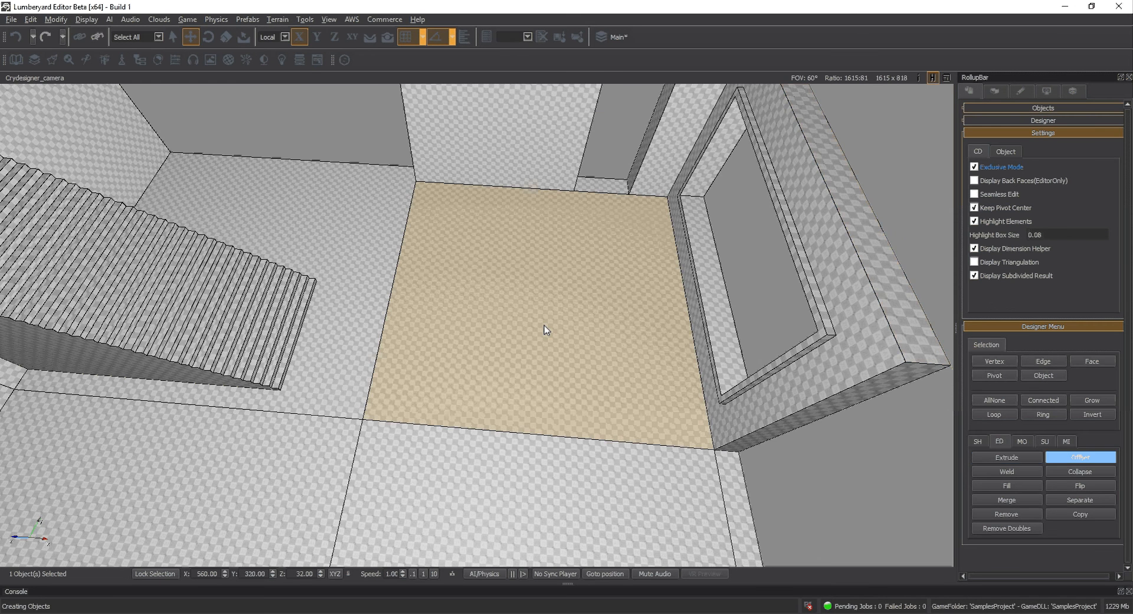
pyautogui.click(544, 325)
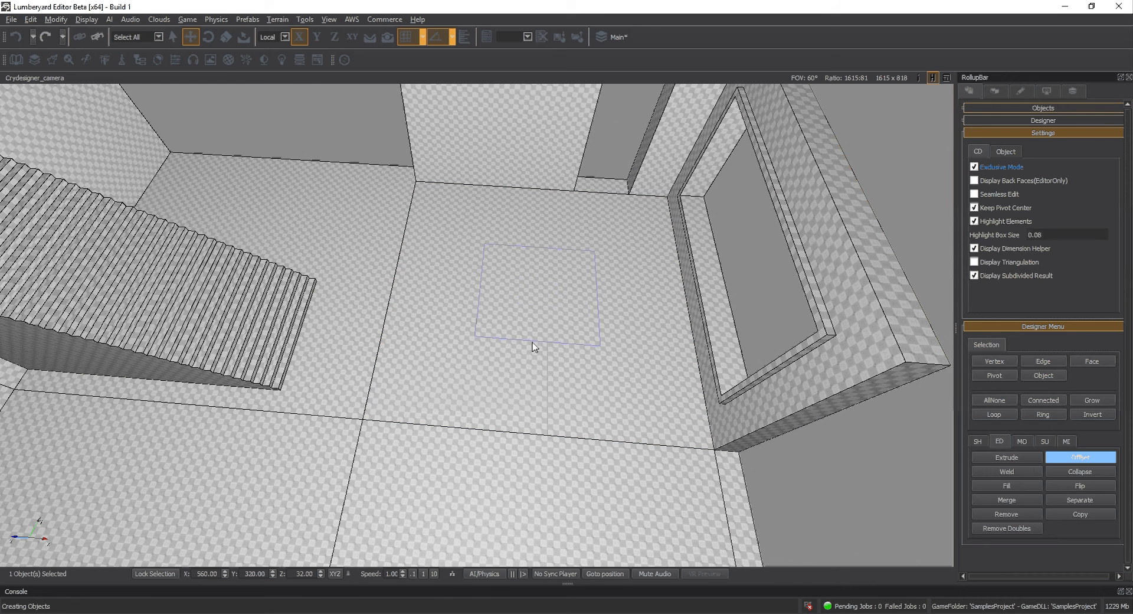
pyautogui.click(534, 346)
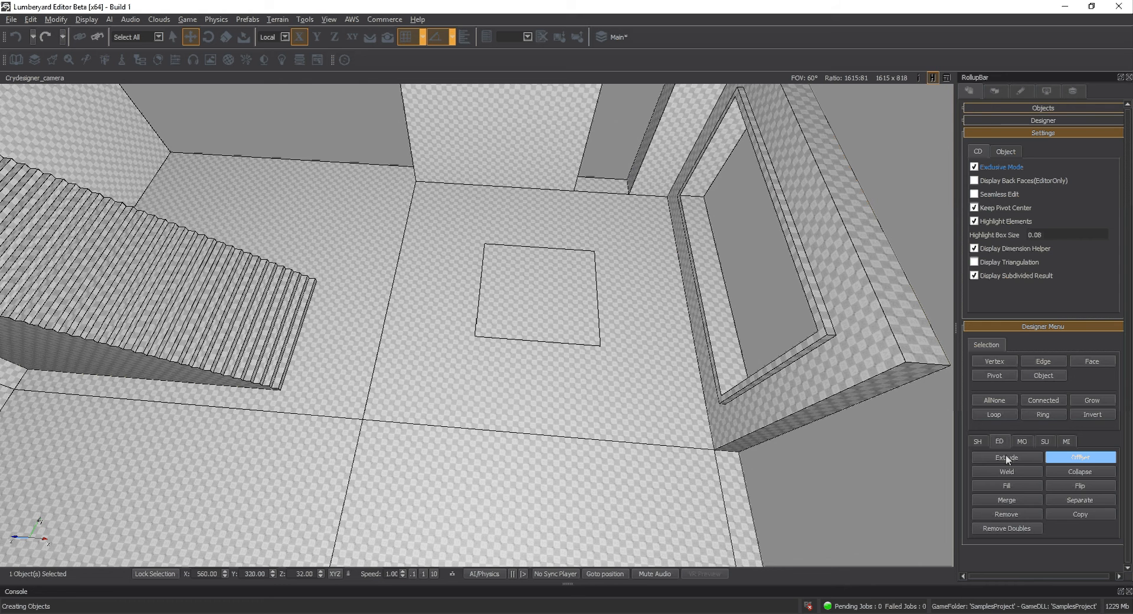
# - Move the inset floor square toward the floor face's corner nearest the staircase and extrude it upward into a box
pyautogui.click(1005, 454)
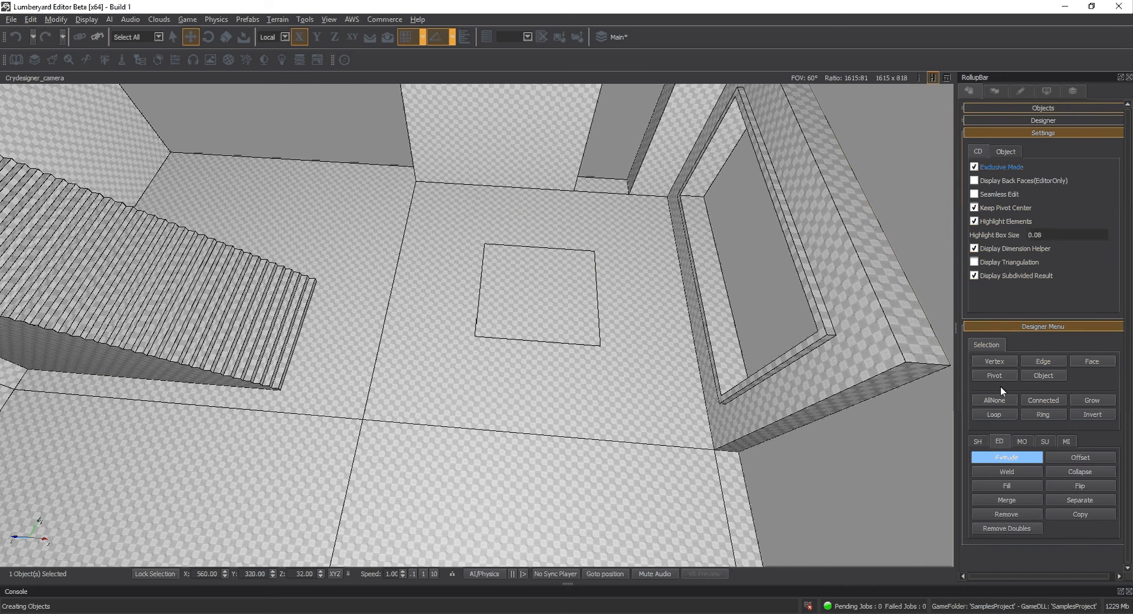
pyautogui.press('3')
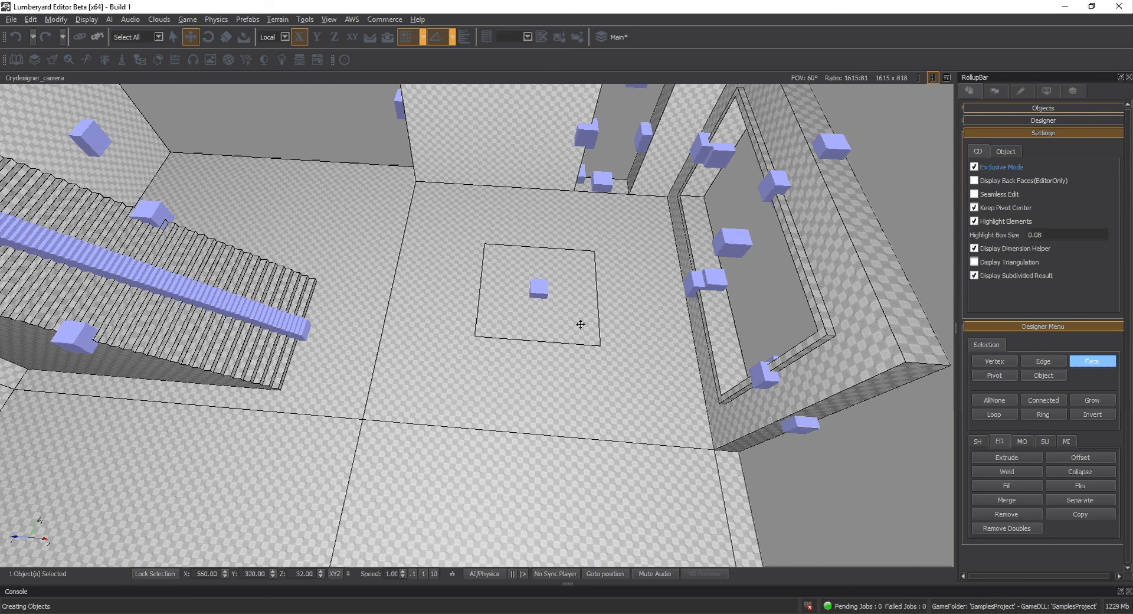
pyautogui.moveTo(581, 324); pyautogui.dragTo(419, 385)
pyautogui.press('space')
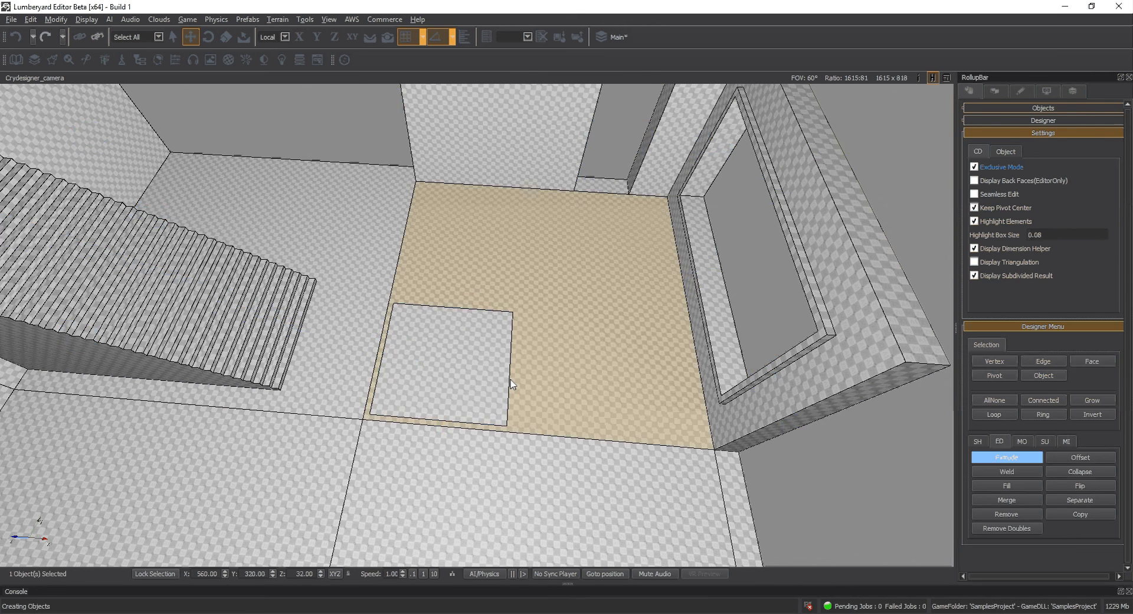
pyautogui.moveTo(506, 381); pyautogui.dragTo(461, 347)
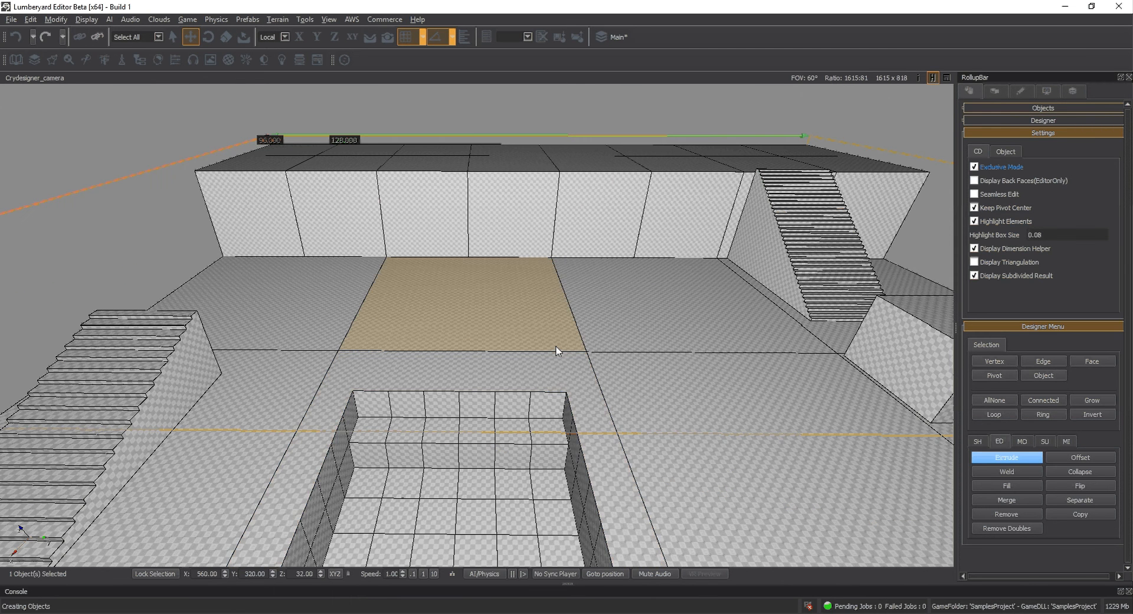
# - Try to bevel the four top edges of the box with the Bevel tool
pyautogui.click(1022, 440)
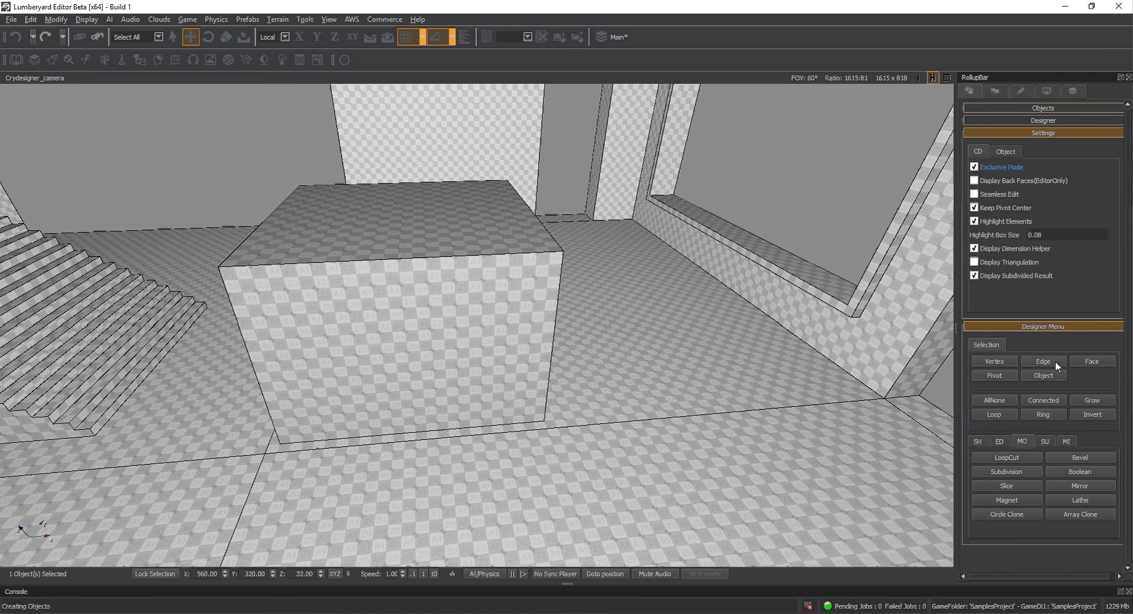
pyautogui.click(1055, 360)
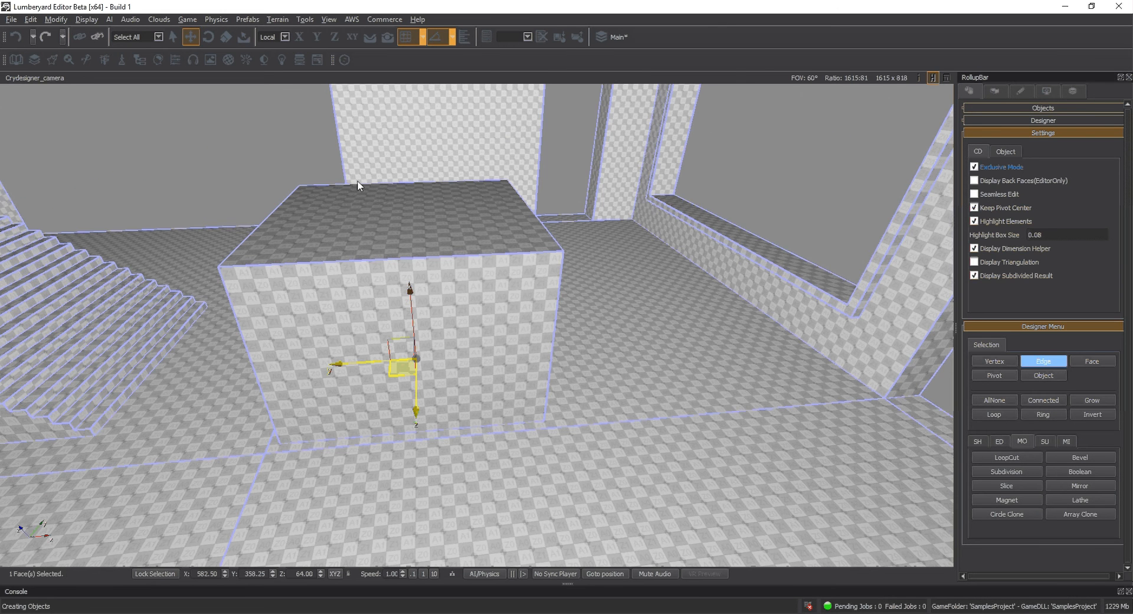
pyautogui.click(358, 184)
pyautogui.keyDown('ctrl'); pyautogui.click(259, 233); pyautogui.keyUp('ctrl')
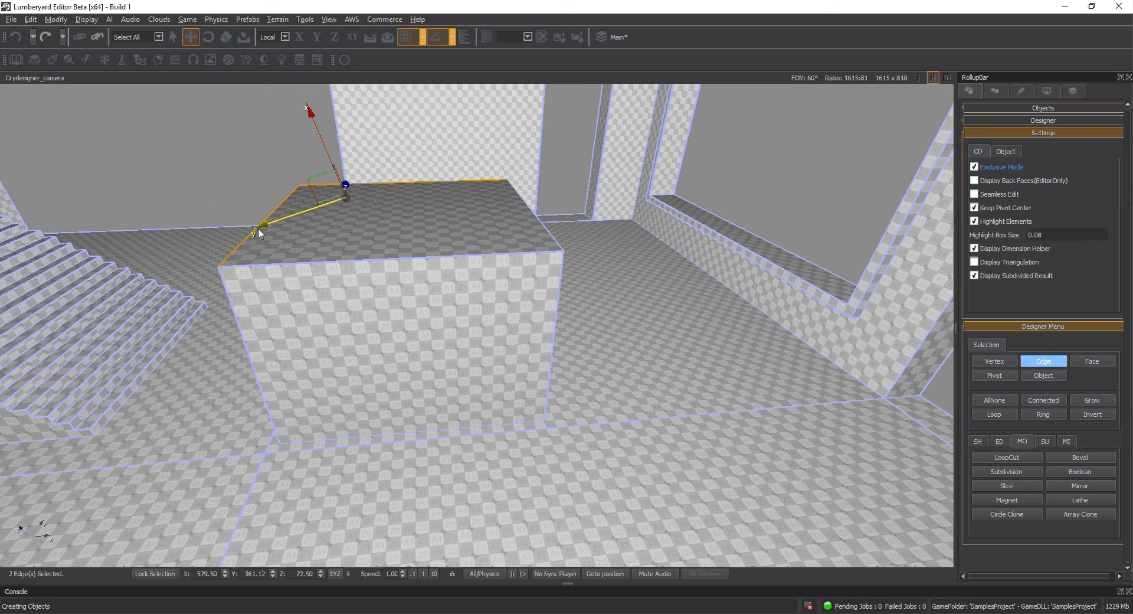
pyautogui.keyDown('ctrl'); pyautogui.click(456, 256); pyautogui.keyUp('ctrl')
pyautogui.keyDown('ctrl'); pyautogui.click(456, 257); pyautogui.keyUp('ctrl')
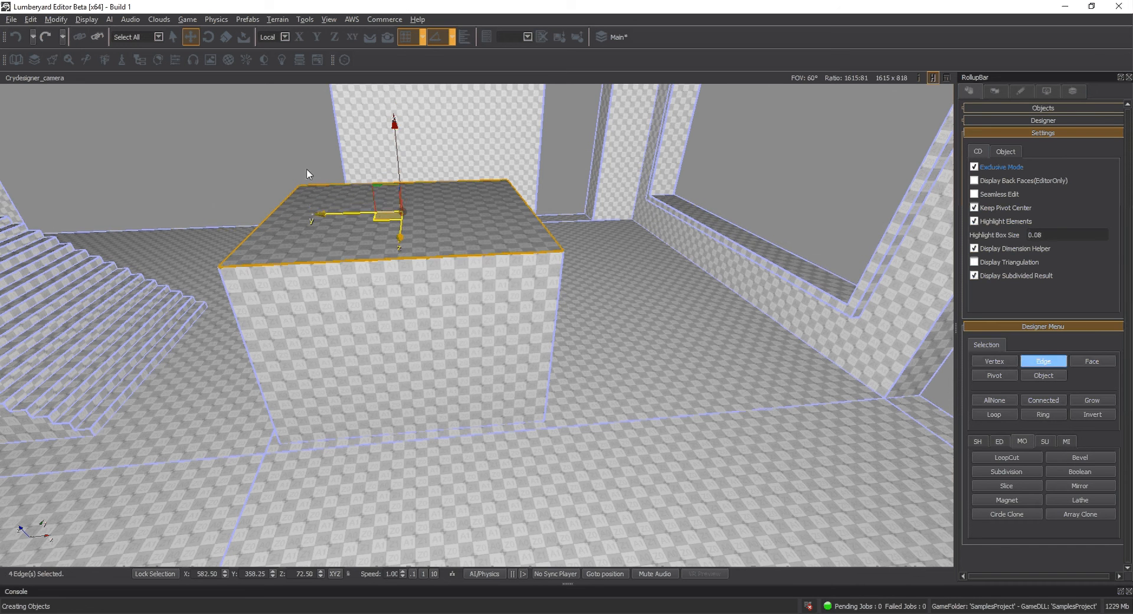
pyautogui.click(1080, 458)
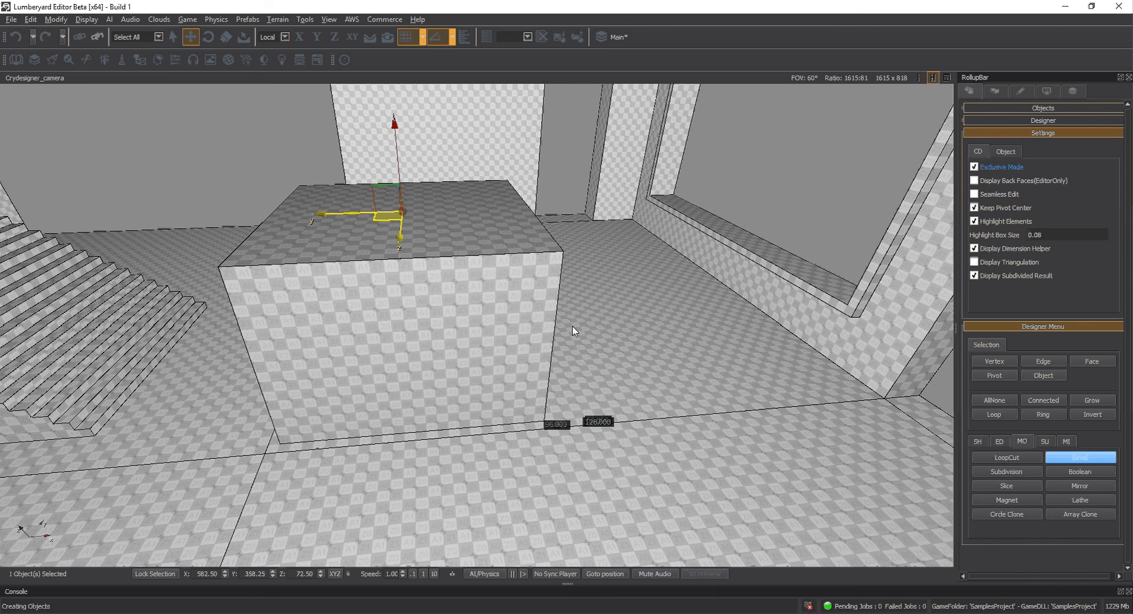
pyautogui.press('Escape')
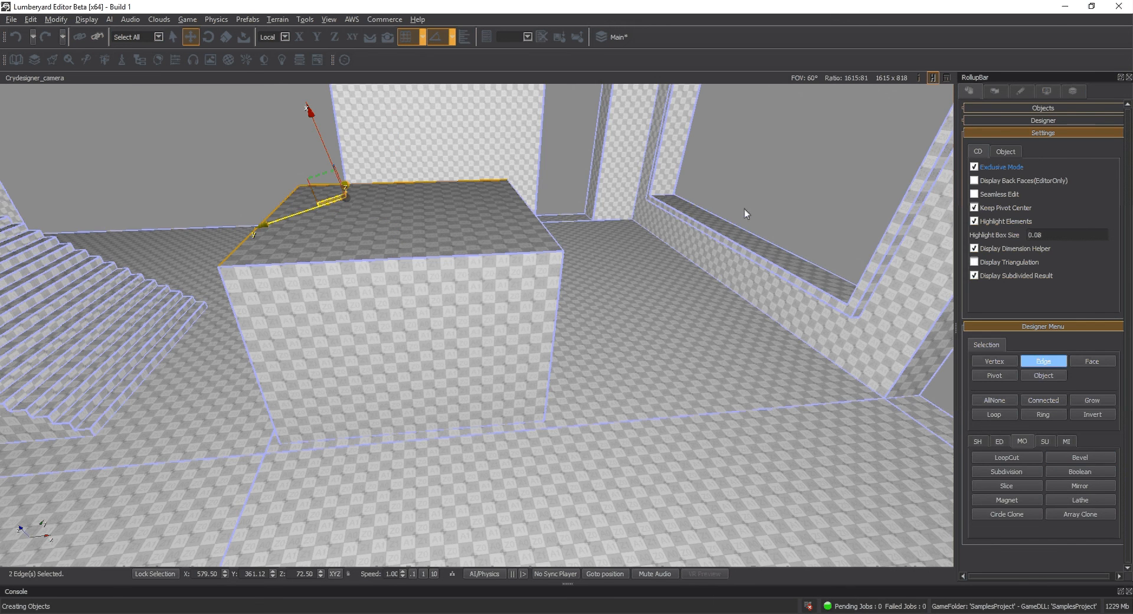
pyautogui.hotkey('ctrl', 'z')
# - Complete the top edge selection on the box, try Bevel on it again, and undo the result
pyautogui.keyDown('ctrl'); pyautogui.click(490, 255); pyautogui.keyUp('ctrl')
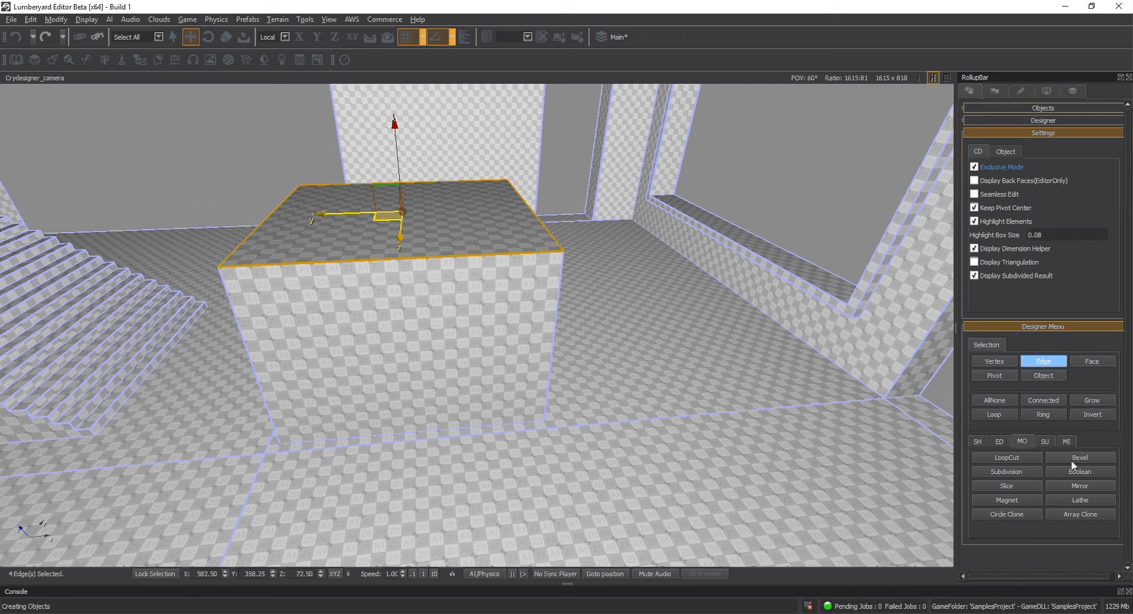
pyautogui.click(1073, 460)
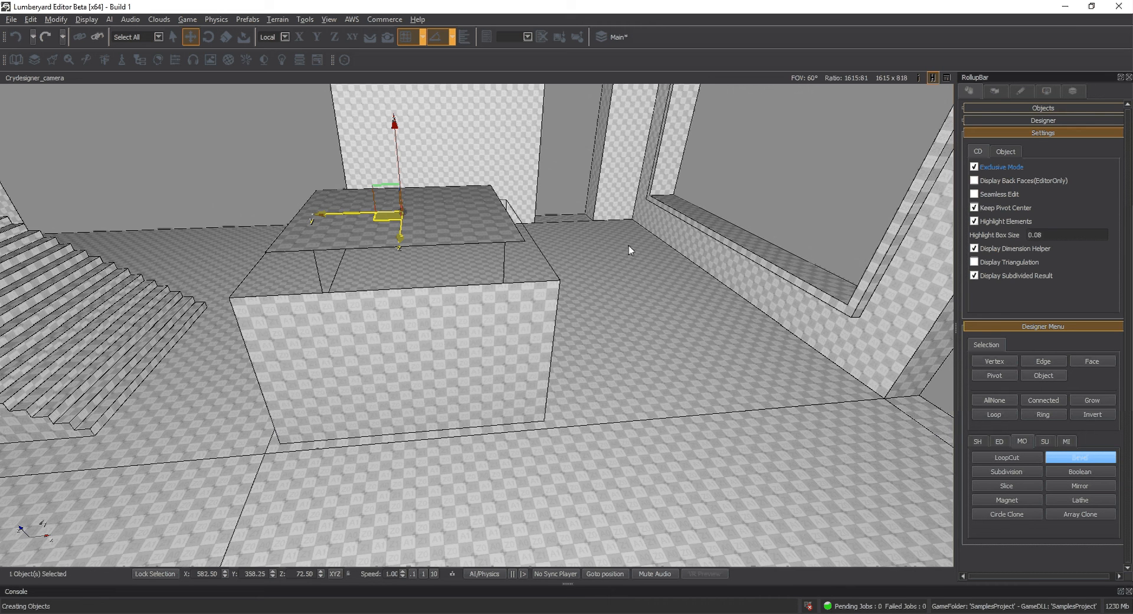
pyautogui.press('Escape')
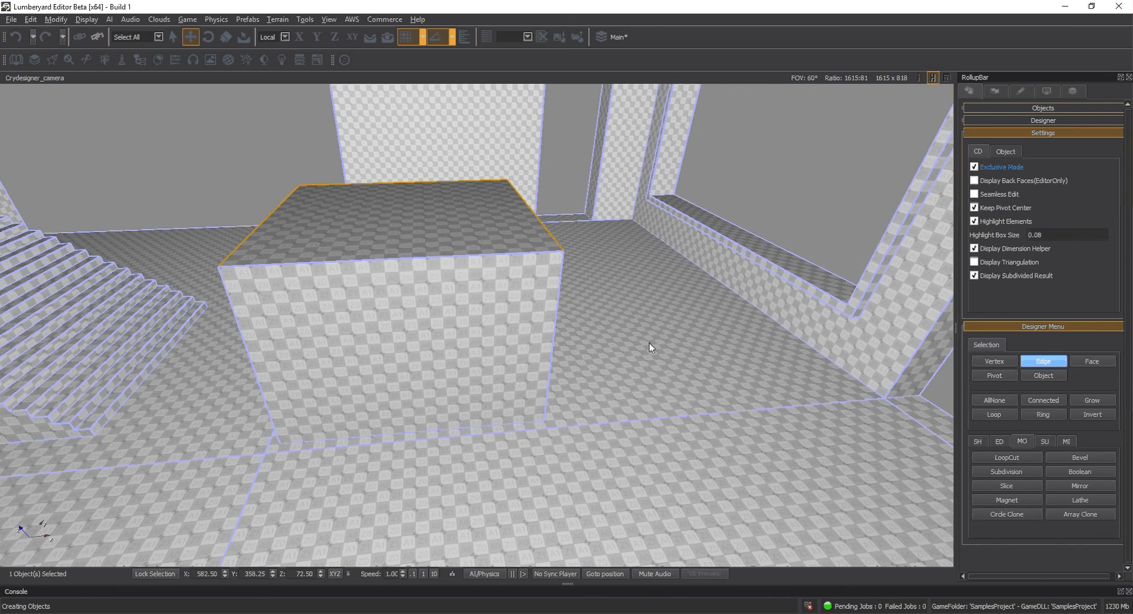
pyautogui.hotkey('ctrl', 'z')
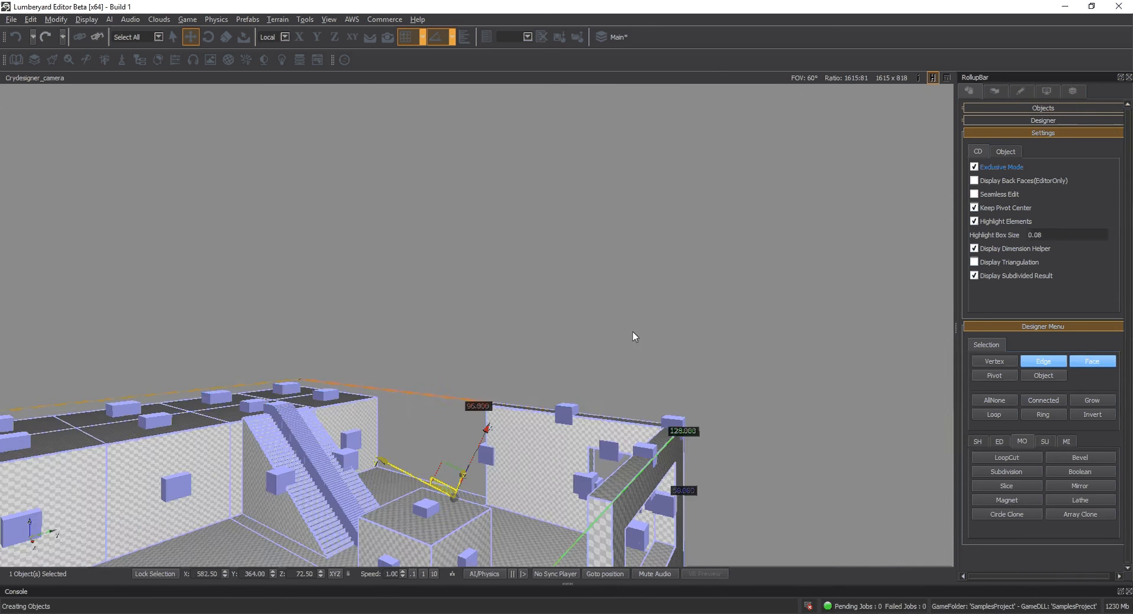
# - Select the four outer edges of the window opening in the edge wall and bevel them into a sloped frame
pyautogui.moveTo(635, 336); pyautogui.dragTo(605, 575, button='right')
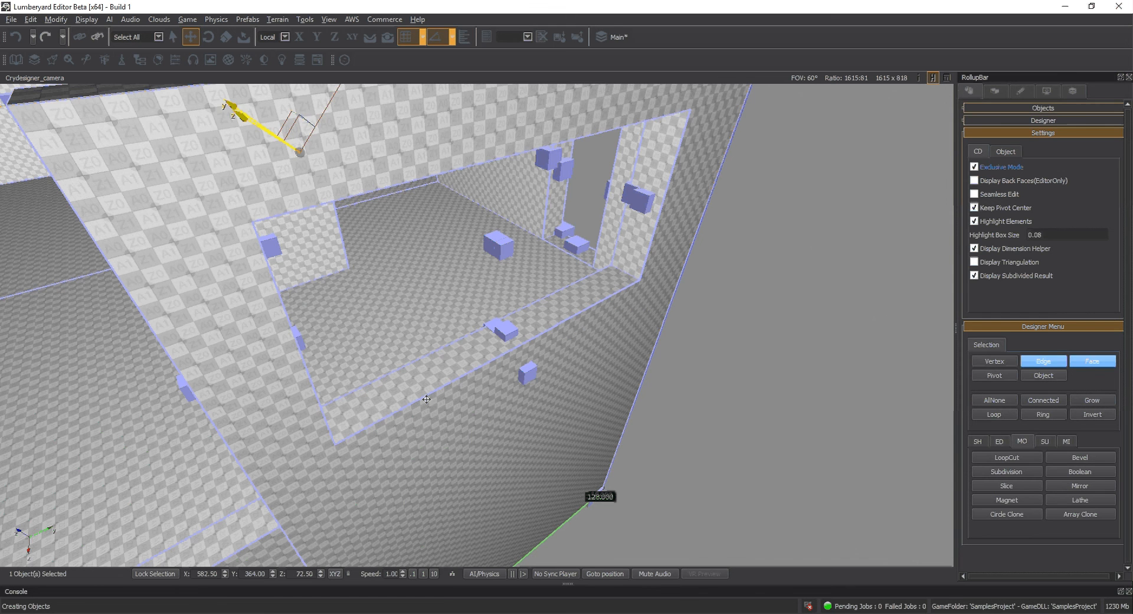
pyautogui.click(308, 282)
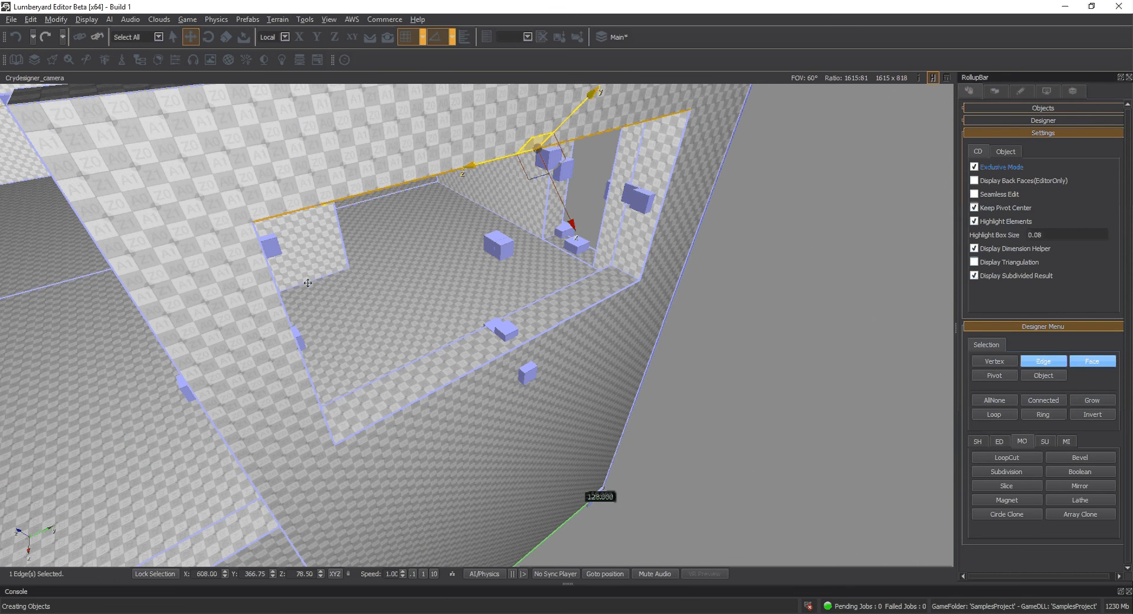
pyautogui.keyDown('ctrl'); pyautogui.click(305, 363); pyautogui.keyUp('ctrl')
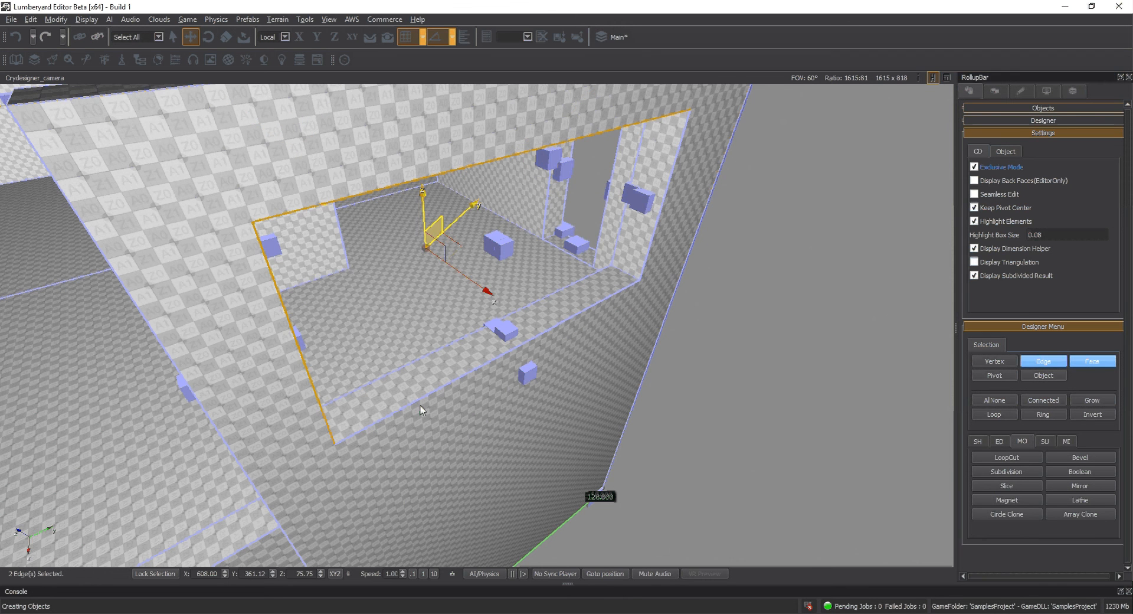
pyautogui.keyDown('ctrl'); pyautogui.click(421, 402); pyautogui.keyUp('ctrl')
pyautogui.keyDown('ctrl'); pyautogui.click(655, 241); pyautogui.keyUp('ctrl')
pyautogui.click(1080, 458)
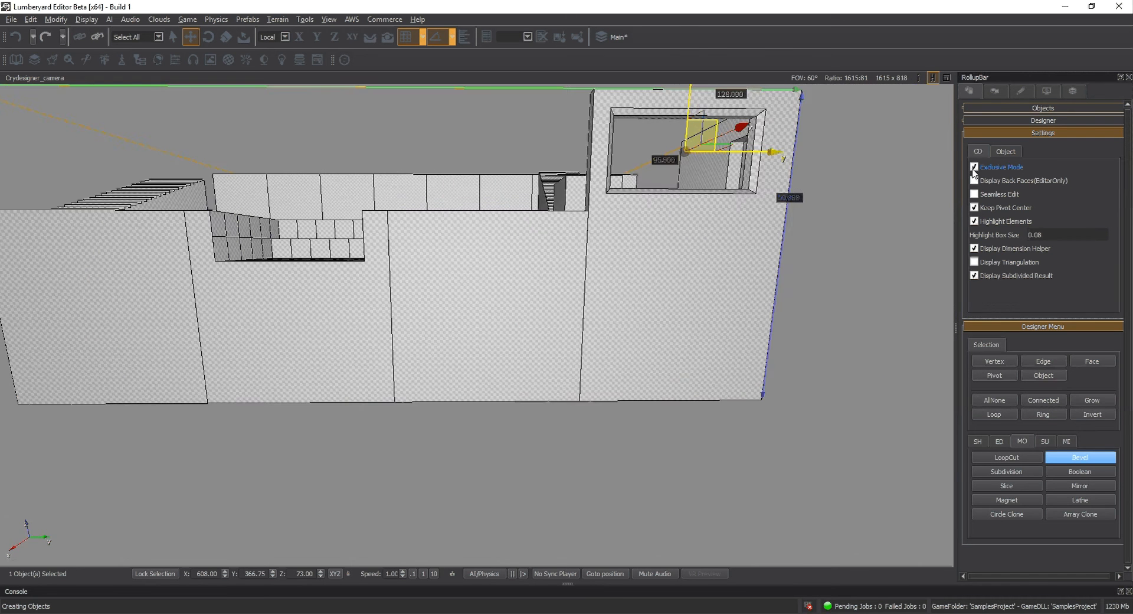
# - Turn off Exclusive Mode, place a cube on the terrain beside the level block with the Cube Editor, and turn Exclusive Mode back on
pyautogui.click(974, 167)
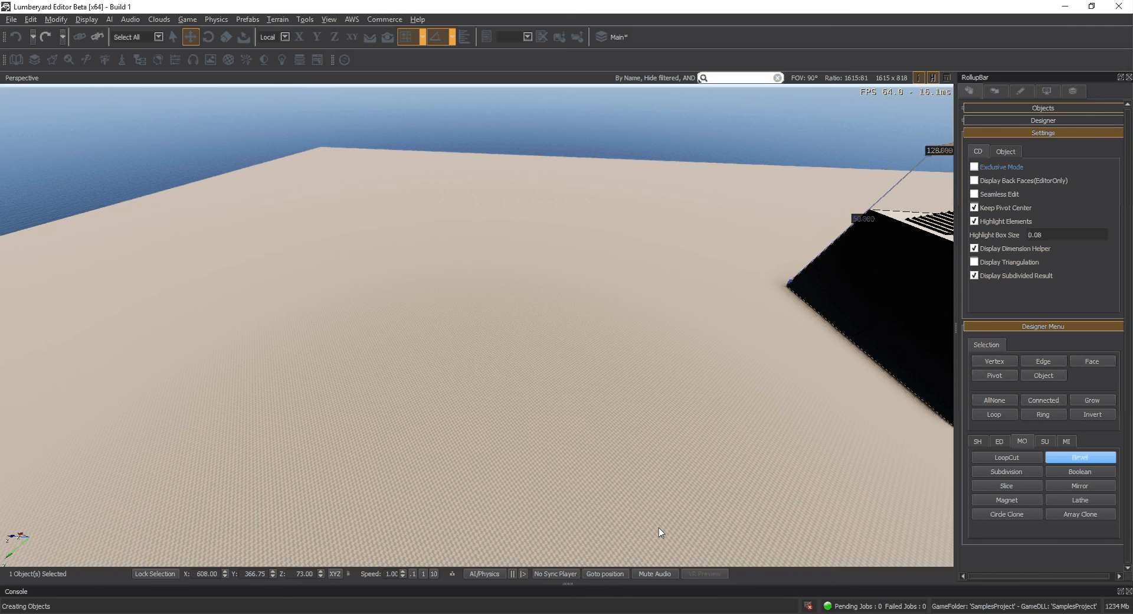
pyautogui.click(977, 441)
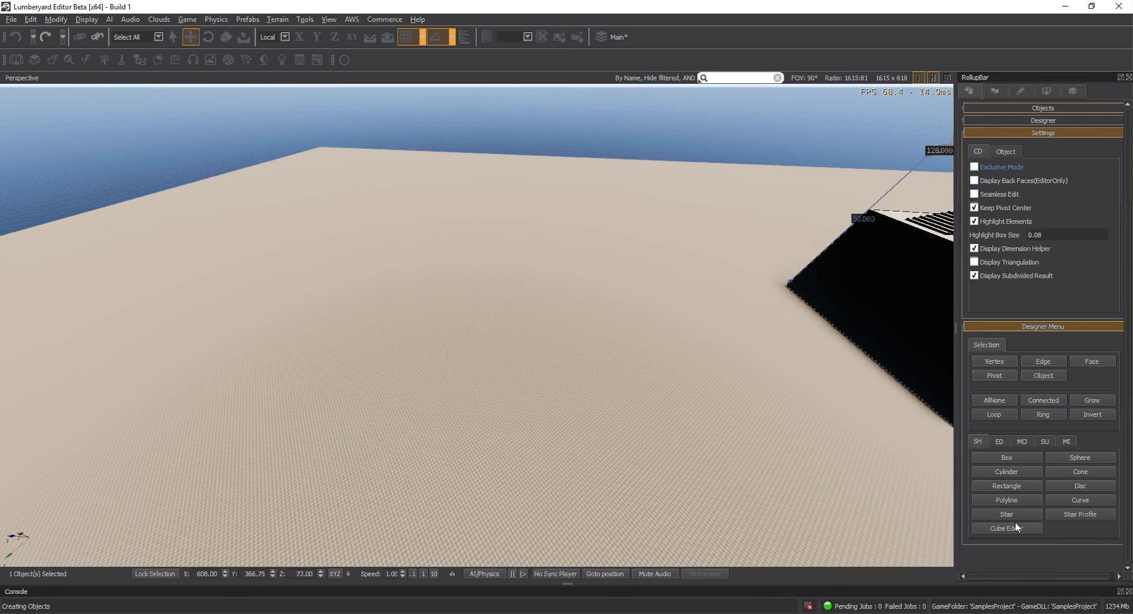
pyautogui.click(1015, 525)
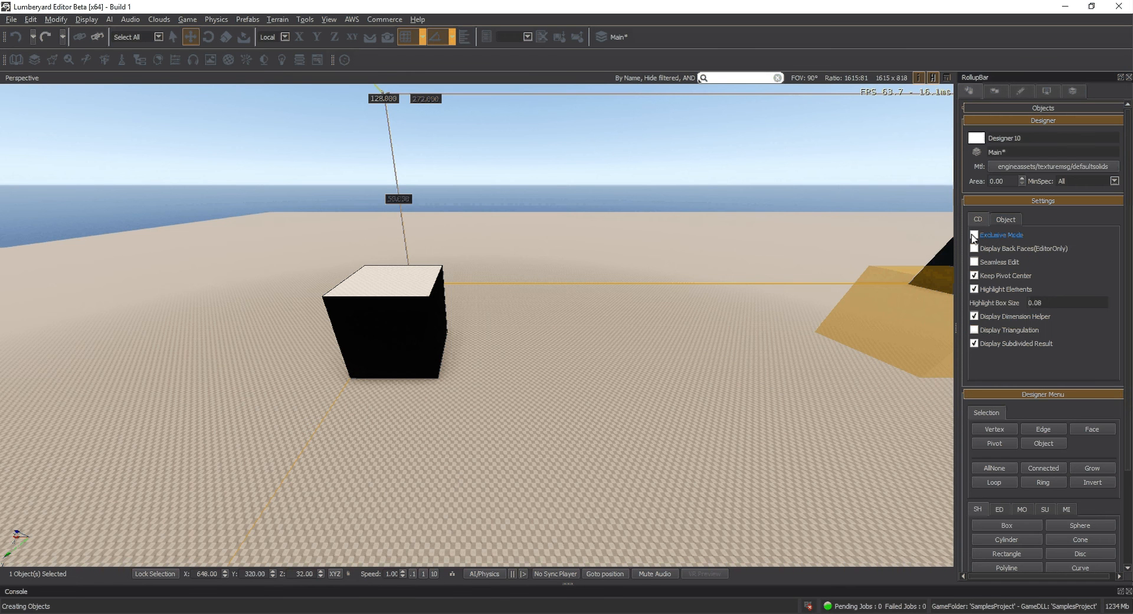
pyautogui.click(973, 235)
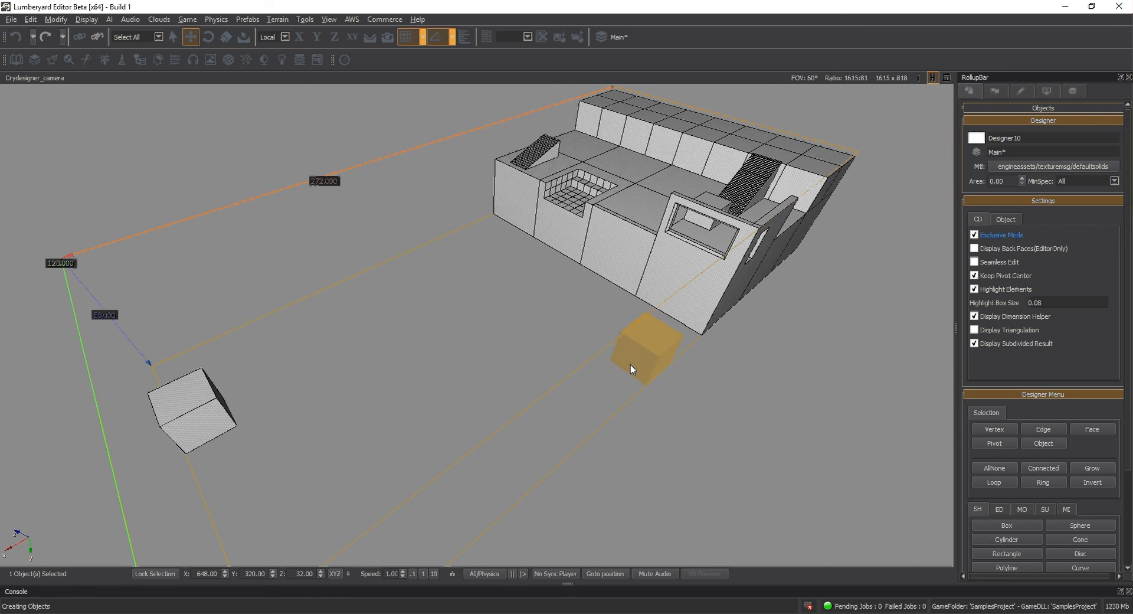
# - Offset one side face of the new cube inward into a square of about 14 by 14
pyautogui.moveTo(630, 364); pyautogui.dragTo(597, 341, button='right')
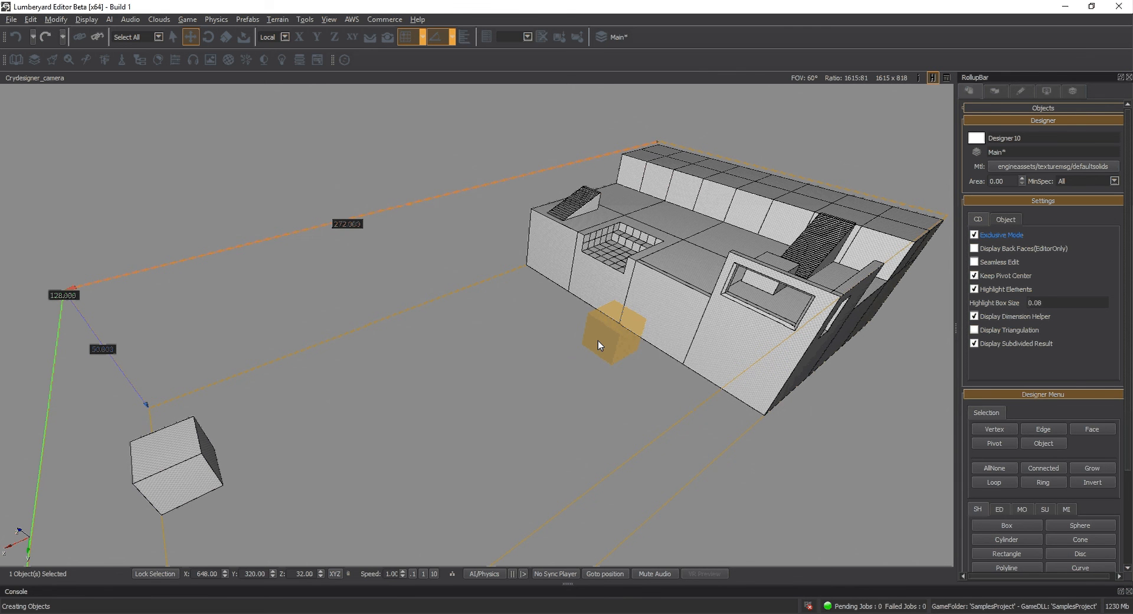
pyautogui.moveTo(597, 341); pyautogui.dragTo(597, 341, button='right')
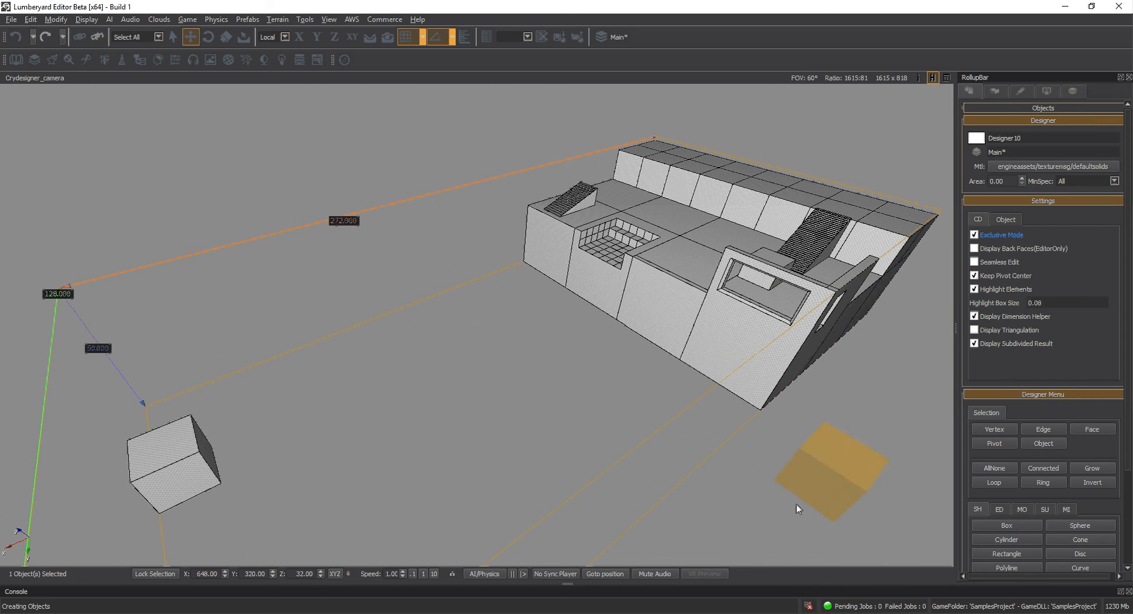
pyautogui.moveTo(594, 389); pyautogui.dragTo(594, 389, button='right')
pyautogui.press('w')
pyautogui.press('w')
pyautogui.press('s')
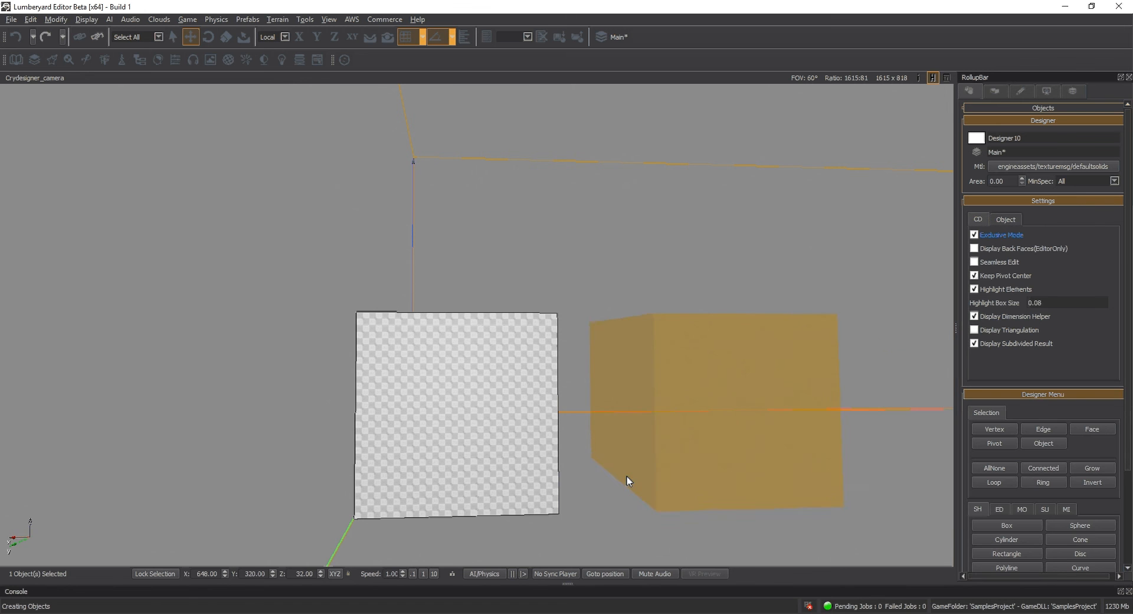
pyautogui.click(1043, 431)
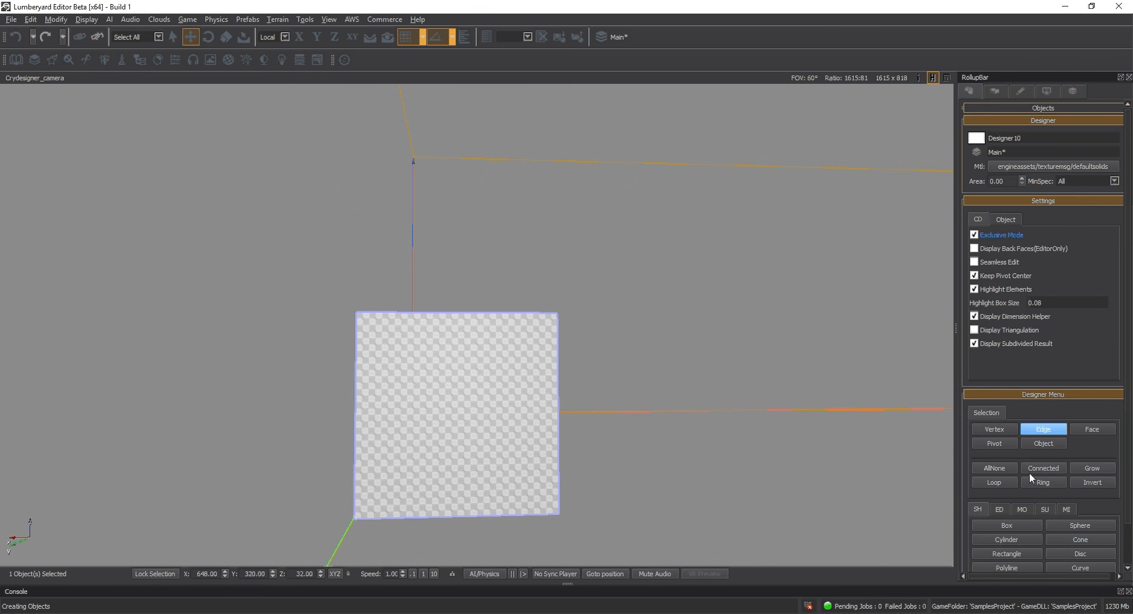
pyautogui.click(998, 508)
pyautogui.click(1081, 524)
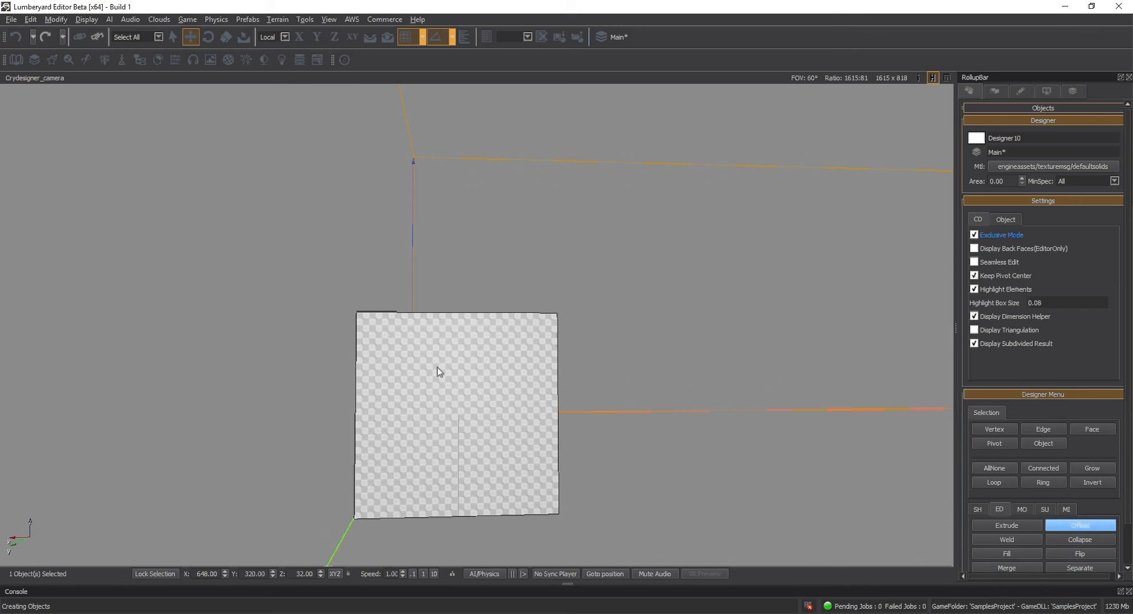
pyautogui.moveTo(437, 367); pyautogui.dragTo(439, 510)
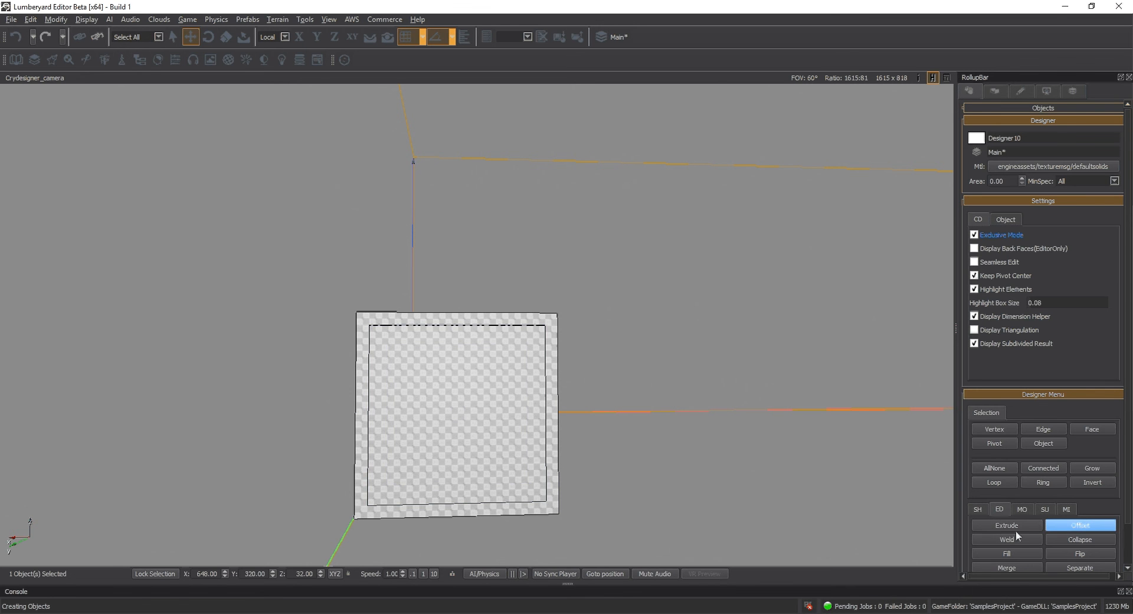
# - Try to extrude the inset square on the new cube, and undo both the extrusion and the offset
pyautogui.click(1006, 525)
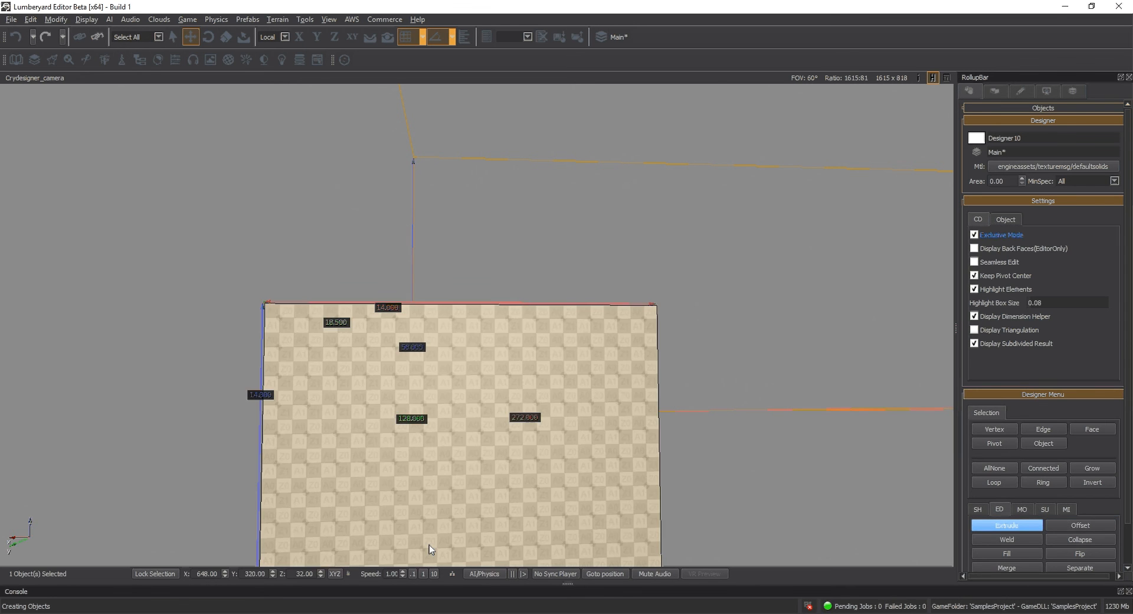
pyautogui.moveTo(452, 352); pyautogui.dragTo(455, 363)
pyautogui.moveTo(712, 470); pyautogui.dragTo(714, 465, button='right')
pyautogui.hotkey('ctrl', 'z')
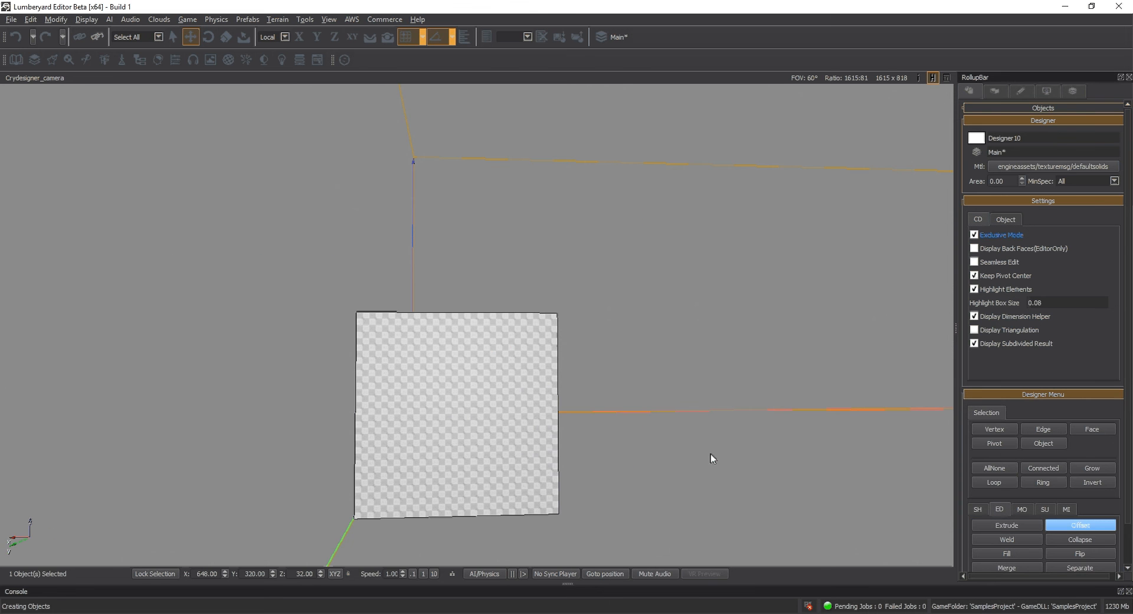
# - Offset another side face of the cube inward to about 14 by 14, try extruding the inset into the cube, and undo that extrusion
pyautogui.moveTo(688, 402); pyautogui.dragTo(540, 376, button='right')
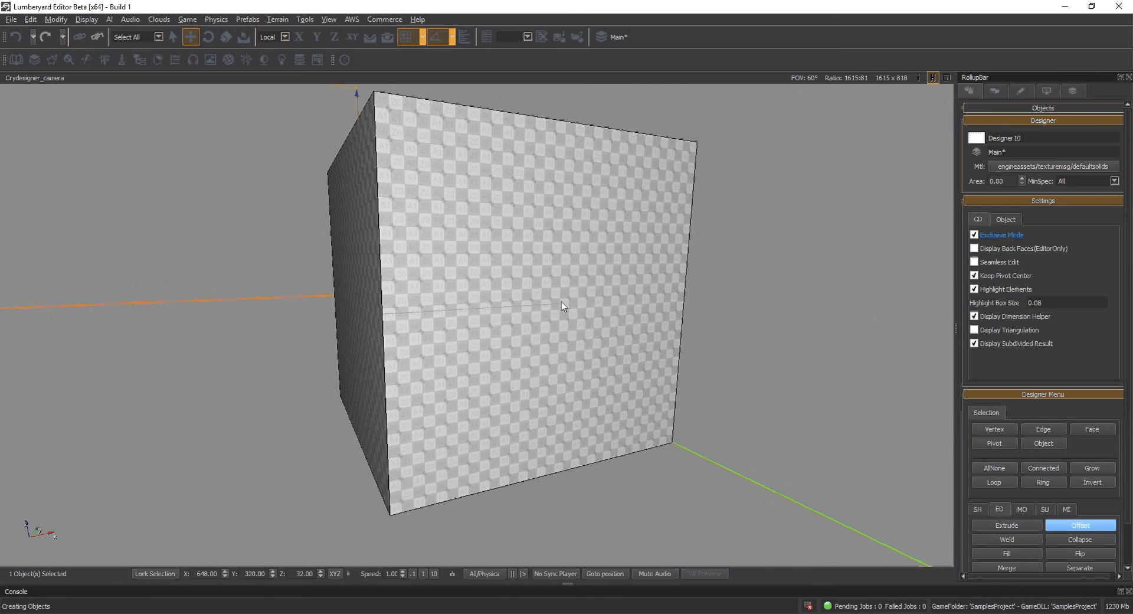
pyautogui.moveTo(561, 303); pyautogui.dragTo(402, 57)
pyautogui.click(1007, 525)
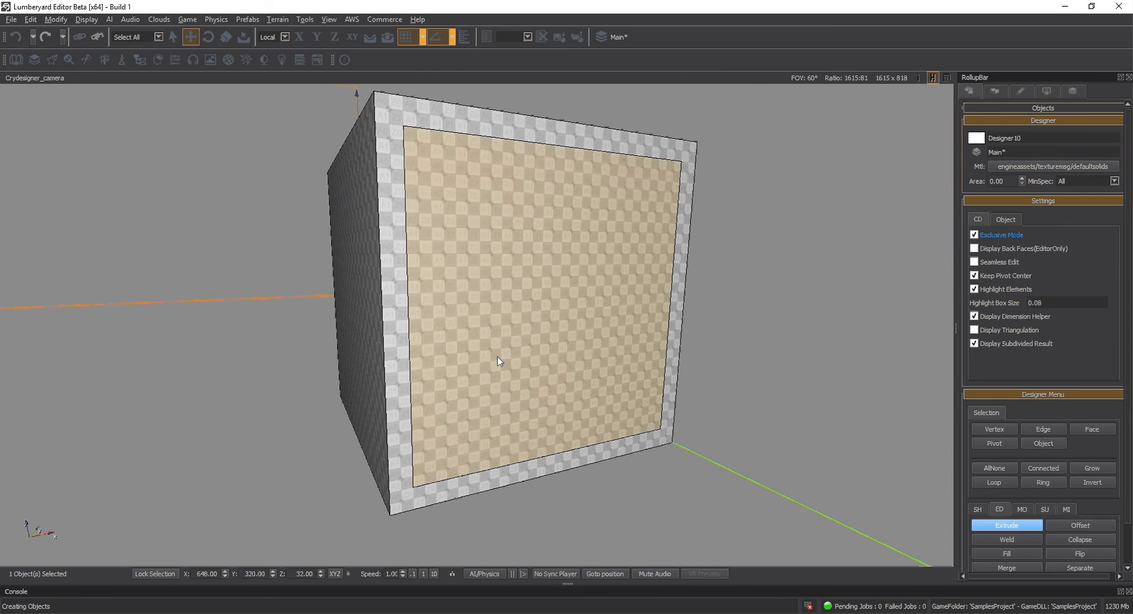
pyautogui.moveTo(498, 357); pyautogui.dragTo(357, 290)
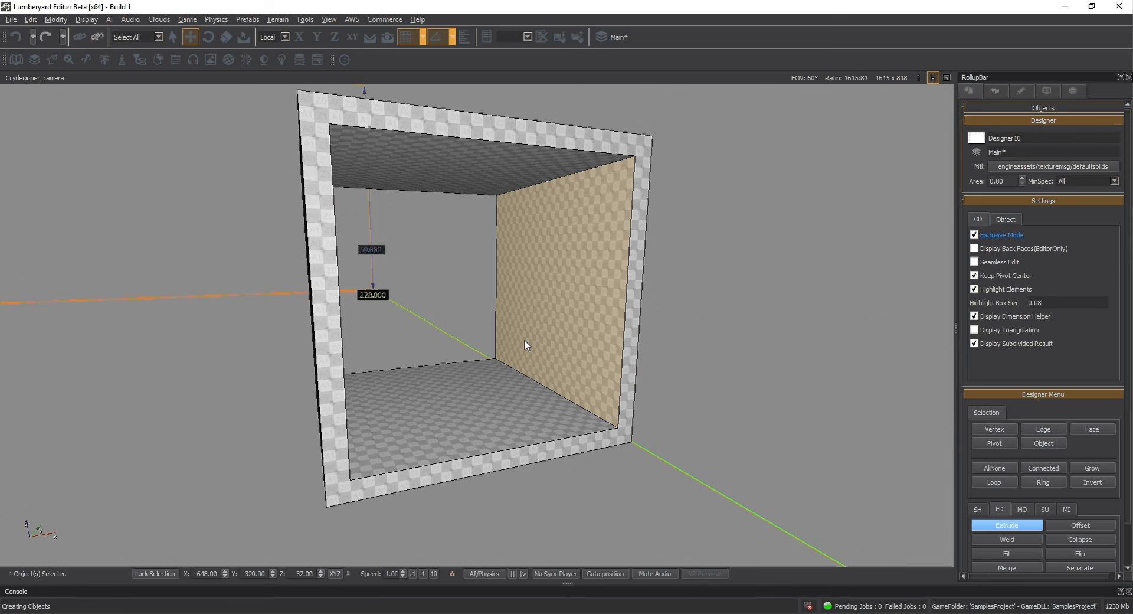
pyautogui.hotkey('ctrl', 'z')
pyautogui.hotkey('ctrl', 'z')
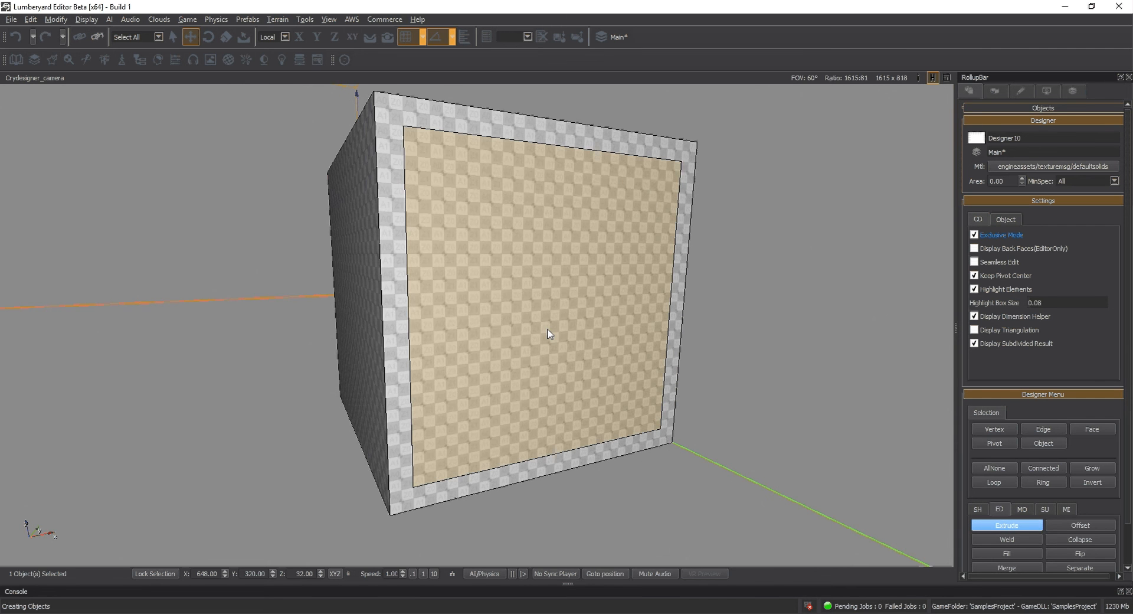
# - Extrude the inset face deep into the cube to hollow out a room, leaving a thin back wall
pyautogui.scroll(-3, 548, 333)
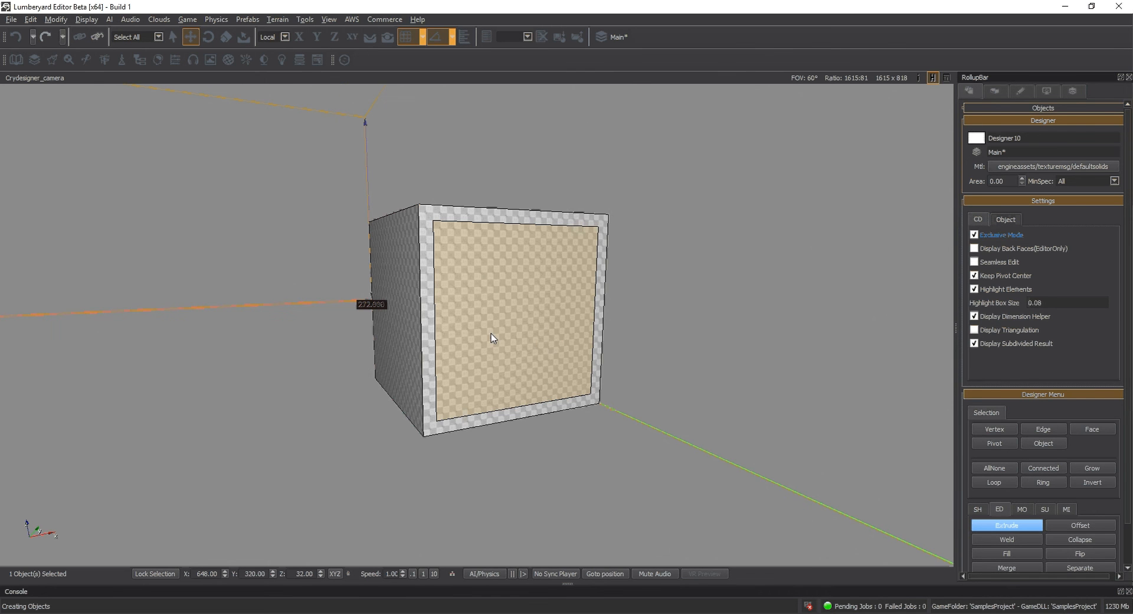
pyautogui.moveTo(491, 334); pyautogui.dragTo(463, 319)
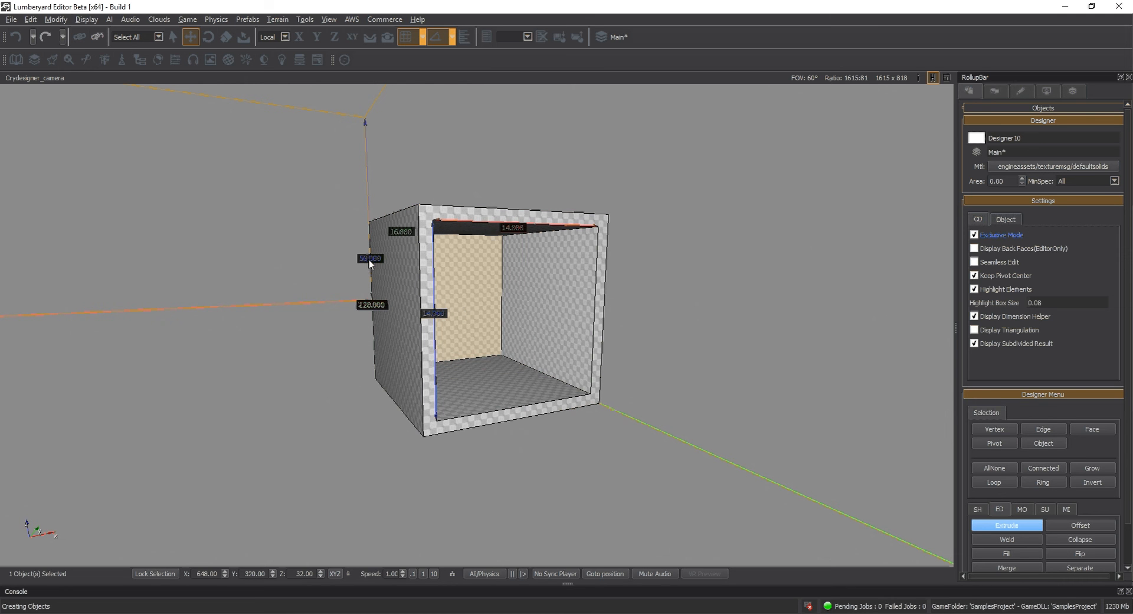
pyautogui.moveTo(374, 263); pyautogui.dragTo(460, 304, button='middle')
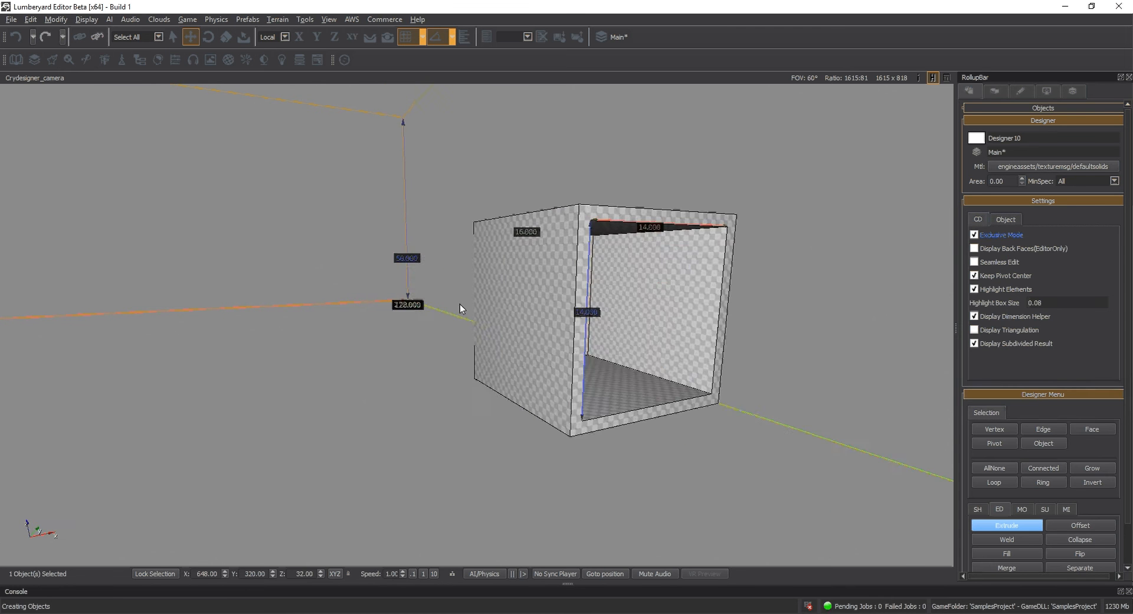
pyautogui.press('w')
pyautogui.press('s')
pyautogui.press('d')
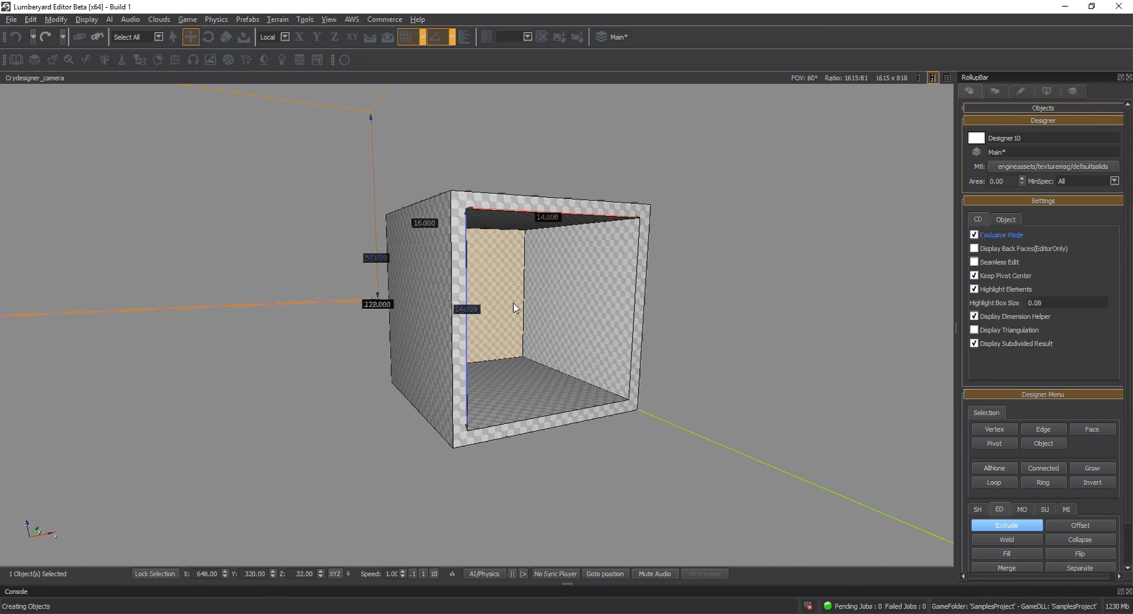
pyautogui.moveTo(514, 304); pyautogui.dragTo(518, 306)
# - Add a loop cut around the hollow cube's interior walls, floor and ceiling, close to the open front
pyautogui.moveTo(488, 335); pyautogui.dragTo(487, 336, button='right')
pyautogui.press('w')
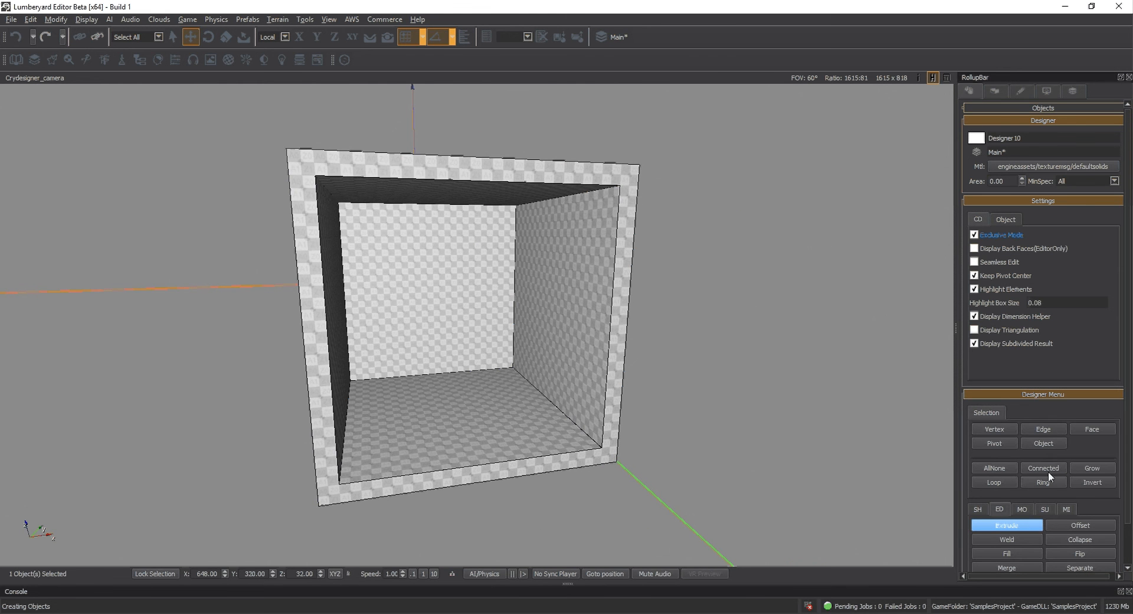
pyautogui.click(1022, 508)
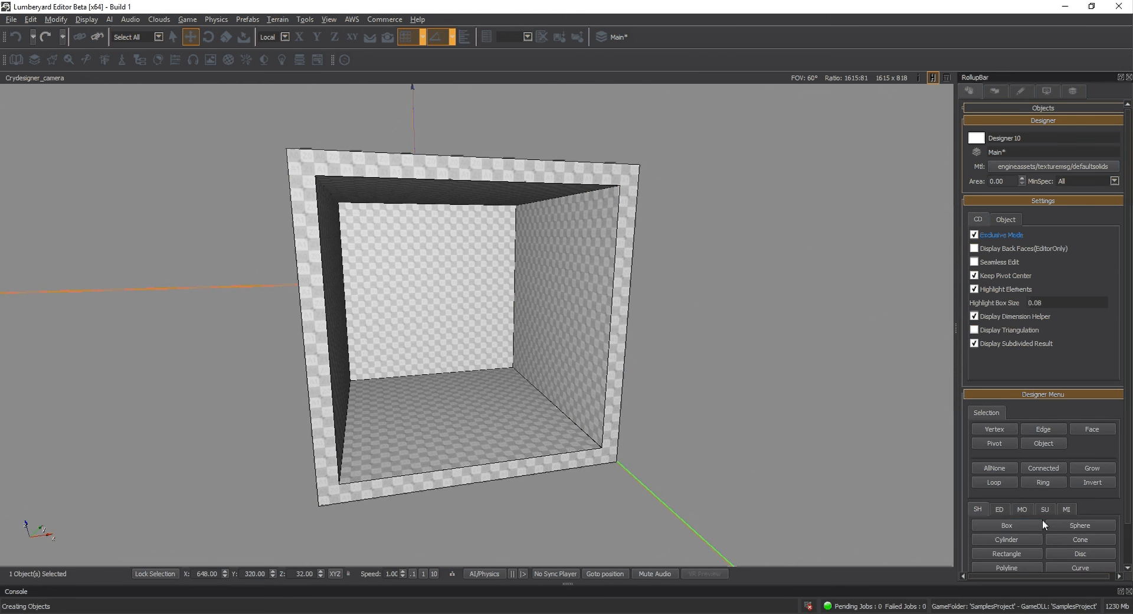
pyautogui.click(1017, 525)
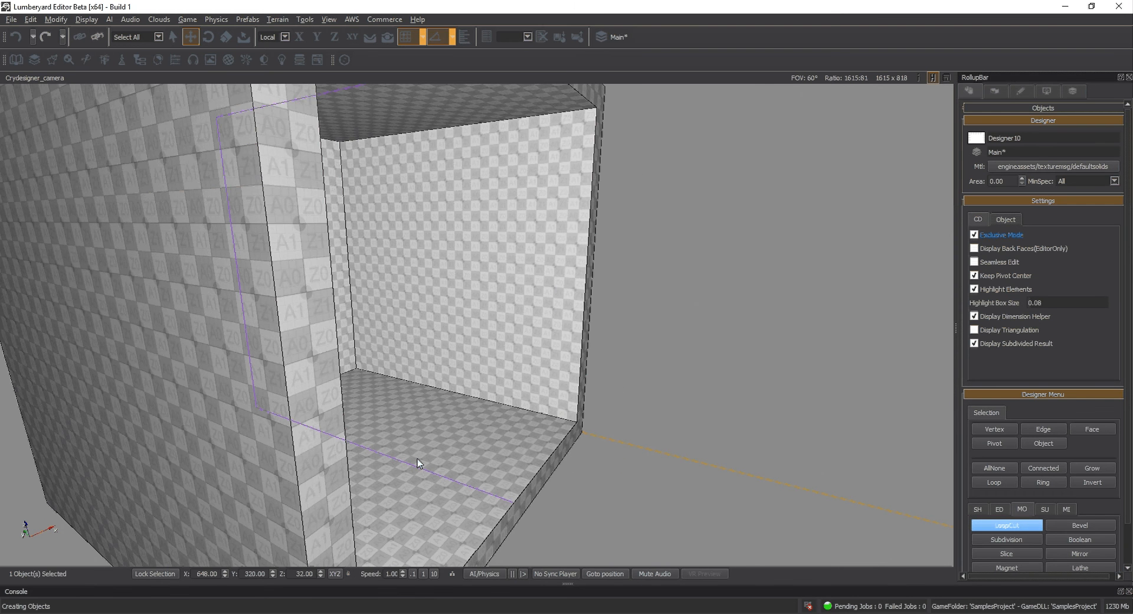
pyautogui.press('d')
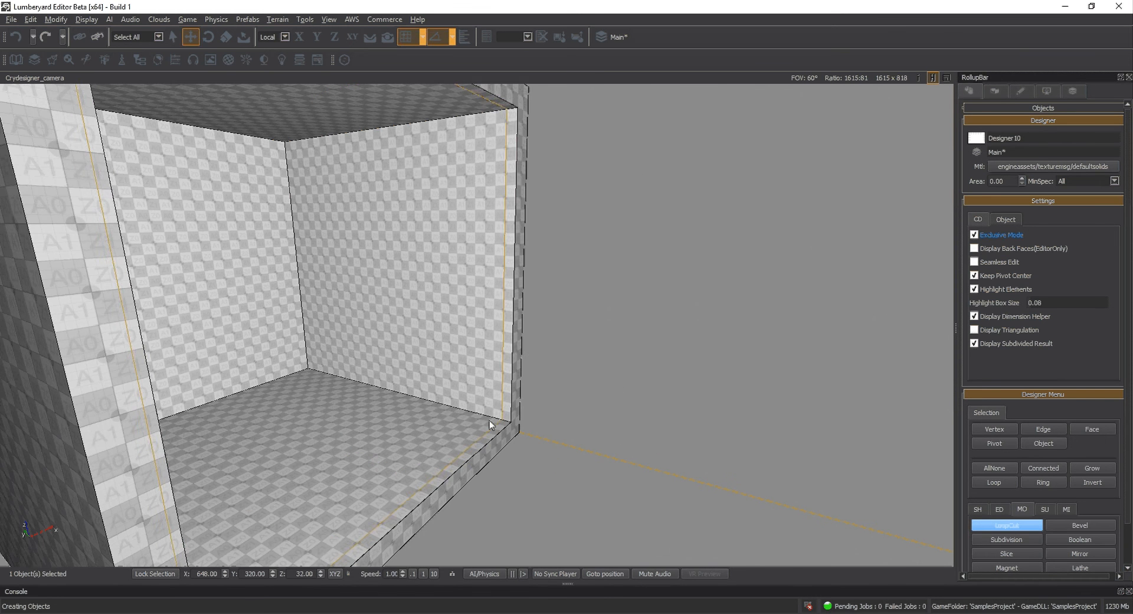
pyautogui.click(489, 420)
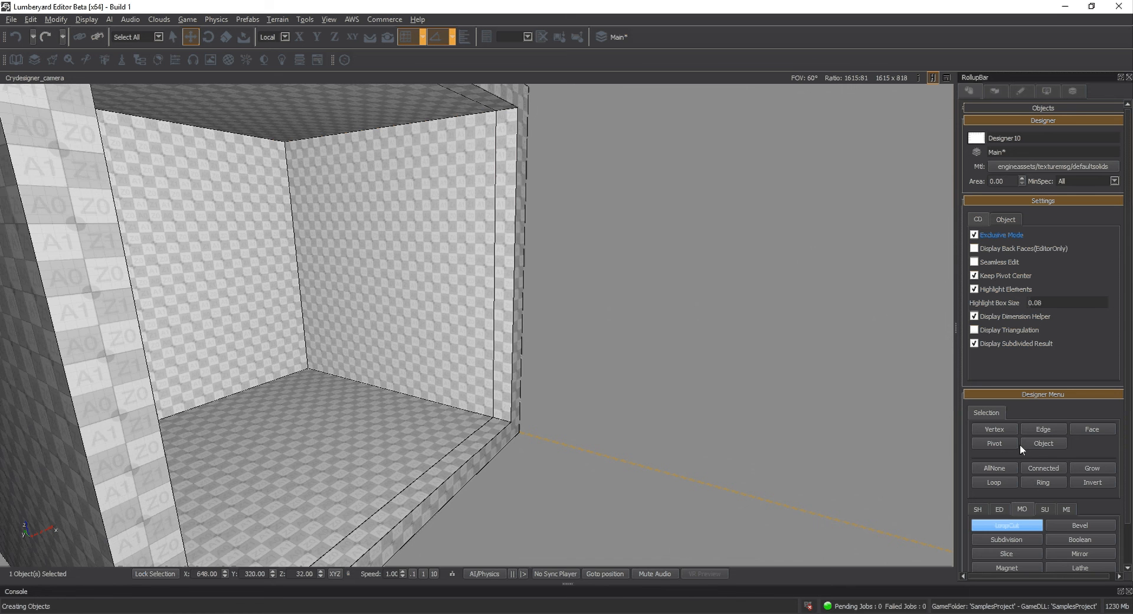
# - Offset the outer face of the hollow cube's side wall into a small central square and extrude it through as a window opening
pyautogui.click(1043, 429)
pyautogui.click(1092, 429)
pyautogui.click(999, 508)
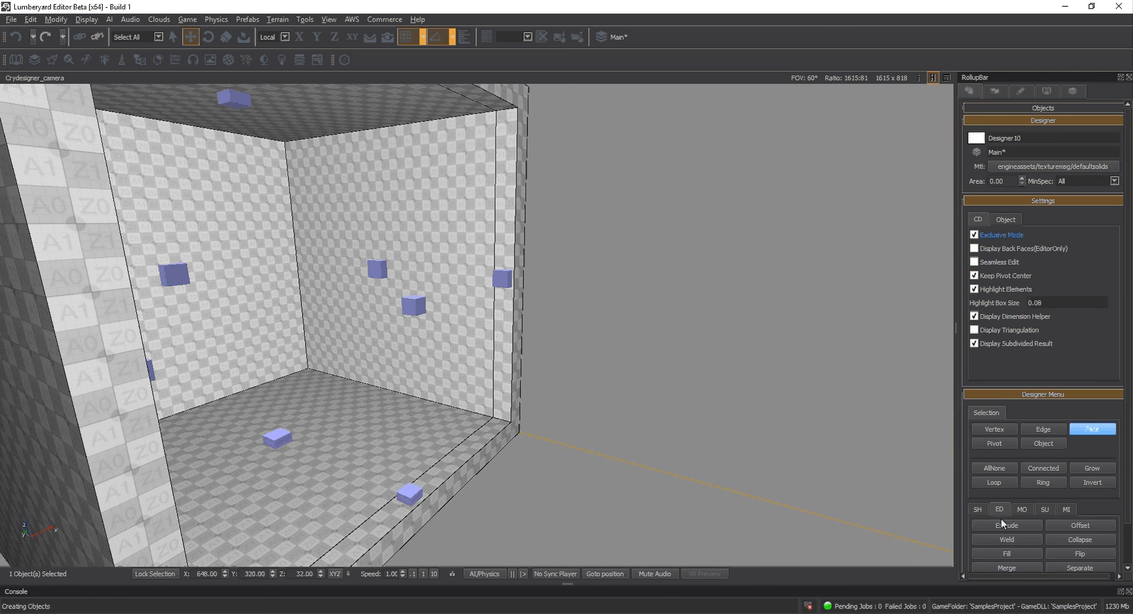
pyautogui.click(1004, 523)
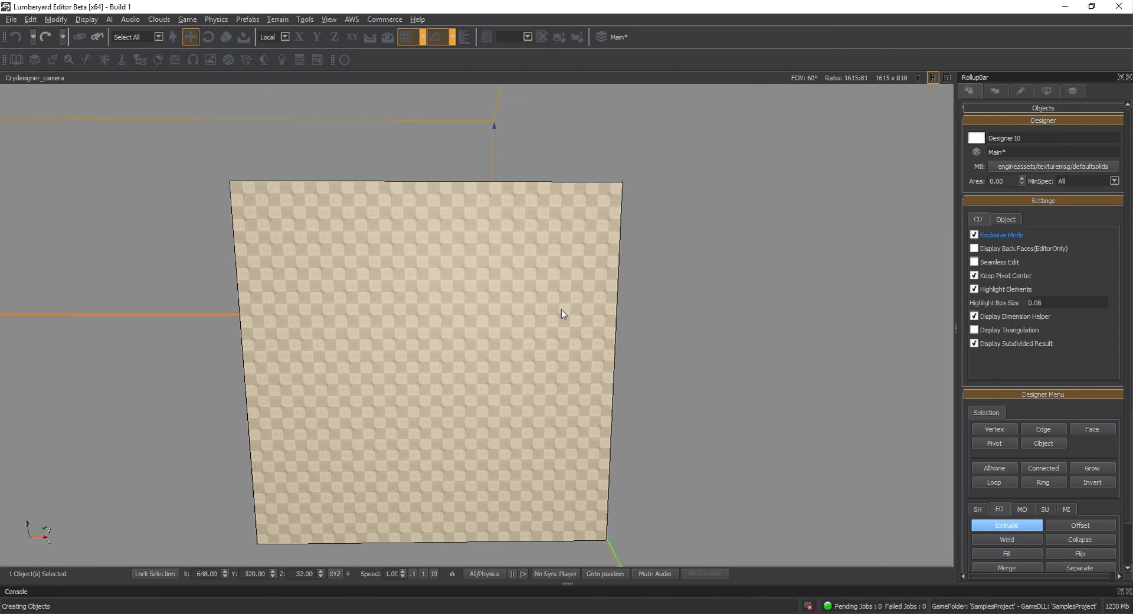
pyautogui.click(1080, 524)
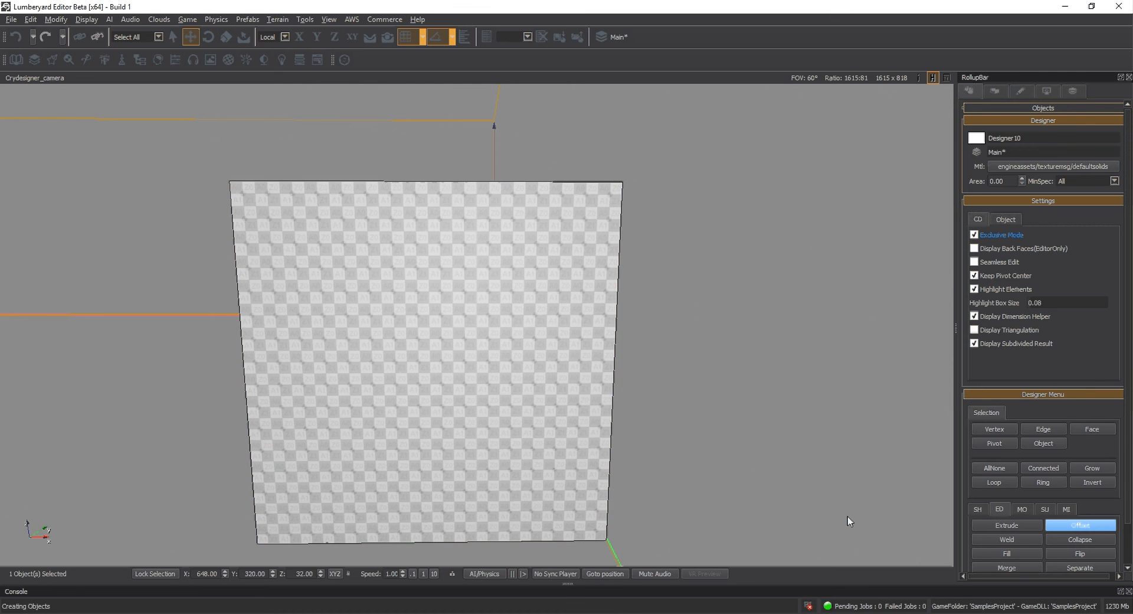
pyautogui.moveTo(516, 366); pyautogui.dragTo(415, 414)
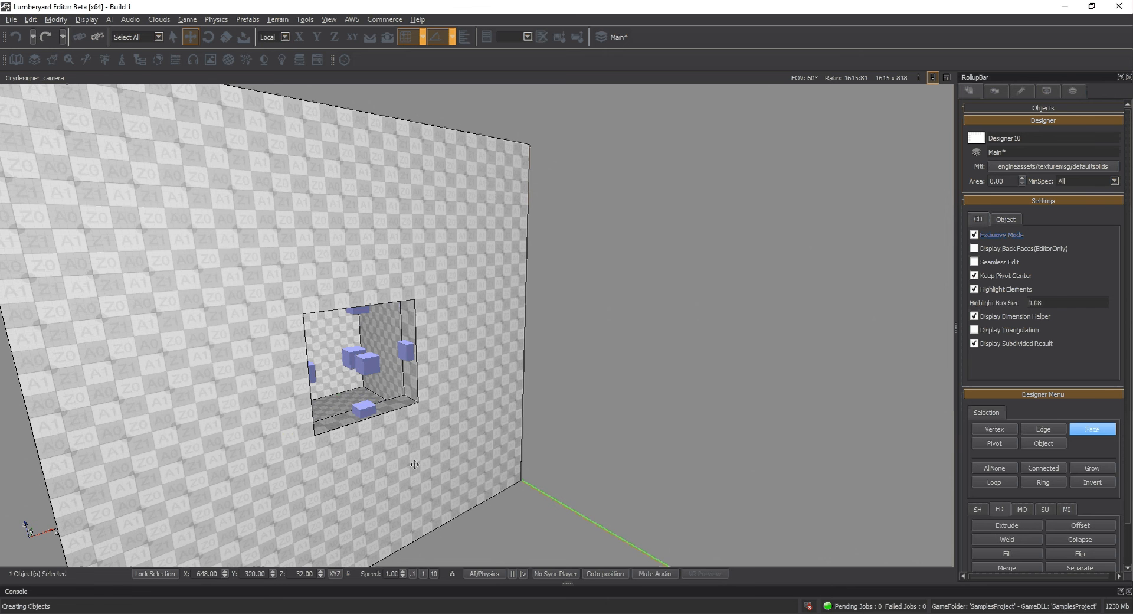
# - Lower the bottom face of the side wall's opening toward the cube's base, and turn off Exclusive Mode
pyautogui.click(365, 409)
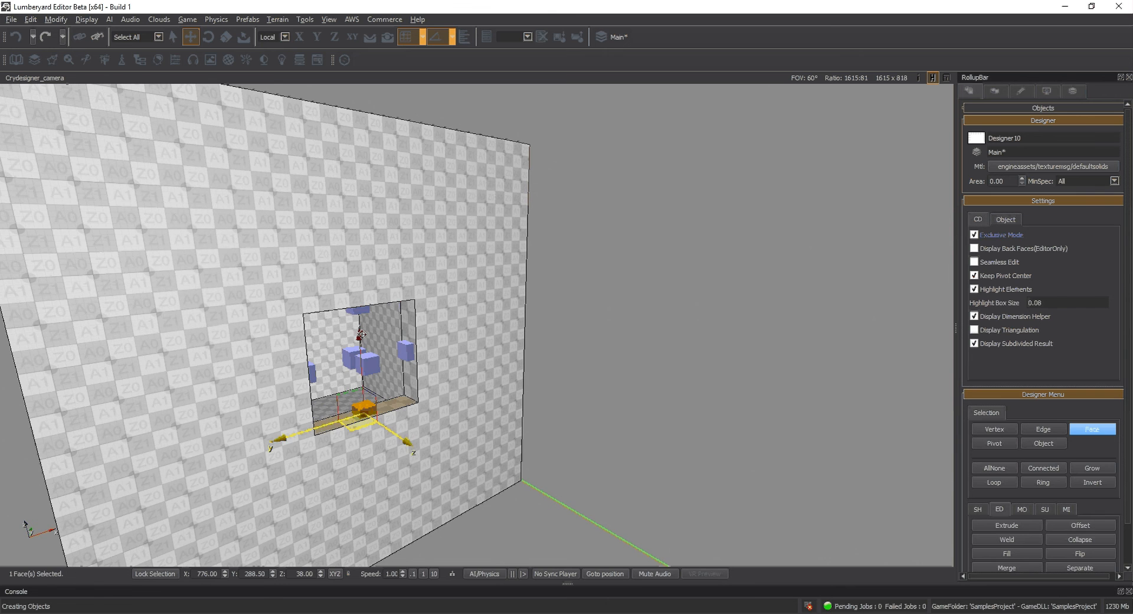
pyautogui.moveTo(361, 334); pyautogui.dragTo(368, 474)
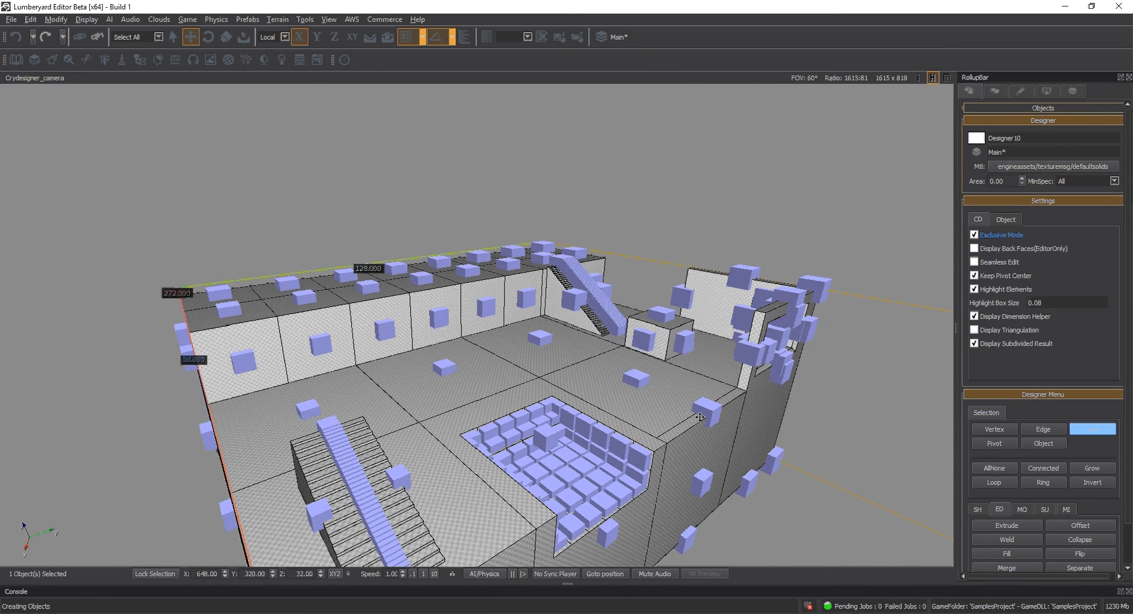
pyautogui.click(975, 234)
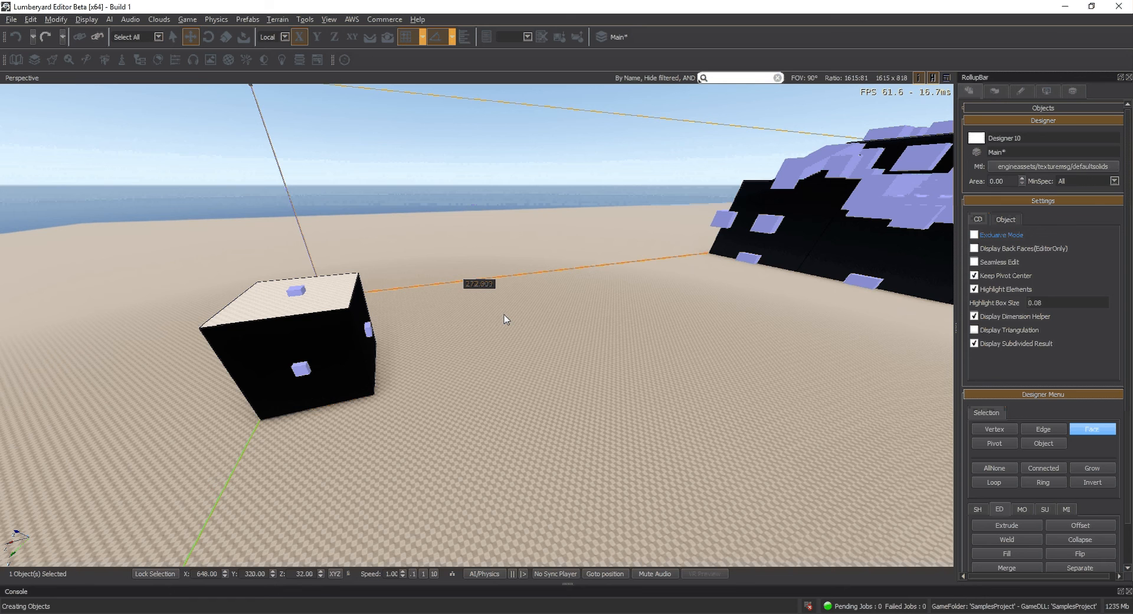